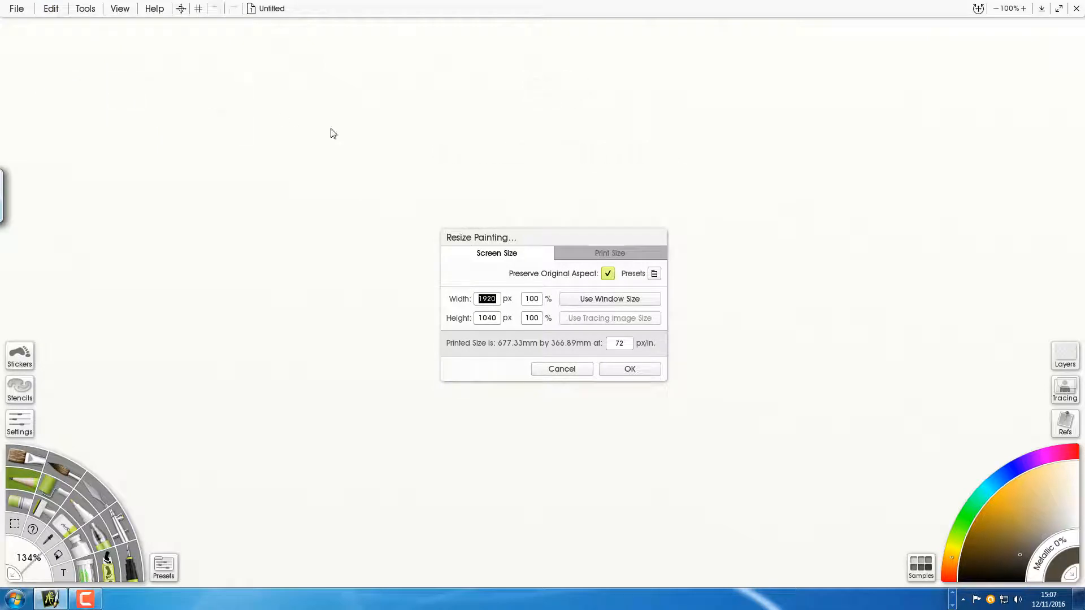
- Set the painting's print resolution to 300 pixels per inch and turn off Preserve Original Aspect
{"action": "left_click", "coordinate": [600, 255]}
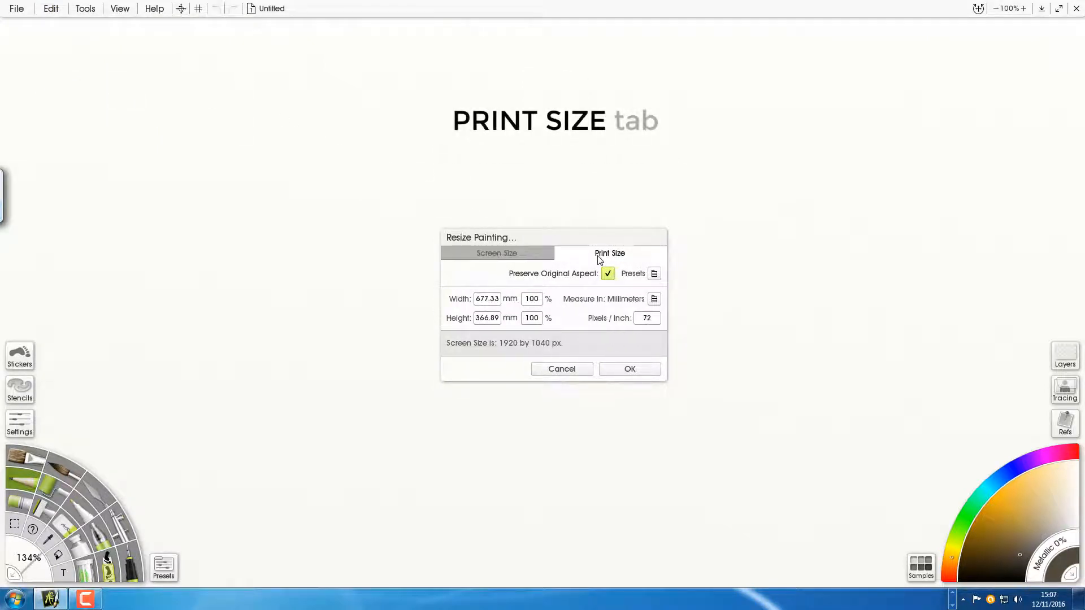
{"action": "left_click", "coordinate": [647, 321]}
{"action": "type", "text": "300"}
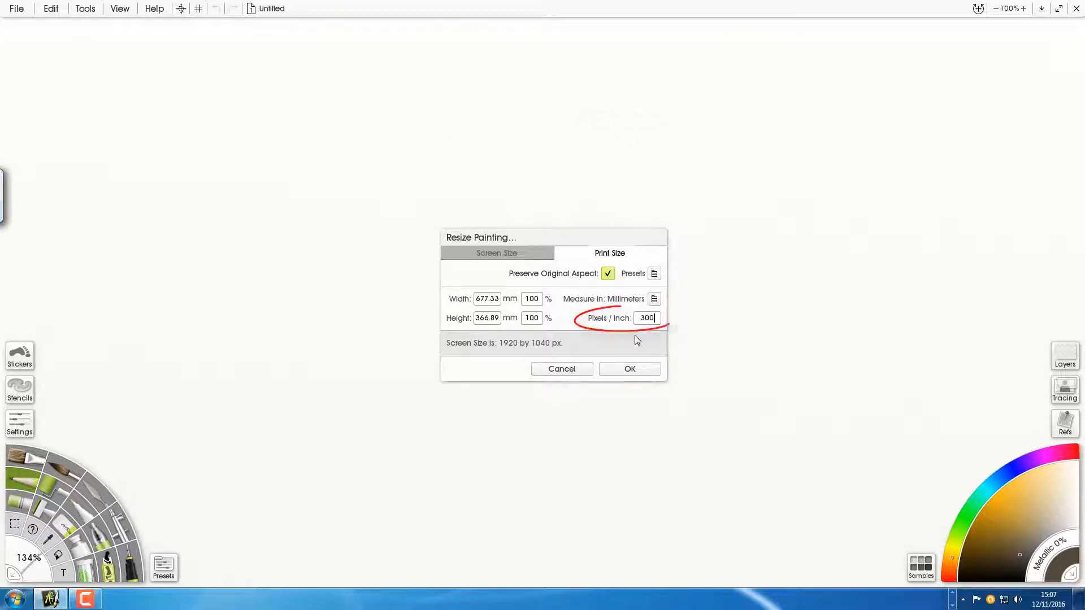
{"action": "left_click", "coordinate": [608, 274]}
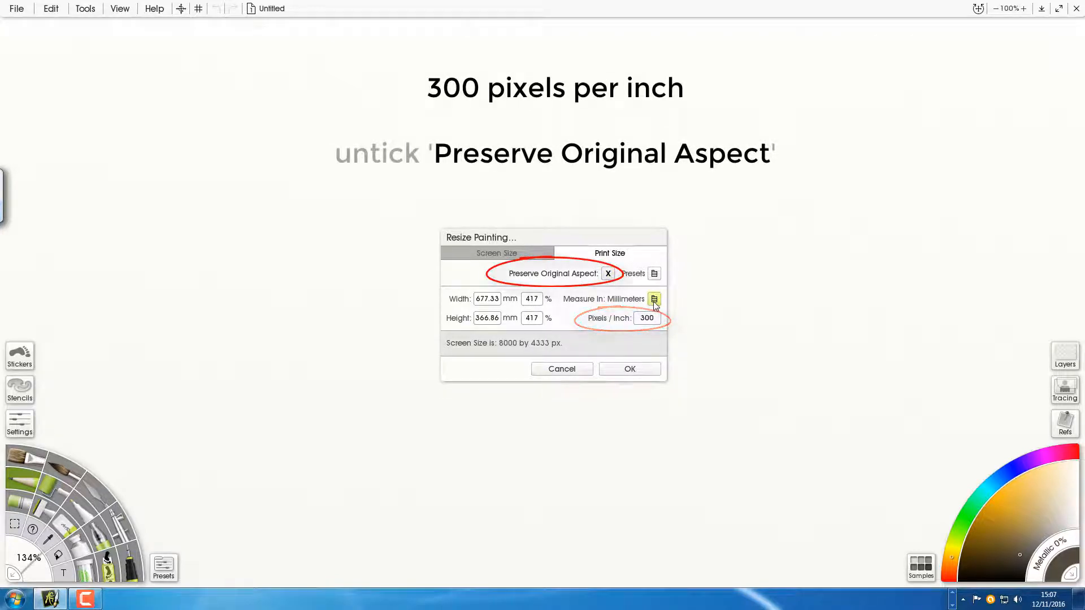
- Resize the painting to a print size of 150 mm wide by 210 mm high and fit it to the screen
{"action": "left_click", "coordinate": [483, 299]}
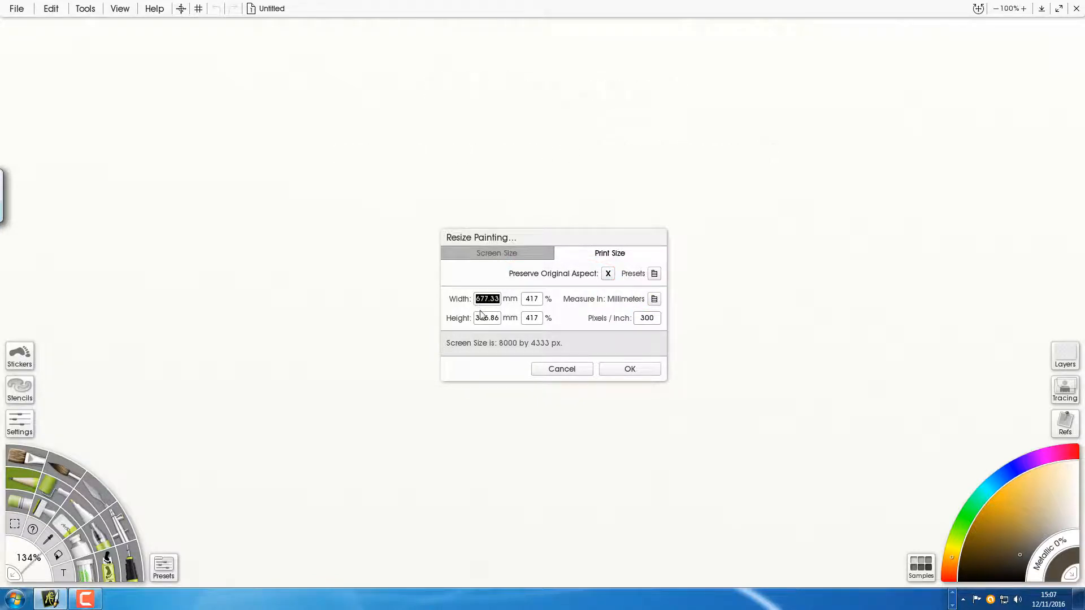
{"action": "type", "text": "150"}
{"action": "left_click", "coordinate": [492, 319]}
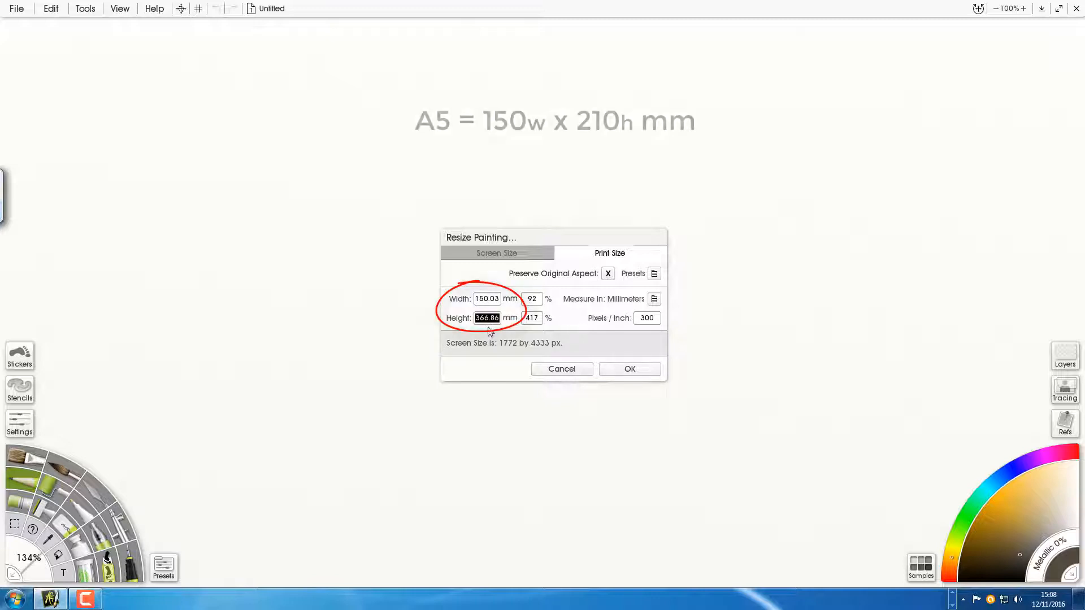
{"action": "type", "text": "21"}
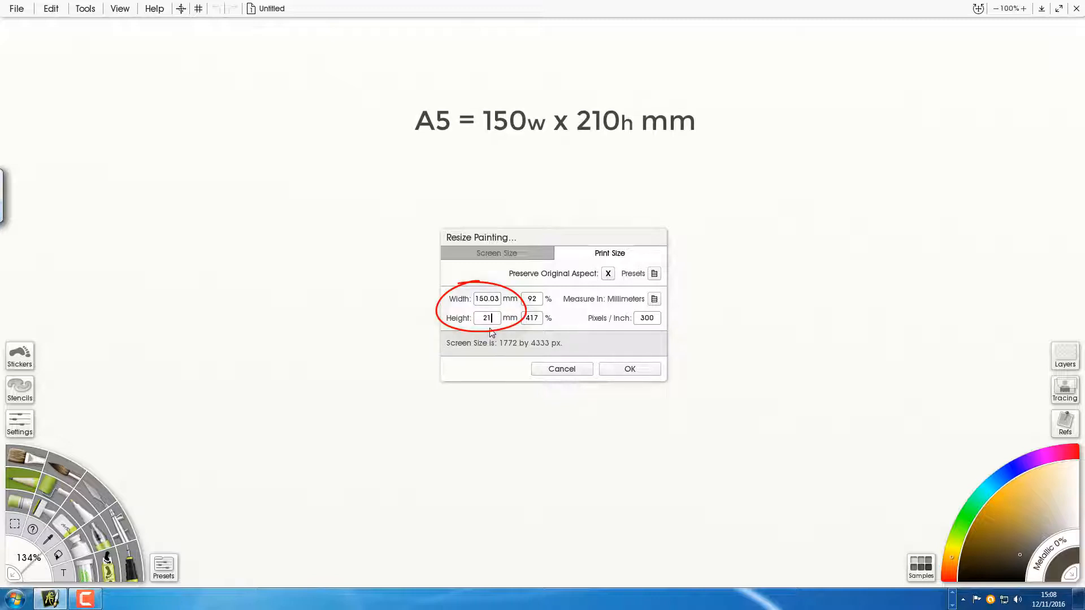
{"action": "type", "text": "0"}
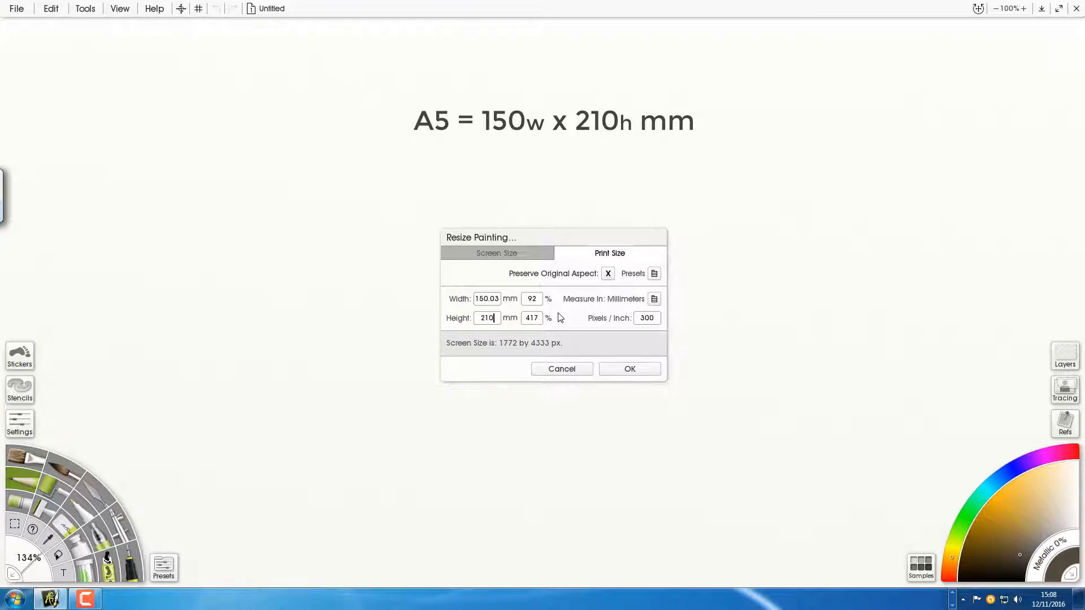
{"action": "left_click", "coordinate": [620, 368]}
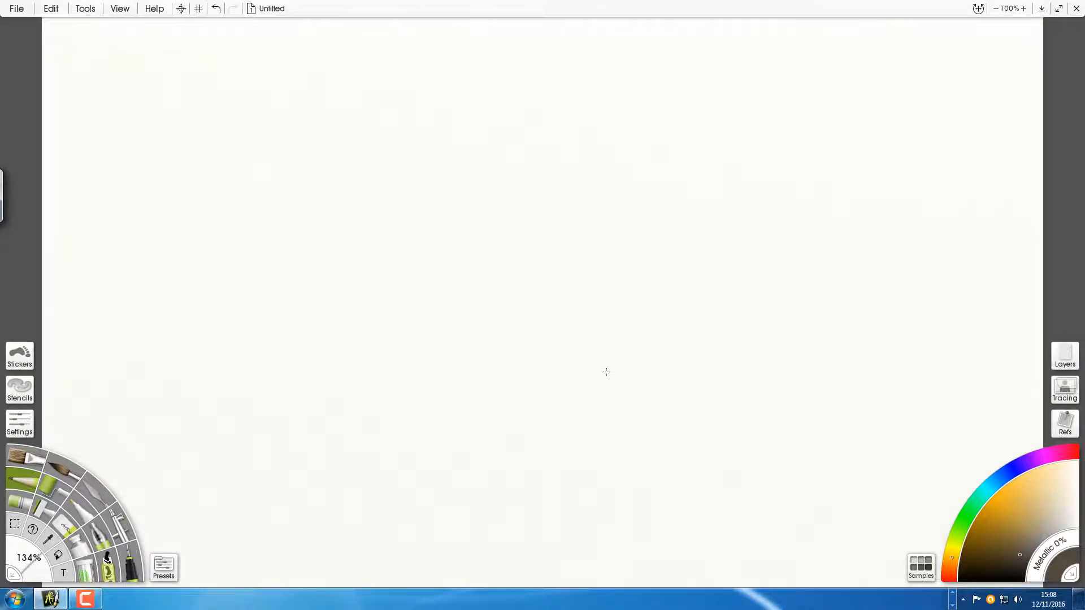
{"action": "key", "text": "d"}
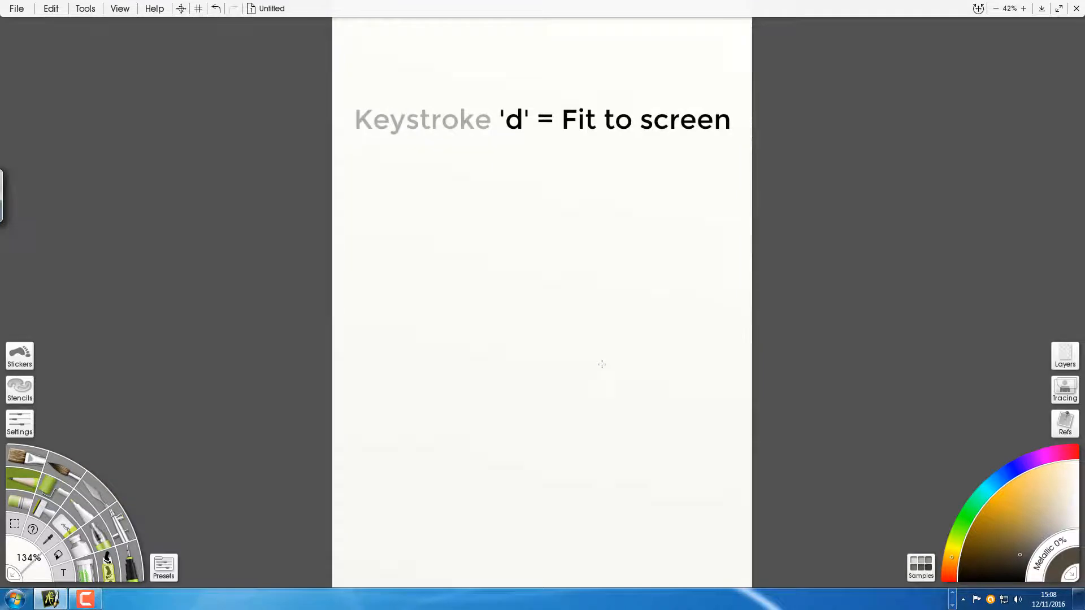
- Enlarge the painting to 150% of its print size with the original aspect preserved and fit it to the screen
{"action": "left_click", "coordinate": [53, 9]}
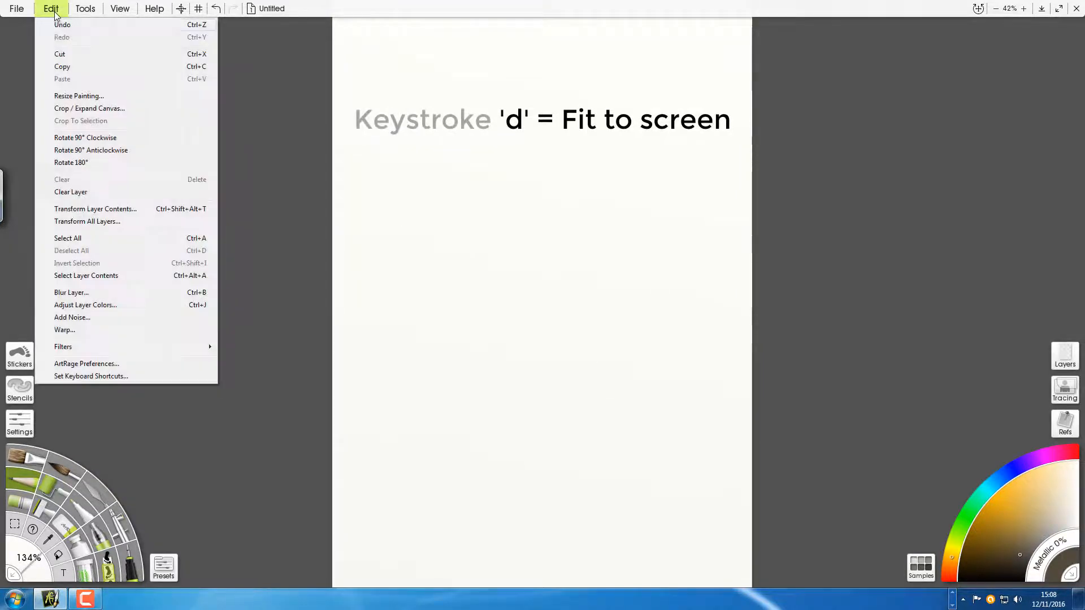
{"action": "left_click", "coordinate": [80, 96]}
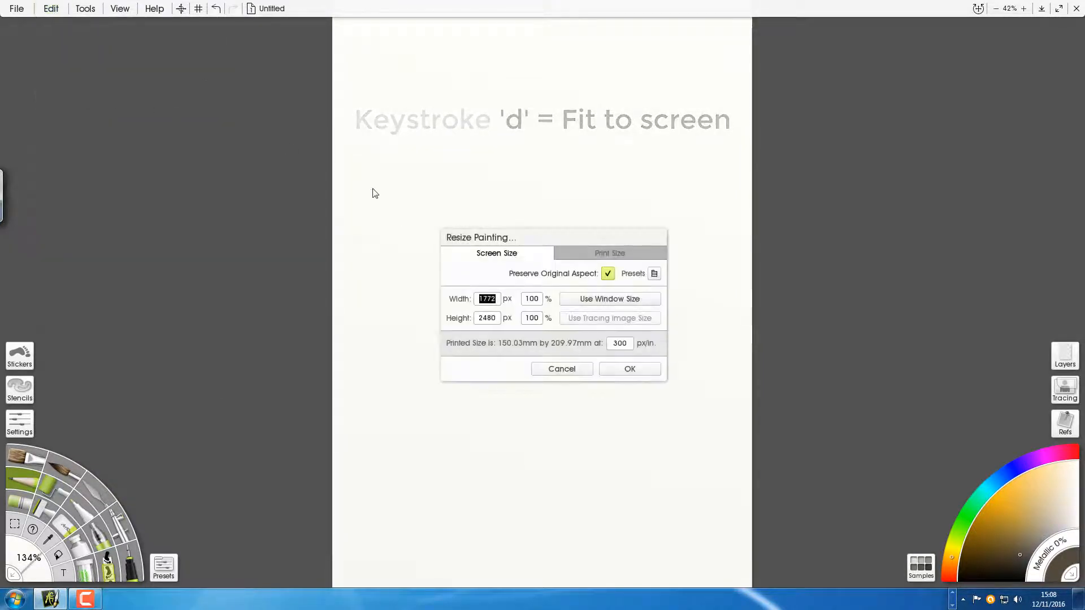
{"action": "left_click", "coordinate": [598, 258]}
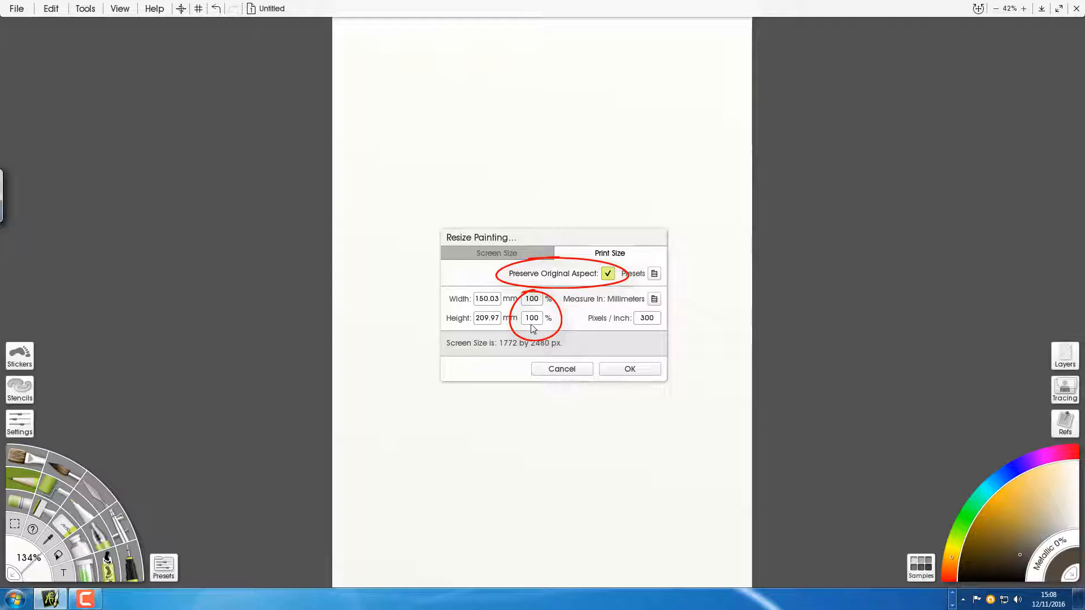
{"action": "left_click", "coordinate": [533, 301]}
{"action": "type", "text": "150"}
{"action": "key", "text": "Tab"}
{"action": "left_click", "coordinate": [620, 370]}
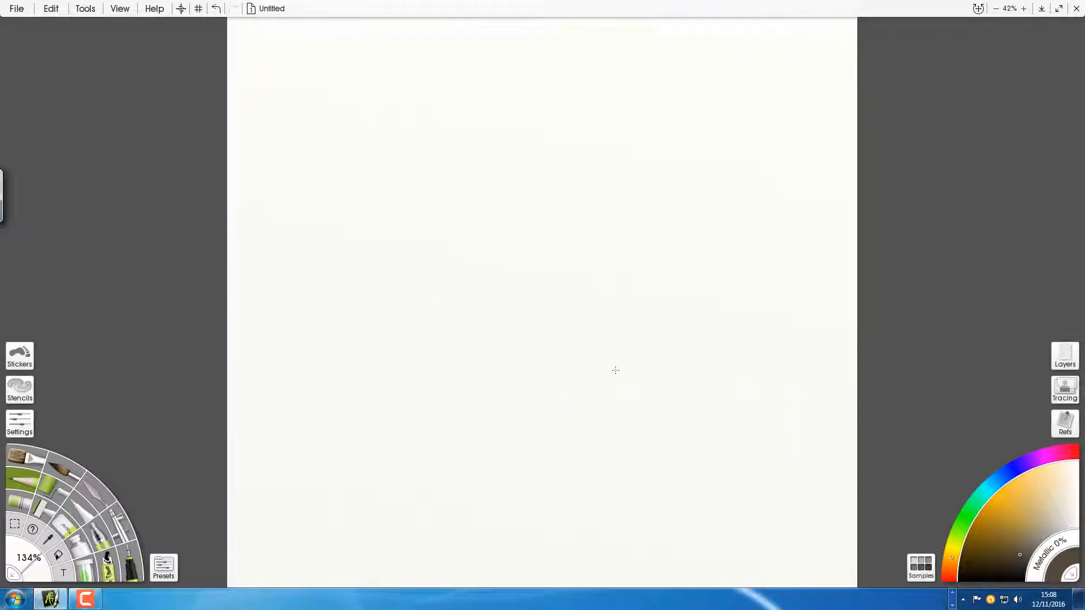
{"action": "key", "text": "d"}
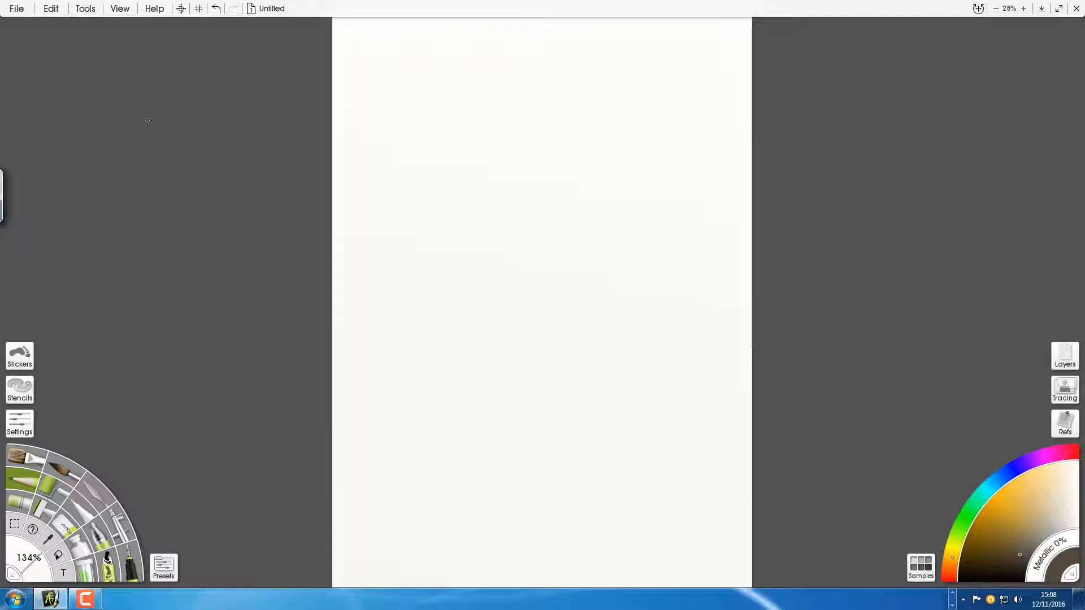
- Switch the interface to Docking Mode and take a look at the Tool Picker
{"action": "left_click", "coordinate": [122, 11]}
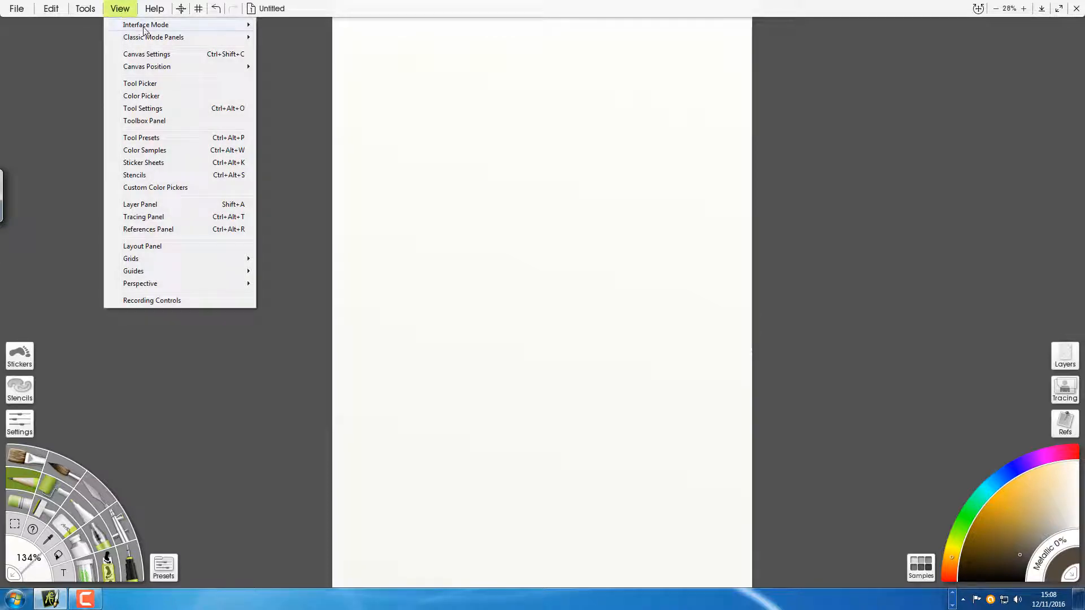
{"action": "mouse_move", "coordinate": [145, 30]}
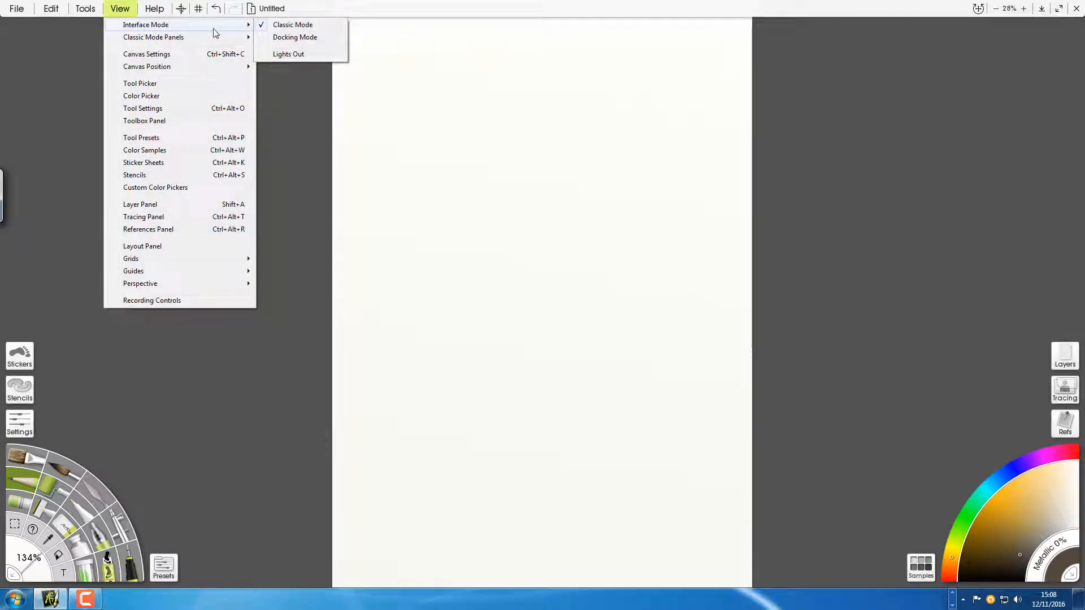
{"action": "left_click", "coordinate": [317, 38]}
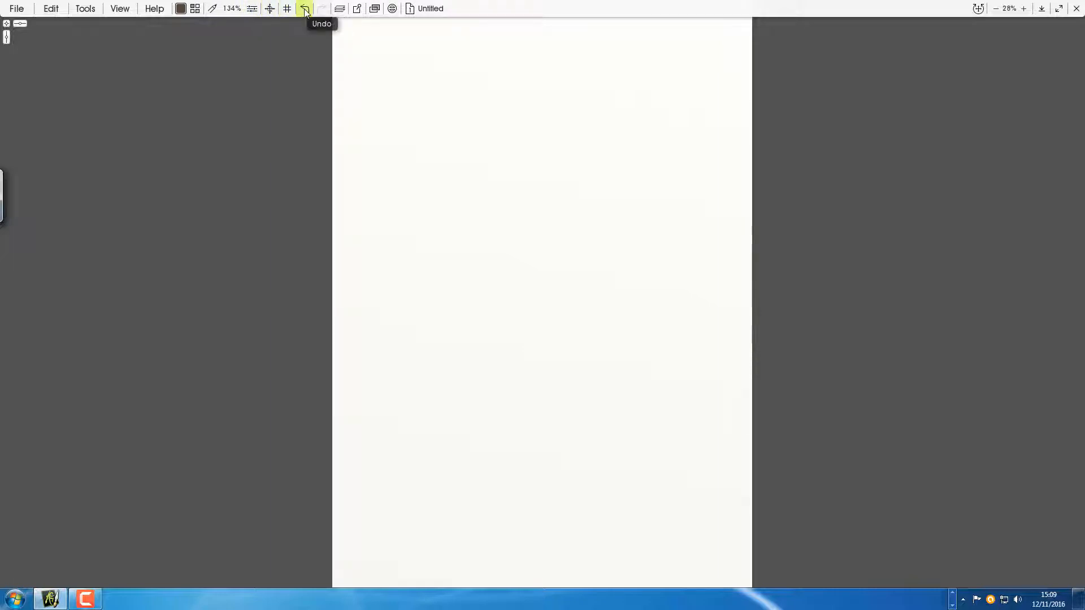
{"action": "left_click", "coordinate": [213, 10]}
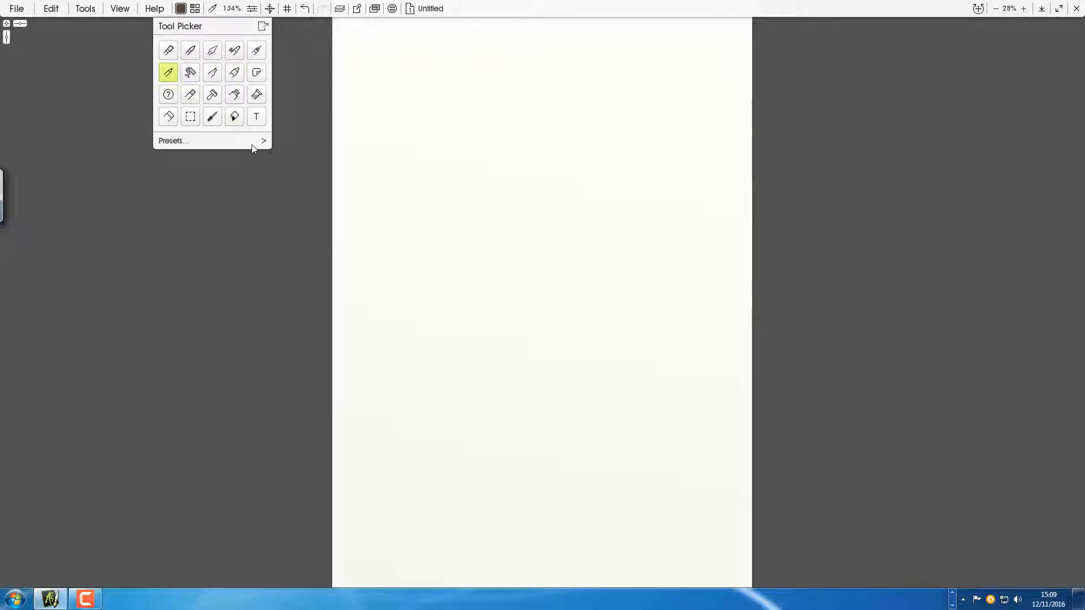
{"action": "left_click", "coordinate": [284, 122]}
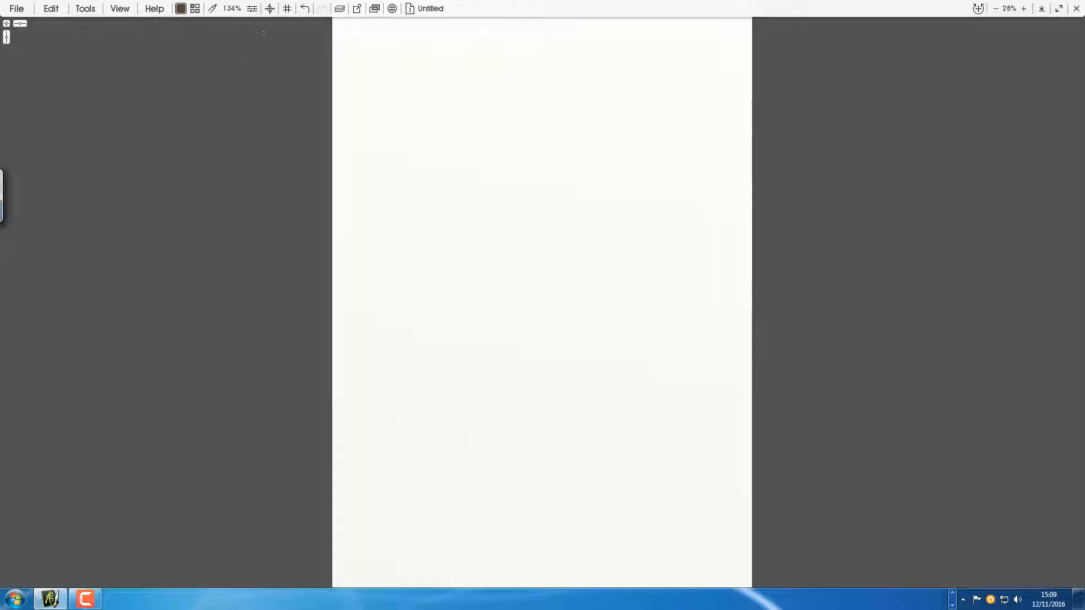
- Detach the Layers panel and dock it along the right-hand edge of the workspace
{"action": "left_click", "coordinate": [340, 9]}
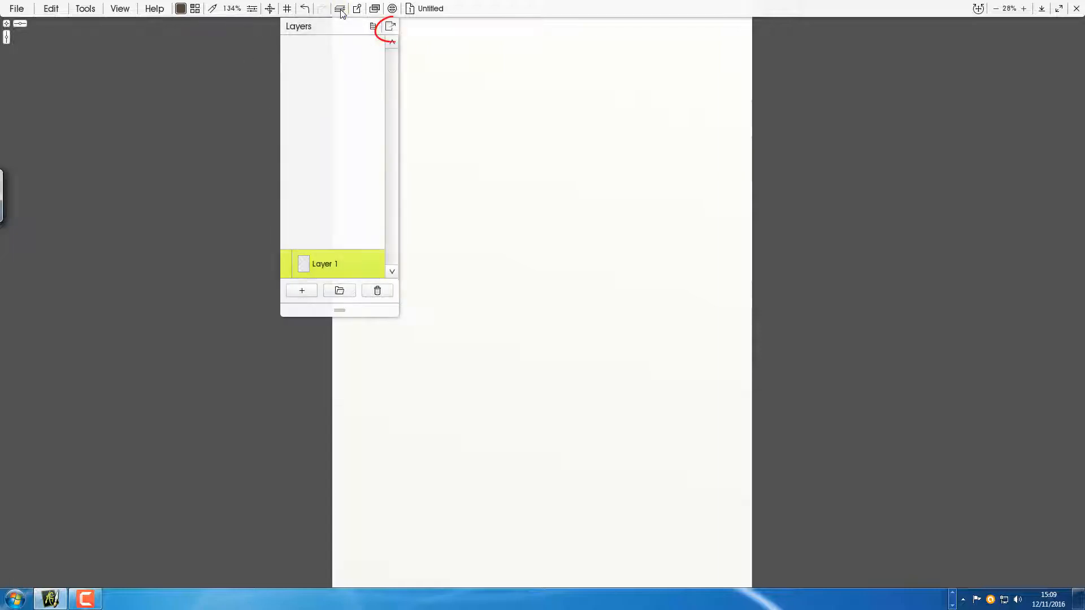
{"action": "left_click", "coordinate": [391, 27]}
{"action": "left_click_drag", "start_coordinate": [391, 29], "coordinate": [100, 283]}
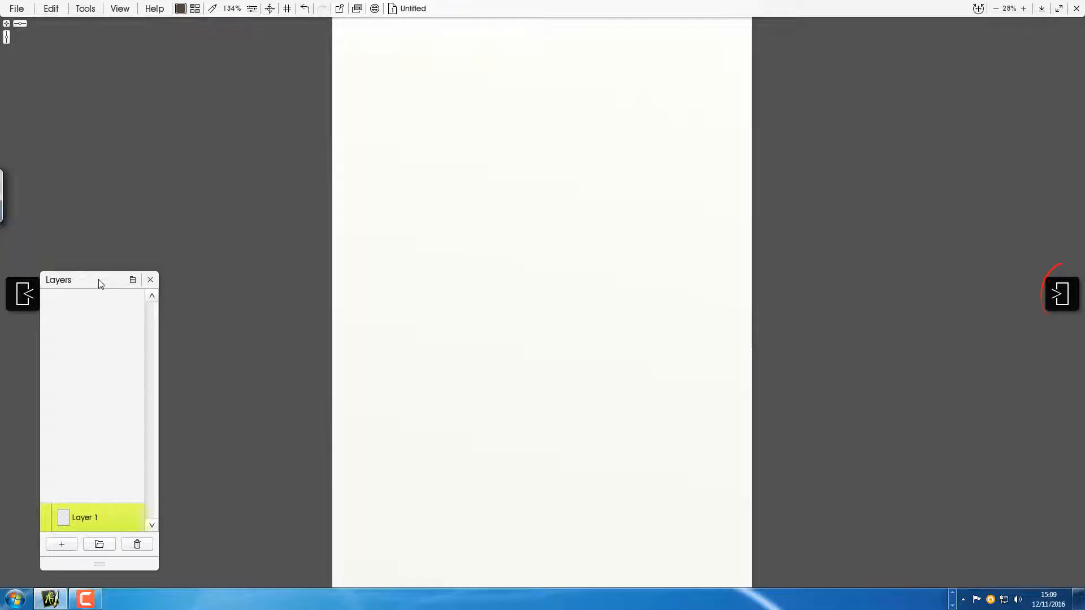
{"action": "left_click_drag", "start_coordinate": [99, 280], "coordinate": [1046, 291]}
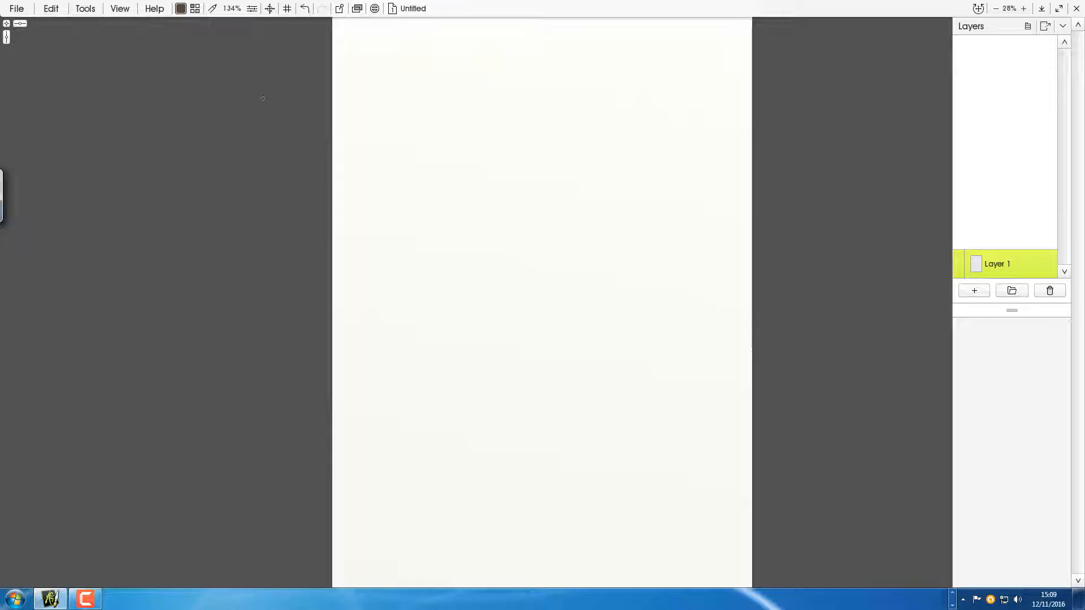
- Show the Toolbox panel and place it directly beside the docked Layers panel
{"action": "left_click", "coordinate": [120, 10]}
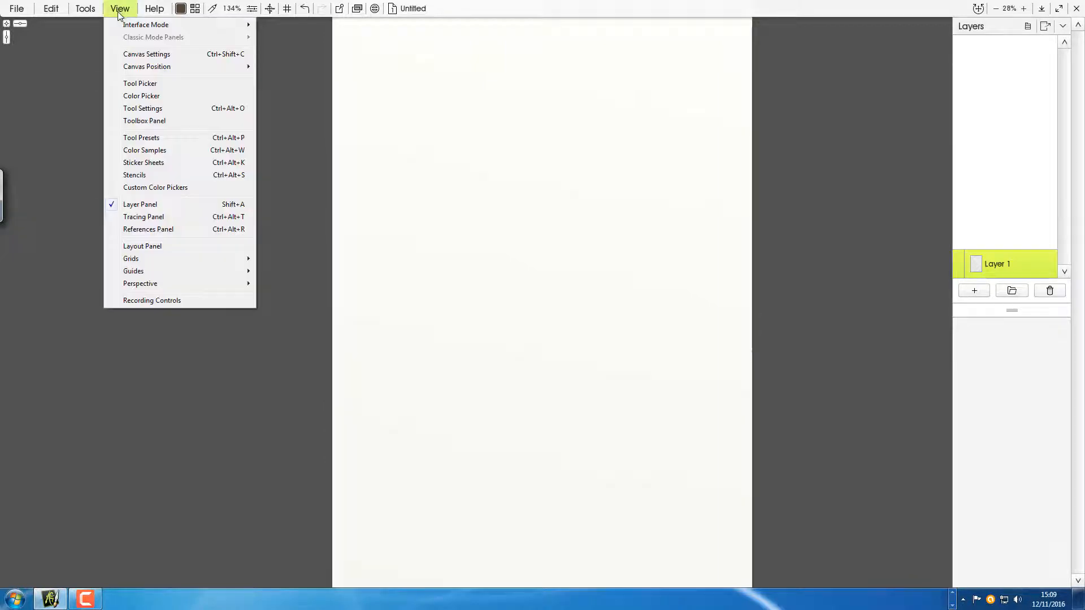
{"action": "left_click", "coordinate": [177, 125]}
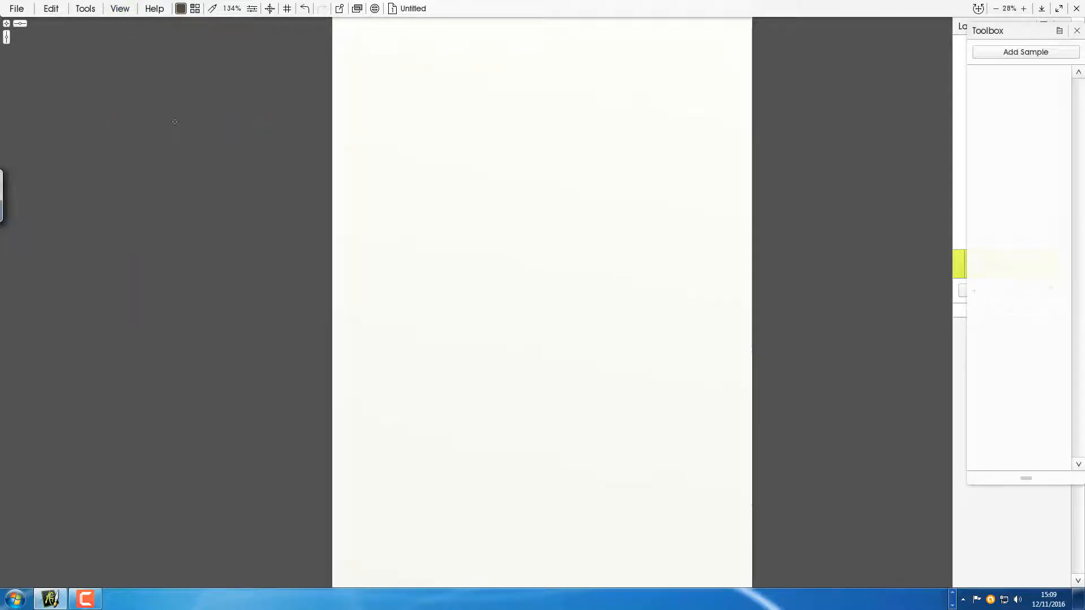
{"action": "left_click_drag", "start_coordinate": [990, 33], "coordinate": [889, 31]}
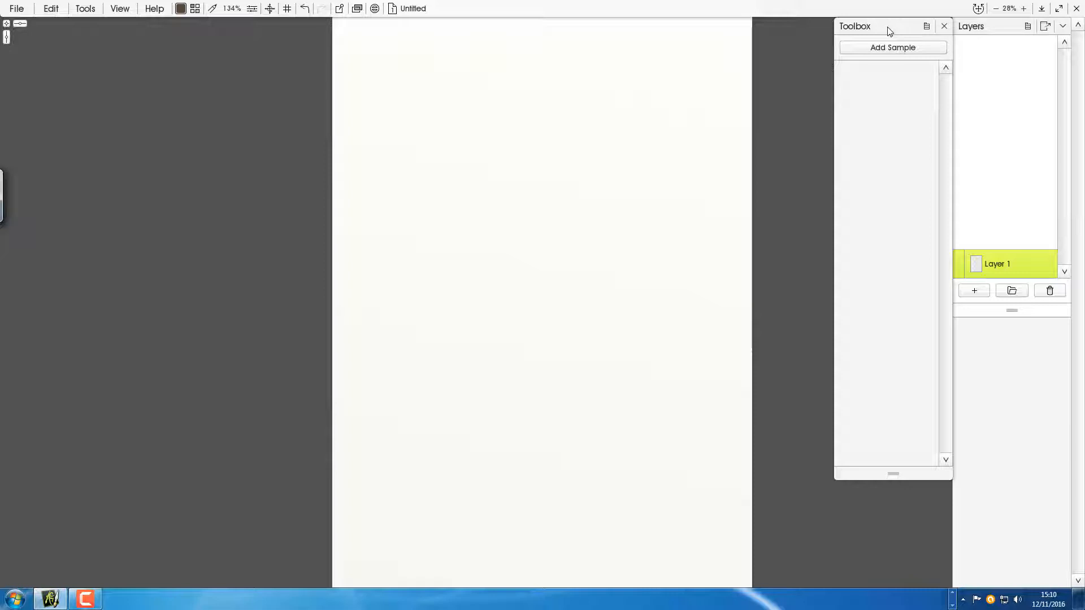
- Load the saved toolbox file Nick-Full-1 into the Toolbox panel
{"action": "left_click", "coordinate": [926, 27]}
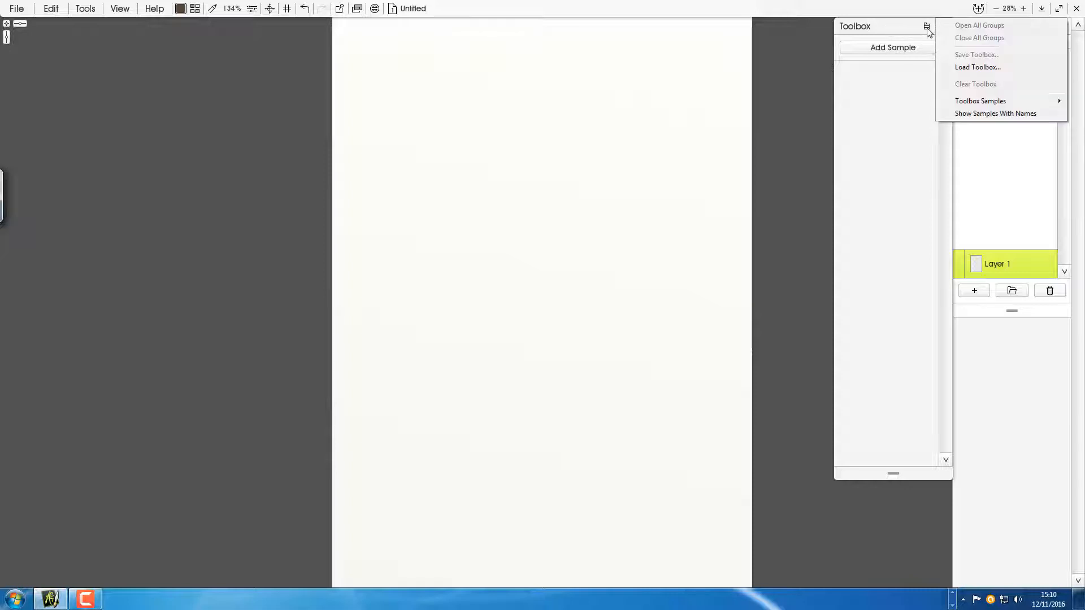
{"action": "left_click", "coordinate": [961, 67]}
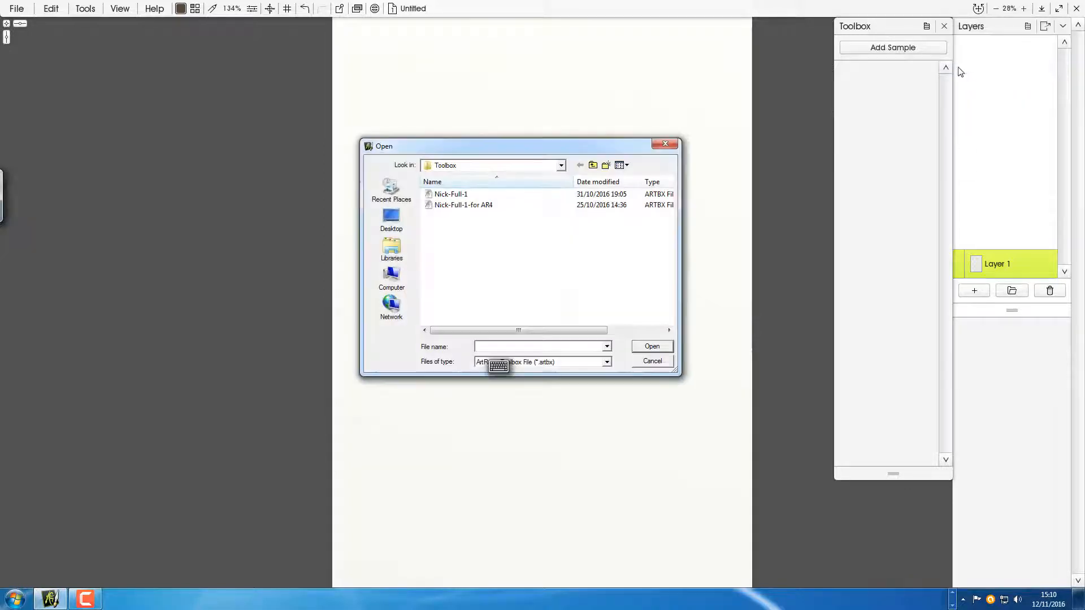
{"action": "left_click", "coordinate": [469, 195]}
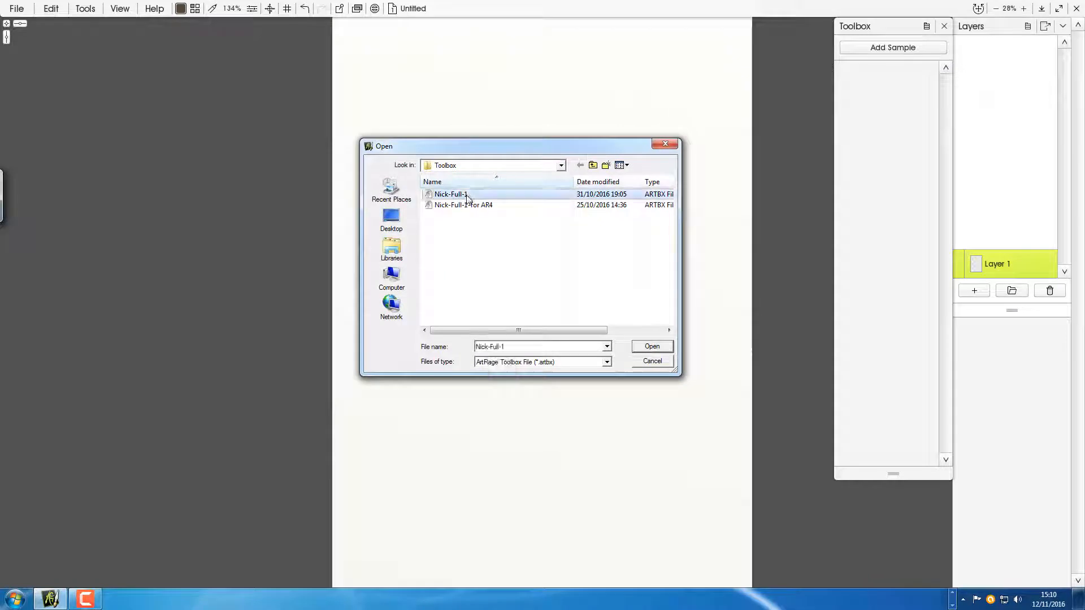
{"action": "left_click", "coordinate": [652, 346]}
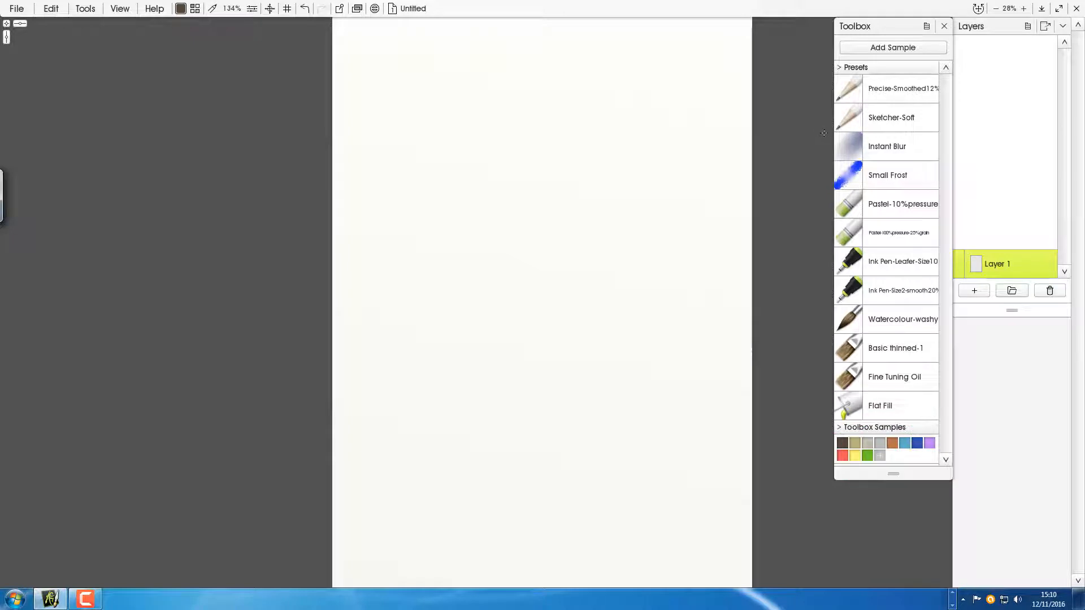
- Add a new layer above Layer 1, and fill Layer 1 with a very pale warm off-white using the Flat Fill preset
{"action": "left_click", "coordinate": [981, 295]}
{"action": "left_click", "coordinate": [995, 275]}
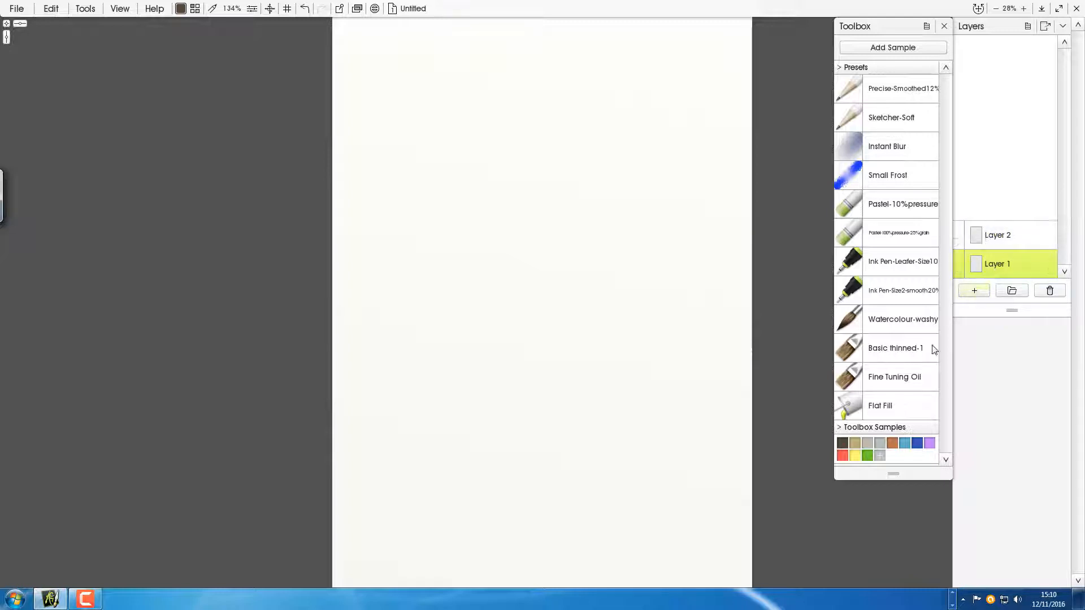
{"action": "left_click", "coordinate": [870, 410]}
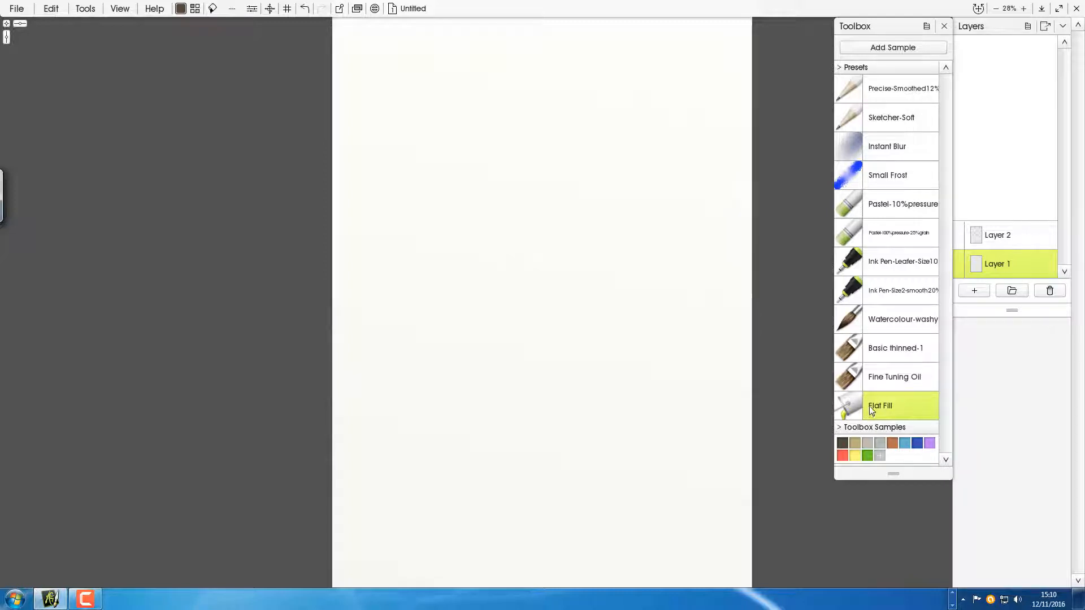
{"action": "left_click", "coordinate": [181, 9]}
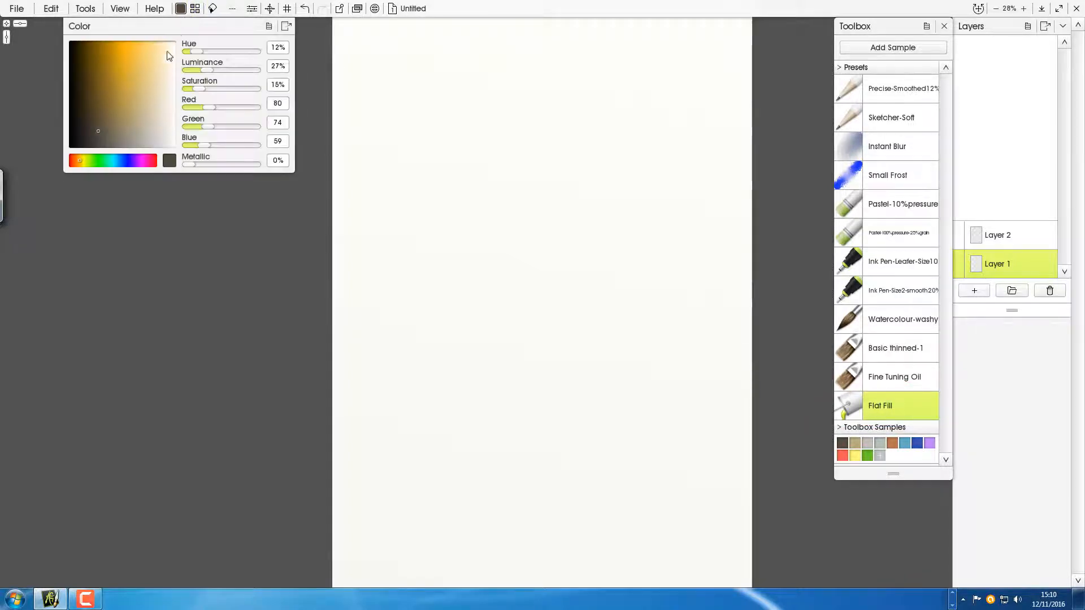
{"action": "left_click", "coordinate": [83, 161]}
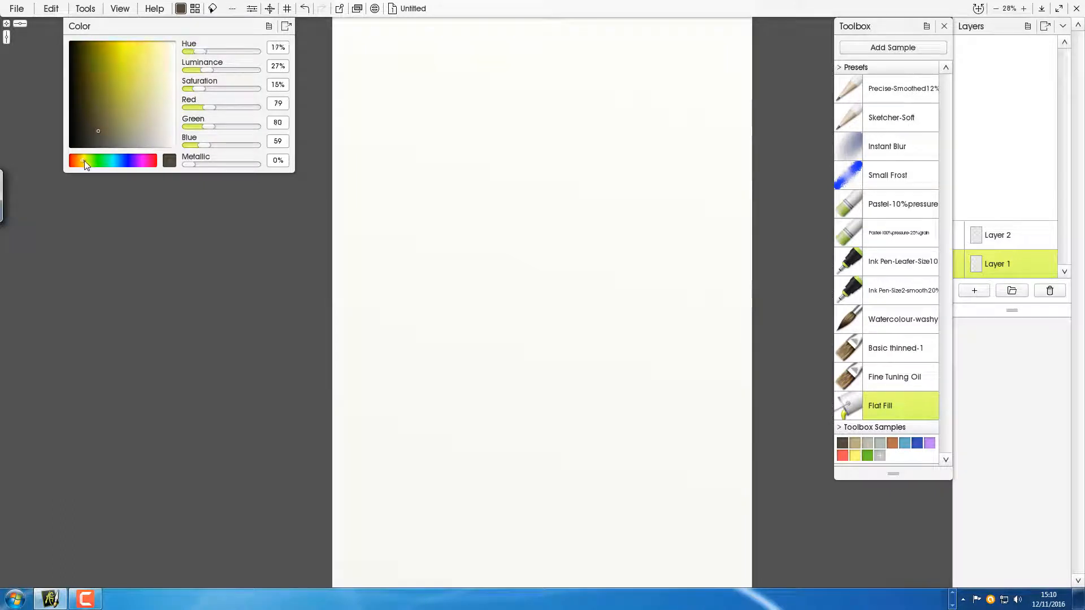
{"action": "left_click", "coordinate": [82, 160]}
{"action": "left_click_drag", "start_coordinate": [93, 138], "coordinate": [168, 120]}
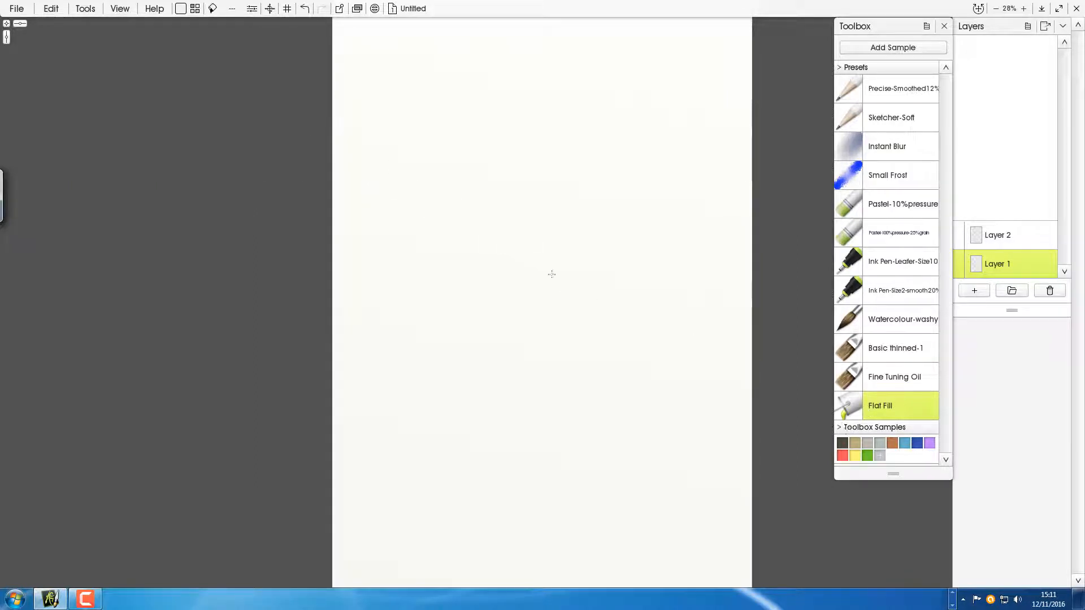
{"action": "left_click", "coordinate": [535, 265]}
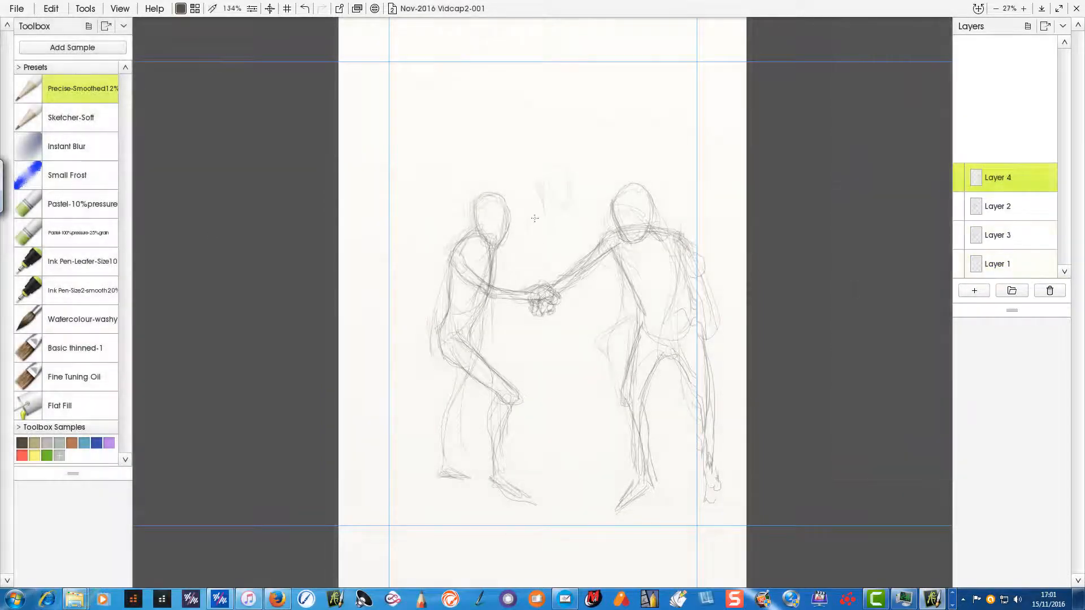
- On Layer 4, rough in the torso and legs of a third standing figure between the two existing figures
{"action": "left_click_drag", "start_coordinate": [529, 212], "coordinate": [528, 243]}
{"action": "mouse_move", "coordinate": [526, 244]}
{"action": "left_mouse_down"}
{"action": "mouse_move", "coordinate": [557, 288]}
{"action": "mouse_move", "coordinate": [510, 257]}
{"action": "mouse_move", "coordinate": [538, 215]}
{"action": "mouse_move", "coordinate": [582, 278]}
{"action": "mouse_move", "coordinate": [603, 339]}
{"action": "mouse_move", "coordinate": [522, 312]}
{"action": "mouse_move", "coordinate": [577, 344]}
{"action": "left_mouse_up"}
{"action": "left_click_drag", "start_coordinate": [565, 438], "coordinate": [597, 465]}
{"action": "left_click_drag", "start_coordinate": [507, 409], "coordinate": [510, 428]}
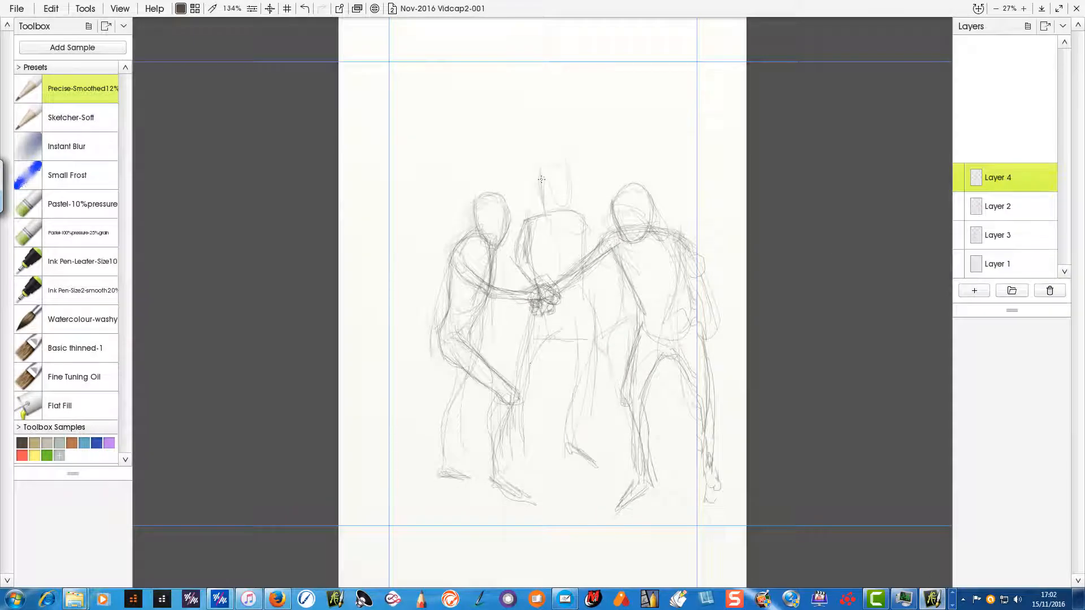
- Sketch the middle figure's head, arms, legs and feet in pencil, and add a new layer above Layer 4
{"action": "mouse_move", "coordinate": [540, 179]}
{"action": "left_mouse_down"}
{"action": "mouse_move", "coordinate": [561, 216]}
{"action": "mouse_move", "coordinate": [544, 175]}
{"action": "mouse_move", "coordinate": [519, 240]}
{"action": "left_mouse_up"}
{"action": "left_click_drag", "start_coordinate": [515, 266], "coordinate": [534, 285]}
{"action": "mouse_move", "coordinate": [528, 229]}
{"action": "left_mouse_down"}
{"action": "mouse_move", "coordinate": [516, 264]}
{"action": "mouse_move", "coordinate": [534, 314]}
{"action": "left_mouse_up"}
{"action": "mouse_move", "coordinate": [579, 254]}
{"action": "left_mouse_down"}
{"action": "mouse_move", "coordinate": [593, 311]}
{"action": "mouse_move", "coordinate": [559, 384]}
{"action": "mouse_move", "coordinate": [556, 432]}
{"action": "left_mouse_up"}
{"action": "left_click_drag", "start_coordinate": [568, 398], "coordinate": [587, 465]}
{"action": "left_click_drag", "start_coordinate": [557, 333], "coordinate": [528, 393]}
{"action": "left_click_drag", "start_coordinate": [524, 397], "coordinate": [525, 469]}
{"action": "left_click_drag", "start_coordinate": [515, 455], "coordinate": [531, 483]}
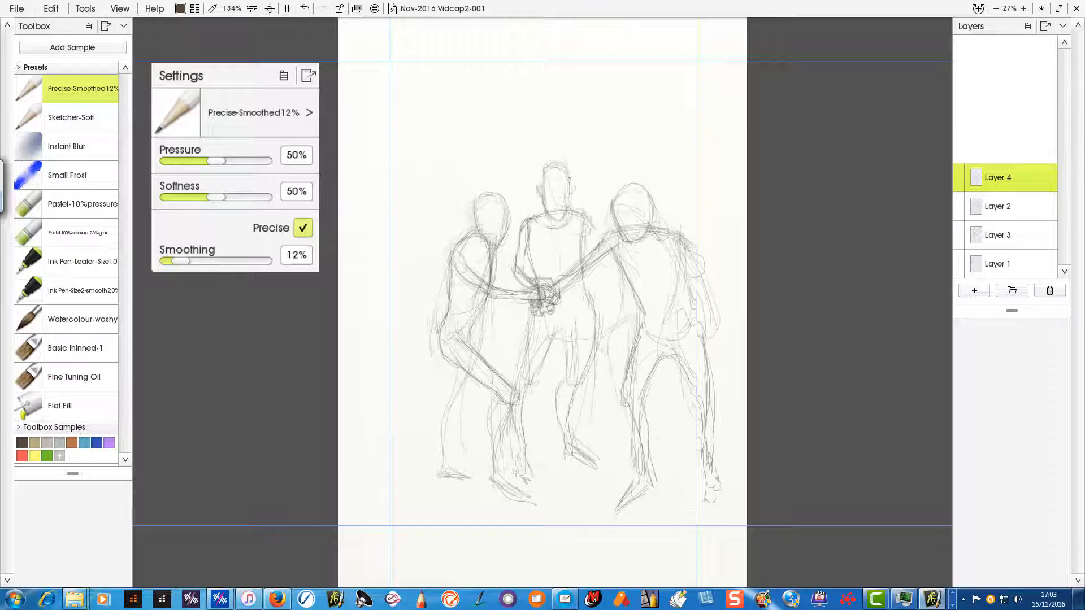
{"action": "left_click_drag", "start_coordinate": [587, 338], "coordinate": [504, 370]}
{"action": "key", "text": "ctrl+shift+n"}
{"action": "mouse_move", "coordinate": [511, 283]}
{"action": "left_mouse_down"}
{"action": "mouse_move", "coordinate": [523, 331]}
{"action": "mouse_move", "coordinate": [469, 458]}
{"action": "left_mouse_up"}
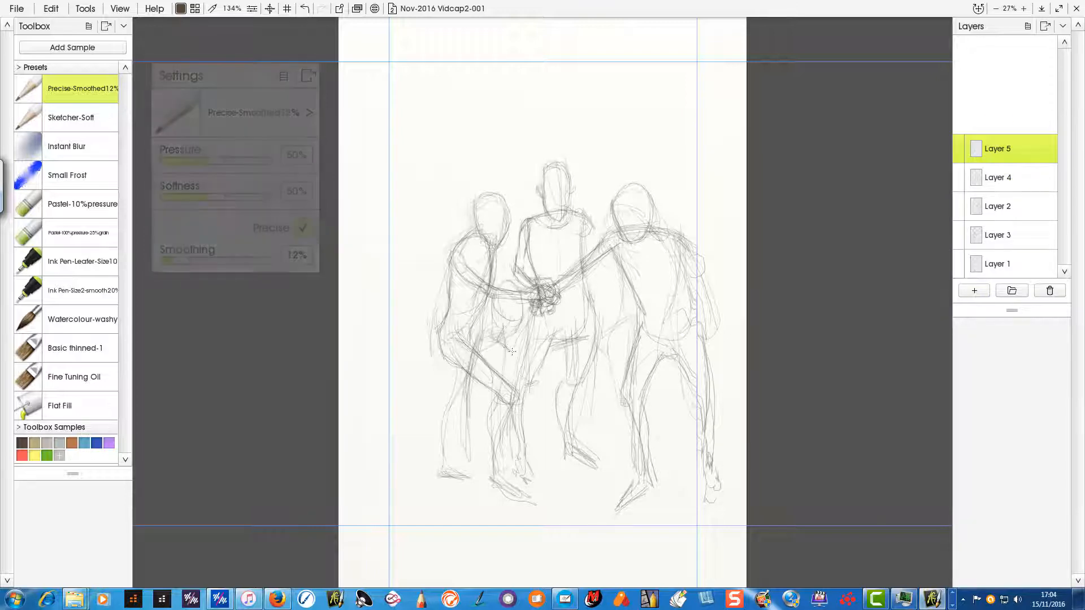
{"action": "left_click_drag", "start_coordinate": [481, 333], "coordinate": [460, 398]}
{"action": "left_click_drag", "start_coordinate": [515, 363], "coordinate": [471, 497]}
{"action": "mouse_move", "coordinate": [493, 328]}
{"action": "left_mouse_down"}
{"action": "mouse_move", "coordinate": [534, 374]}
{"action": "mouse_move", "coordinate": [531, 383]}
{"action": "mouse_move", "coordinate": [514, 347]}
{"action": "mouse_move", "coordinate": [515, 434]}
{"action": "left_mouse_up"}
{"action": "mouse_move", "coordinate": [531, 339]}
{"action": "left_mouse_down"}
{"action": "mouse_move", "coordinate": [472, 431]}
{"action": "mouse_move", "coordinate": [520, 448]}
{"action": "mouse_move", "coordinate": [472, 576]}
{"action": "left_mouse_up"}
{"action": "mouse_move", "coordinate": [469, 463]}
{"action": "left_mouse_down"}
{"action": "mouse_move", "coordinate": [480, 421]}
{"action": "mouse_move", "coordinate": [511, 526]}
{"action": "left_mouse_up"}
{"action": "left_click_drag", "start_coordinate": [511, 531], "coordinate": [542, 515]}
{"action": "key", "text": "ctrl+a"}
{"action": "key", "text": "Delete"}
- On Layer 3, redraw the legs and feet of the crouching figure with darker pencil contours
{"action": "left_click", "coordinate": [987, 239]}
{"action": "left_click_drag", "start_coordinate": [493, 397], "coordinate": [487, 477]}
{"action": "mouse_move", "coordinate": [515, 377]}
{"action": "left_mouse_down"}
{"action": "mouse_move", "coordinate": [507, 420]}
{"action": "mouse_move", "coordinate": [485, 496]}
{"action": "left_mouse_up"}
{"action": "left_click_drag", "start_coordinate": [481, 486], "coordinate": [528, 500]}
{"action": "left_click_drag", "start_coordinate": [445, 357], "coordinate": [513, 406]}
{"action": "mouse_move", "coordinate": [503, 400]}
{"action": "left_mouse_down"}
{"action": "mouse_move", "coordinate": [490, 484]}
{"action": "mouse_move", "coordinate": [504, 500]}
{"action": "left_mouse_up"}
{"action": "left_click_drag", "start_coordinate": [498, 491], "coordinate": [539, 502]}
{"action": "left_click_drag", "start_coordinate": [484, 314], "coordinate": [468, 384]}
{"action": "mouse_move", "coordinate": [478, 363]}
{"action": "left_mouse_down"}
{"action": "mouse_move", "coordinate": [447, 409]}
{"action": "mouse_move", "coordinate": [443, 469]}
{"action": "left_mouse_up"}
{"action": "mouse_move", "coordinate": [436, 415]}
{"action": "left_mouse_down"}
{"action": "mouse_move", "coordinate": [445, 474]}
{"action": "mouse_move", "coordinate": [478, 491]}
{"action": "left_mouse_up"}
{"action": "left_click_drag", "start_coordinate": [472, 480], "coordinate": [537, 501]}
{"action": "left_click_drag", "start_coordinate": [481, 490], "coordinate": [504, 500]}
{"action": "left_click_drag", "start_coordinate": [500, 408], "coordinate": [491, 483]}
{"action": "left_click_drag", "start_coordinate": [492, 475], "coordinate": [525, 494]}
{"action": "left_click_drag", "start_coordinate": [459, 360], "coordinate": [509, 387]}
- Define the crouching figure's hips, back, head, neck and torso with more pencil strokes
{"action": "mouse_move", "coordinate": [481, 366]}
{"action": "left_mouse_down"}
{"action": "mouse_move", "coordinate": [449, 330]}
{"action": "mouse_move", "coordinate": [451, 302]}
{"action": "left_mouse_up"}
{"action": "mouse_move", "coordinate": [452, 288]}
{"action": "left_mouse_down"}
{"action": "mouse_move", "coordinate": [453, 267]}
{"action": "mouse_move", "coordinate": [451, 311]}
{"action": "left_mouse_up"}
{"action": "left_click_drag", "start_coordinate": [448, 293], "coordinate": [441, 358]}
{"action": "left_click_drag", "start_coordinate": [473, 213], "coordinate": [480, 236]}
{"action": "mouse_move", "coordinate": [477, 197]}
{"action": "left_mouse_down"}
{"action": "mouse_move", "coordinate": [506, 208]}
{"action": "mouse_move", "coordinate": [484, 221]}
{"action": "mouse_move", "coordinate": [498, 247]}
{"action": "left_mouse_up"}
{"action": "left_click_drag", "start_coordinate": [483, 215], "coordinate": [482, 243]}
{"action": "mouse_move", "coordinate": [485, 226]}
{"action": "left_mouse_down"}
{"action": "mouse_move", "coordinate": [475, 216]}
{"action": "mouse_move", "coordinate": [495, 285]}
{"action": "mouse_move", "coordinate": [471, 200]}
{"action": "mouse_move", "coordinate": [482, 256]}
{"action": "mouse_move", "coordinate": [453, 252]}
{"action": "left_mouse_up"}
{"action": "left_click_drag", "start_coordinate": [449, 254], "coordinate": [448, 307]}
{"action": "left_click_drag", "start_coordinate": [450, 291], "coordinate": [474, 313]}
{"action": "left_click_drag", "start_coordinate": [493, 265], "coordinate": [471, 313]}
{"action": "mouse_move", "coordinate": [484, 306]}
{"action": "left_mouse_down"}
{"action": "mouse_move", "coordinate": [479, 338]}
{"action": "mouse_move", "coordinate": [460, 341]}
{"action": "left_mouse_up"}
{"action": "left_click_drag", "start_coordinate": [450, 316], "coordinate": [446, 341]}
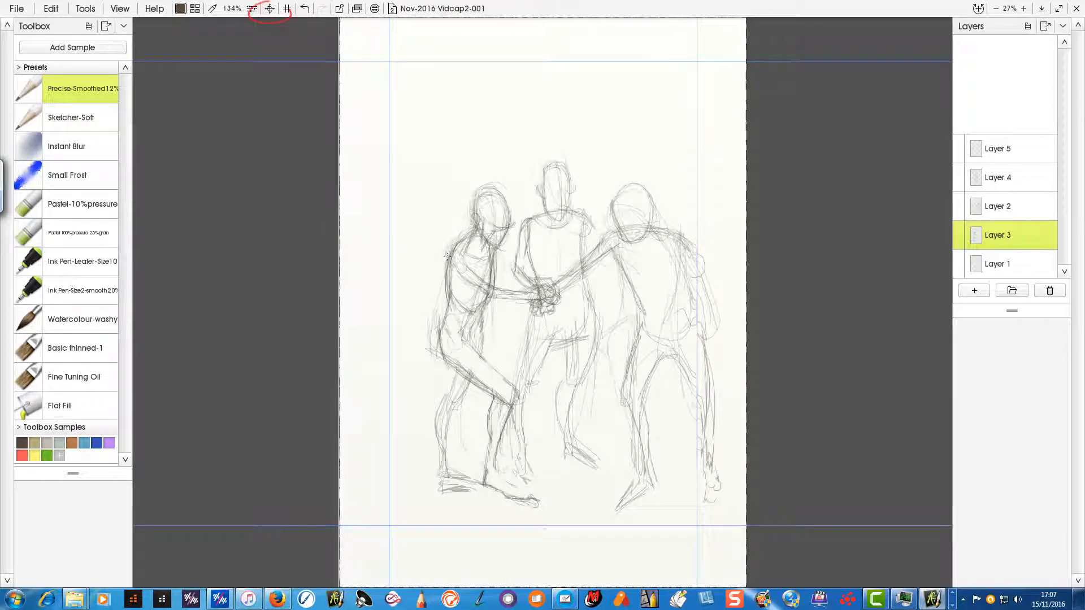
- Transform the content of Layer 3 to move the crouching figure slightly left, away from the middle figure
{"action": "key", "text": "ctrl+t"}
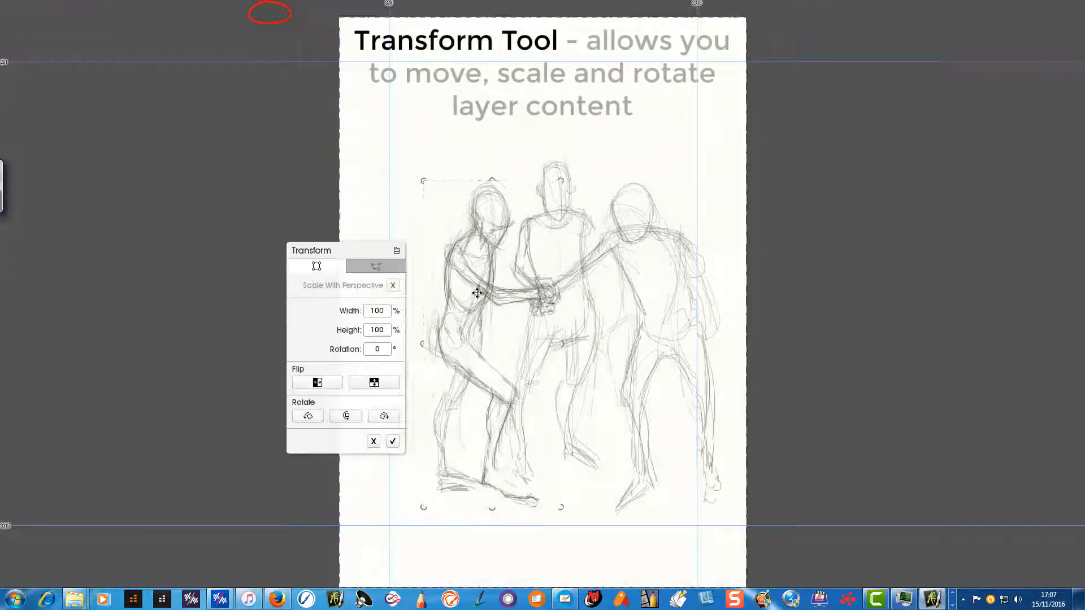
{"action": "left_click_drag", "start_coordinate": [477, 292], "coordinate": [466, 291]}
{"action": "key", "text": "Return"}
- Refine the crouching figure's arm, legs and head with the Precise-Smoothed 12% pencil, clearing away overlapping construction lines
{"action": "left_click", "coordinate": [85, 90]}
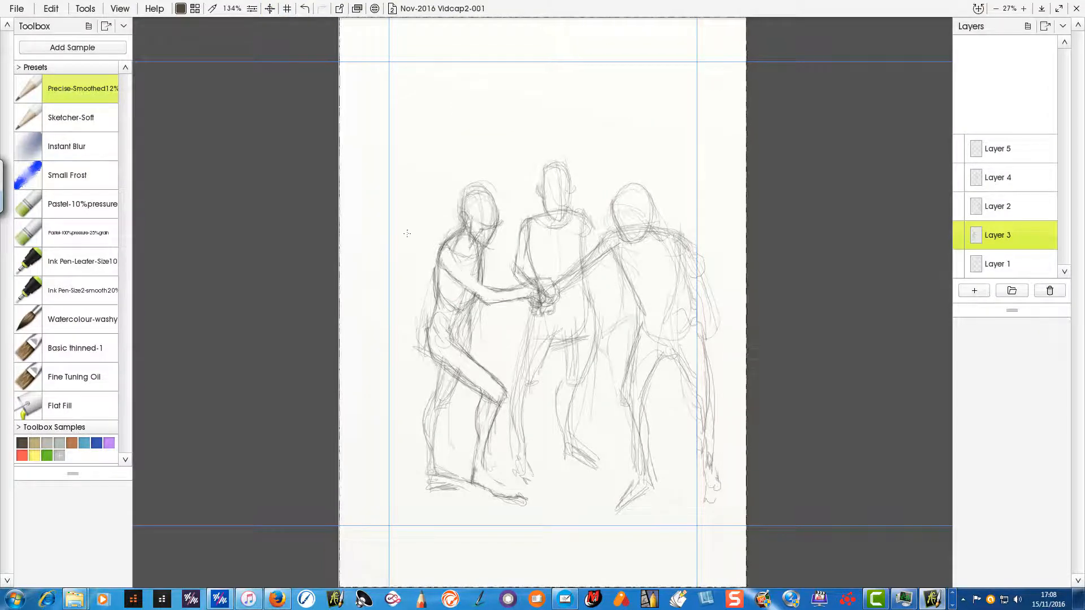
{"action": "mouse_move", "coordinate": [447, 267]}
{"action": "left_mouse_down"}
{"action": "mouse_move", "coordinate": [489, 296]}
{"action": "mouse_move", "coordinate": [541, 295]}
{"action": "left_mouse_up"}
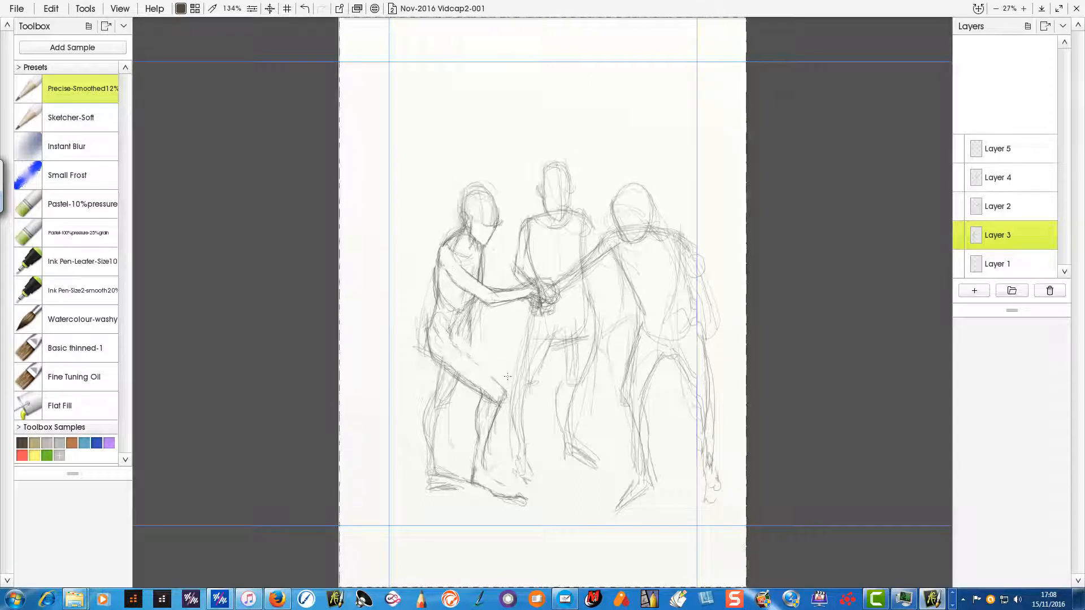
{"action": "mouse_move", "coordinate": [453, 342]}
{"action": "left_mouse_down"}
{"action": "mouse_move", "coordinate": [499, 403]}
{"action": "mouse_move", "coordinate": [474, 320]}
{"action": "mouse_move", "coordinate": [450, 402]}
{"action": "left_mouse_up"}
{"action": "mouse_move", "coordinate": [436, 415]}
{"action": "left_mouse_down"}
{"action": "mouse_move", "coordinate": [423, 475]}
{"action": "mouse_move", "coordinate": [469, 470]}
{"action": "left_mouse_up"}
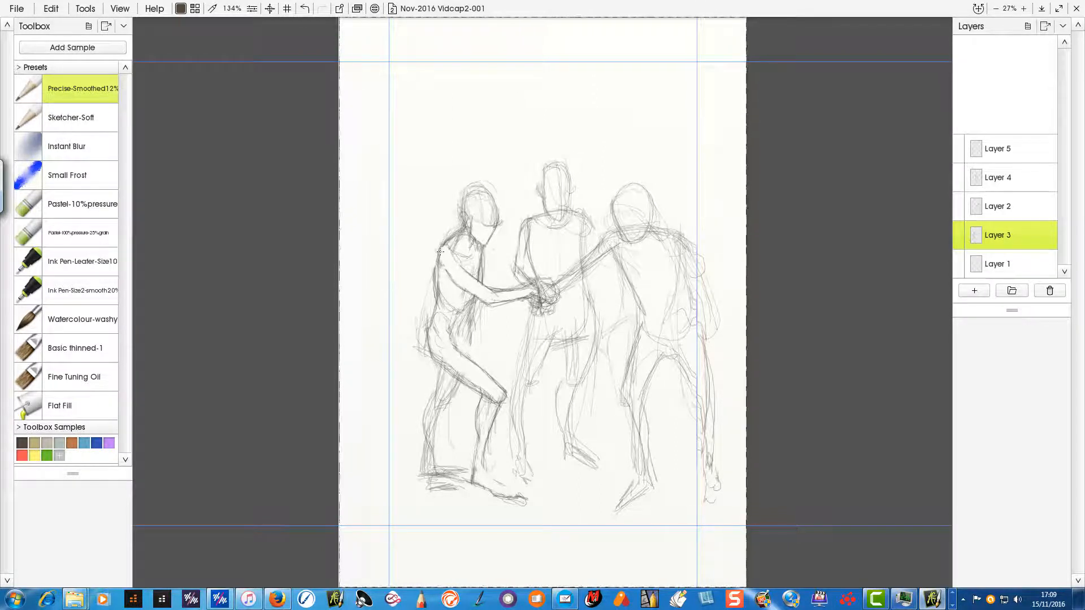
{"action": "left_click_drag", "start_coordinate": [443, 246], "coordinate": [439, 291]}
{"action": "key", "text": "ctrl+z"}
{"action": "key", "text": "ctrl+z"}
{"action": "key", "text": "ctrl+z"}
{"action": "key", "text": "ctrl+z"}
{"action": "key", "text": "ctrl+z"}
{"action": "key", "text": "ctrl+z"}
{"action": "key", "text": "ctrl+z"}
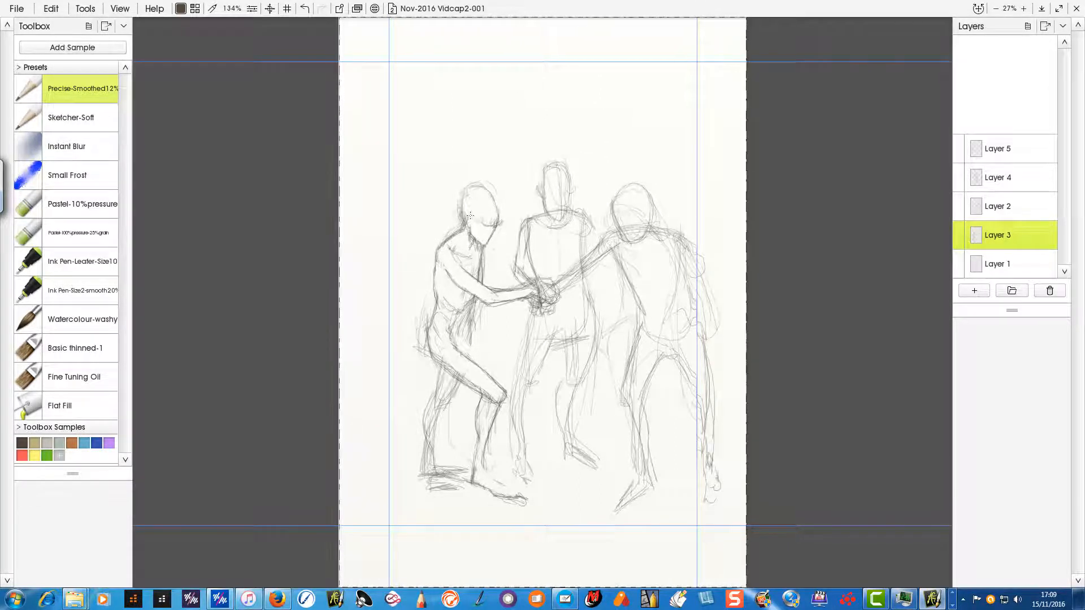
{"action": "key", "text": "ctrl+z"}
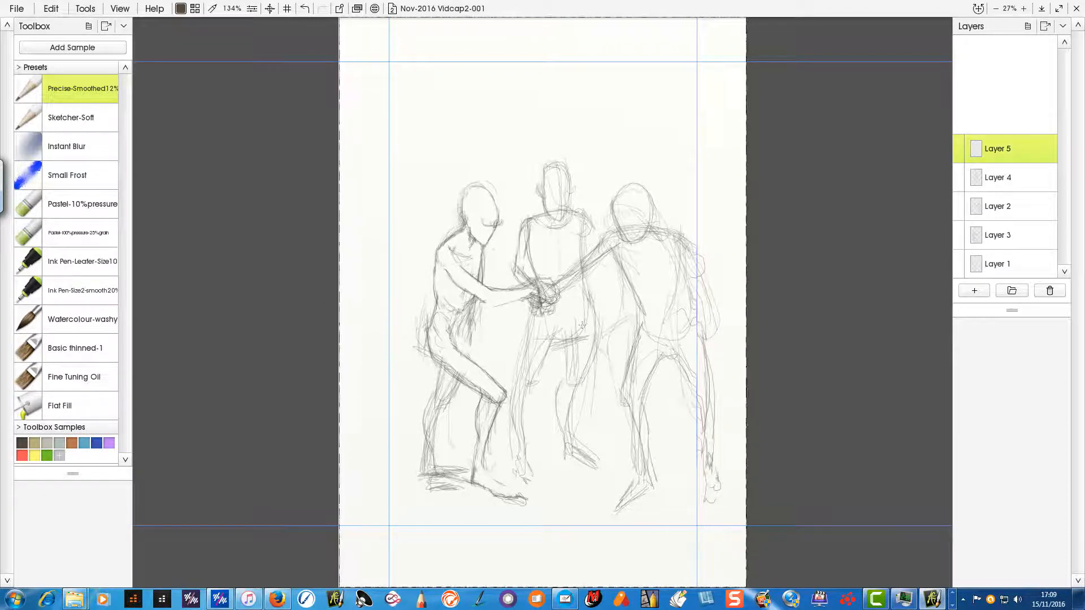
- On Layer 5, rough in a short foreground figure seen from behind, standing below the clasped hands
{"action": "mouse_move", "coordinate": [564, 315]}
{"action": "left_mouse_down"}
{"action": "mouse_move", "coordinate": [598, 365]}
{"action": "mouse_move", "coordinate": [608, 415]}
{"action": "left_mouse_up"}
{"action": "left_click_drag", "start_coordinate": [561, 384], "coordinate": [562, 430]}
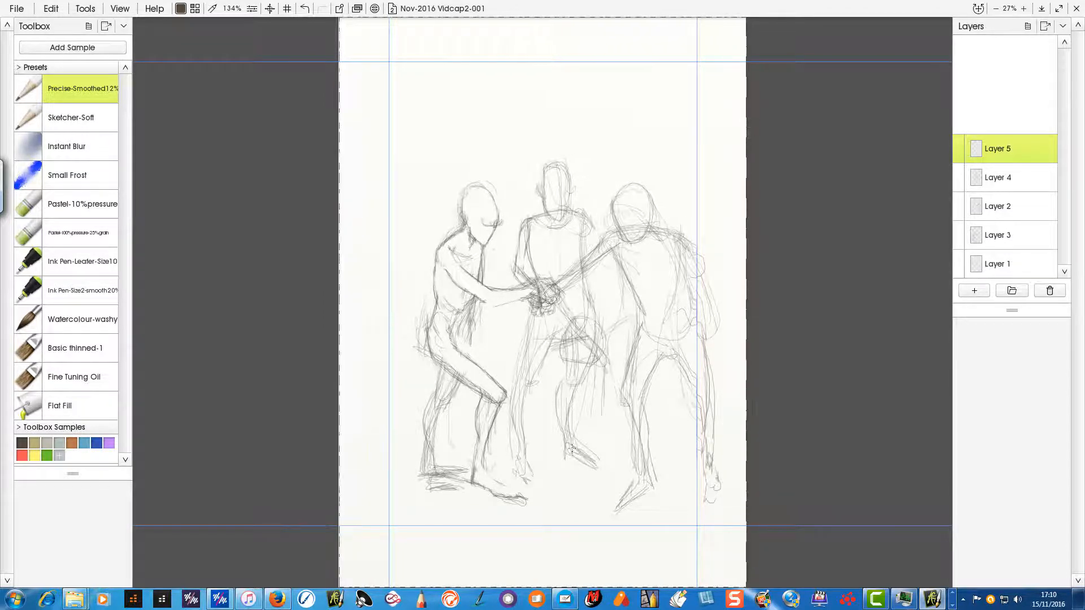
{"action": "left_click_drag", "start_coordinate": [608, 381], "coordinate": [621, 444]}
{"action": "mouse_move", "coordinate": [554, 362]}
{"action": "left_mouse_down"}
{"action": "mouse_move", "coordinate": [555, 424]}
{"action": "mouse_move", "coordinate": [601, 508]}
{"action": "left_mouse_up"}
{"action": "left_click_drag", "start_coordinate": [622, 420], "coordinate": [603, 514]}
{"action": "mouse_move", "coordinate": [603, 466]}
{"action": "left_mouse_down"}
{"action": "mouse_move", "coordinate": [626, 539]}
{"action": "mouse_move", "coordinate": [584, 550]}
{"action": "left_mouse_up"}
{"action": "left_click_drag", "start_coordinate": [622, 418], "coordinate": [601, 449]}
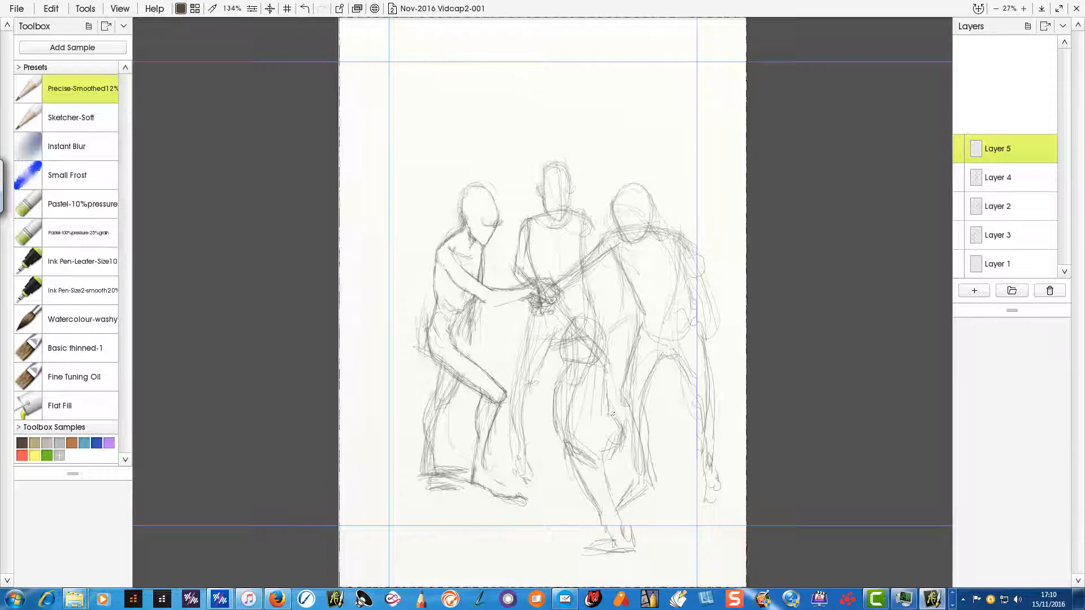
- Strengthen the contours of the short foreground figure's torso, hips, legs and foot
{"action": "left_click_drag", "start_coordinate": [609, 399], "coordinate": [622, 444]}
{"action": "left_click_drag", "start_coordinate": [573, 360], "coordinate": [554, 404]}
{"action": "left_click_drag", "start_coordinate": [606, 358], "coordinate": [623, 439]}
{"action": "left_click_drag", "start_coordinate": [624, 427], "coordinate": [604, 475]}
{"action": "mouse_move", "coordinate": [562, 440]}
{"action": "left_mouse_down"}
{"action": "mouse_move", "coordinate": [578, 491]}
{"action": "mouse_move", "coordinate": [600, 507]}
{"action": "left_mouse_up"}
{"action": "mouse_move", "coordinate": [601, 470]}
{"action": "left_mouse_down"}
{"action": "mouse_move", "coordinate": [629, 532]}
{"action": "mouse_move", "coordinate": [598, 526]}
{"action": "left_mouse_up"}
{"action": "left_click_drag", "start_coordinate": [611, 540], "coordinate": [594, 557]}
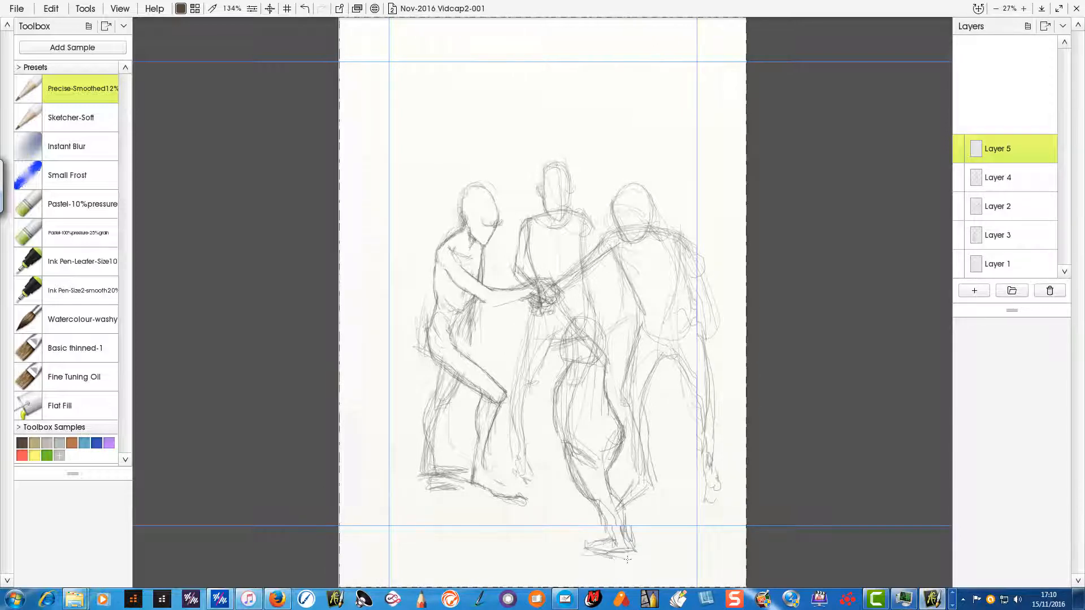
- Define the short figure's head, shoulders, waistline and lowered arm with further pencil strokes
{"action": "left_click_drag", "start_coordinate": [569, 342], "coordinate": [562, 358]}
{"action": "left_click_drag", "start_coordinate": [565, 315], "coordinate": [595, 325]}
{"action": "left_click_drag", "start_coordinate": [556, 399], "coordinate": [613, 425]}
{"action": "left_click_drag", "start_coordinate": [612, 362], "coordinate": [621, 397]}
{"action": "left_click_drag", "start_coordinate": [571, 314], "coordinate": [591, 319]}
{"action": "left_click_drag", "start_coordinate": [586, 313], "coordinate": [610, 368]}
{"action": "left_click_drag", "start_coordinate": [557, 391], "coordinate": [565, 407]}
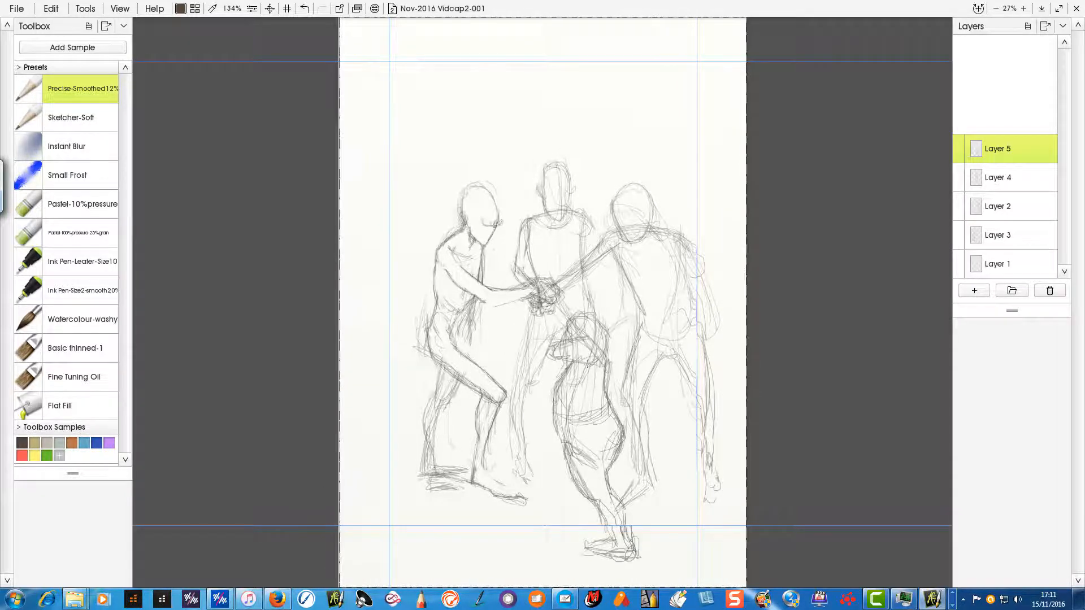
{"action": "left_click_drag", "start_coordinate": [572, 334], "coordinate": [588, 367]}
{"action": "mouse_move", "coordinate": [574, 354]}
{"action": "left_mouse_down"}
{"action": "mouse_move", "coordinate": [609, 376]}
{"action": "mouse_move", "coordinate": [559, 298]}
{"action": "mouse_move", "coordinate": [552, 331]}
{"action": "left_mouse_up"}
{"action": "mouse_move", "coordinate": [558, 390]}
{"action": "left_mouse_down"}
{"action": "mouse_move", "coordinate": [571, 397]}
{"action": "mouse_move", "coordinate": [559, 409]}
{"action": "left_mouse_up"}
{"action": "left_click_drag", "start_coordinate": [574, 401], "coordinate": [546, 436]}
- Add a new layer above Layer 5 and sketch a second foreground figure reaching one arm toward the clasped hands
{"action": "key", "text": "ctrl+shift+n"}
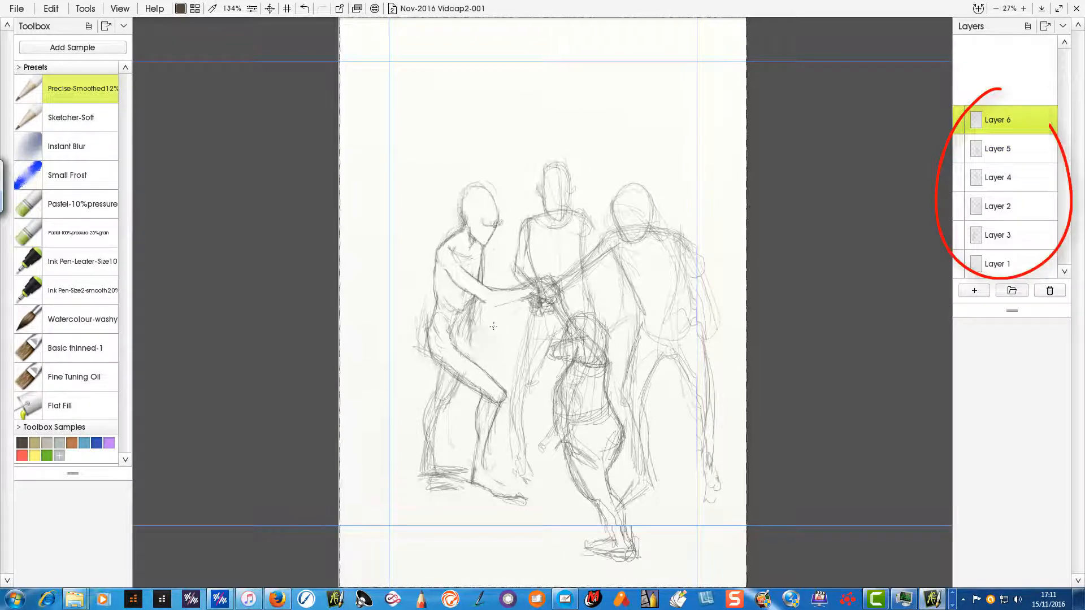
{"action": "mouse_move", "coordinate": [528, 300]}
{"action": "left_mouse_down"}
{"action": "mouse_move", "coordinate": [480, 350]}
{"action": "mouse_move", "coordinate": [466, 395]}
{"action": "left_mouse_up"}
{"action": "left_click_drag", "start_coordinate": [484, 346], "coordinate": [500, 361]}
{"action": "left_click_drag", "start_coordinate": [474, 333], "coordinate": [460, 418]}
{"action": "left_click_drag", "start_coordinate": [511, 344], "coordinate": [506, 531]}
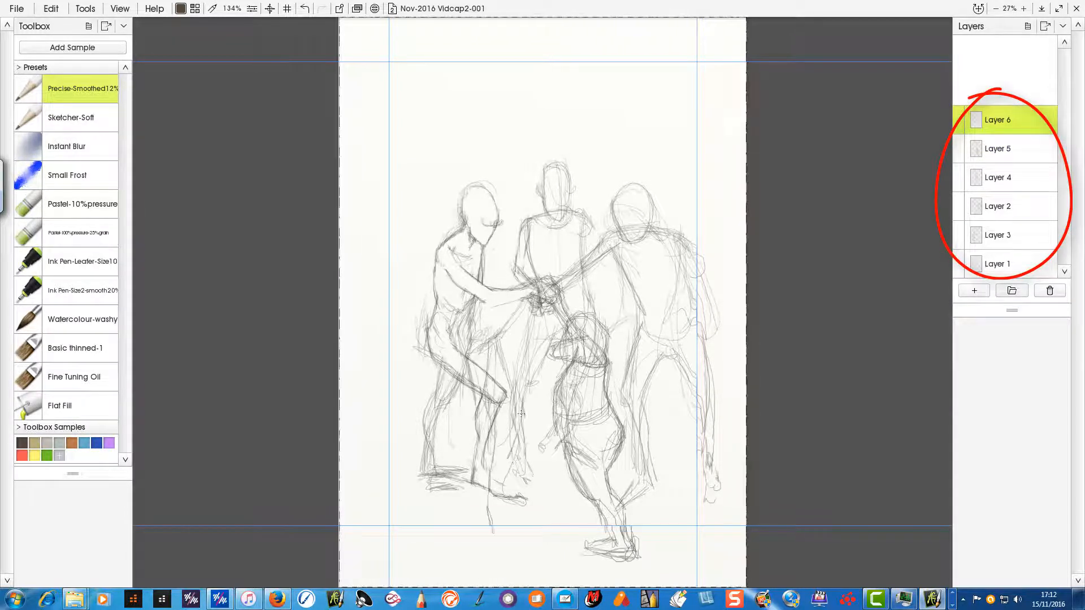
{"action": "left_click_drag", "start_coordinate": [519, 412], "coordinate": [511, 543]}
{"action": "mouse_move", "coordinate": [481, 336]}
{"action": "left_mouse_down"}
{"action": "mouse_move", "coordinate": [509, 364]}
{"action": "mouse_move", "coordinate": [528, 457]}
{"action": "mouse_move", "coordinate": [500, 514]}
{"action": "left_mouse_up"}
{"action": "left_click_drag", "start_coordinate": [501, 486], "coordinate": [506, 576]}
{"action": "left_click_drag", "start_coordinate": [506, 575], "coordinate": [535, 559]}
{"action": "left_click_drag", "start_coordinate": [496, 339], "coordinate": [464, 359]}
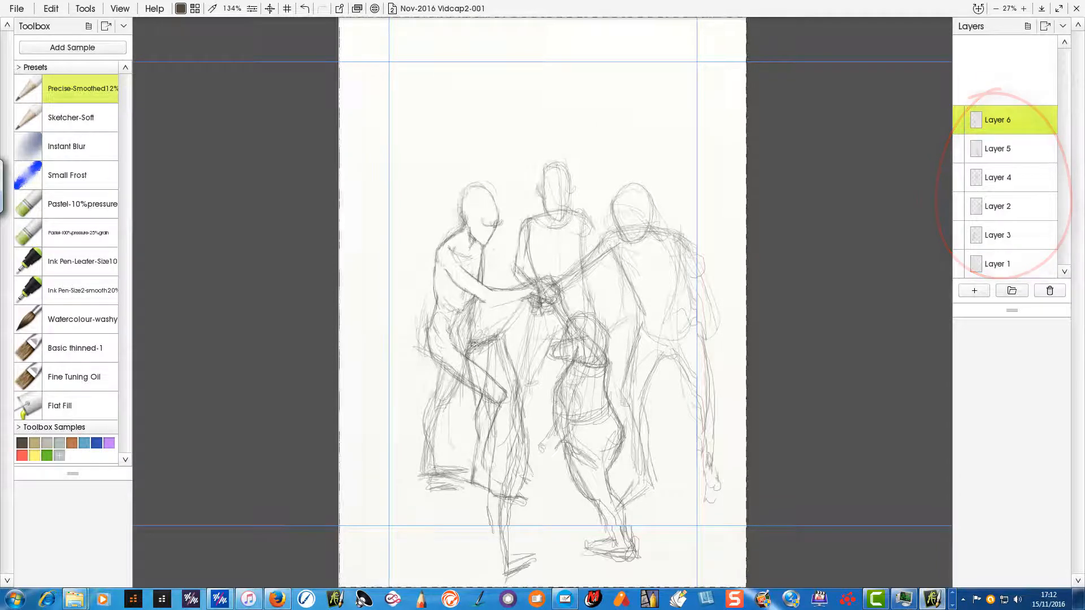
{"action": "left_click_drag", "start_coordinate": [471, 299], "coordinate": [478, 325]}
{"action": "mouse_move", "coordinate": [467, 305]}
{"action": "left_mouse_down"}
{"action": "mouse_move", "coordinate": [528, 322]}
{"action": "mouse_move", "coordinate": [554, 290]}
{"action": "left_mouse_up"}
- Move the newly sketched foreground figure on Layer 6 slightly upward
{"action": "key", "text": "v"}
{"action": "mouse_move", "coordinate": [512, 424]}
{"action": "left_mouse_down"}
{"action": "mouse_move", "coordinate": [518, 409]}
{"action": "mouse_move", "coordinate": [477, 412]}
{"action": "mouse_move", "coordinate": [513, 420]}
{"action": "left_mouse_up"}
{"action": "key", "text": "Return"}
- Add a new layer group above the sketch layers
{"action": "left_click", "coordinate": [1028, 26]}
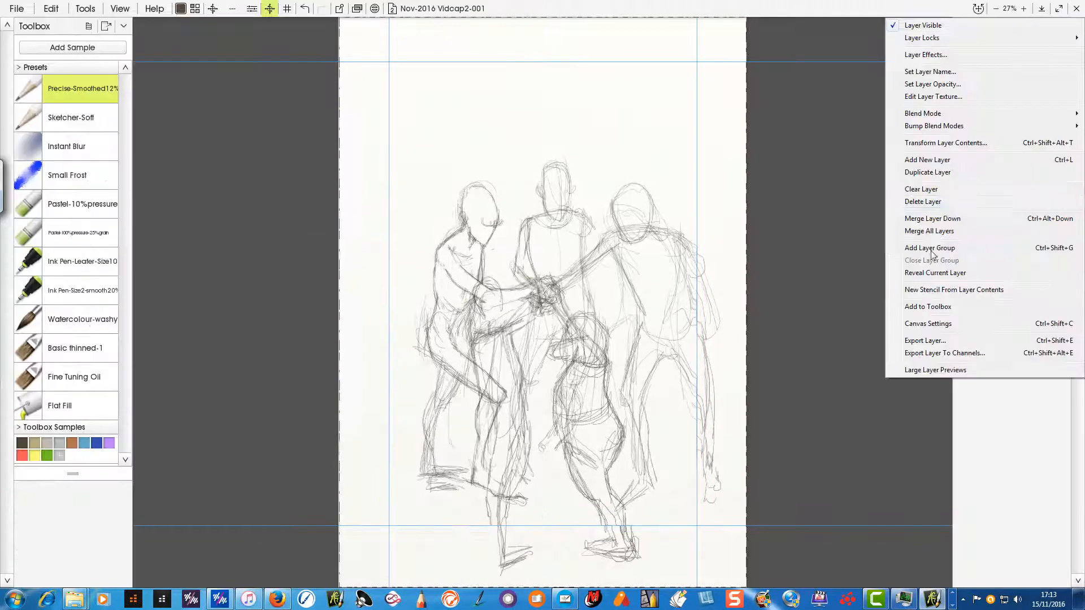
{"action": "left_click", "coordinate": [933, 255]}
{"action": "left_click", "coordinate": [980, 101]}
{"action": "left_click", "coordinate": [983, 128]}
- Move all the figure sketch layers into the new group, leaving Layer 1 outside, and collapse the group
{"action": "left_click_drag", "start_coordinate": [1000, 231], "coordinate": [1001, 136]}
{"action": "left_click_drag", "start_coordinate": [1009, 179], "coordinate": [1008, 108]}
{"action": "left_click_drag", "start_coordinate": [1009, 208], "coordinate": [1009, 109]}
{"action": "left_click_drag", "start_coordinate": [1009, 235], "coordinate": [1015, 110]}
{"action": "left_click_drag", "start_coordinate": [1015, 189], "coordinate": [1015, 110]}
{"action": "left_click_drag", "start_coordinate": [1015, 208], "coordinate": [1015, 110]}
{"action": "left_click_drag", "start_coordinate": [1014, 232], "coordinate": [1016, 111]}
{"action": "left_click", "coordinate": [1015, 100]}
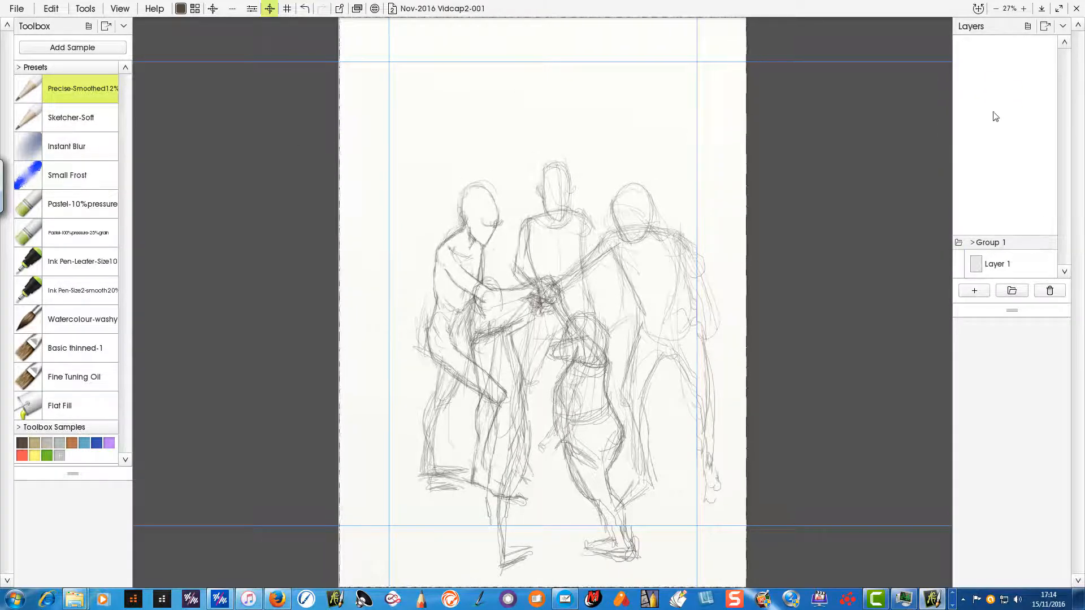
- Transform the whole layer group to move all the figures slightly left together
{"action": "left_click", "coordinate": [959, 243]}
{"action": "left_click", "coordinate": [976, 337]}
{"action": "left_click_drag", "start_coordinate": [601, 344], "coordinate": [584, 344]}
{"action": "key", "text": "Return"}
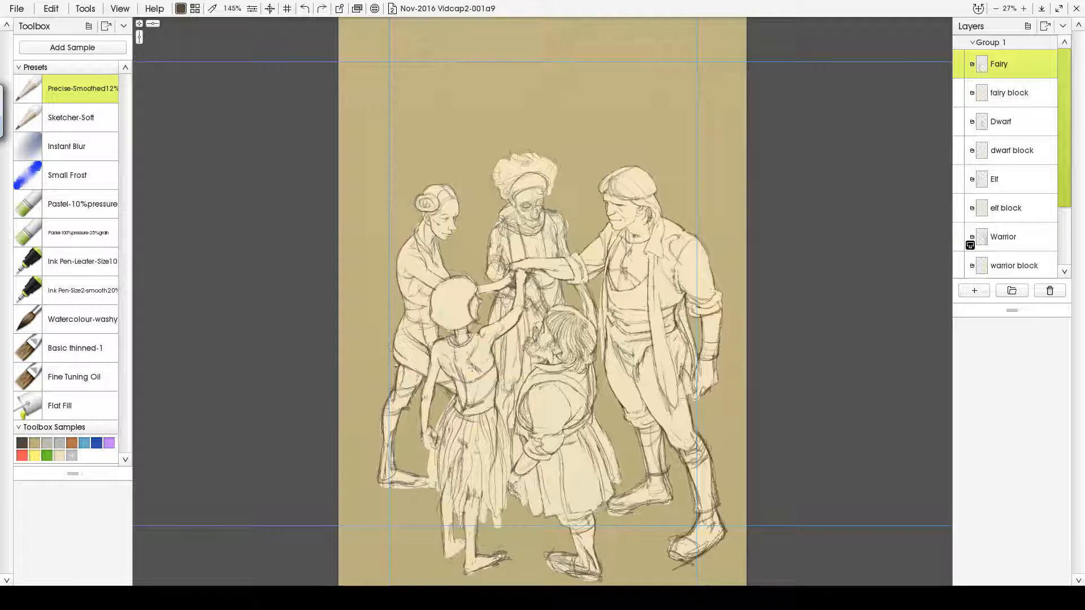
- Add a new layer above the Fairy layer in Group 1
{"action": "left_click", "coordinate": [974, 290]}
{"action": "left_click", "coordinate": [1005, 236]}
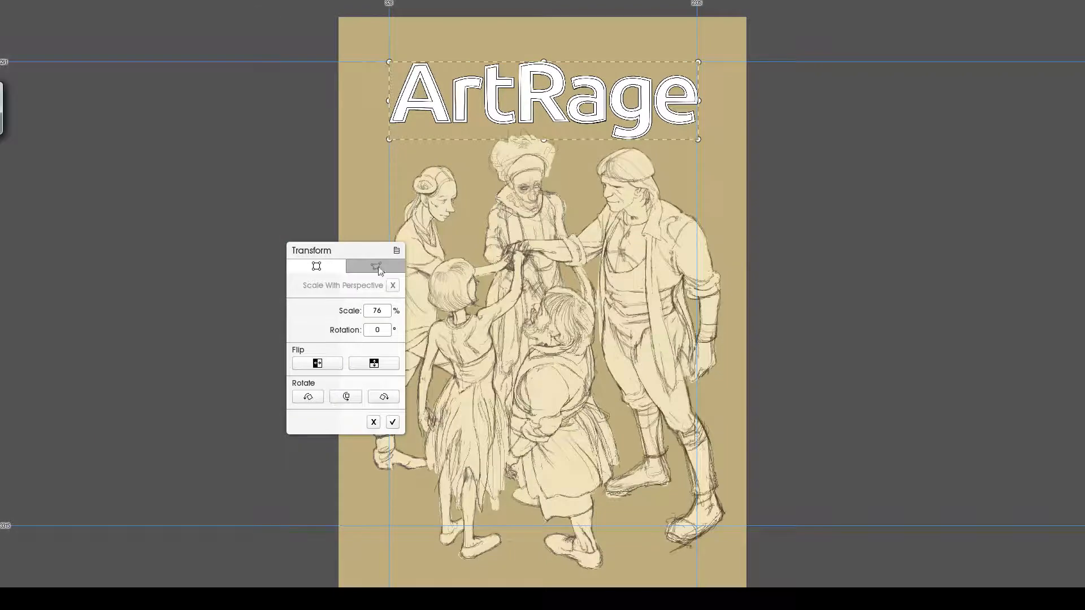
- Switch the ArtRage title's transform to corner distortion, align its top corners with the vertical guides and apply it
{"action": "left_click", "coordinate": [379, 270]}
{"action": "left_click_drag", "start_coordinate": [389, 62], "coordinate": [377, 62]}
{"action": "left_click_drag", "start_coordinate": [697, 63], "coordinate": [709, 62]}
{"action": "left_click_drag", "start_coordinate": [378, 62], "coordinate": [389, 62]}
{"action": "left_click_drag", "start_coordinate": [709, 62], "coordinate": [697, 62]}
{"action": "left_click", "coordinate": [393, 403]}
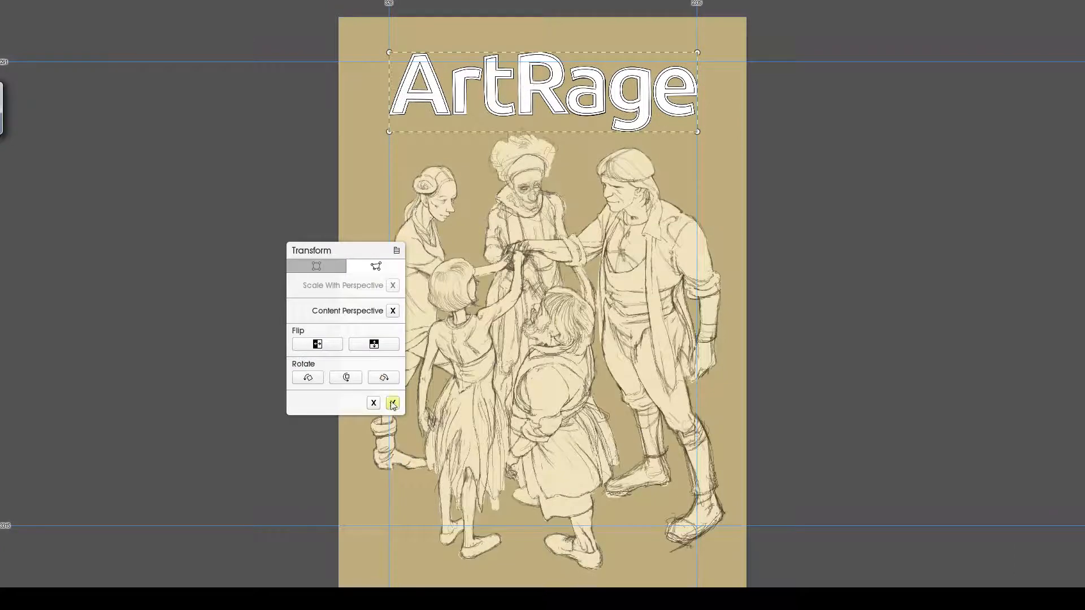
{"action": "left_click", "coordinate": [393, 402]}
- Duplicate the ArtRage text-01a layer and lock the transparency of the original
{"action": "right_click", "coordinate": [1050, 67]}
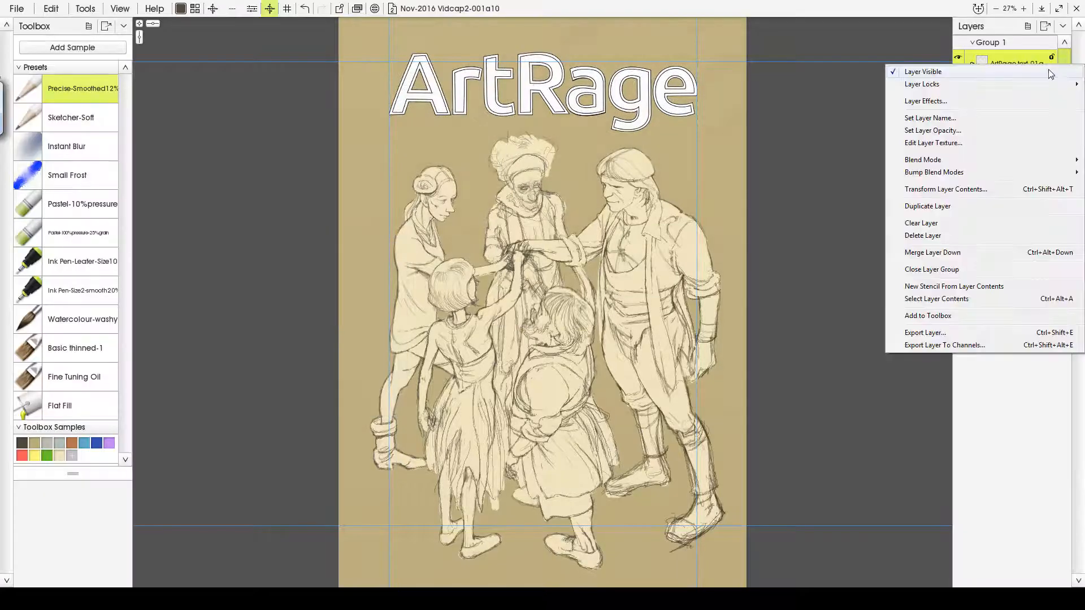
{"action": "left_click", "coordinate": [1049, 72]}
{"action": "left_click", "coordinate": [1053, 88]}
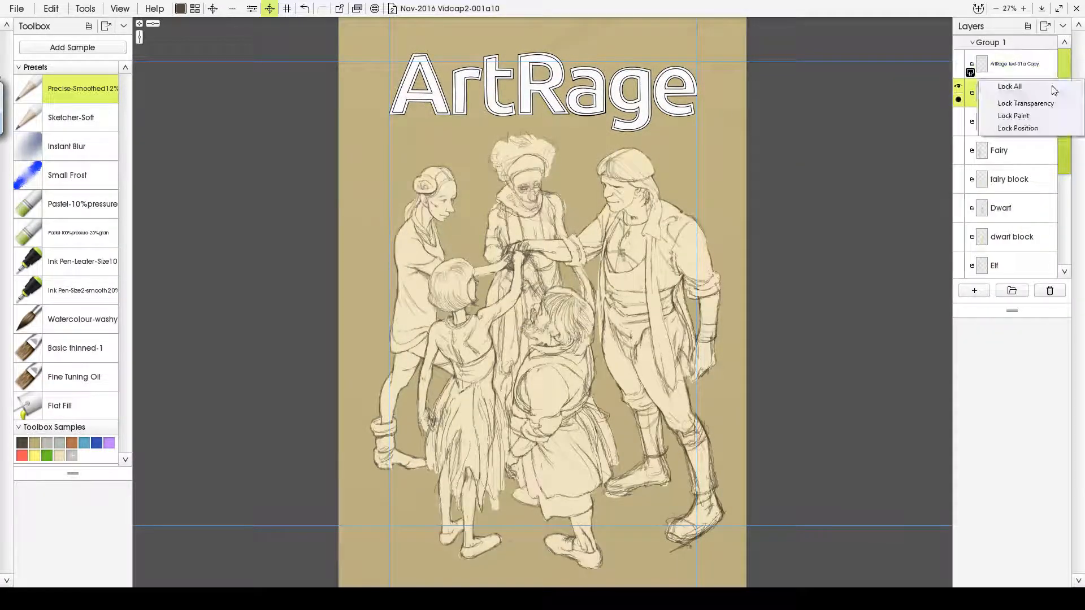
{"action": "left_click", "coordinate": [1050, 104]}
- Paint all the ArtRage title letters pale yellow with the Pastel-10%pressure preset
{"action": "left_click", "coordinate": [56, 205]}
{"action": "left_click", "coordinate": [35, 454]}
{"action": "mouse_move", "coordinate": [397, 107]}
{"action": "left_mouse_down"}
{"action": "mouse_move", "coordinate": [429, 77]}
{"action": "mouse_move", "coordinate": [556, 90]}
{"action": "mouse_move", "coordinate": [567, 106]}
{"action": "left_mouse_up"}
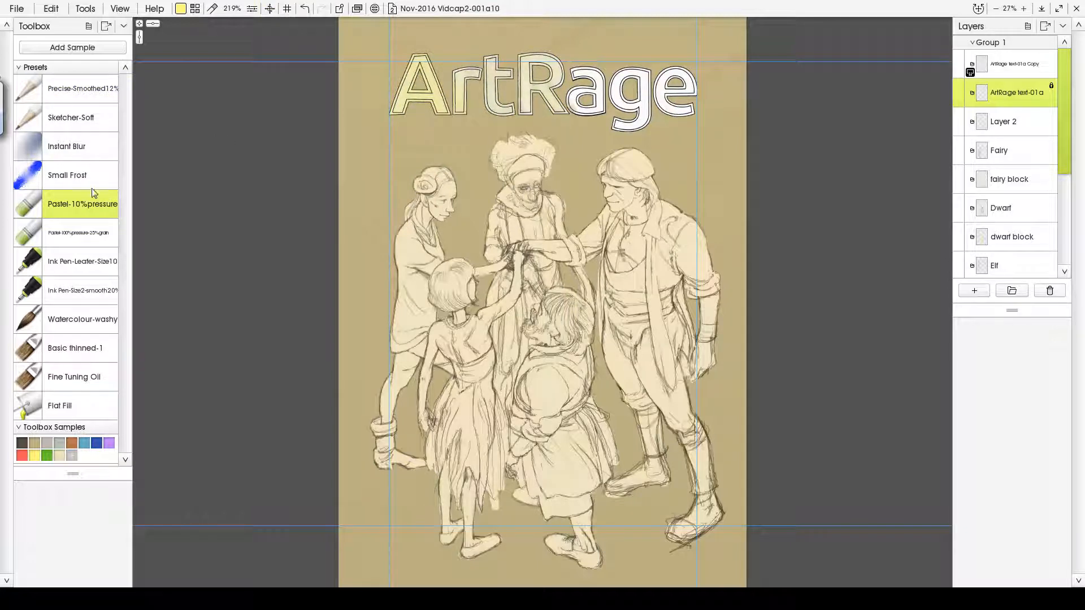
{"action": "mouse_move", "coordinate": [560, 53]}
{"action": "left_mouse_down"}
{"action": "mouse_move", "coordinate": [570, 122]}
{"action": "mouse_move", "coordinate": [601, 90]}
{"action": "mouse_move", "coordinate": [658, 71]}
{"action": "mouse_move", "coordinate": [633, 131]}
{"action": "mouse_move", "coordinate": [588, 107]}
{"action": "mouse_move", "coordinate": [604, 100]}
{"action": "mouse_move", "coordinate": [645, 116]}
{"action": "left_mouse_up"}
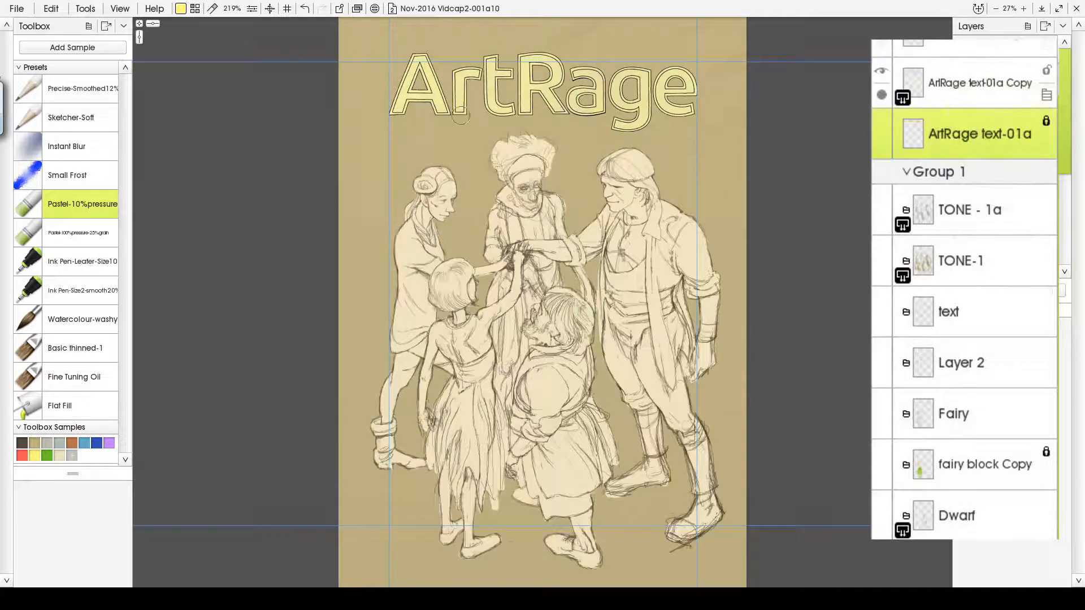
- Paint white along the lower part of the title letters and orange-brown along their upper part
{"action": "left_click", "coordinate": [181, 8]}
{"action": "left_click", "coordinate": [174, 100]}
{"action": "left_click", "coordinate": [72, 455]}
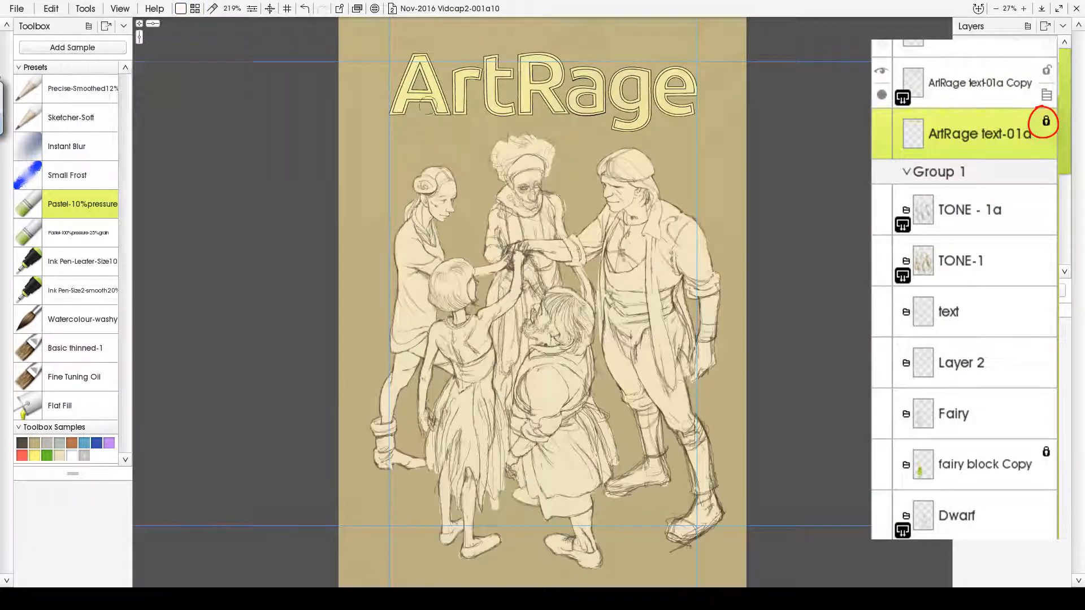
{"action": "mouse_move", "coordinate": [398, 108]}
{"action": "left_mouse_down"}
{"action": "mouse_move", "coordinate": [488, 85]}
{"action": "mouse_move", "coordinate": [665, 115]}
{"action": "mouse_move", "coordinate": [666, 93]}
{"action": "left_mouse_up"}
{"action": "left_click", "coordinate": [72, 443]}
{"action": "mouse_move", "coordinate": [415, 57]}
{"action": "left_mouse_down"}
{"action": "mouse_move", "coordinate": [550, 69]}
{"action": "mouse_move", "coordinate": [578, 59]}
{"action": "mouse_move", "coordinate": [647, 84]}
{"action": "mouse_move", "coordinate": [670, 70]}
{"action": "left_mouse_up"}
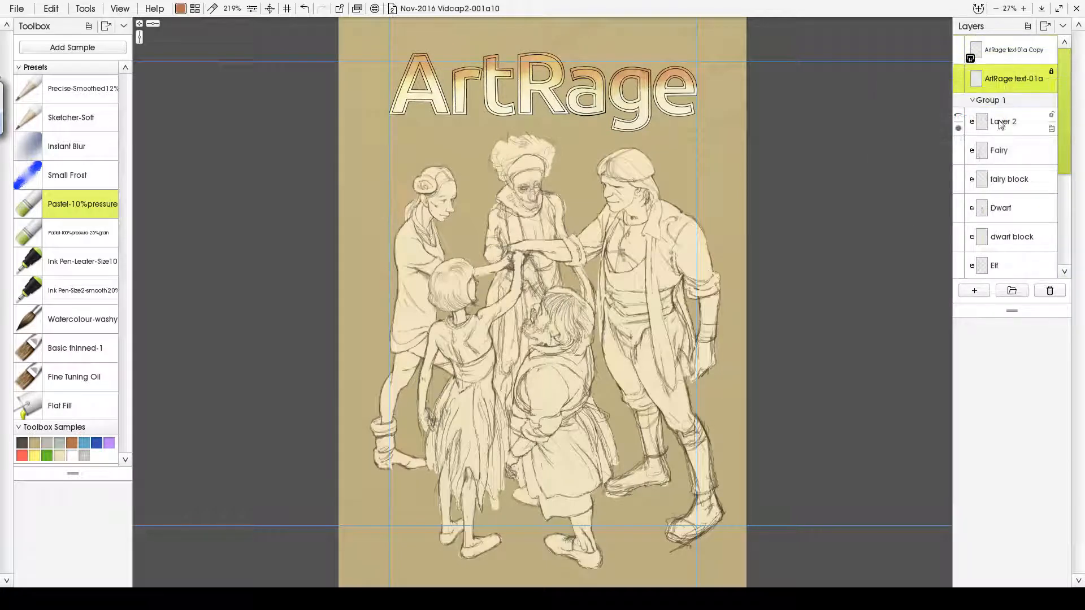
- Add a layer above Layer 2, start tan shading on the warrior's face with Watercolour-washy, and change the layer's blend mode
{"action": "left_click", "coordinate": [974, 290]}
{"action": "left_click", "coordinate": [79, 319]}
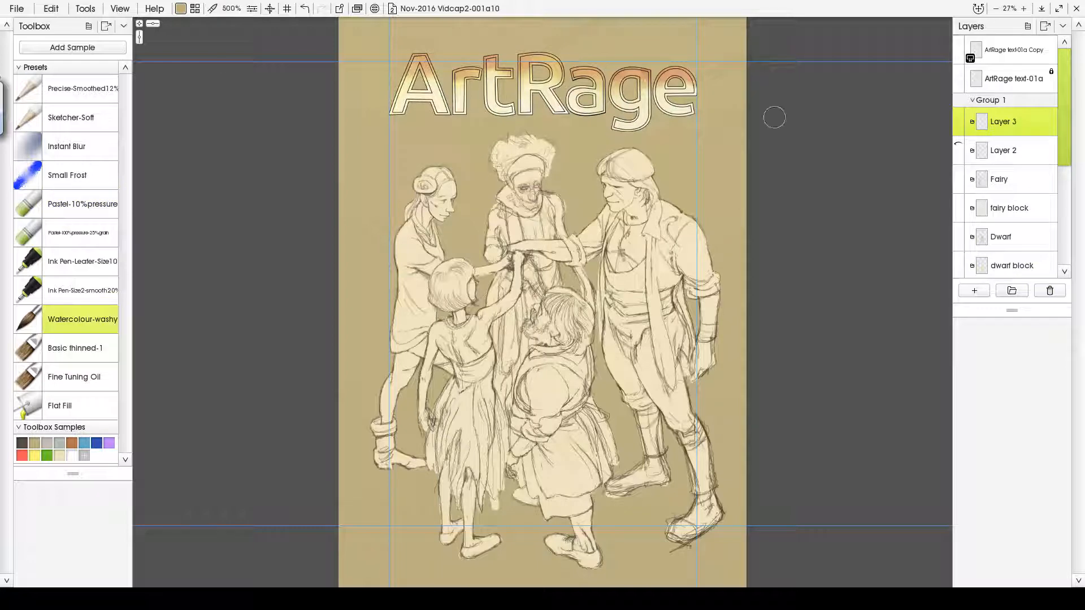
{"action": "mouse_move", "coordinate": [604, 209]}
{"action": "left_mouse_down"}
{"action": "mouse_move", "coordinate": [625, 221]}
{"action": "mouse_move", "coordinate": [599, 315]}
{"action": "mouse_move", "coordinate": [604, 306]}
{"action": "mouse_move", "coordinate": [647, 444]}
{"action": "mouse_move", "coordinate": [573, 242]}
{"action": "mouse_move", "coordinate": [632, 208]}
{"action": "left_mouse_up"}
{"action": "right_click", "coordinate": [1023, 122]}
{"action": "mouse_move", "coordinate": [932, 221]}
{"action": "left_click", "coordinate": [828, 322]}
- Shade the warrior's arm, clothing, legs and boots with the tan watercolour wash
{"action": "mouse_move", "coordinate": [672, 253]}
{"action": "left_mouse_down"}
{"action": "mouse_move", "coordinate": [695, 292]}
{"action": "mouse_move", "coordinate": [698, 370]}
{"action": "left_mouse_up"}
{"action": "mouse_move", "coordinate": [646, 255]}
{"action": "left_mouse_down"}
{"action": "mouse_move", "coordinate": [635, 371]}
{"action": "mouse_move", "coordinate": [692, 508]}
{"action": "left_mouse_up"}
{"action": "left_click_drag", "start_coordinate": [713, 517], "coordinate": [675, 541]}
- Shade the other four figures' heads, bodies and legs with the same tan watercolour wash
{"action": "mouse_move", "coordinate": [499, 166]}
{"action": "left_mouse_down"}
{"action": "mouse_move", "coordinate": [508, 232]}
{"action": "mouse_move", "coordinate": [486, 270]}
{"action": "mouse_move", "coordinate": [505, 355]}
{"action": "left_mouse_up"}
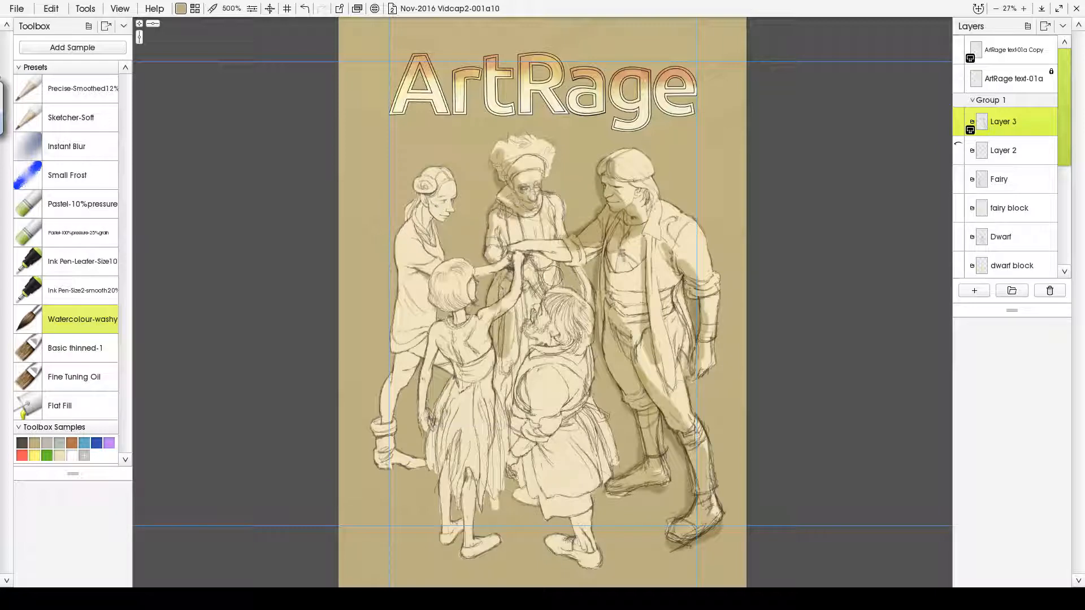
{"action": "mouse_move", "coordinate": [430, 167]}
{"action": "left_mouse_down"}
{"action": "mouse_move", "coordinate": [384, 435]}
{"action": "mouse_move", "coordinate": [396, 474]}
{"action": "left_mouse_up"}
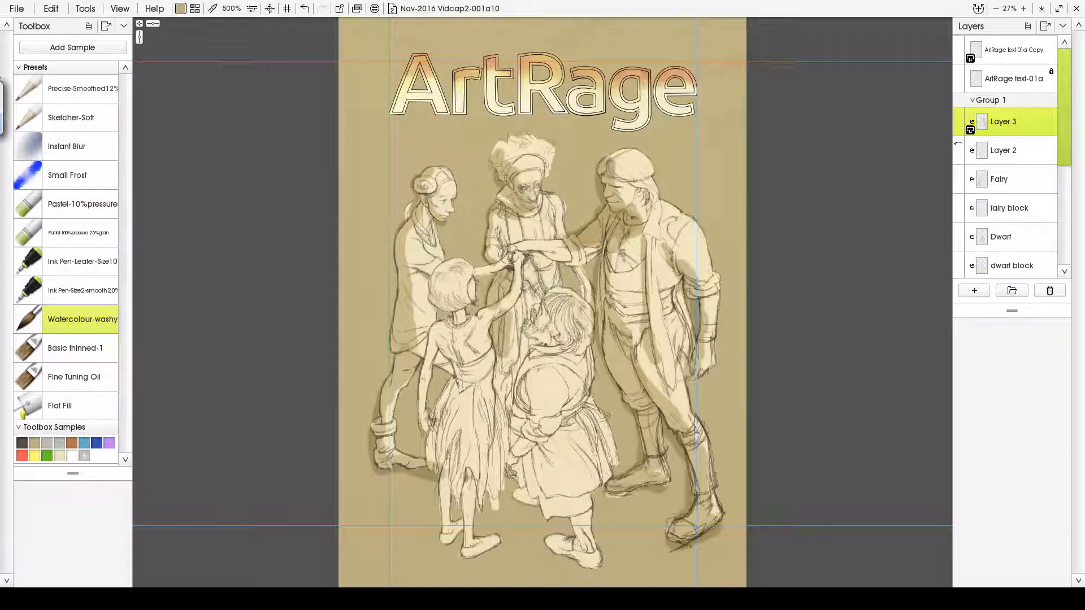
{"action": "mouse_move", "coordinate": [539, 316]}
{"action": "left_mouse_down"}
{"action": "mouse_move", "coordinate": [508, 463]}
{"action": "mouse_move", "coordinate": [582, 550]}
{"action": "left_mouse_up"}
{"action": "mouse_move", "coordinate": [429, 353]}
{"action": "left_mouse_down"}
{"action": "mouse_move", "coordinate": [469, 389]}
{"action": "mouse_move", "coordinate": [447, 534]}
{"action": "left_mouse_up"}
{"action": "left_click_drag", "start_coordinate": [483, 373], "coordinate": [466, 554]}
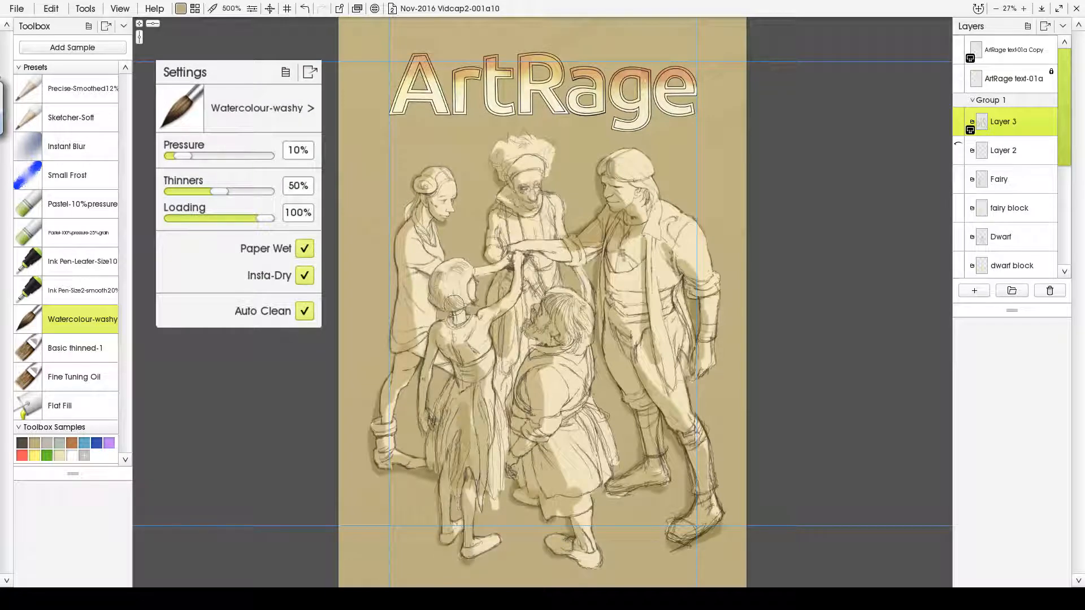
- Blend the tan shading on the heads of the elf, mystic and warrior and on the fairy's head and back with Small Frost
{"action": "left_click", "coordinate": [66, 182]}
{"action": "mouse_move", "coordinate": [437, 277]}
{"action": "left_mouse_down"}
{"action": "mouse_move", "coordinate": [454, 311]}
{"action": "mouse_move", "coordinate": [416, 324]}
{"action": "left_mouse_up"}
{"action": "mouse_move", "coordinate": [412, 226]}
{"action": "left_mouse_down"}
{"action": "mouse_move", "coordinate": [432, 204]}
{"action": "mouse_move", "coordinate": [435, 172]}
{"action": "left_mouse_up"}
{"action": "left_click_drag", "start_coordinate": [496, 153], "coordinate": [512, 173]}
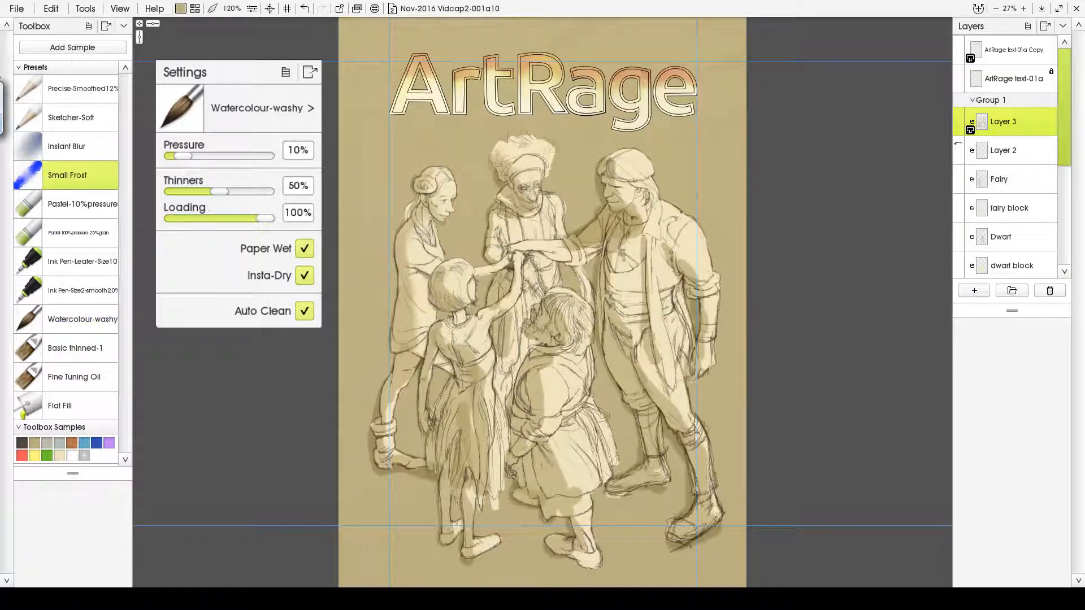
{"action": "mouse_move", "coordinate": [617, 193]}
{"action": "left_mouse_down"}
{"action": "mouse_move", "coordinate": [619, 222]}
{"action": "mouse_move", "coordinate": [634, 187]}
{"action": "mouse_move", "coordinate": [606, 163]}
{"action": "left_mouse_up"}
{"action": "left_click_drag", "start_coordinate": [442, 266], "coordinate": [432, 283]}
{"action": "left_click_drag", "start_coordinate": [452, 328], "coordinate": [432, 342]}
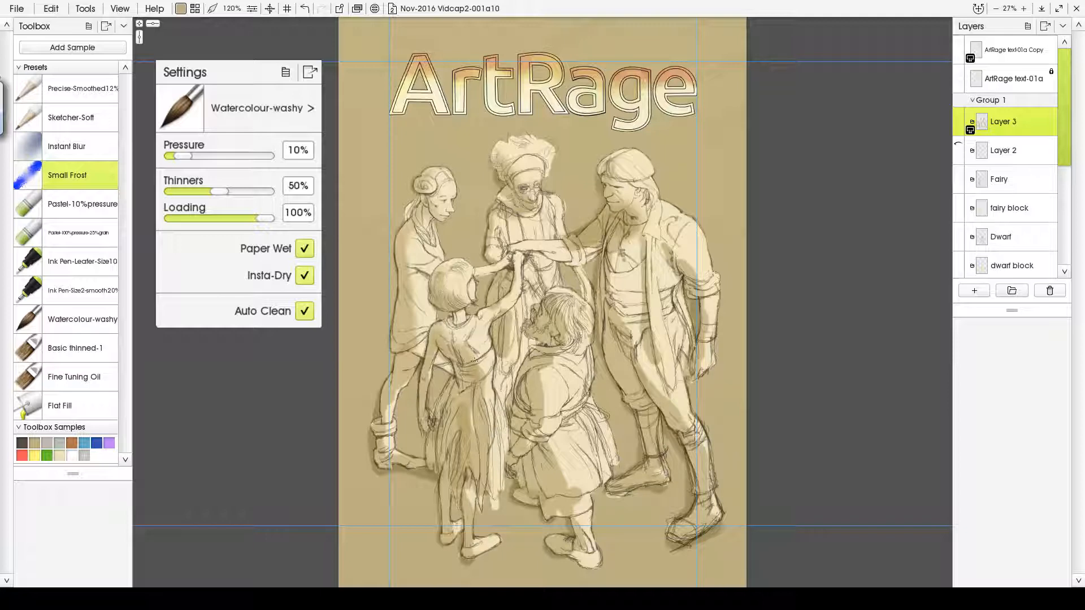
- Soften the tan shading on the elf's clothing and leg and on the fairy's and dwarf's skirts
{"action": "left_click_drag", "start_coordinate": [406, 240], "coordinate": [394, 297]}
{"action": "left_click_drag", "start_coordinate": [403, 382], "coordinate": [381, 429]}
{"action": "left_click_drag", "start_coordinate": [468, 403], "coordinate": [469, 502]}
{"action": "left_click_drag", "start_coordinate": [542, 430], "coordinate": [564, 486]}
{"action": "left_click_drag", "start_coordinate": [574, 489], "coordinate": [545, 515]}
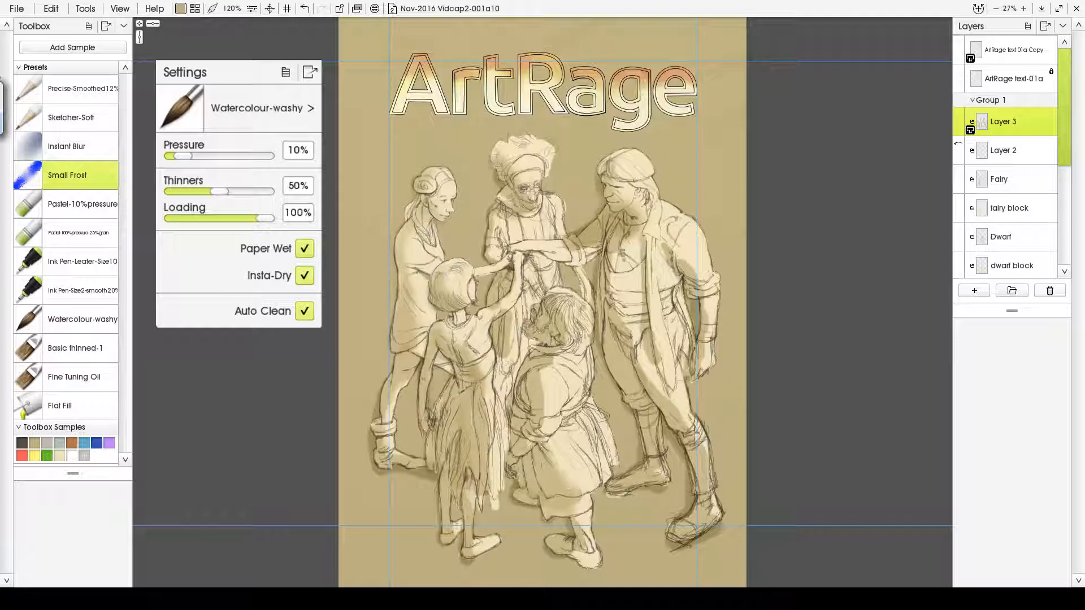
- Smooth the tan shading on the warrior's leg, chest, coat and arms, the mystic's sleeve and the elf's tunic
{"action": "left_click_drag", "start_coordinate": [643, 351], "coordinate": [709, 456]}
{"action": "left_click_drag", "start_coordinate": [592, 239], "coordinate": [568, 254]}
{"action": "mouse_move", "coordinate": [634, 221]}
{"action": "left_mouse_down"}
{"action": "mouse_move", "coordinate": [626, 240]}
{"action": "mouse_move", "coordinate": [643, 288]}
{"action": "left_mouse_up"}
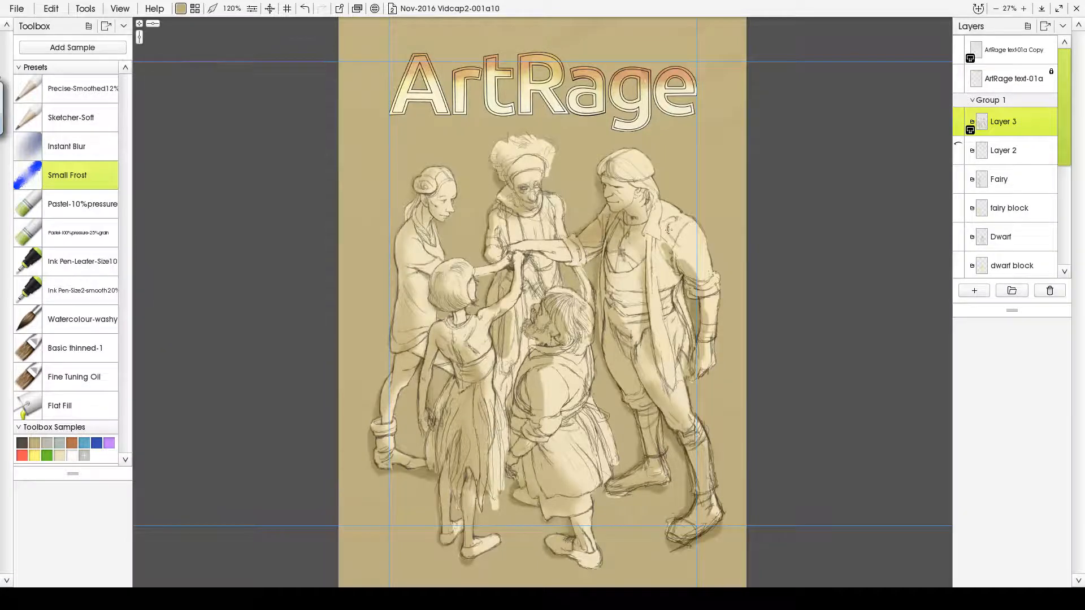
{"action": "left_click_drag", "start_coordinate": [662, 244], "coordinate": [704, 282]}
{"action": "left_click_drag", "start_coordinate": [707, 295], "coordinate": [708, 324]}
{"action": "left_click_drag", "start_coordinate": [493, 221], "coordinate": [490, 256]}
{"action": "mouse_move", "coordinate": [398, 305]}
{"action": "left_mouse_down"}
{"action": "mouse_move", "coordinate": [415, 356]}
{"action": "mouse_move", "coordinate": [430, 328]}
{"action": "left_mouse_up"}
{"action": "left_click_drag", "start_coordinate": [408, 248], "coordinate": [399, 273]}
- Add more tan Watercolour-washy shading down the elf's back and leg and over the fairy's dress
{"action": "left_click", "coordinate": [68, 322]}
{"action": "left_click_drag", "start_coordinate": [411, 216], "coordinate": [392, 362]}
{"action": "left_click_drag", "start_coordinate": [411, 362], "coordinate": [375, 446]}
{"action": "left_click_drag", "start_coordinate": [444, 332], "coordinate": [454, 424]}
{"action": "mouse_move", "coordinate": [432, 350]}
{"action": "left_mouse_down"}
{"action": "mouse_move", "coordinate": [447, 398]}
{"action": "mouse_move", "coordinate": [429, 363]}
{"action": "mouse_move", "coordinate": [432, 460]}
{"action": "left_mouse_up"}
{"action": "left_click_drag", "start_coordinate": [449, 409], "coordinate": [483, 459]}
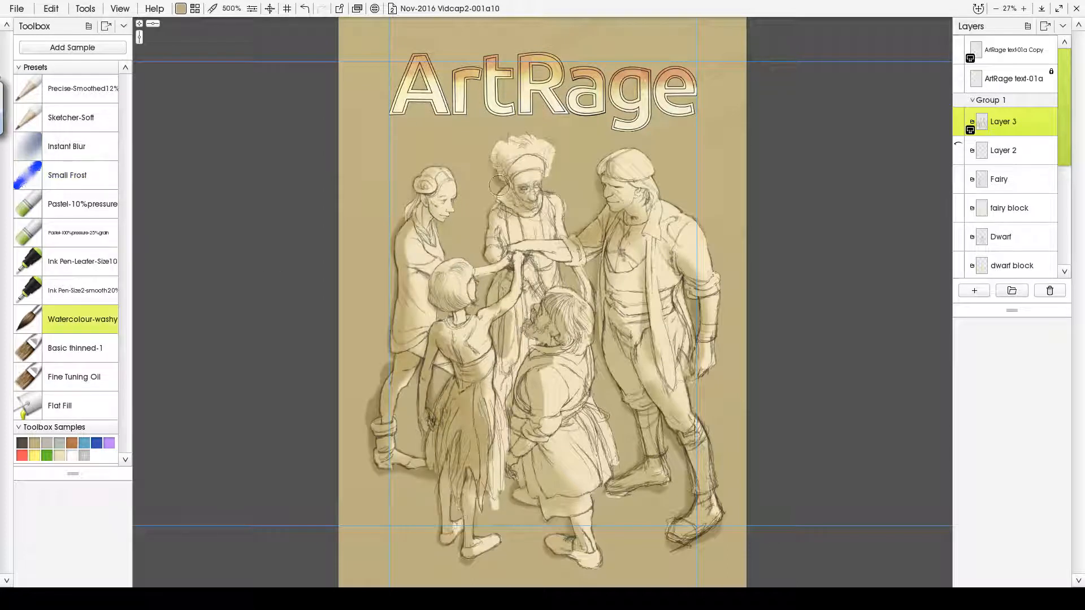
- Darken the mystic's face and headdress and the warrior's outstretched arm with the tan wash
{"action": "left_click_drag", "start_coordinate": [517, 192], "coordinate": [524, 205]}
{"action": "left_click_drag", "start_coordinate": [498, 148], "coordinate": [516, 170]}
{"action": "mouse_move", "coordinate": [607, 178]}
{"action": "left_mouse_down"}
{"action": "mouse_move", "coordinate": [635, 227]}
{"action": "mouse_move", "coordinate": [571, 266]}
{"action": "left_mouse_up"}
{"action": "left_click_drag", "start_coordinate": [517, 251], "coordinate": [610, 254]}
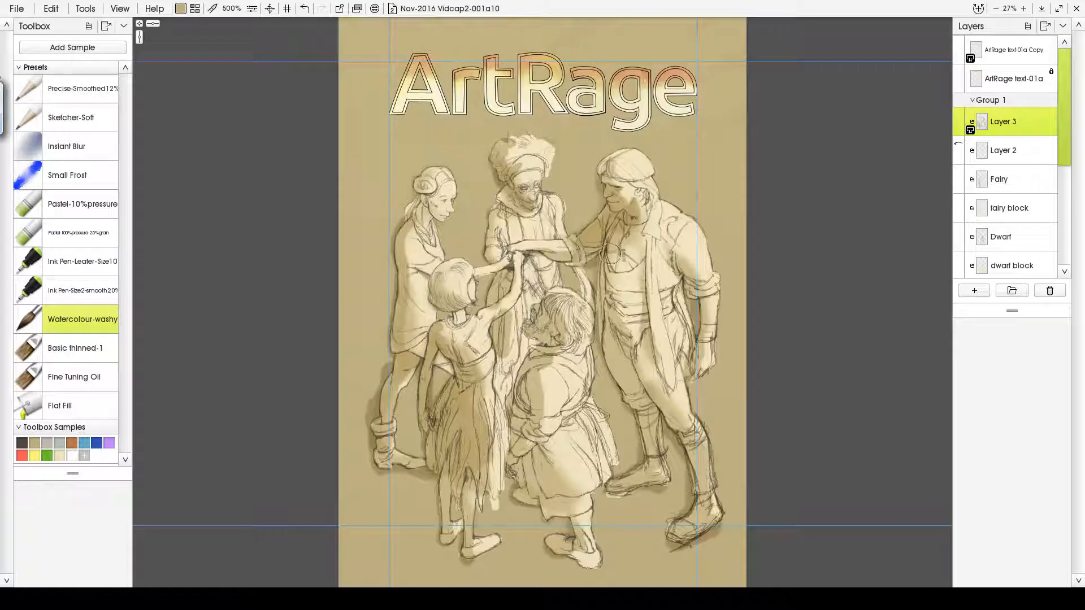
- Clean up the wash along the outer edge of the elf's back and rear leg
{"action": "left_click", "coordinate": [287, 8]}
{"action": "left_click", "coordinate": [289, 43]}
{"action": "left_click", "coordinate": [243, 261]}
{"action": "left_click_drag", "start_coordinate": [398, 273], "coordinate": [390, 309]}
{"action": "left_click_drag", "start_coordinate": [389, 355], "coordinate": [369, 422]}
- Blend the shading on the mystic's robe, the fairy's side and the warrior's legs and sleeve with Small Frost
{"action": "left_click", "coordinate": [79, 150]}
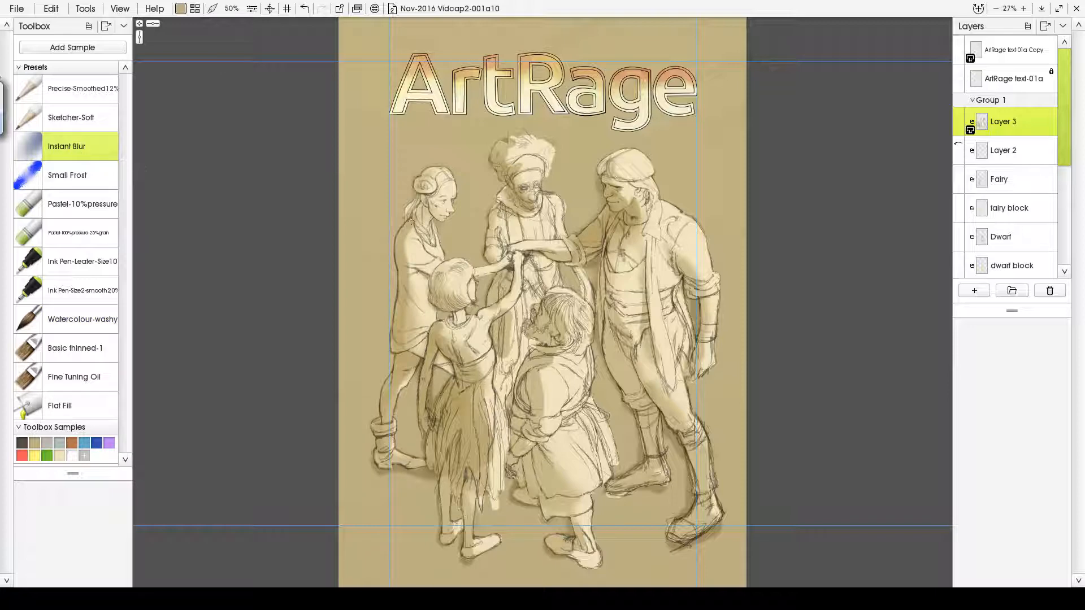
{"action": "left_click", "coordinate": [74, 175]}
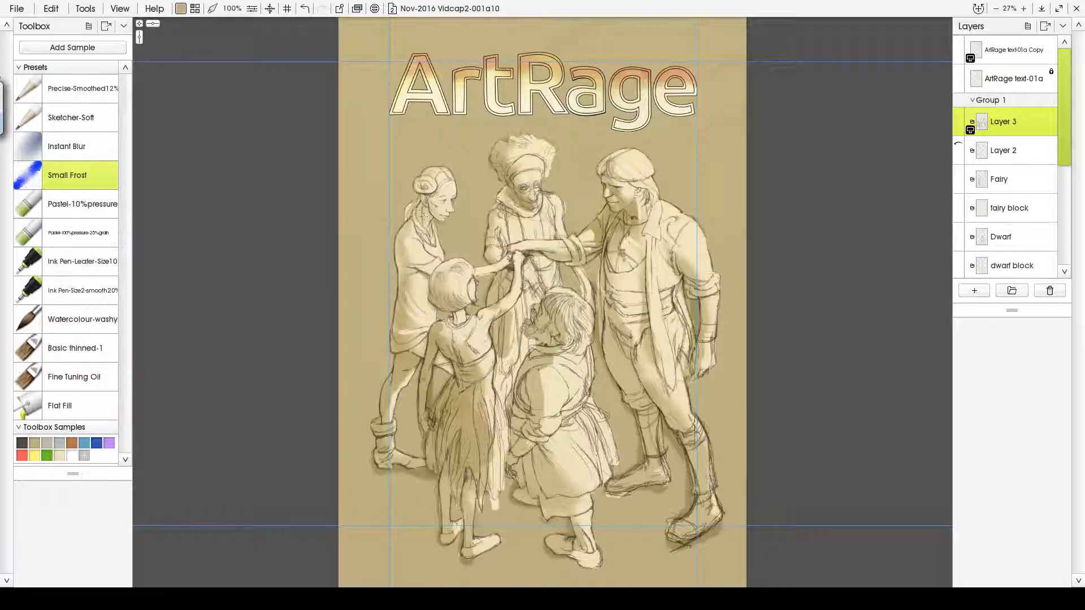
{"action": "left_click_drag", "start_coordinate": [503, 310], "coordinate": [492, 320]}
{"action": "left_click_drag", "start_coordinate": [440, 379], "coordinate": [428, 409]}
{"action": "left_click_drag", "start_coordinate": [597, 328], "coordinate": [627, 409]}
{"action": "left_click_drag", "start_coordinate": [665, 424], "coordinate": [685, 512]}
{"action": "left_click_drag", "start_coordinate": [694, 320], "coordinate": [692, 305]}
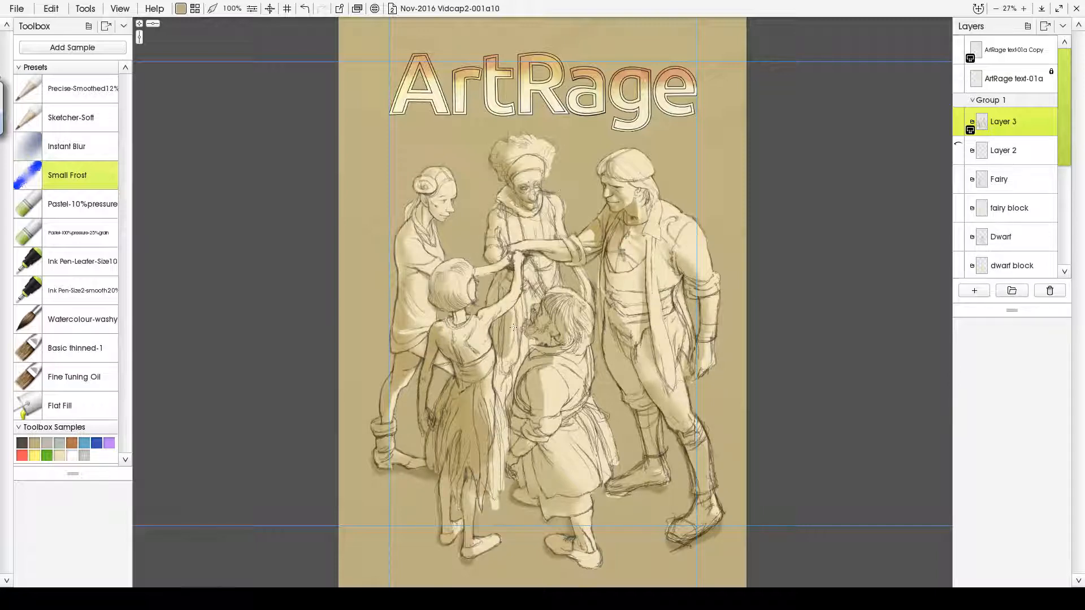
{"action": "left_click_drag", "start_coordinate": [513, 326], "coordinate": [502, 362]}
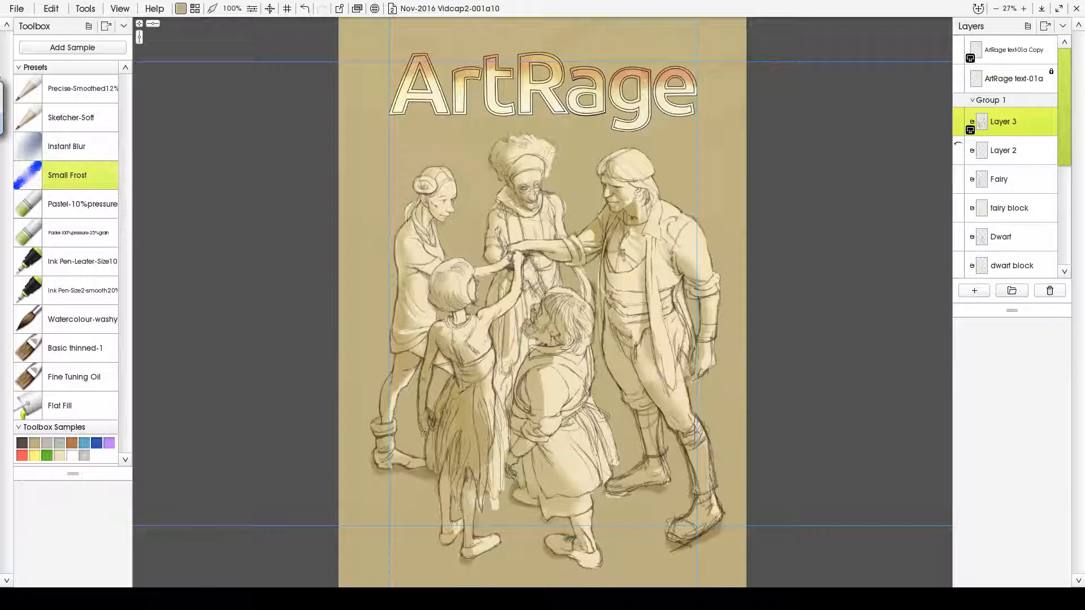
- Switch to Watercolour-washy, mix a pale warm beige and add it to the Toolbox Samples
{"action": "left_click", "coordinate": [62, 314]}
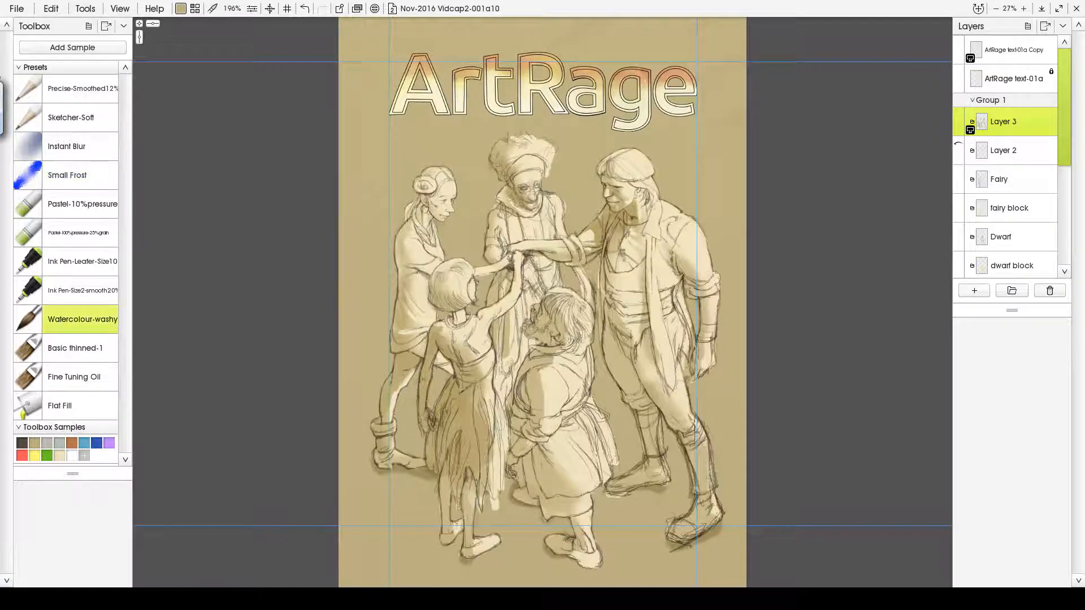
{"action": "left_click", "coordinate": [59, 455]}
{"action": "left_click", "coordinate": [36, 444]}
{"action": "left_click", "coordinate": [180, 10]}
{"action": "left_click", "coordinate": [146, 136]}
{"action": "left_click", "coordinate": [181, 9]}
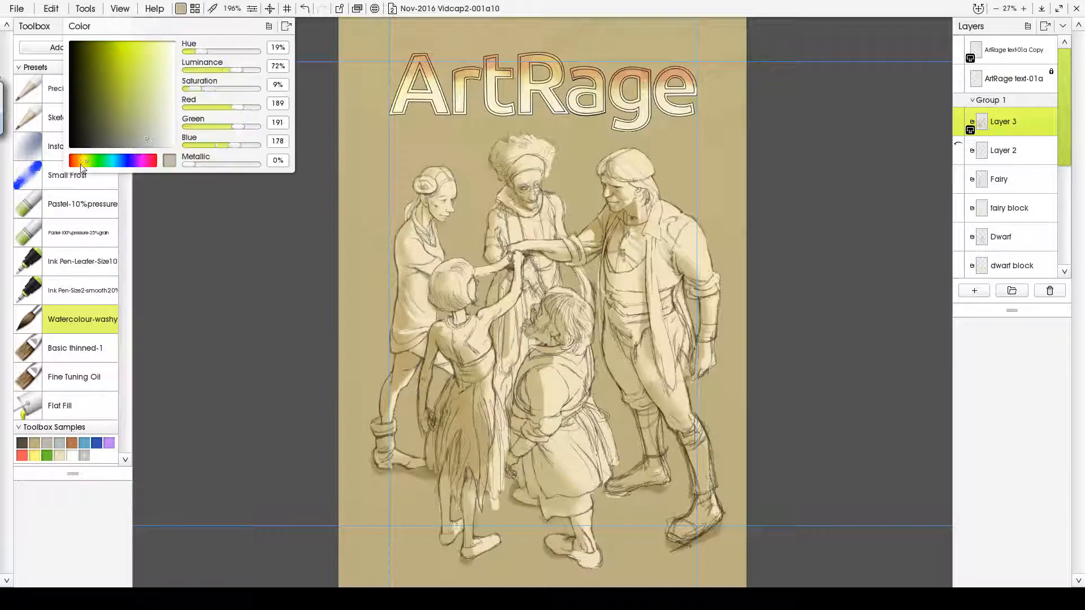
{"action": "left_click", "coordinate": [82, 161]}
{"action": "left_click", "coordinate": [153, 120]}
{"action": "left_click", "coordinate": [84, 456]}
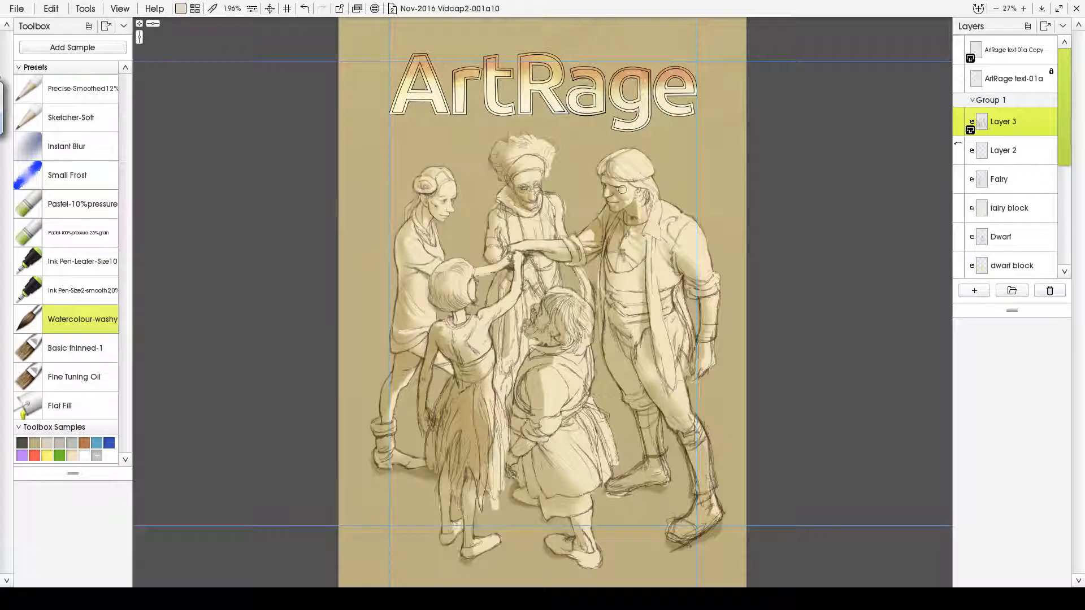
- Paint pale beige tones on the fairy's hair and dress edge and on the dwarf's skirt, back and hair
{"action": "left_click_drag", "start_coordinate": [441, 282], "coordinate": [456, 316]}
{"action": "left_click_drag", "start_coordinate": [556, 444], "coordinate": [592, 471]}
{"action": "left_click_drag", "start_coordinate": [544, 386], "coordinate": [546, 411]}
{"action": "left_click_drag", "start_coordinate": [551, 299], "coordinate": [577, 340]}
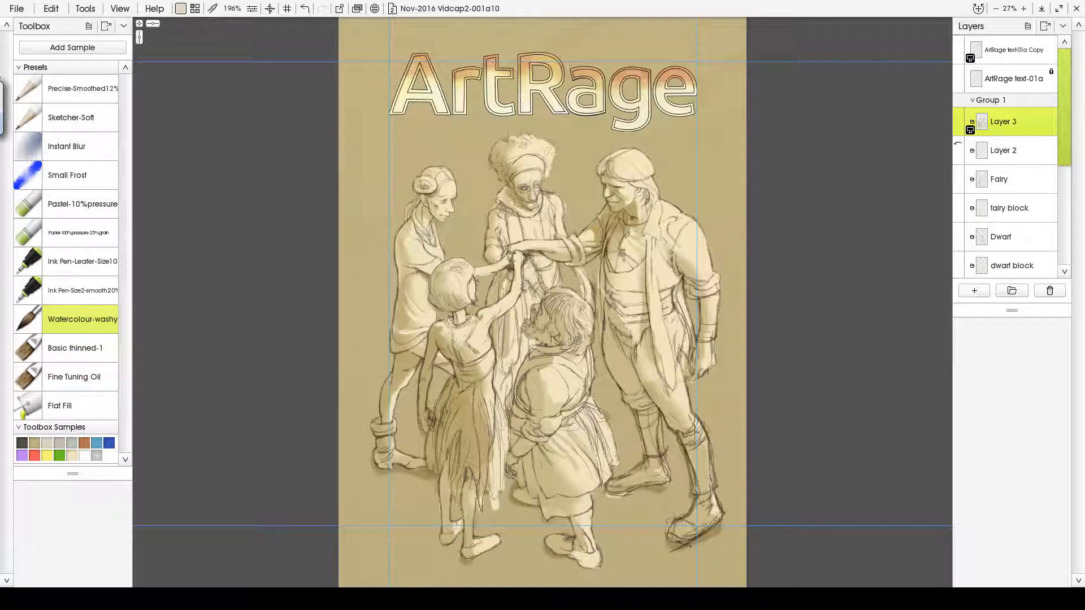
{"action": "left_click_drag", "start_coordinate": [490, 418], "coordinate": [484, 497]}
{"action": "left_click_drag", "start_coordinate": [497, 384], "coordinate": [501, 455]}
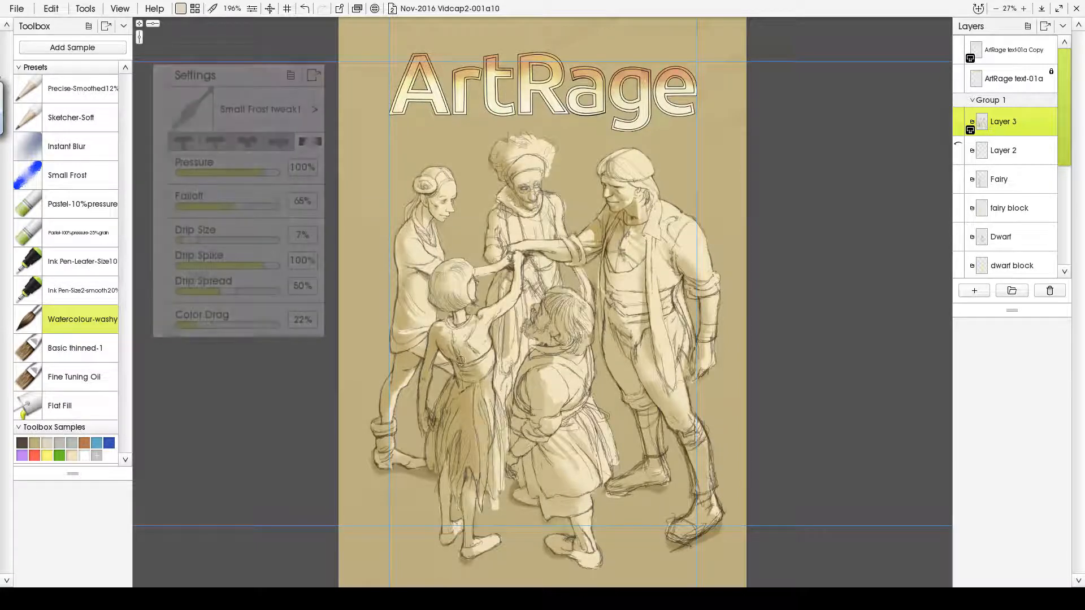
- Add pale beige tones to the fairy's back, the elf's shoulder, the joined arms and the warrior's cap
{"action": "left_click_drag", "start_coordinate": [442, 329], "coordinate": [469, 353]}
{"action": "left_click_drag", "start_coordinate": [399, 243], "coordinate": [428, 272]}
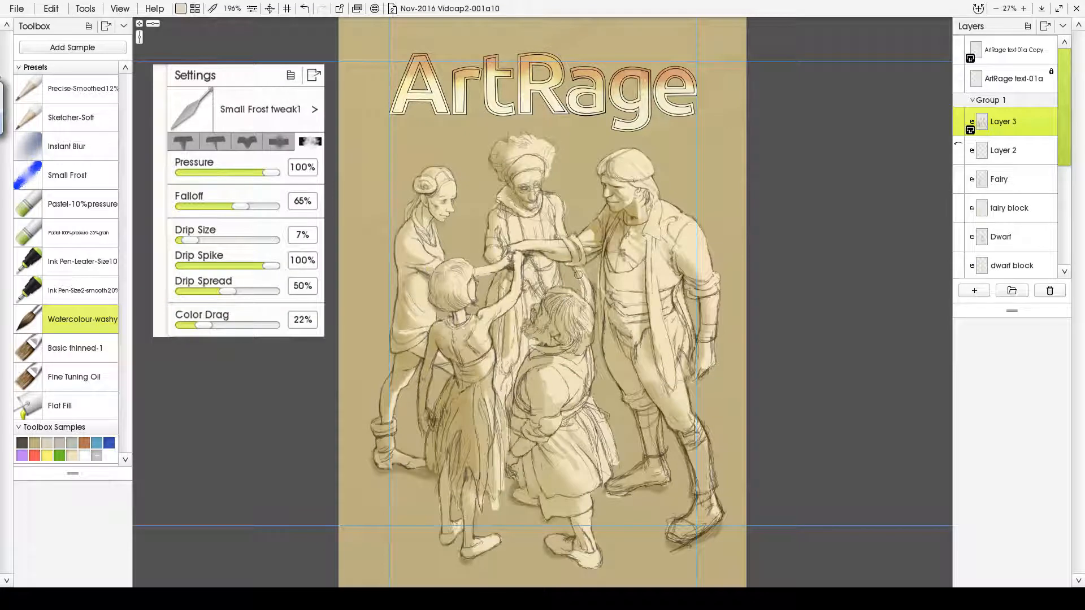
{"action": "left_click_drag", "start_coordinate": [578, 271], "coordinate": [589, 308]}
{"action": "left_click_drag", "start_coordinate": [508, 257], "coordinate": [484, 266]}
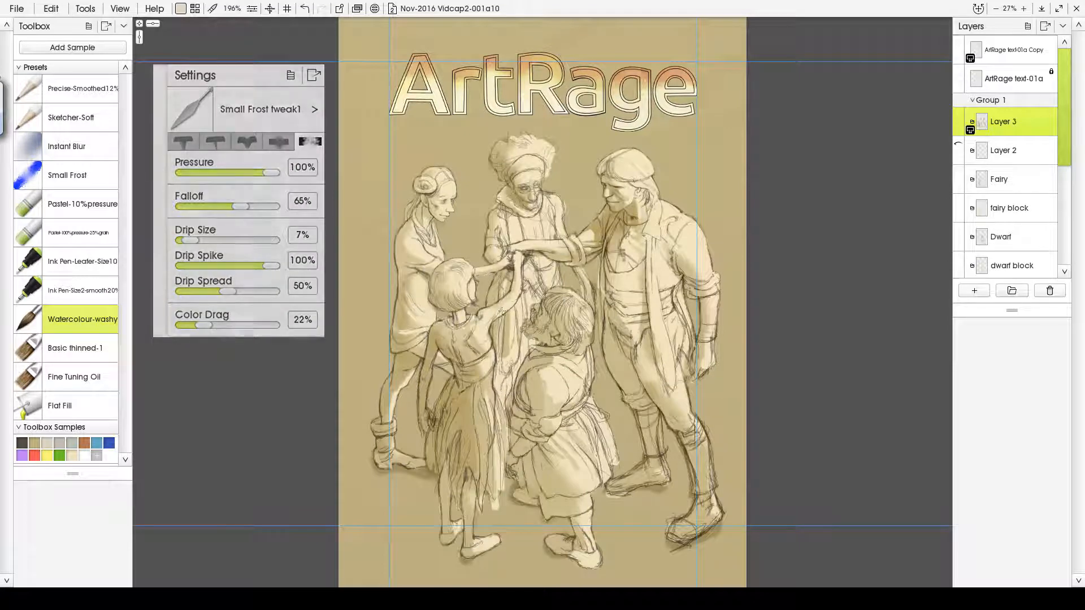
{"action": "left_click", "coordinate": [74, 176]}
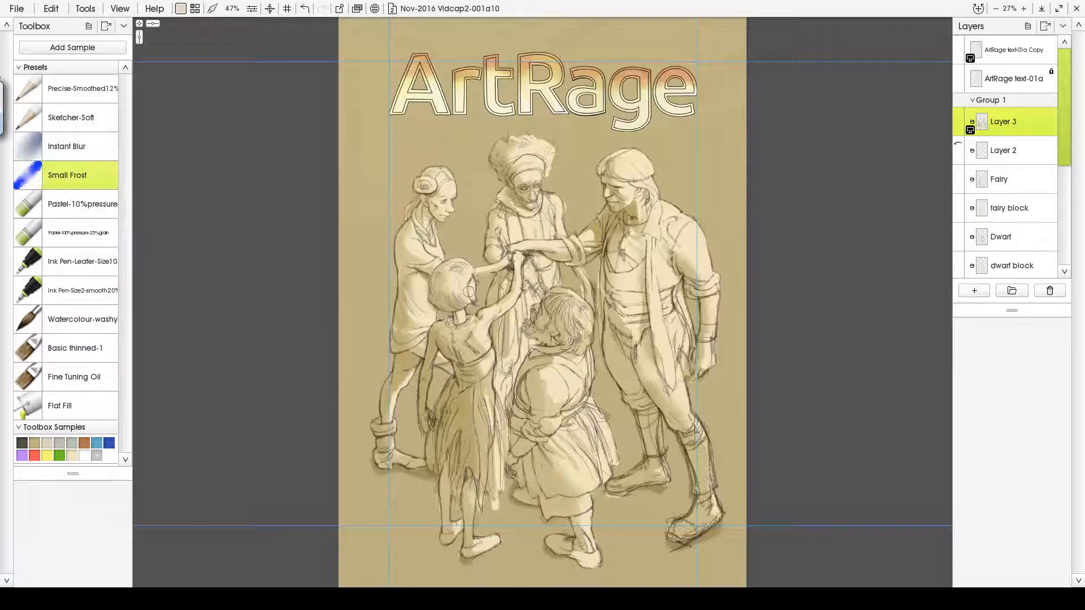
{"action": "left_click", "coordinate": [79, 319]}
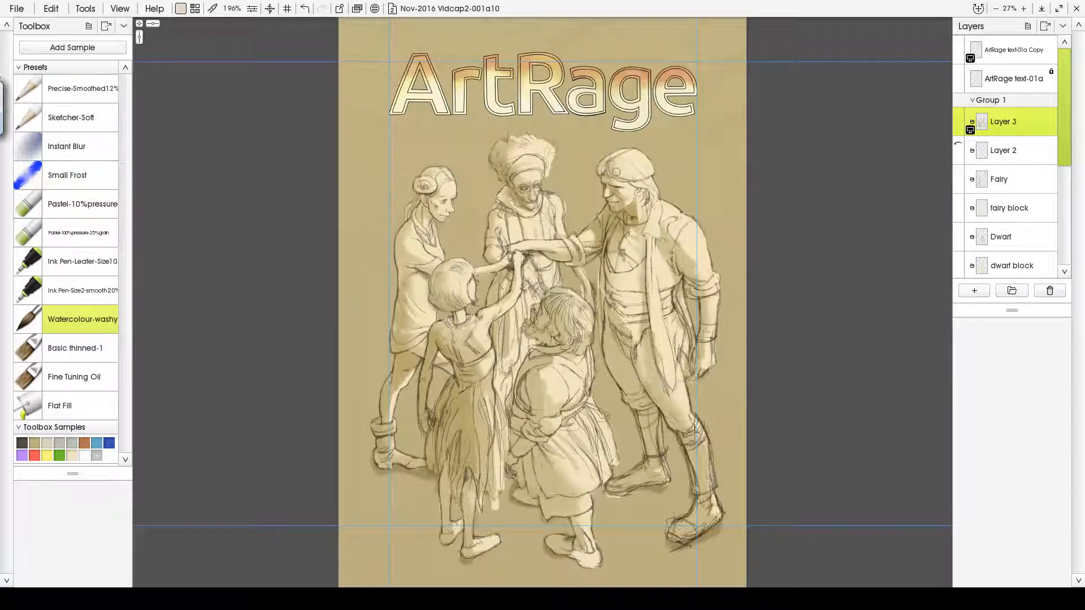
{"action": "left_click_drag", "start_coordinate": [616, 172], "coordinate": [611, 162]}
- Return to the tan sample and wash shadows over the dwarf's clothes, the fairy's skirt and the elf's tunic
{"action": "left_click", "coordinate": [37, 445]}
{"action": "mouse_move", "coordinate": [510, 393]}
{"action": "left_mouse_down"}
{"action": "mouse_move", "coordinate": [538, 357]}
{"action": "mouse_move", "coordinate": [517, 435]}
{"action": "mouse_move", "coordinate": [542, 481]}
{"action": "mouse_move", "coordinate": [562, 486]}
{"action": "mouse_move", "coordinate": [559, 508]}
{"action": "mouse_move", "coordinate": [582, 497]}
{"action": "left_mouse_up"}
{"action": "left_click_drag", "start_coordinate": [495, 495], "coordinate": [413, 354]}
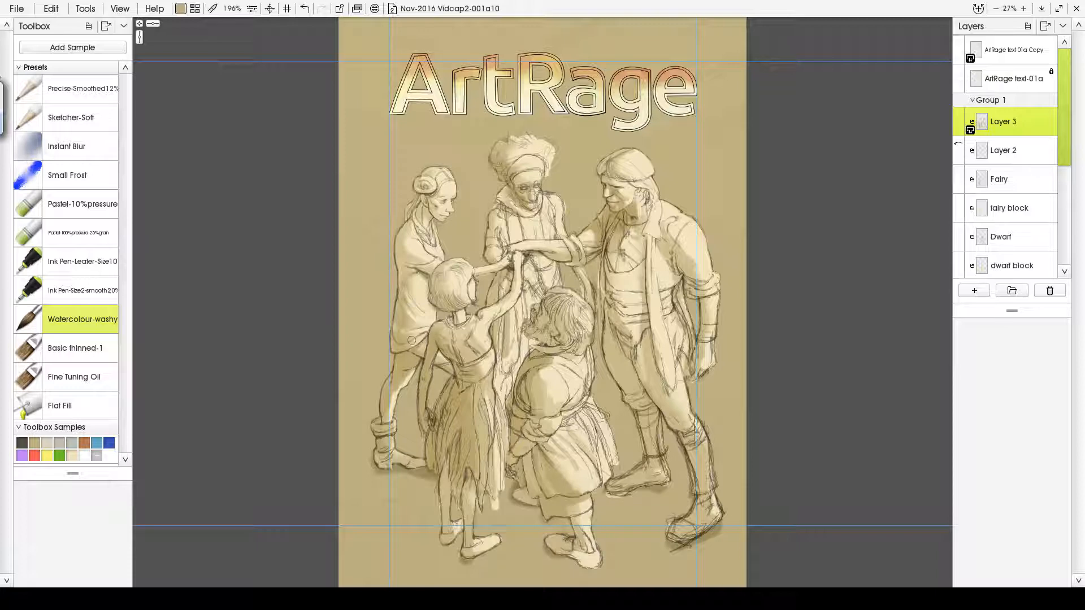
{"action": "left_click_drag", "start_coordinate": [421, 285], "coordinate": [432, 268]}
- Shade the warrior's waistcoat, belt, sleeve and coat edge in tan and blend the upper trousers with Small Frost
{"action": "mouse_move", "coordinate": [602, 270]}
{"action": "left_mouse_down"}
{"action": "mouse_move", "coordinate": [616, 362]}
{"action": "mouse_move", "coordinate": [644, 435]}
{"action": "mouse_move", "coordinate": [648, 349]}
{"action": "left_mouse_up"}
{"action": "left_click_drag", "start_coordinate": [617, 300], "coordinate": [644, 316]}
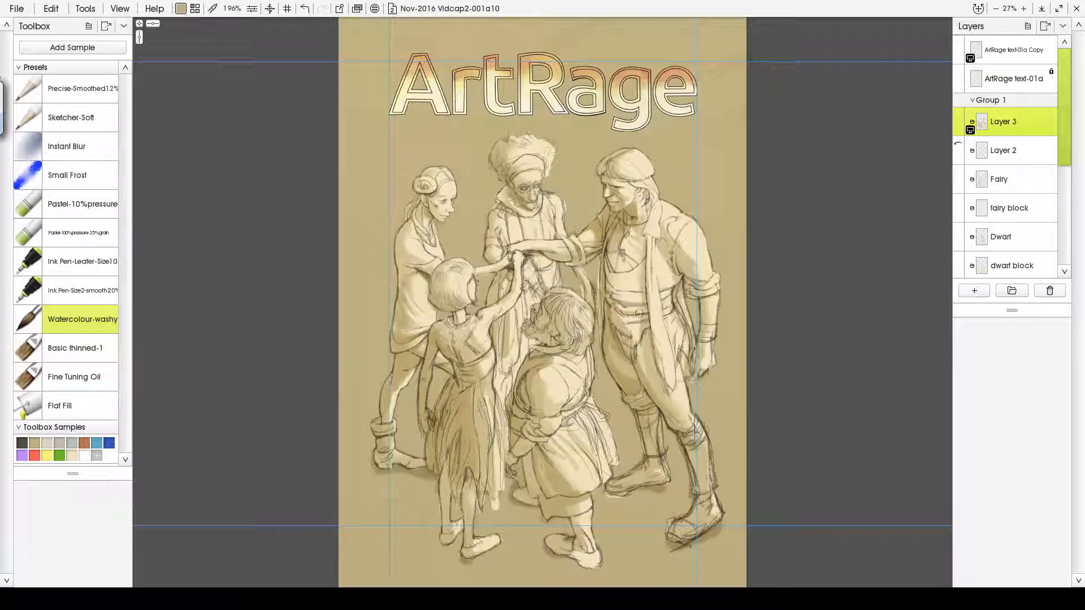
{"action": "left_click_drag", "start_coordinate": [592, 258], "coordinate": [566, 266]}
{"action": "left_click_drag", "start_coordinate": [643, 233], "coordinate": [650, 339]}
{"action": "left_click", "coordinate": [73, 175]}
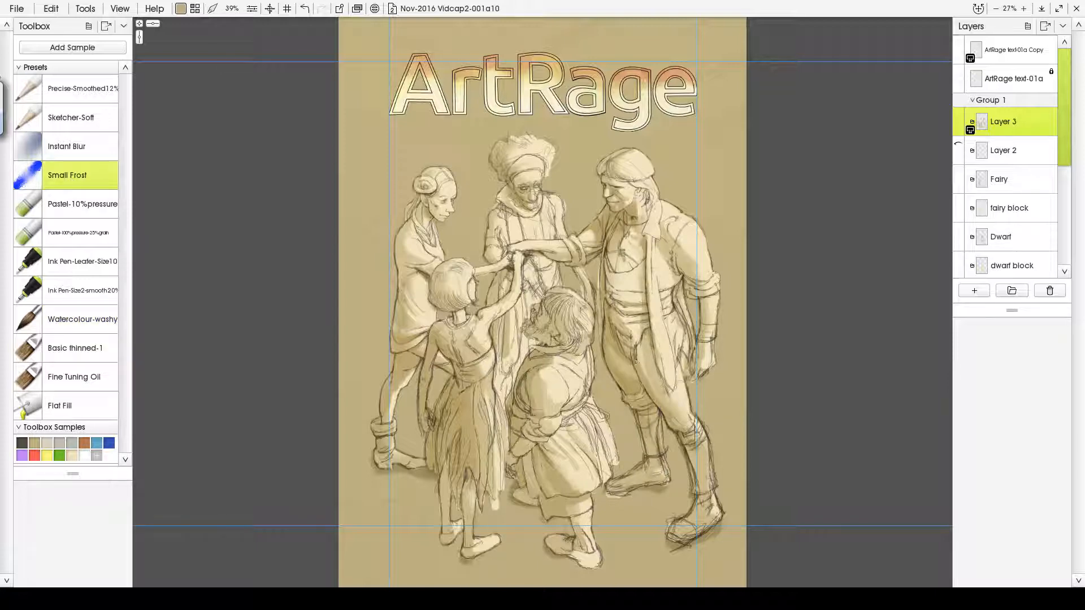
{"action": "left_click_drag", "start_coordinate": [636, 362], "coordinate": [663, 338]}
- Shade the elf's boot and the area behind the neck with the tan wash, then switch back to Small Frost
{"action": "left_click", "coordinate": [74, 319]}
{"action": "left_click_drag", "start_coordinate": [382, 426], "coordinate": [409, 467]}
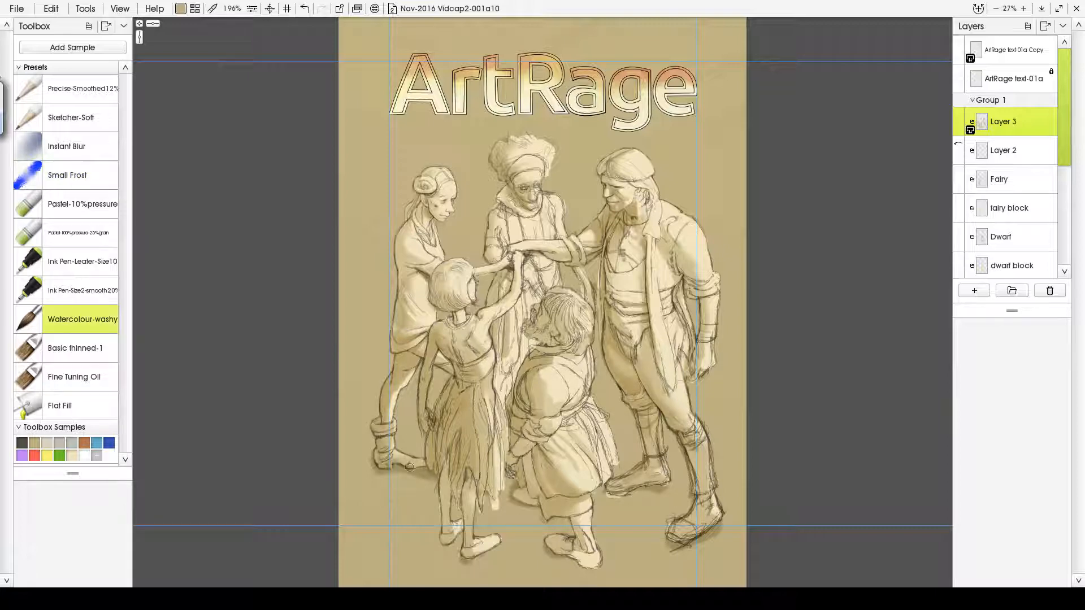
{"action": "mouse_move", "coordinate": [409, 209]}
{"action": "left_mouse_down"}
{"action": "mouse_move", "coordinate": [441, 168]}
{"action": "mouse_move", "coordinate": [360, 191]}
{"action": "left_mouse_up"}
{"action": "left_click", "coordinate": [82, 175]}
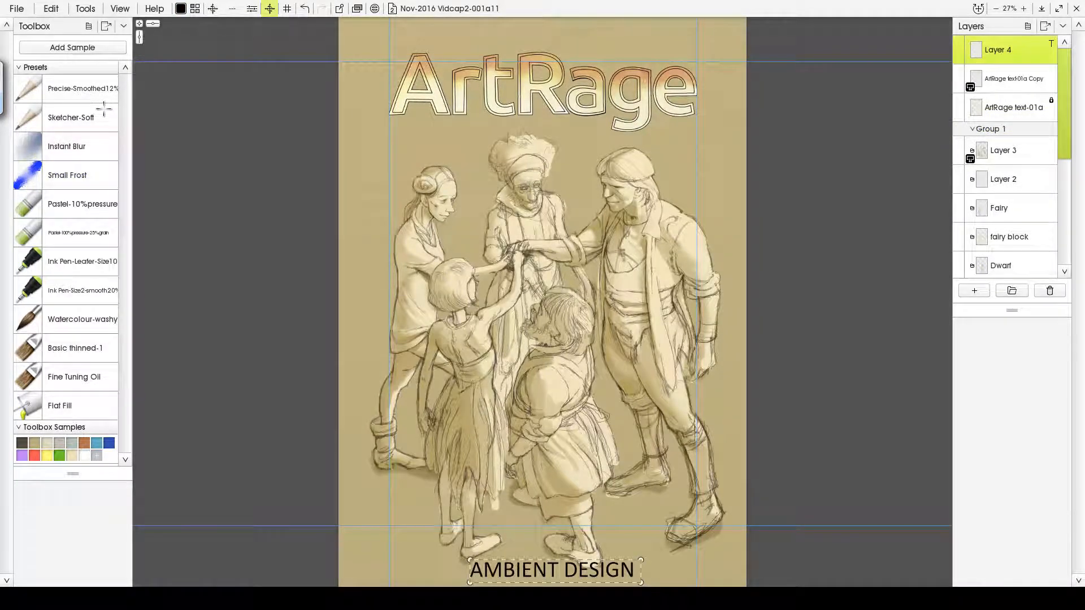
- Move the AMBIENT DESIGN text above the ArtRage title
{"action": "key", "text": "t"}
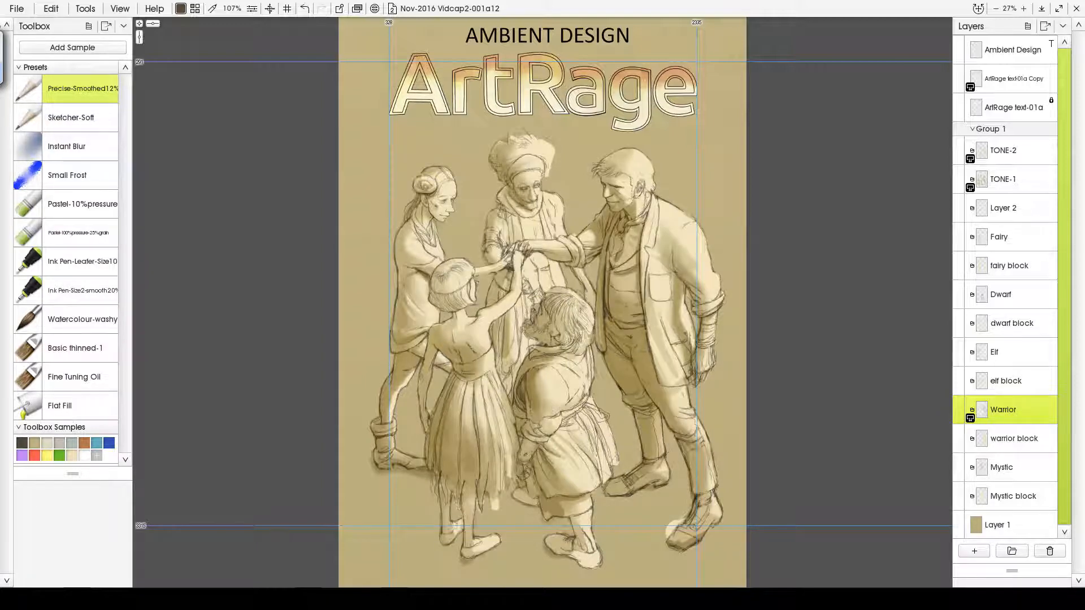
{"action": "key", "text": "ctrl+t"}
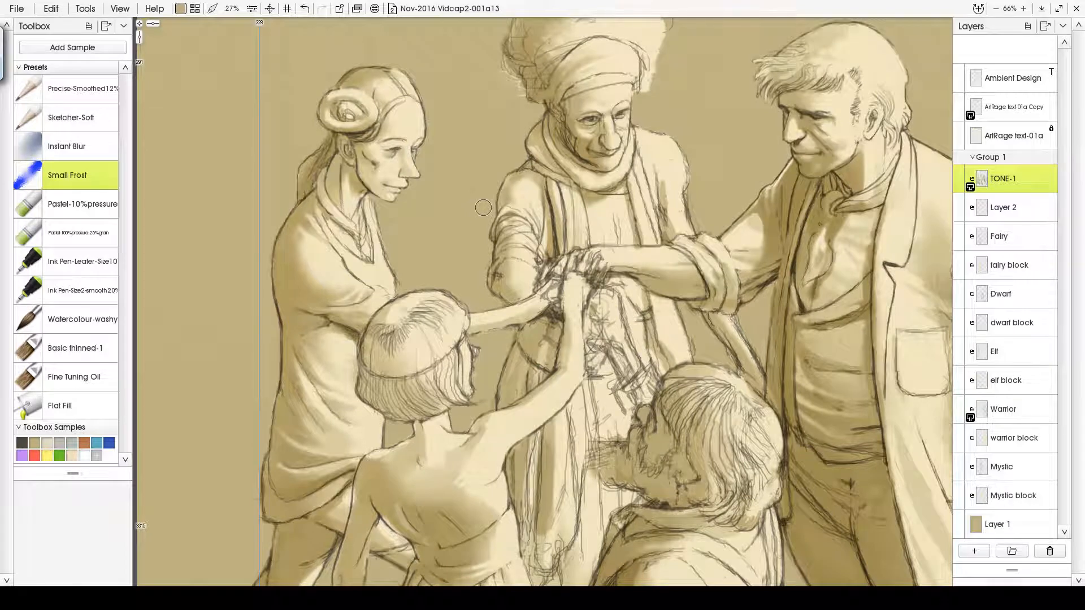
{"action": "left_click", "coordinate": [1011, 467]}
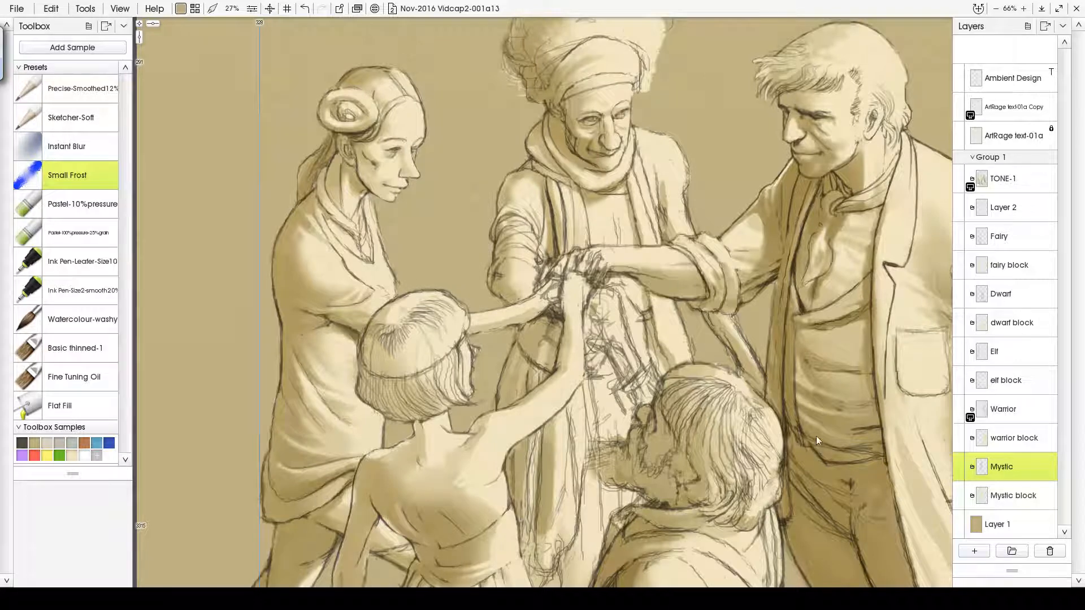
{"action": "key", "text": "ctrl+0"}
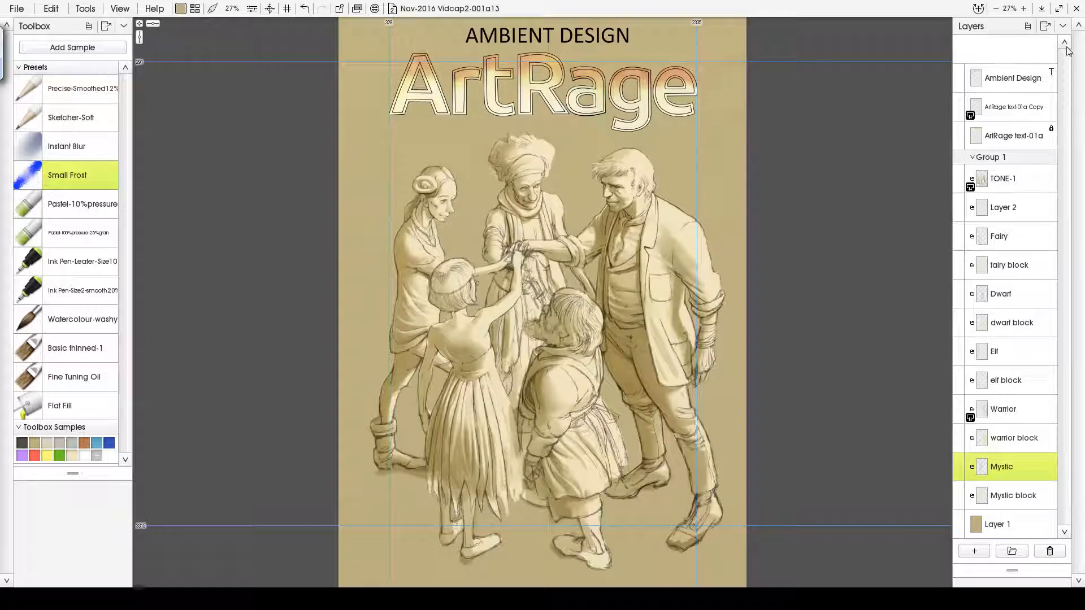
{"action": "left_click", "coordinate": [972, 157]}
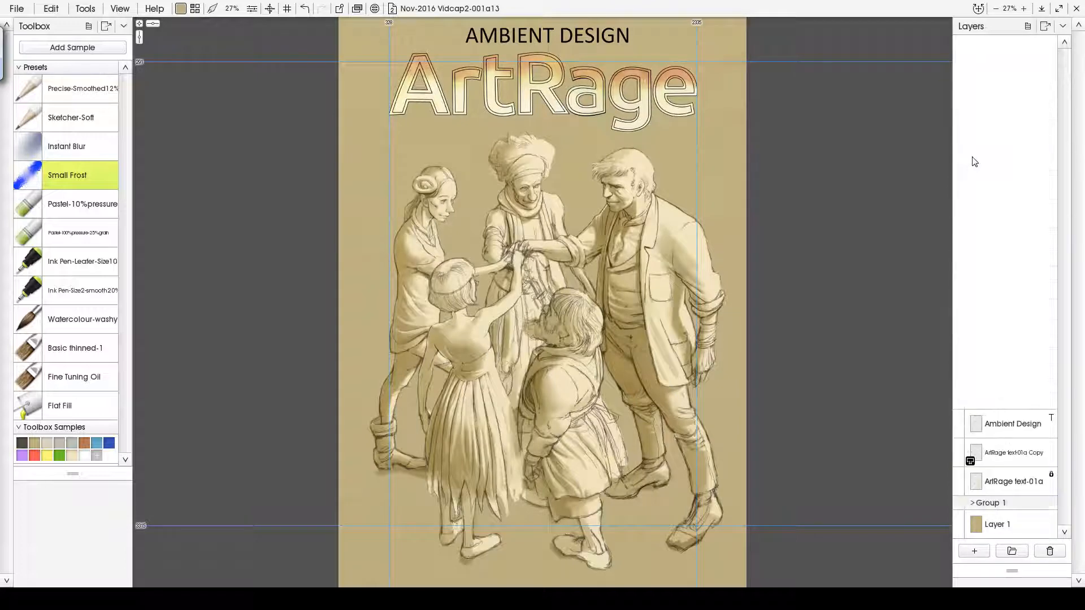
{"action": "left_click", "coordinate": [973, 502]}
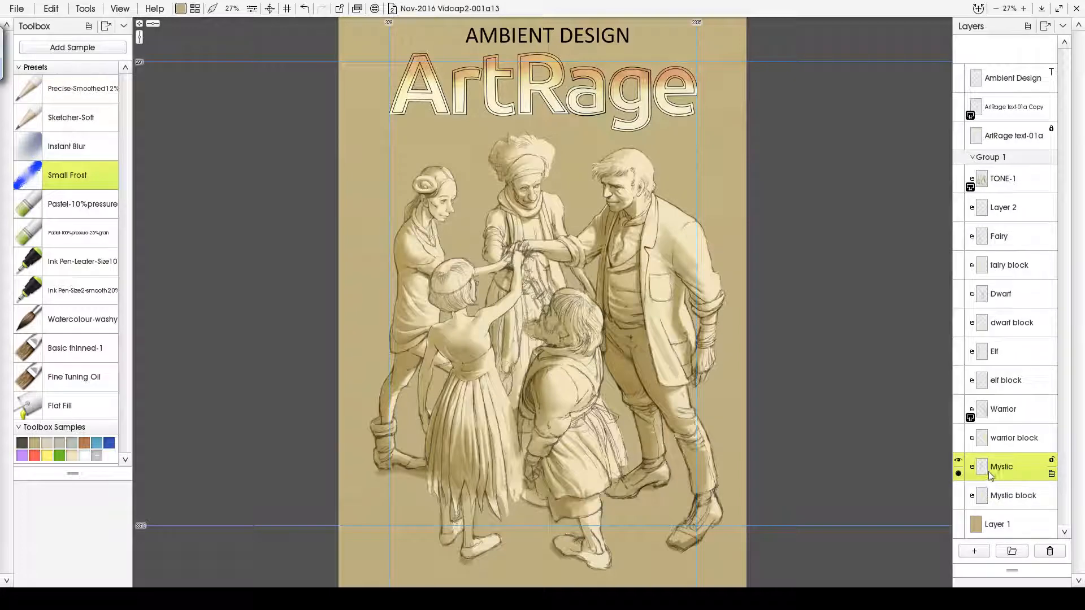
- Duplicate the Mystic block layer and lock the copy
{"action": "left_click", "coordinate": [995, 498]}
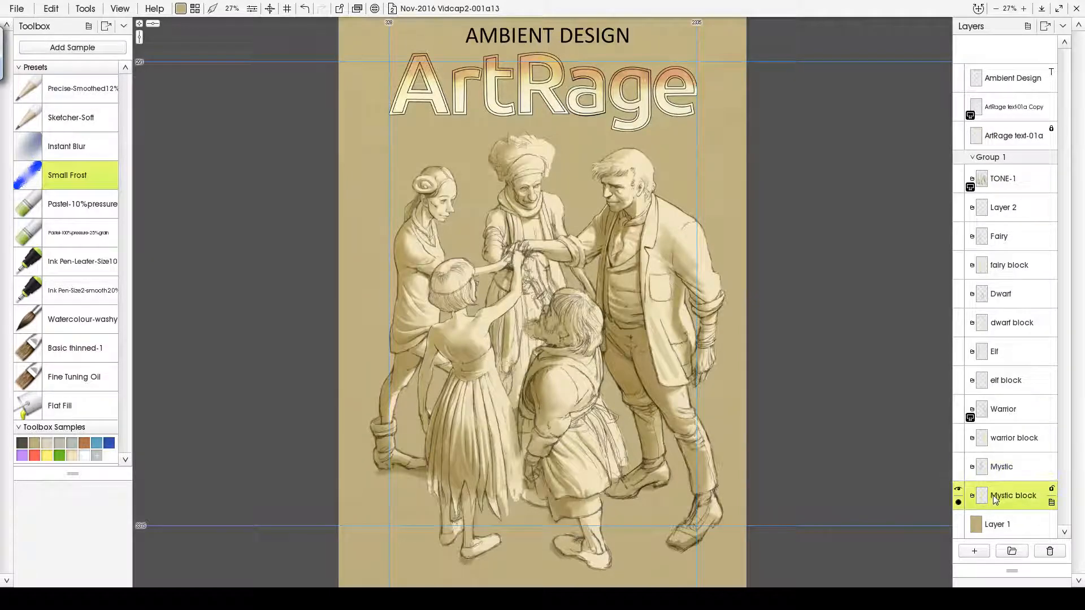
{"action": "left_click", "coordinate": [1051, 503]}
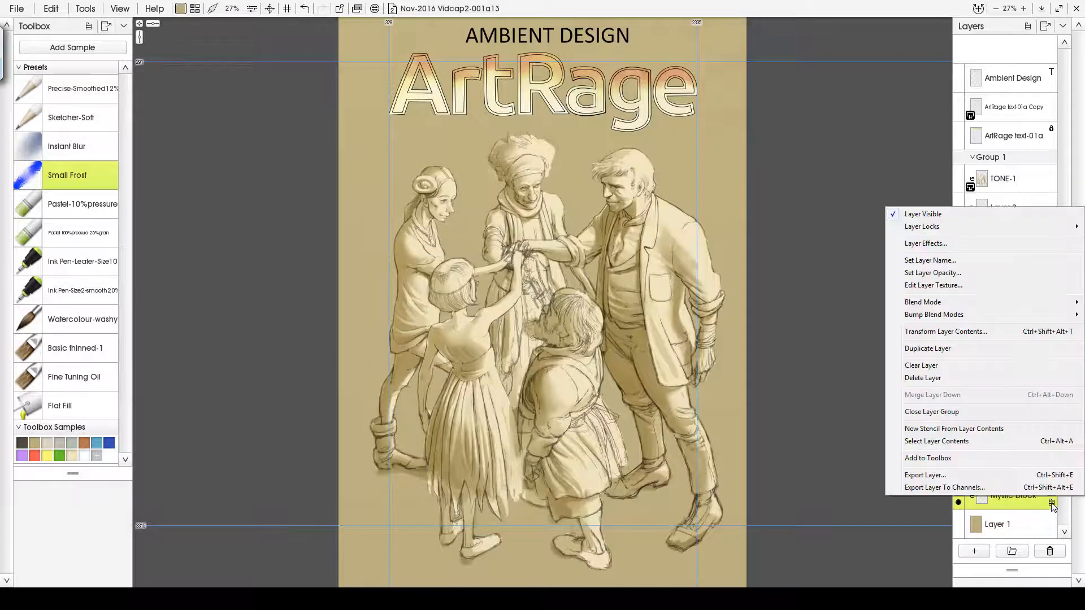
{"action": "left_click", "coordinate": [931, 349]}
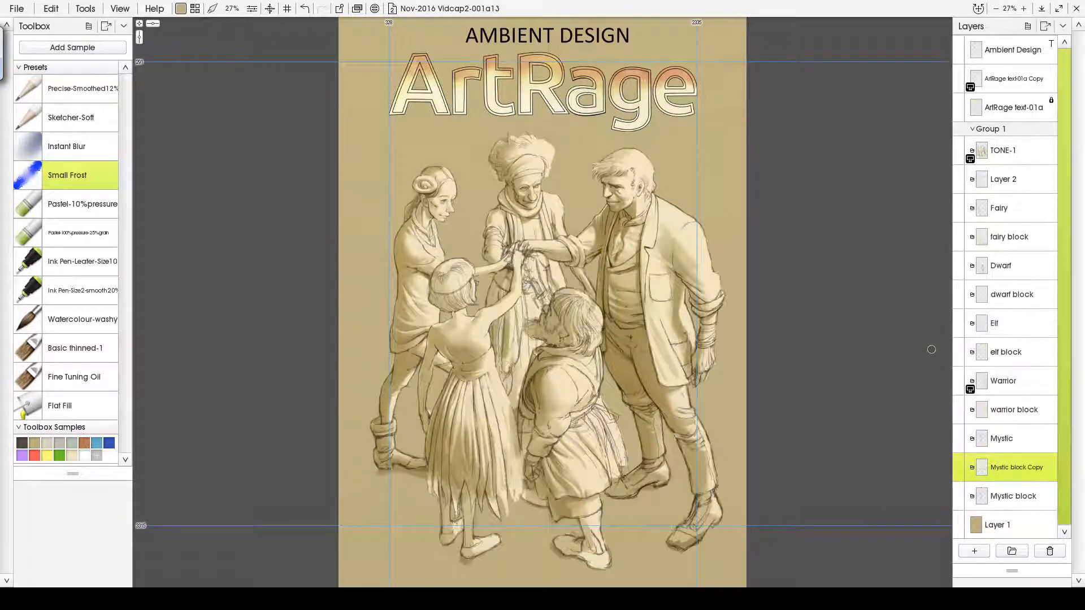
{"action": "left_click", "coordinate": [1052, 464]}
{"action": "left_click", "coordinate": [1012, 460]}
- Choose the Pastel-100%pressure-25%grain preset, mix a soft purple and save it as a toolbox colour sample
{"action": "left_click", "coordinate": [70, 232]}
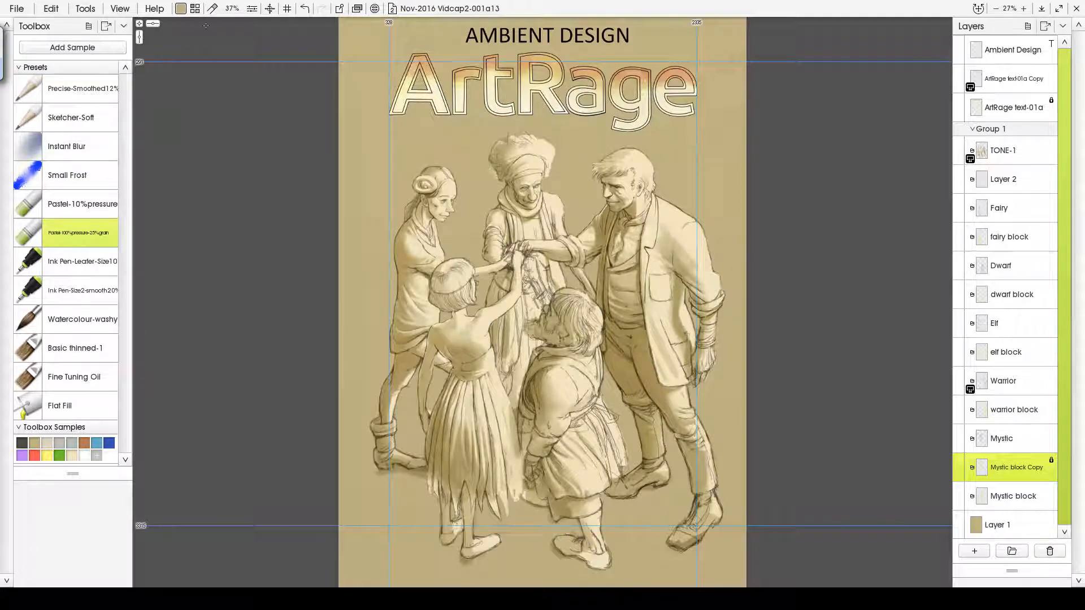
{"action": "left_click", "coordinate": [180, 7]}
{"action": "left_click", "coordinate": [135, 162]}
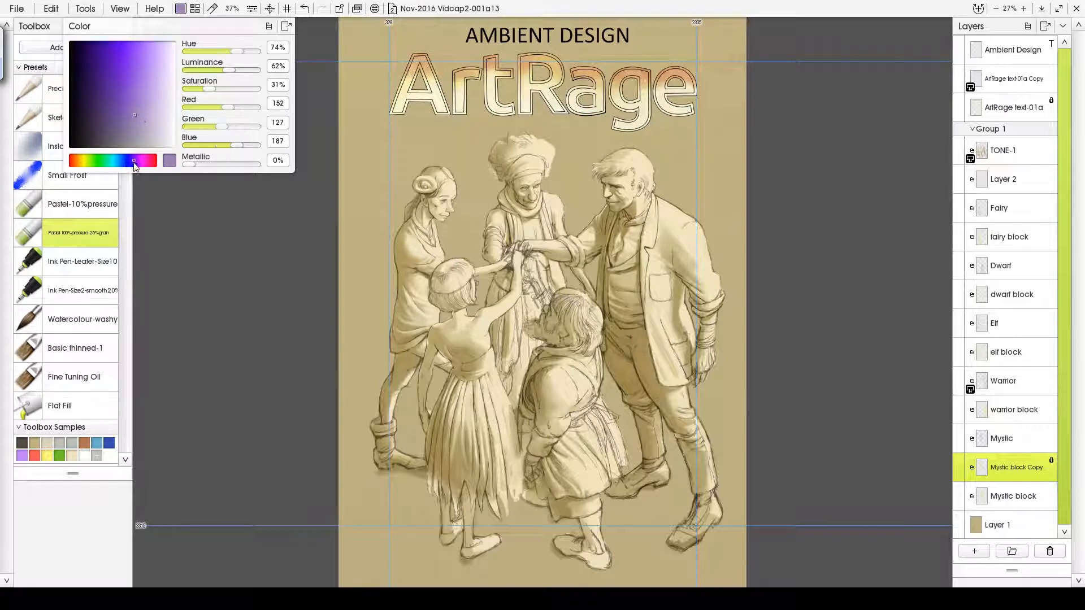
{"action": "left_click_drag", "start_coordinate": [135, 115], "coordinate": [140, 112]}
{"action": "left_click", "coordinate": [96, 455]}
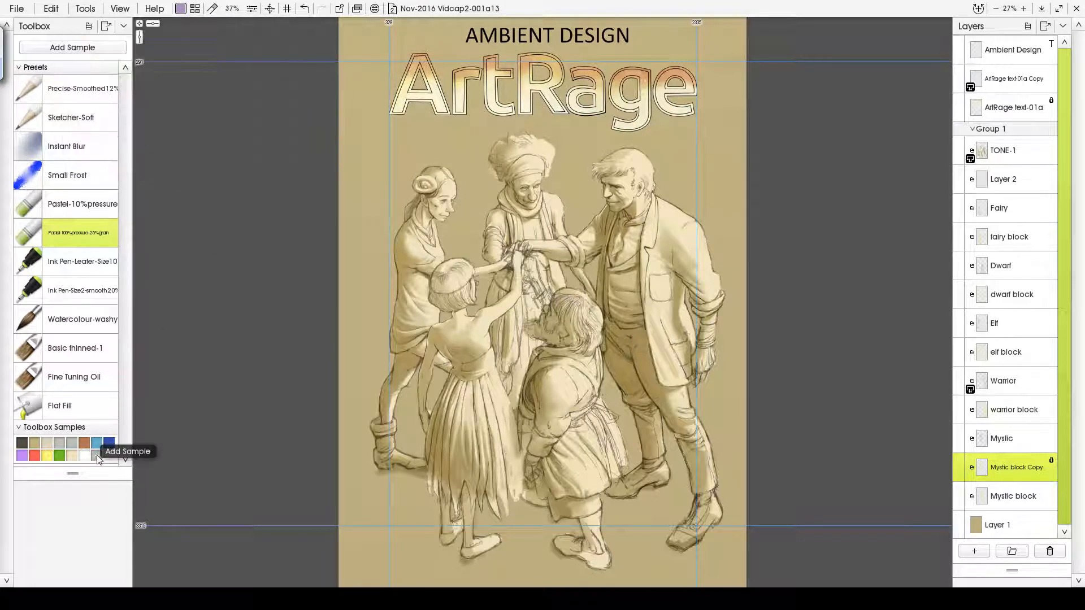
{"action": "left_click", "coordinate": [97, 455]}
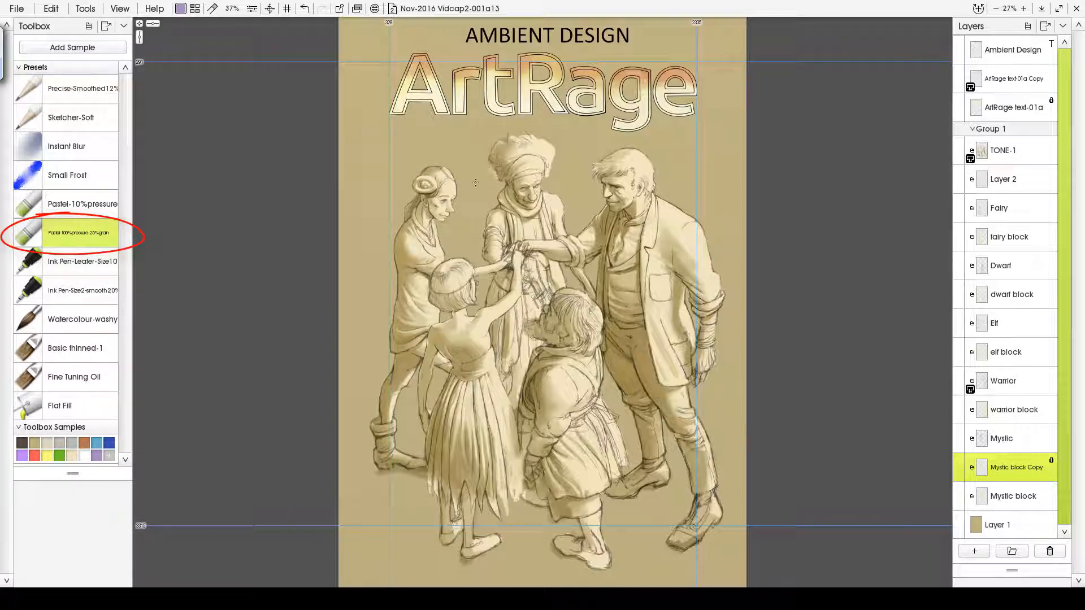
- Paint the mystic's jacket purple and the dress underneath a lighter purple on the Mystic block Copy layer
{"action": "left_click", "coordinate": [82, 266]}
{"action": "left_click", "coordinate": [88, 228]}
{"action": "mouse_move", "coordinate": [498, 211]}
{"action": "left_mouse_down"}
{"action": "mouse_move", "coordinate": [494, 253]}
{"action": "mouse_move", "coordinate": [507, 223]}
{"action": "mouse_move", "coordinate": [514, 233]}
{"action": "mouse_move", "coordinate": [506, 216]}
{"action": "mouse_move", "coordinate": [512, 250]}
{"action": "mouse_move", "coordinate": [550, 194]}
{"action": "mouse_move", "coordinate": [560, 233]}
{"action": "mouse_move", "coordinate": [501, 266]}
{"action": "mouse_move", "coordinate": [588, 276]}
{"action": "mouse_move", "coordinate": [527, 262]}
{"action": "mouse_move", "coordinate": [501, 280]}
{"action": "mouse_move", "coordinate": [525, 286]}
{"action": "mouse_move", "coordinate": [557, 263]}
{"action": "mouse_move", "coordinate": [562, 276]}
{"action": "mouse_move", "coordinate": [557, 259]}
{"action": "mouse_move", "coordinate": [564, 280]}
{"action": "mouse_move", "coordinate": [514, 230]}
{"action": "mouse_move", "coordinate": [484, 245]}
{"action": "left_mouse_up"}
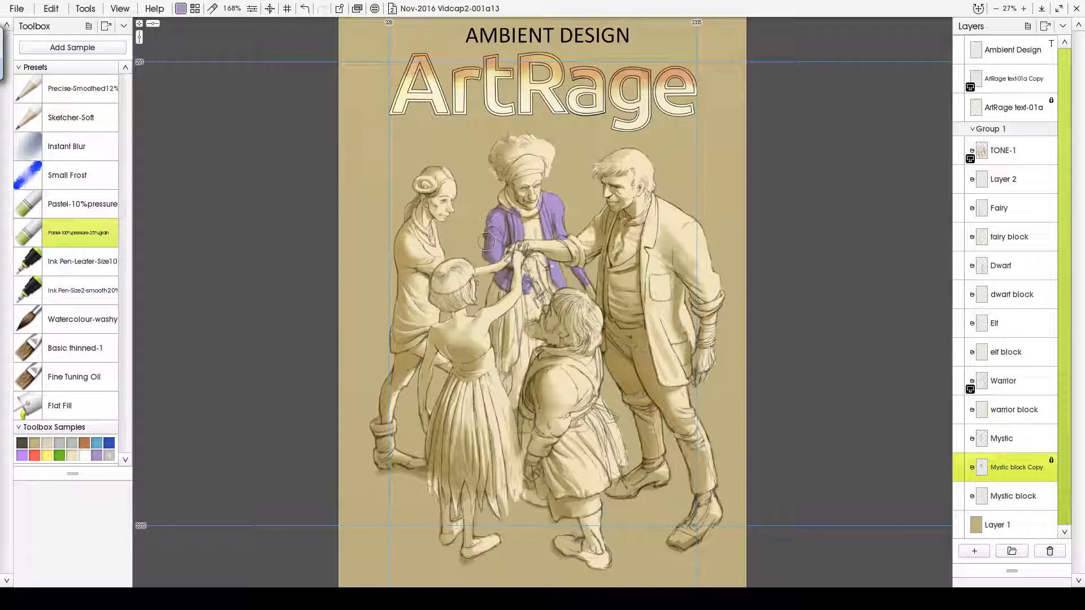
{"action": "left_click", "coordinate": [180, 8]}
{"action": "left_click", "coordinate": [152, 100]}
{"action": "mouse_move", "coordinate": [489, 284]}
{"action": "left_mouse_down"}
{"action": "mouse_move", "coordinate": [508, 379]}
{"action": "mouse_move", "coordinate": [528, 338]}
{"action": "mouse_move", "coordinate": [516, 318]}
{"action": "mouse_move", "coordinate": [531, 316]}
{"action": "mouse_move", "coordinate": [535, 299]}
{"action": "mouse_move", "coordinate": [542, 310]}
{"action": "mouse_move", "coordinate": [540, 367]}
{"action": "mouse_move", "coordinate": [528, 357]}
{"action": "mouse_move", "coordinate": [517, 382]}
{"action": "mouse_move", "coordinate": [539, 284]}
{"action": "mouse_move", "coordinate": [553, 298]}
{"action": "mouse_move", "coordinate": [533, 266]}
{"action": "mouse_move", "coordinate": [526, 227]}
{"action": "left_mouse_up"}
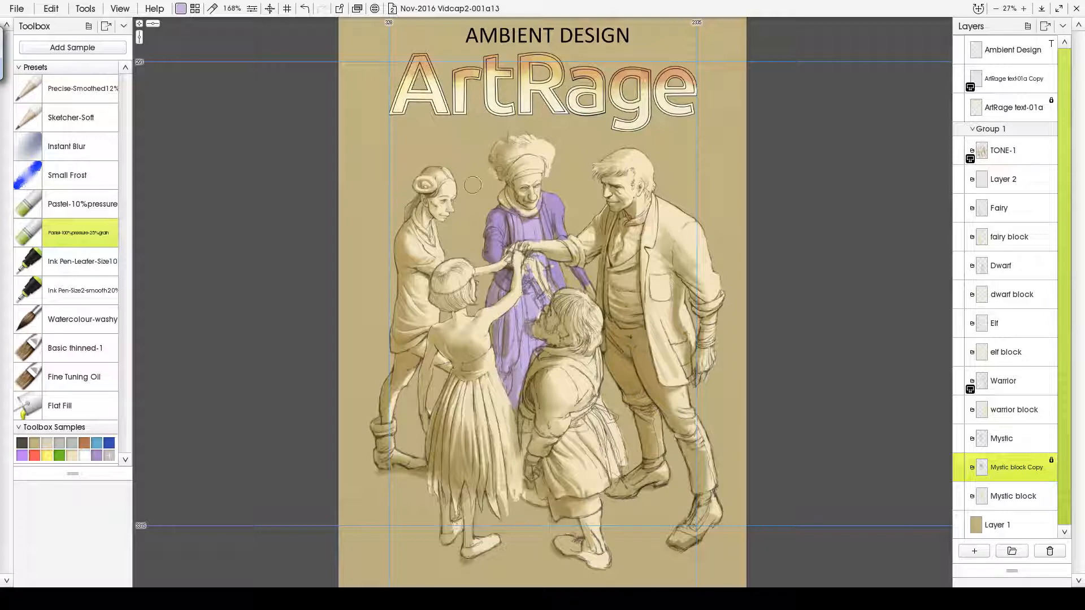
- Mix a darker purple, reduce the pastel size to 45%, and paint the mystic's scarf and headband
{"action": "left_click", "coordinate": [179, 11]}
{"action": "left_click", "coordinate": [117, 110]}
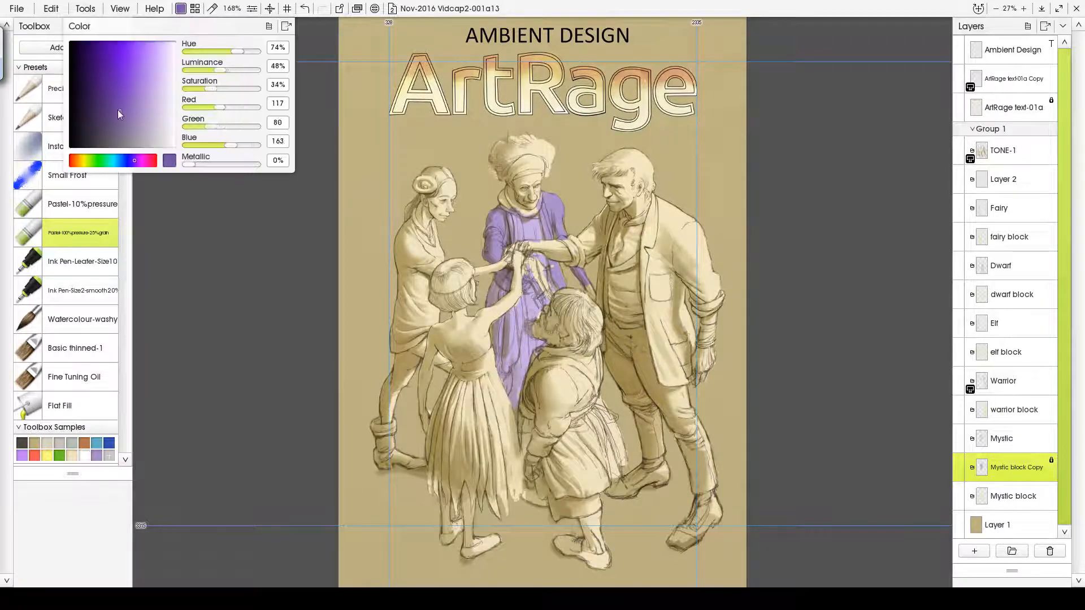
{"action": "left_click_drag", "start_coordinate": [288, 178], "coordinate": [252, 177], "text": "shift"}
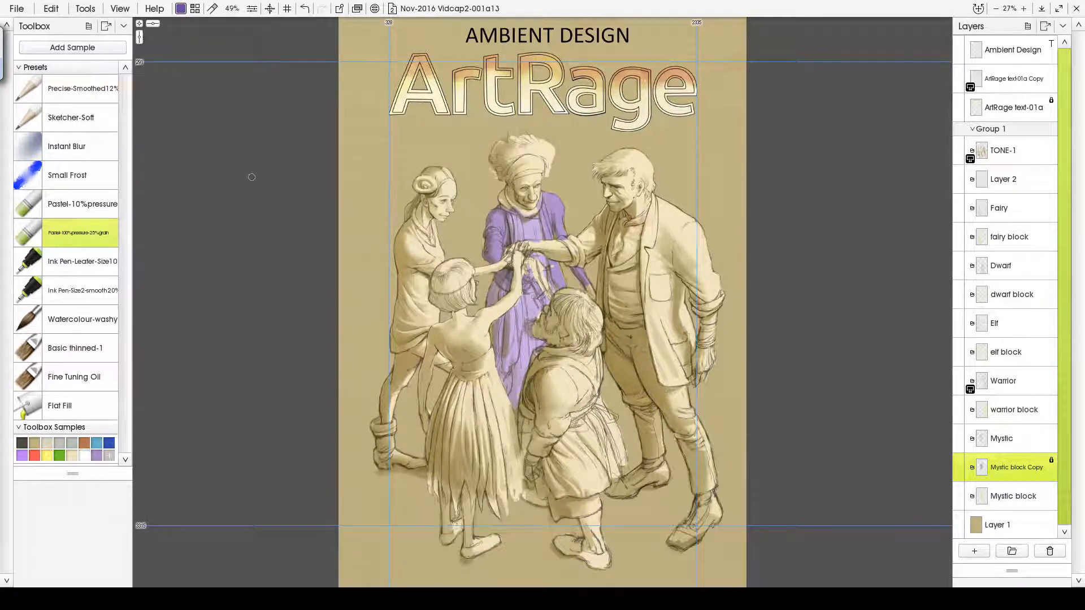
{"action": "left_click_drag", "start_coordinate": [496, 191], "coordinate": [517, 205]}
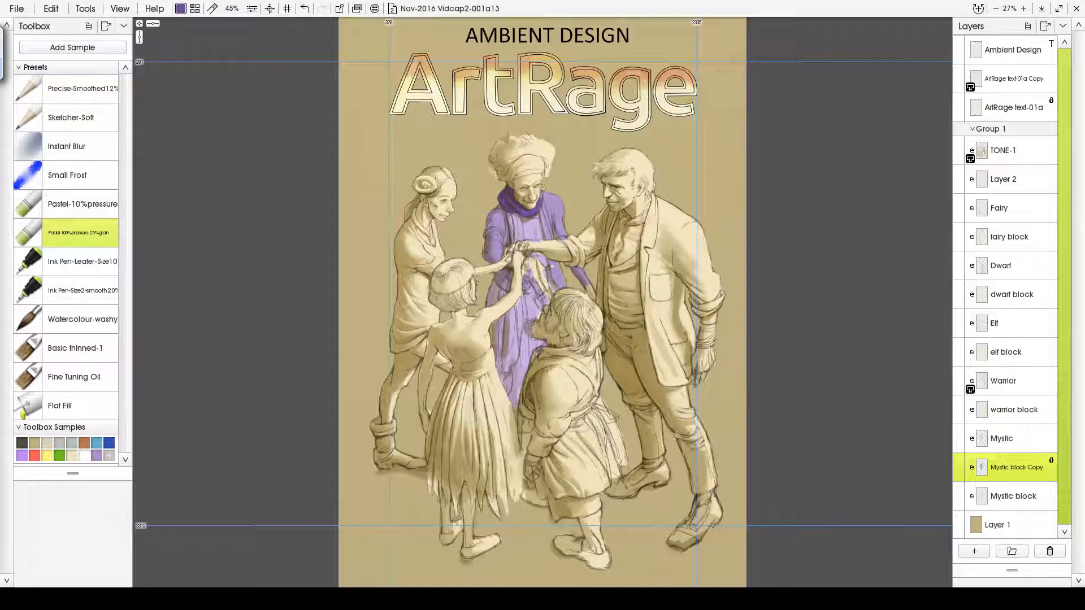
{"action": "mouse_move", "coordinate": [508, 214]}
{"action": "left_mouse_down"}
{"action": "mouse_move", "coordinate": [514, 336]}
{"action": "mouse_move", "coordinate": [518, 293]}
{"action": "mouse_move", "coordinate": [521, 304]}
{"action": "mouse_move", "coordinate": [504, 370]}
{"action": "mouse_move", "coordinate": [518, 353]}
{"action": "mouse_move", "coordinate": [520, 305]}
{"action": "left_mouse_up"}
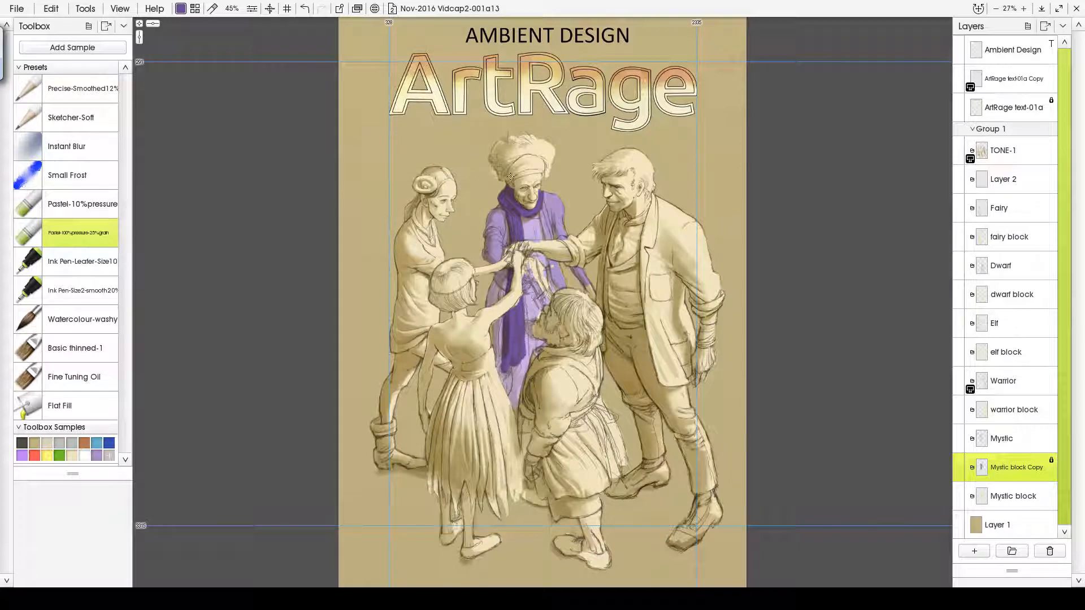
{"action": "mouse_move", "coordinate": [510, 177]}
{"action": "left_mouse_down"}
{"action": "mouse_move", "coordinate": [526, 158]}
{"action": "mouse_move", "coordinate": [515, 174]}
{"action": "mouse_move", "coordinate": [537, 169]}
{"action": "left_mouse_up"}
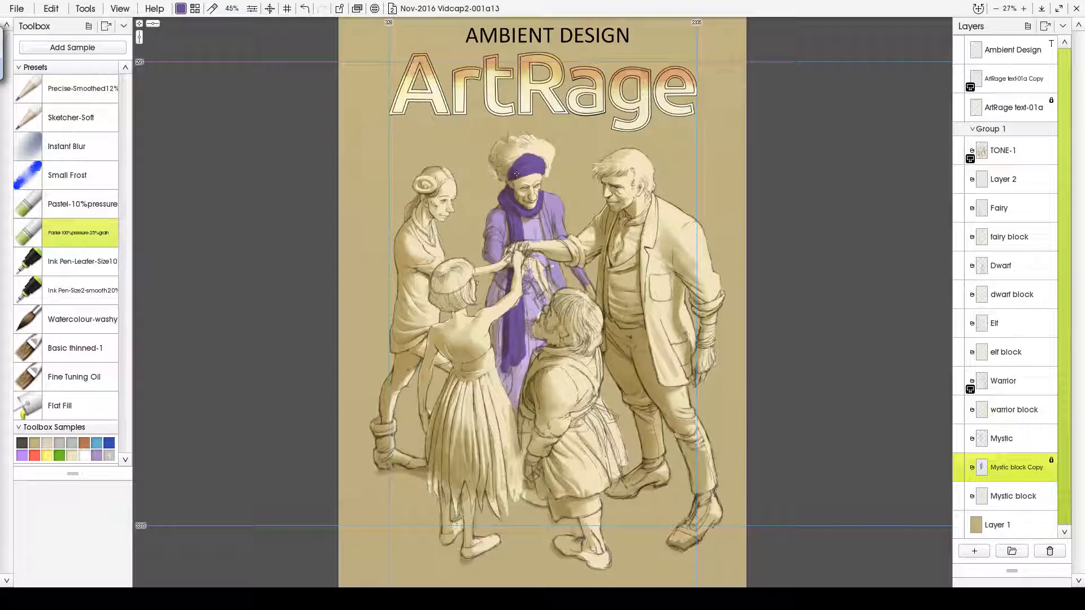
- Duplicate the warrior block layer and lock the transparency of the copy
{"action": "left_click", "coordinate": [1007, 418]}
{"action": "left_click", "coordinate": [1051, 418]}
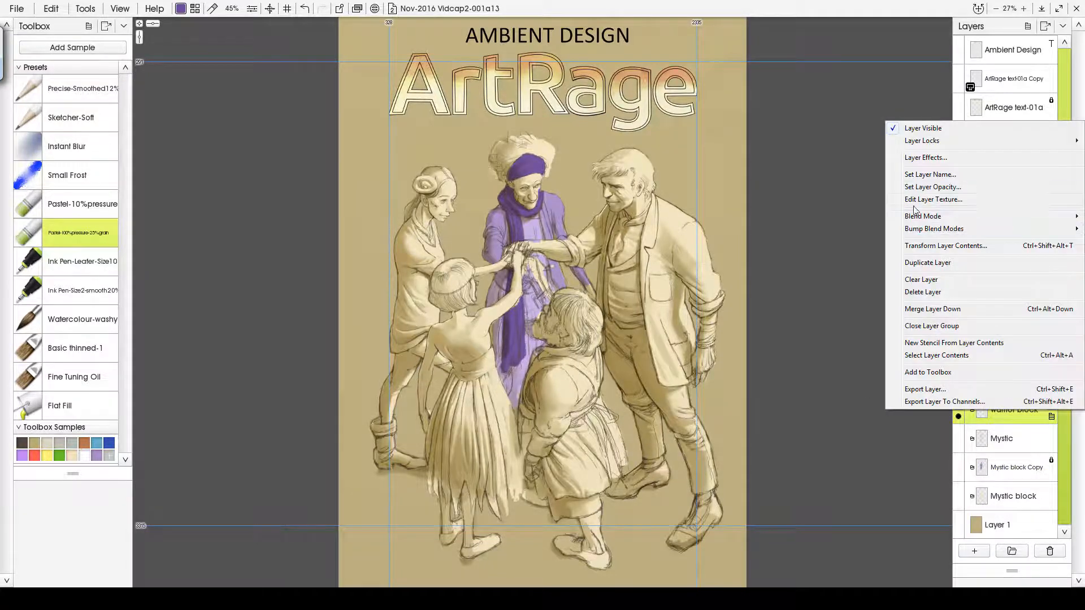
{"action": "left_click", "coordinate": [915, 262]}
{"action": "left_click", "coordinate": [1050, 403]}
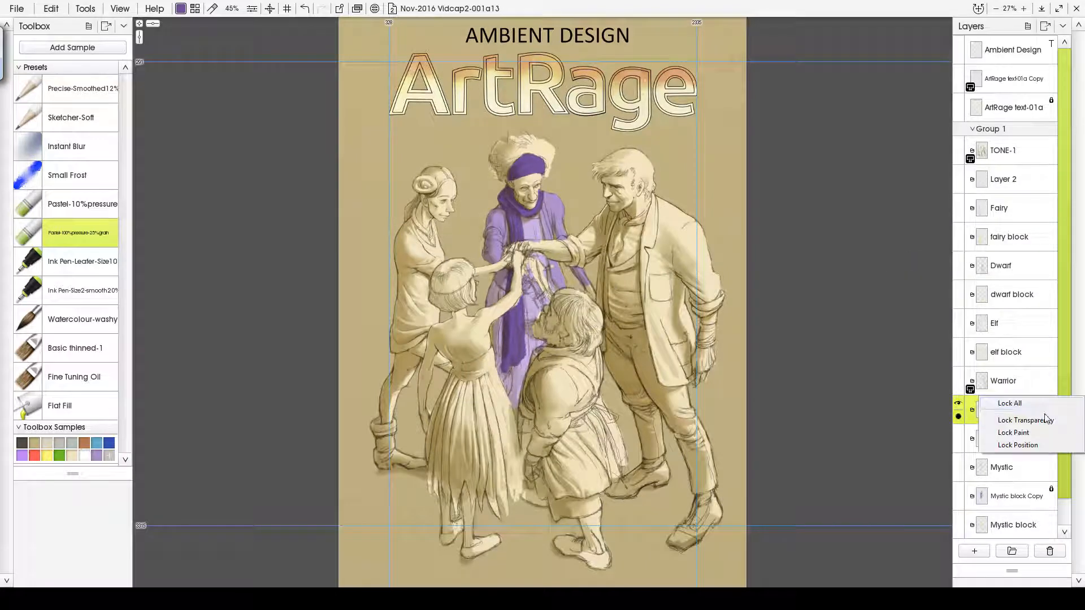
{"action": "left_click", "coordinate": [1046, 420]}
- Mix a bright orange-red, keep it as a toolbox sample and paint the warrior's waistcoat with it
{"action": "left_click", "coordinate": [180, 8]}
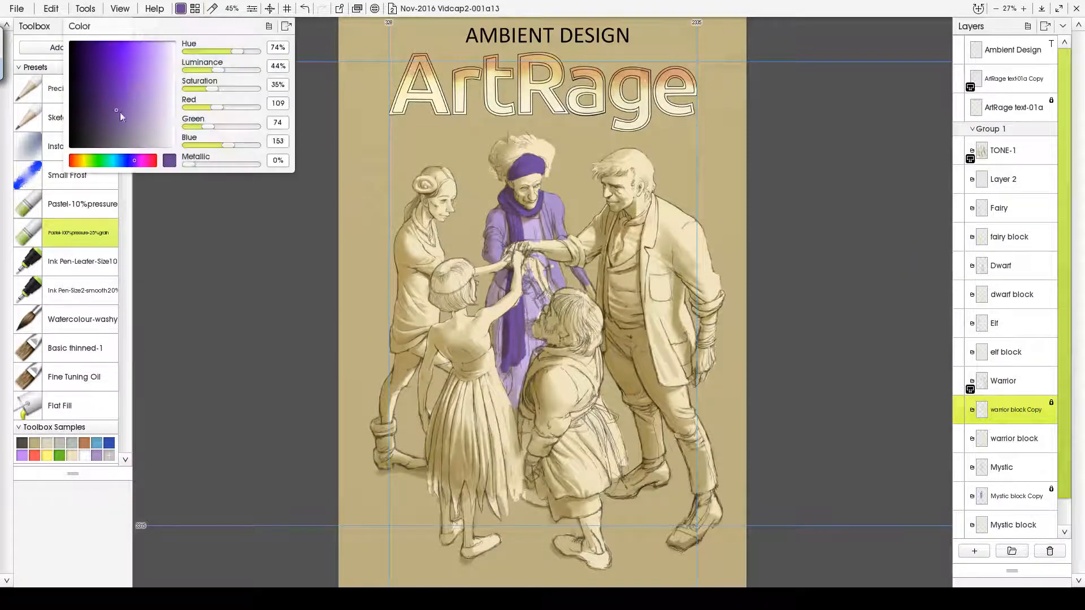
{"action": "left_click", "coordinate": [77, 162]}
{"action": "left_click_drag", "start_coordinate": [113, 110], "coordinate": [124, 91]}
{"action": "left_click_drag", "start_coordinate": [76, 161], "coordinate": [73, 161]}
{"action": "left_click_drag", "start_coordinate": [123, 90], "coordinate": [129, 70]}
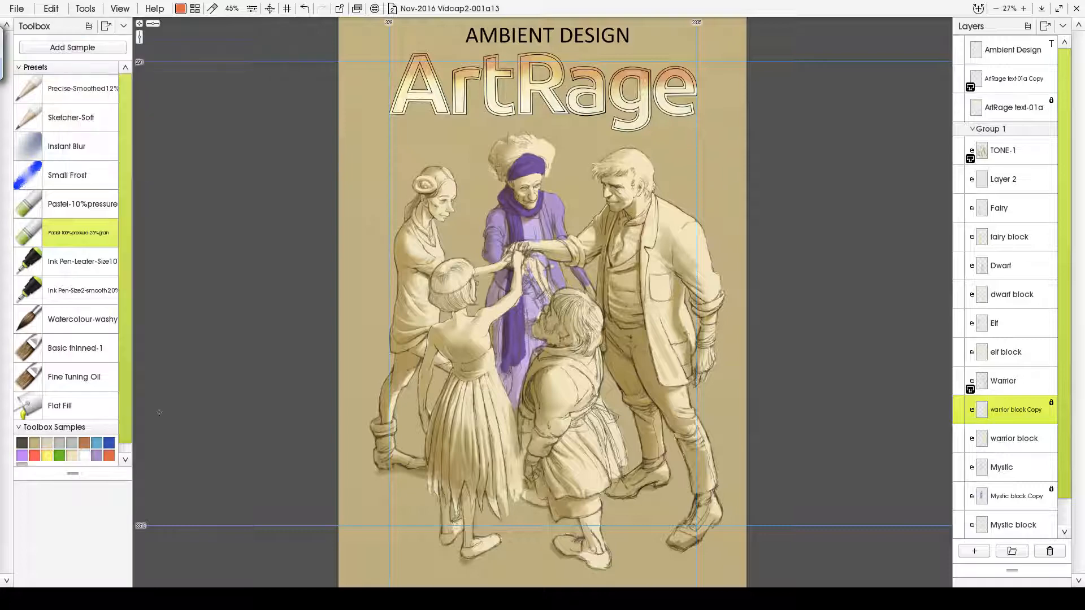
{"action": "mouse_move", "coordinate": [613, 295]}
{"action": "left_mouse_down"}
{"action": "mouse_move", "coordinate": [606, 259]}
{"action": "mouse_move", "coordinate": [607, 305]}
{"action": "left_mouse_up"}
{"action": "mouse_move", "coordinate": [630, 265]}
{"action": "left_mouse_down"}
{"action": "mouse_move", "coordinate": [636, 292]}
{"action": "mouse_move", "coordinate": [623, 273]}
{"action": "mouse_move", "coordinate": [620, 307]}
{"action": "mouse_move", "coordinate": [616, 291]}
{"action": "mouse_move", "coordinate": [613, 303]}
{"action": "mouse_move", "coordinate": [607, 293]}
{"action": "mouse_move", "coordinate": [611, 317]}
{"action": "mouse_move", "coordinate": [605, 307]}
{"action": "mouse_move", "coordinate": [630, 281]}
{"action": "mouse_move", "coordinate": [636, 306]}
{"action": "mouse_move", "coordinate": [636, 278]}
{"action": "mouse_move", "coordinate": [621, 317]}
{"action": "left_mouse_up"}
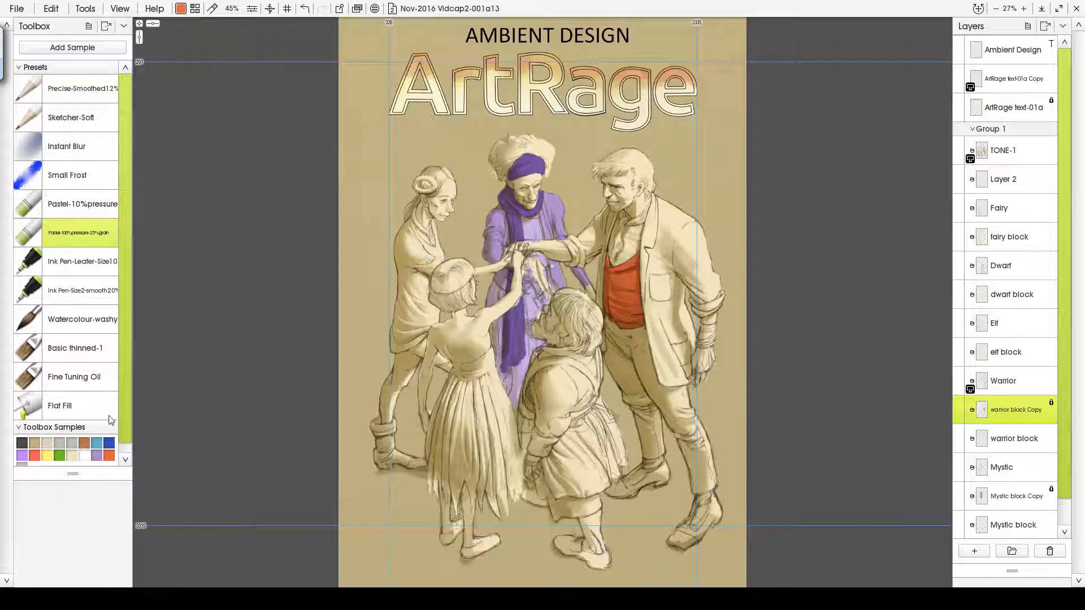
- Mix a dark red and start painting the collar and shoulders of the warrior's coat
{"action": "left_click", "coordinate": [180, 8]}
{"action": "left_click", "coordinate": [124, 88]}
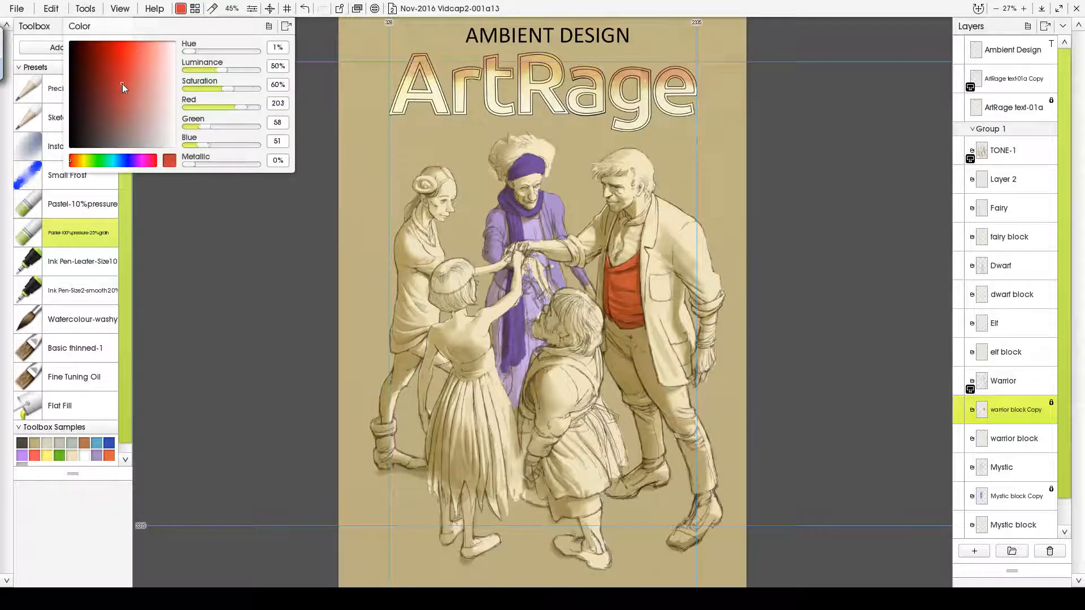
{"action": "left_click_drag", "start_coordinate": [122, 84], "coordinate": [119, 89]}
{"action": "mouse_move", "coordinate": [660, 219]}
{"action": "left_mouse_down"}
{"action": "mouse_move", "coordinate": [653, 246]}
{"action": "mouse_move", "coordinate": [651, 213]}
{"action": "mouse_move", "coordinate": [647, 248]}
{"action": "mouse_move", "coordinate": [655, 193]}
{"action": "mouse_move", "coordinate": [644, 246]}
{"action": "left_mouse_up"}
{"action": "left_click", "coordinate": [182, 9]}
{"action": "left_click", "coordinate": [114, 93]}
{"action": "left_click_drag", "start_coordinate": [657, 211], "coordinate": [681, 237]}
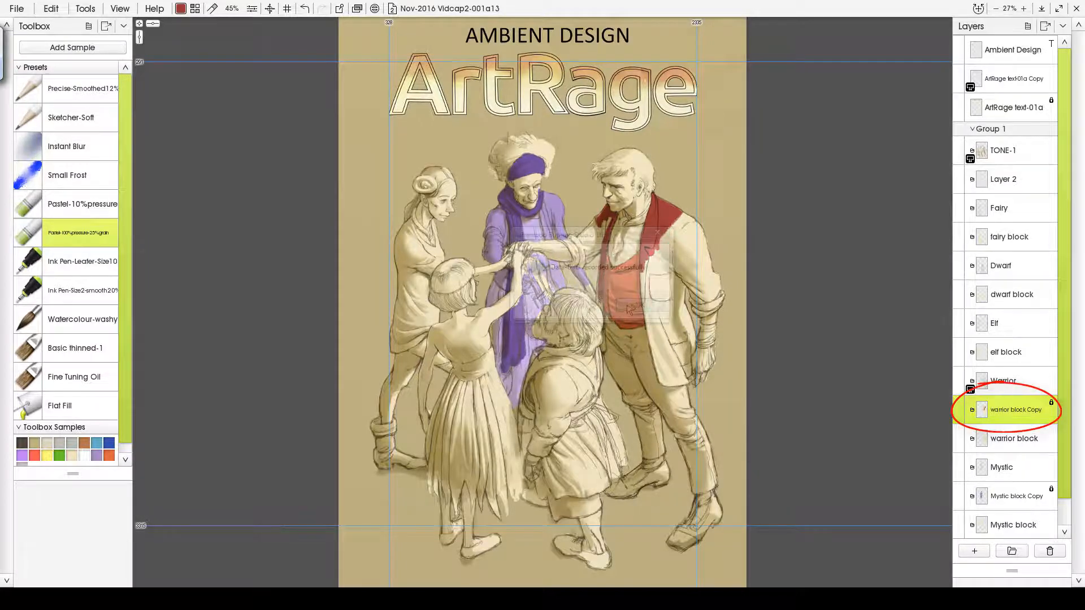
- Fill the warrior's sleeves and remaining coat with dark red, then enlarge the toolbox samples area and regroup the purple sample
{"action": "left_click", "coordinate": [630, 310]}
{"action": "left_click_drag", "start_coordinate": [594, 228], "coordinate": [582, 240]}
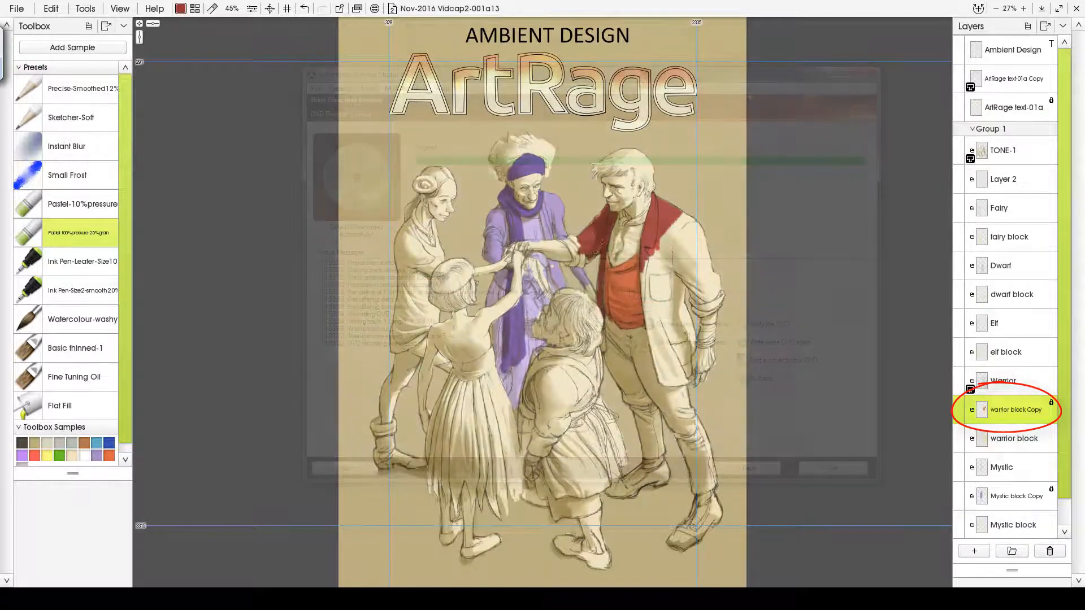
{"action": "mouse_move", "coordinate": [592, 244]}
{"action": "left_mouse_down"}
{"action": "mouse_move", "coordinate": [579, 257]}
{"action": "mouse_move", "coordinate": [570, 239]}
{"action": "mouse_move", "coordinate": [581, 256]}
{"action": "left_mouse_up"}
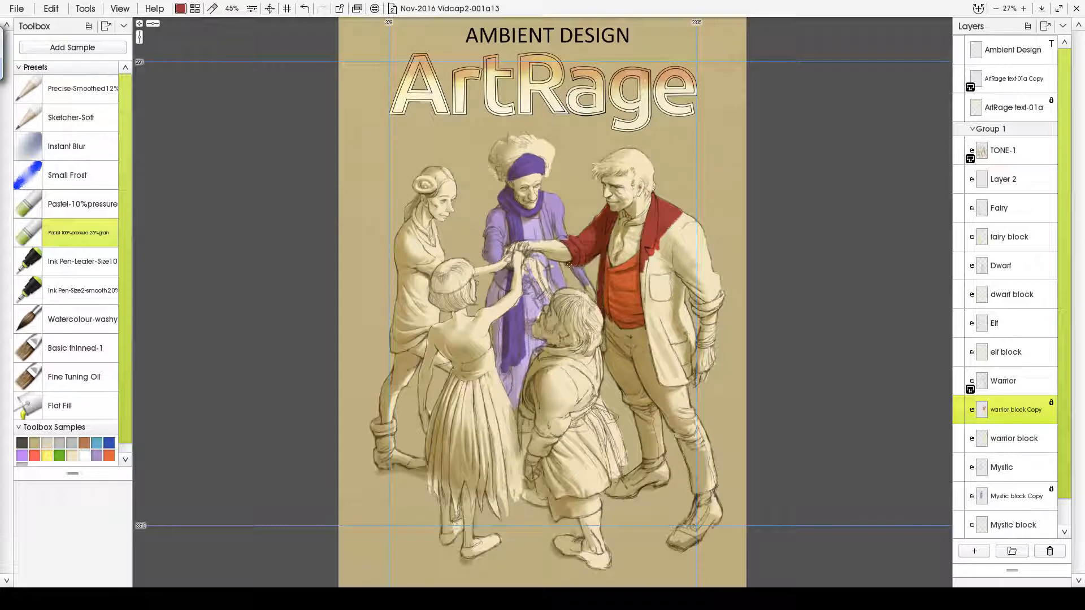
{"action": "mouse_move", "coordinate": [678, 219]}
{"action": "left_mouse_down"}
{"action": "mouse_move", "coordinate": [645, 295]}
{"action": "mouse_move", "coordinate": [647, 329]}
{"action": "mouse_move", "coordinate": [657, 254]}
{"action": "mouse_move", "coordinate": [692, 271]}
{"action": "mouse_move", "coordinate": [667, 317]}
{"action": "mouse_move", "coordinate": [705, 242]}
{"action": "mouse_move", "coordinate": [719, 302]}
{"action": "mouse_move", "coordinate": [665, 326]}
{"action": "mouse_move", "coordinate": [652, 356]}
{"action": "mouse_move", "coordinate": [661, 384]}
{"action": "mouse_move", "coordinate": [683, 328]}
{"action": "mouse_move", "coordinate": [693, 355]}
{"action": "mouse_move", "coordinate": [665, 383]}
{"action": "mouse_move", "coordinate": [679, 372]}
{"action": "left_mouse_up"}
{"action": "left_click_drag", "start_coordinate": [683, 327], "coordinate": [676, 332]}
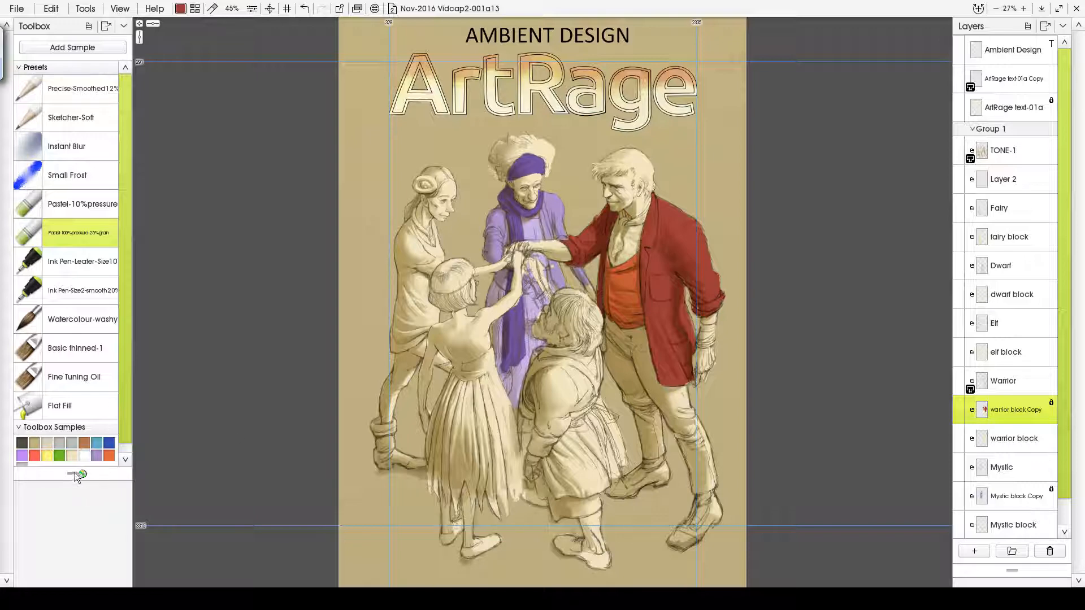
{"action": "left_click_drag", "start_coordinate": [75, 473], "coordinate": [74, 526]}
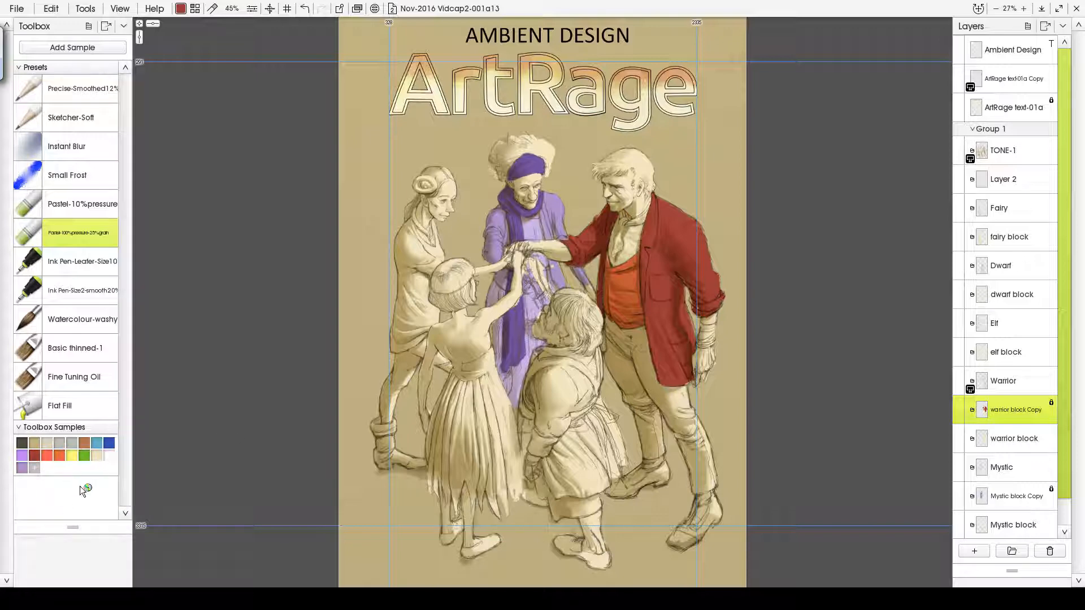
{"action": "left_click_drag", "start_coordinate": [20, 467], "coordinate": [33, 456]}
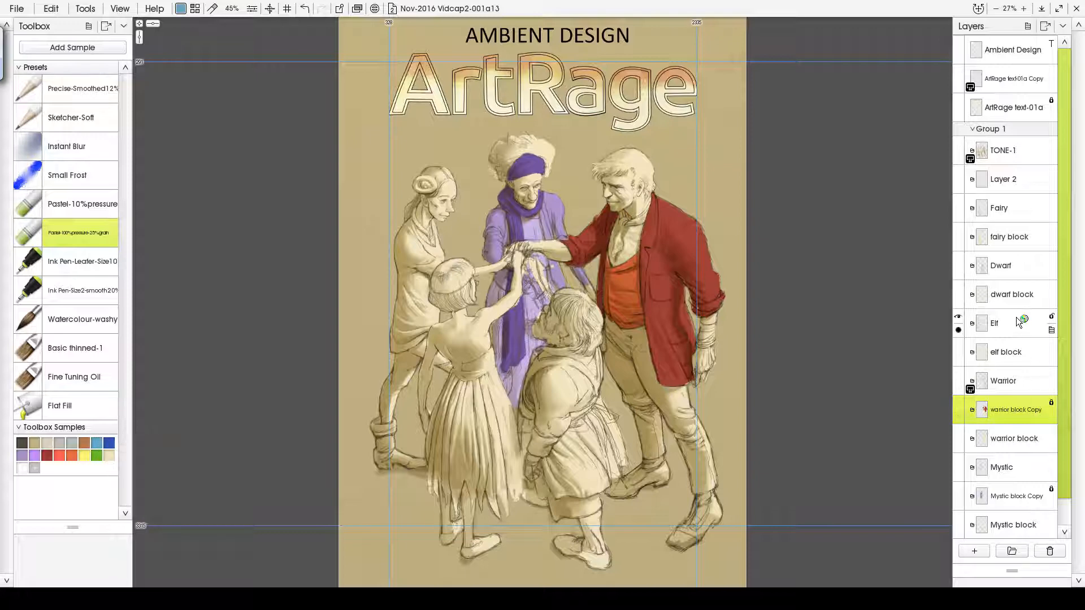
- Duplicate the elf block layer and lock the transparency of the copy
{"action": "left_click", "coordinate": [1049, 358]}
{"action": "left_click", "coordinate": [1051, 358]}
{"action": "left_click", "coordinate": [929, 205]}
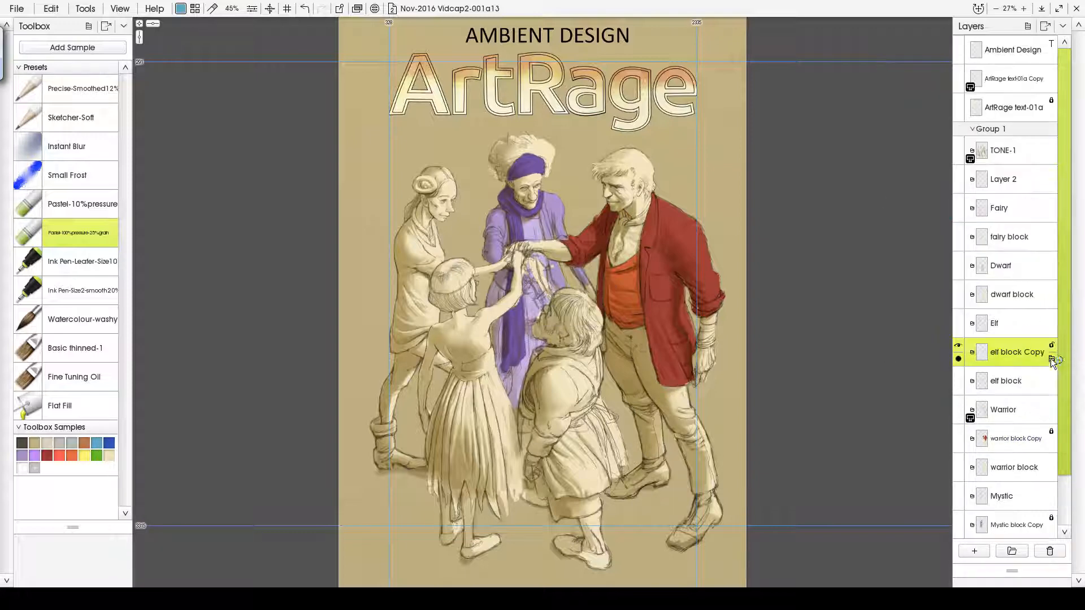
{"action": "left_click", "coordinate": [1049, 351]}
{"action": "left_click", "coordinate": [1018, 352]}
- Paint the elf's tunic light blue and the leggings dark blue using the toolbox samples
{"action": "mouse_move", "coordinate": [402, 238]}
{"action": "left_mouse_down"}
{"action": "mouse_move", "coordinate": [412, 223]}
{"action": "mouse_move", "coordinate": [427, 254]}
{"action": "mouse_move", "coordinate": [438, 243]}
{"action": "mouse_move", "coordinate": [404, 297]}
{"action": "mouse_move", "coordinate": [398, 333]}
{"action": "mouse_move", "coordinate": [411, 341]}
{"action": "mouse_move", "coordinate": [432, 302]}
{"action": "mouse_move", "coordinate": [427, 265]}
{"action": "left_mouse_up"}
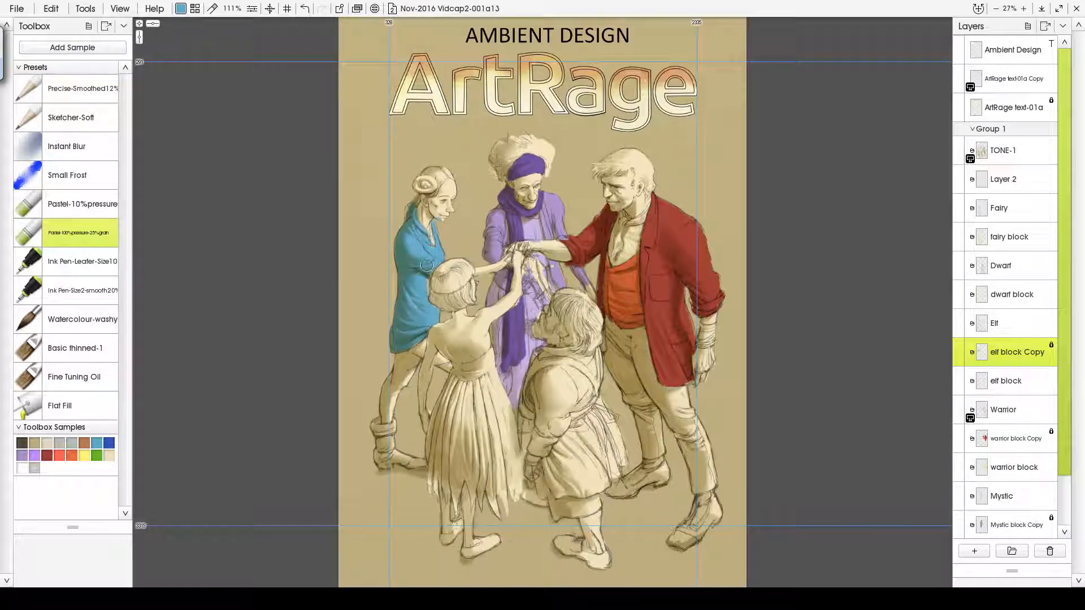
{"action": "left_click", "coordinate": [109, 443]}
{"action": "mouse_move", "coordinate": [396, 379]}
{"action": "left_mouse_down"}
{"action": "mouse_move", "coordinate": [427, 348]}
{"action": "mouse_move", "coordinate": [448, 368]}
{"action": "left_mouse_up"}
{"action": "mouse_move", "coordinate": [400, 385]}
{"action": "left_mouse_down"}
{"action": "mouse_move", "coordinate": [387, 416]}
{"action": "mouse_move", "coordinate": [400, 395]}
{"action": "left_mouse_up"}
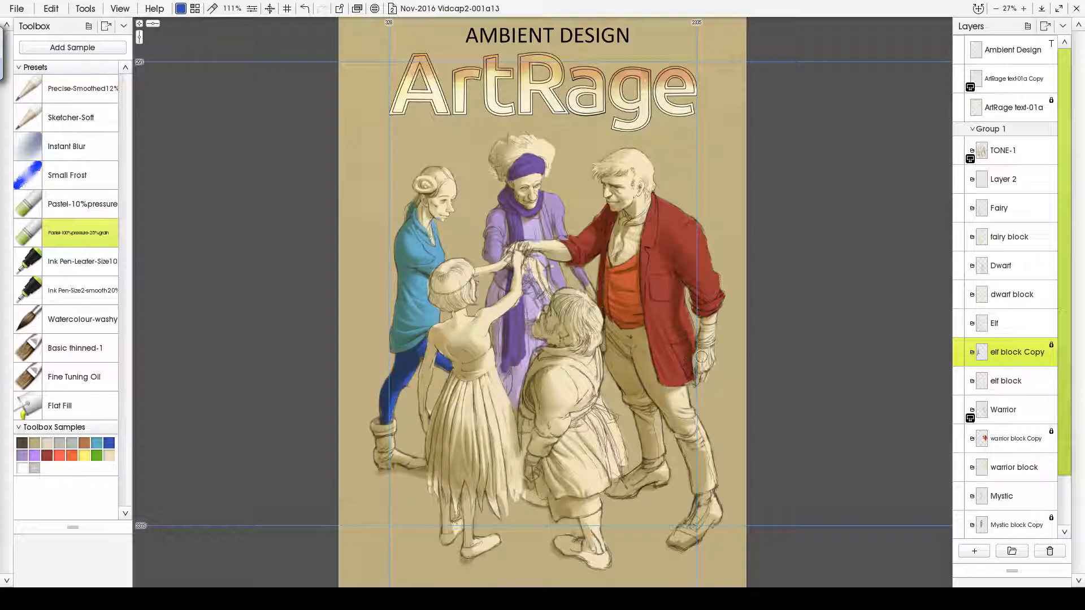
- Duplicate the fairy block layer and lock the transparency of the copy
{"action": "right_click", "coordinate": [1024, 237]}
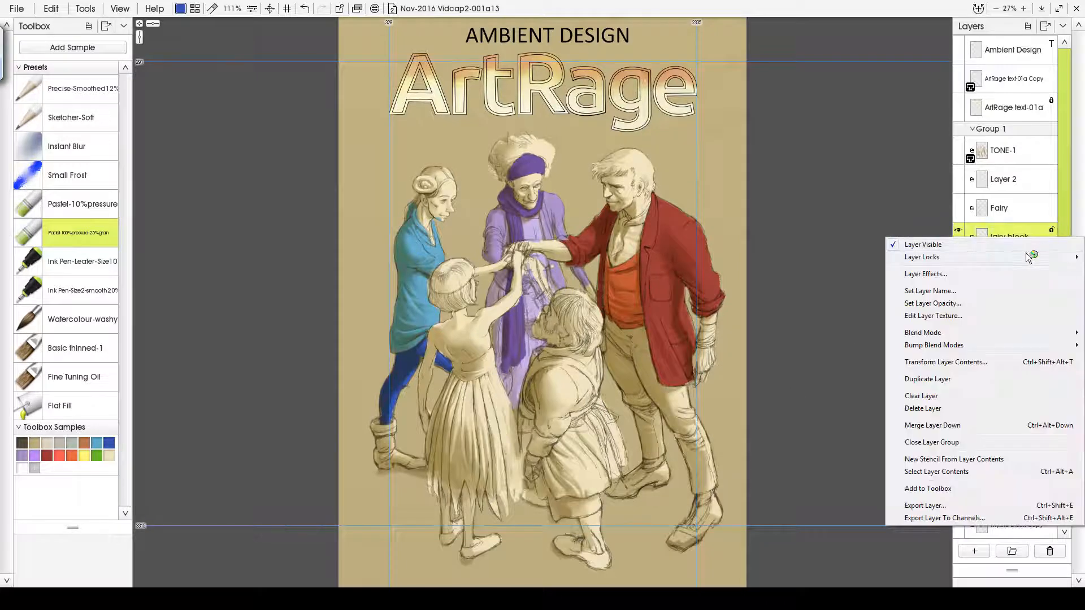
{"action": "left_click", "coordinate": [961, 380]}
{"action": "left_click", "coordinate": [1050, 230]}
{"action": "left_click", "coordinate": [1052, 246]}
- Paint the fairy's dress green, then blend yellow into its ragged hem with the Pastel-10%pressure preset and a stronger yellow
{"action": "left_click", "coordinate": [97, 456]}
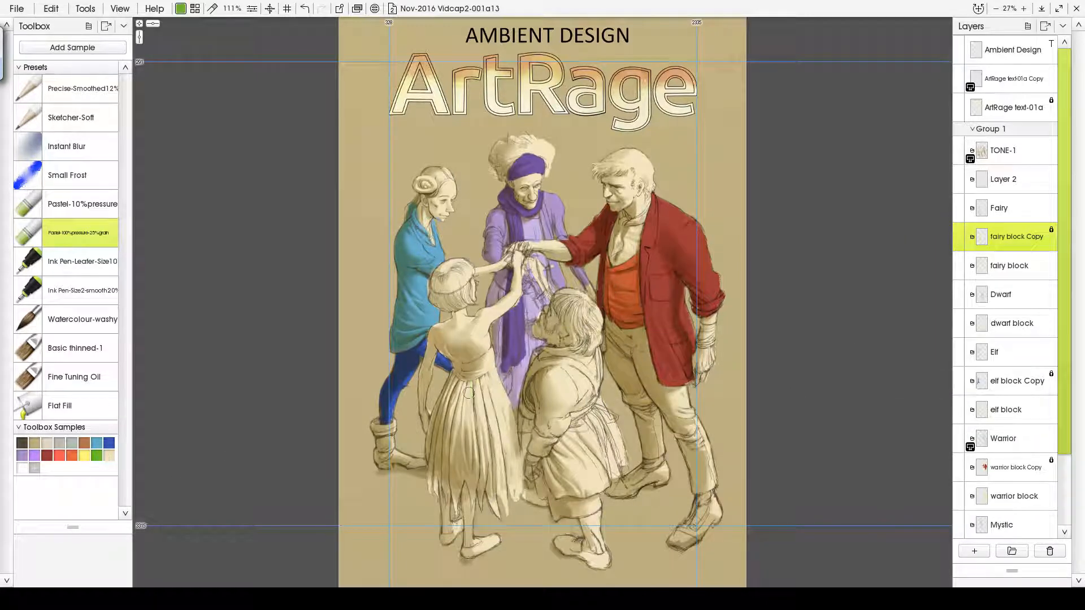
{"action": "mouse_move", "coordinate": [469, 390]}
{"action": "left_mouse_down"}
{"action": "mouse_move", "coordinate": [454, 374]}
{"action": "mouse_move", "coordinate": [487, 368]}
{"action": "mouse_move", "coordinate": [486, 432]}
{"action": "mouse_move", "coordinate": [435, 458]}
{"action": "mouse_move", "coordinate": [508, 451]}
{"action": "mouse_move", "coordinate": [500, 416]}
{"action": "mouse_move", "coordinate": [496, 479]}
{"action": "mouse_move", "coordinate": [458, 470]}
{"action": "mouse_move", "coordinate": [482, 432]}
{"action": "left_mouse_up"}
{"action": "left_click", "coordinate": [84, 455]}
{"action": "left_click", "coordinate": [84, 209]}
{"action": "mouse_move", "coordinate": [448, 474]}
{"action": "left_mouse_down"}
{"action": "mouse_move", "coordinate": [479, 426]}
{"action": "mouse_move", "coordinate": [453, 460]}
{"action": "mouse_move", "coordinate": [496, 447]}
{"action": "mouse_move", "coordinate": [499, 413]}
{"action": "mouse_move", "coordinate": [527, 502]}
{"action": "mouse_move", "coordinate": [457, 485]}
{"action": "left_mouse_up"}
{"action": "mouse_move", "coordinate": [495, 518]}
{"action": "left_mouse_down"}
{"action": "mouse_move", "coordinate": [487, 402]}
{"action": "mouse_move", "coordinate": [503, 400]}
{"action": "mouse_move", "coordinate": [512, 494]}
{"action": "mouse_move", "coordinate": [431, 457]}
{"action": "mouse_move", "coordinate": [434, 434]}
{"action": "mouse_move", "coordinate": [457, 472]}
{"action": "mouse_move", "coordinate": [441, 410]}
{"action": "mouse_move", "coordinate": [461, 471]}
{"action": "mouse_move", "coordinate": [515, 511]}
{"action": "mouse_move", "coordinate": [508, 481]}
{"action": "mouse_move", "coordinate": [470, 481]}
{"action": "left_mouse_up"}
{"action": "left_click", "coordinate": [180, 9]}
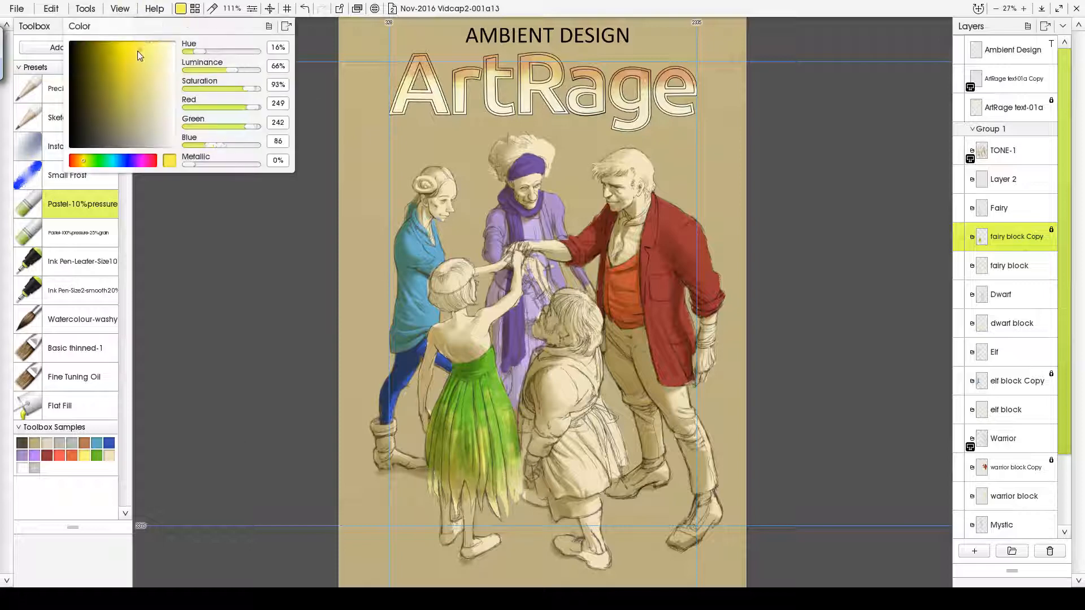
{"action": "left_click", "coordinate": [138, 54]}
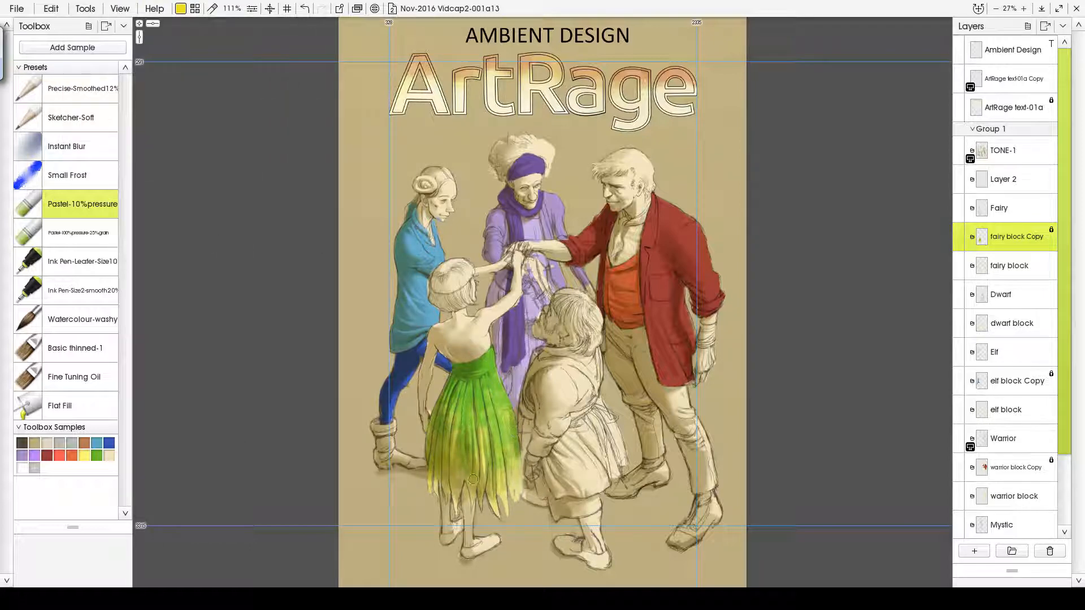
- Duplicate the dwarf block layer and lock the copy
{"action": "right_click", "coordinate": [1014, 323]}
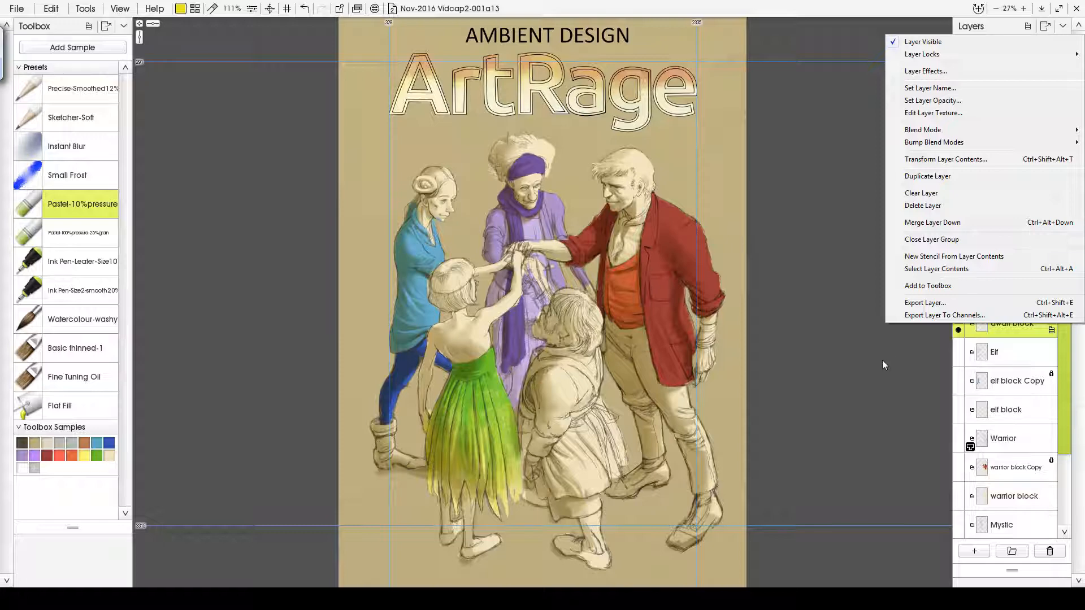
{"action": "left_click", "coordinate": [927, 176]}
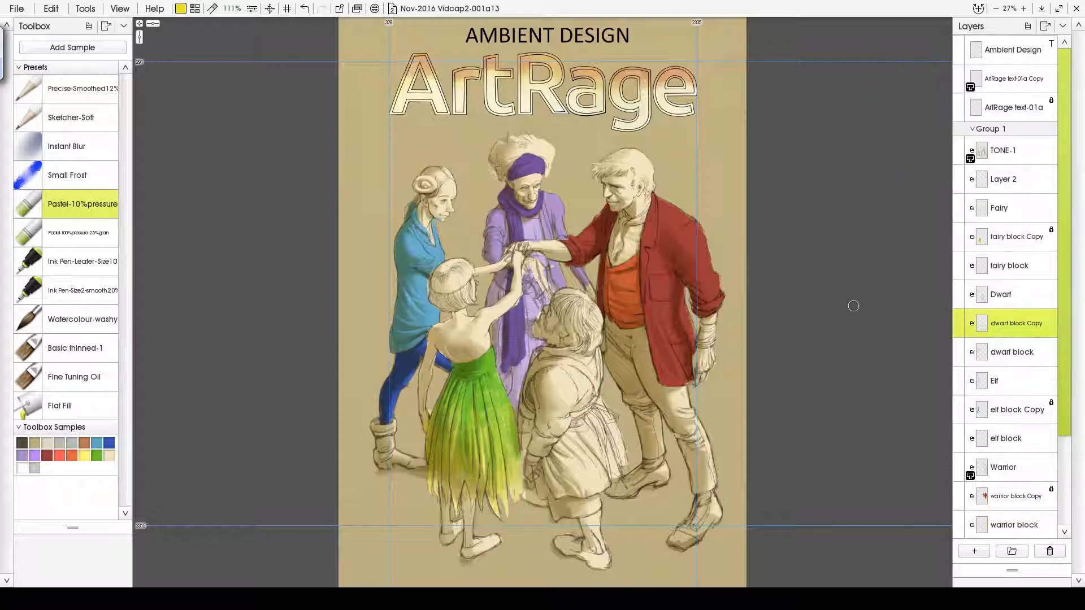
{"action": "left_click", "coordinate": [1051, 316]}
- Tint the dwarf's upper garment pale yellow and paint the band below the skirt in the reddish-brown sample colour
{"action": "mouse_move", "coordinate": [561, 375]}
{"action": "left_mouse_down"}
{"action": "mouse_move", "coordinate": [541, 399]}
{"action": "mouse_move", "coordinate": [569, 371]}
{"action": "mouse_move", "coordinate": [588, 384]}
{"action": "mouse_move", "coordinate": [545, 403]}
{"action": "mouse_move", "coordinate": [592, 364]}
{"action": "mouse_move", "coordinate": [573, 378]}
{"action": "left_mouse_up"}
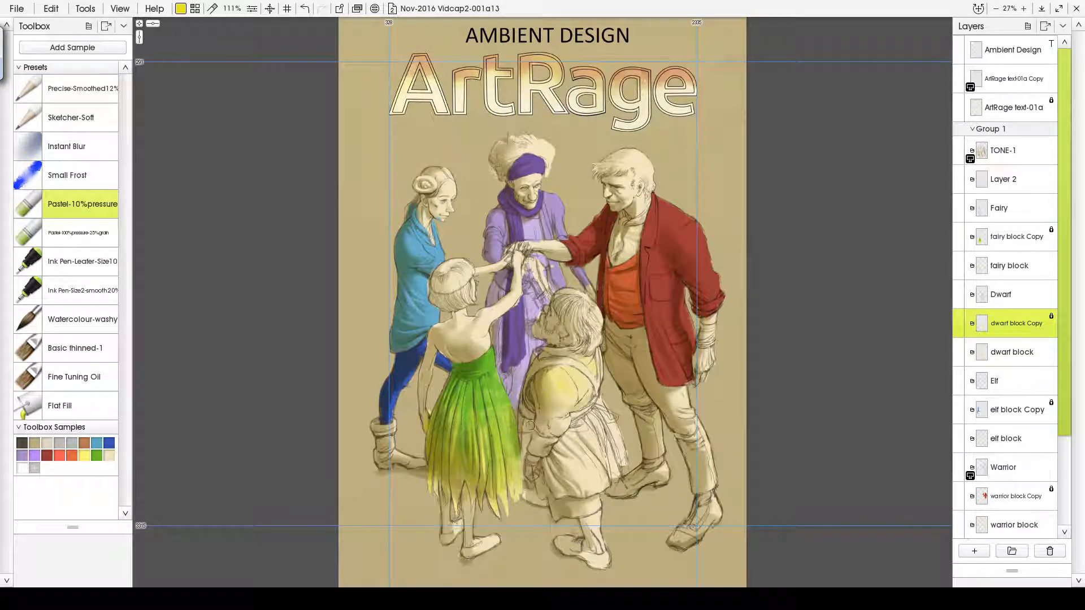
{"action": "left_click", "coordinate": [85, 443]}
{"action": "mouse_move", "coordinate": [552, 502]}
{"action": "left_mouse_down"}
{"action": "mouse_move", "coordinate": [557, 515]}
{"action": "mouse_move", "coordinate": [581, 511]}
{"action": "mouse_move", "coordinate": [550, 500]}
{"action": "mouse_move", "coordinate": [599, 499]}
{"action": "left_mouse_up"}
- Return to the Pastel-100%pressure-25%grain preset, mix a bright orange and save it beside the other orange samples
{"action": "left_click", "coordinate": [79, 233]}
{"action": "left_click", "coordinate": [181, 9]}
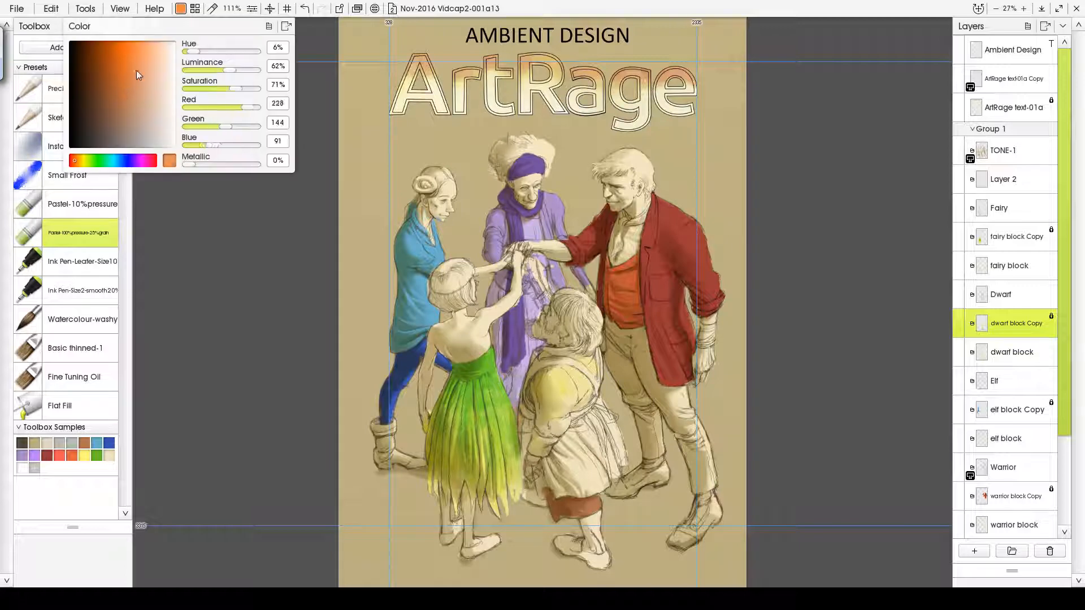
{"action": "left_click_drag", "start_coordinate": [137, 70], "coordinate": [136, 44]}
{"action": "left_click", "coordinate": [35, 467]}
{"action": "left_click_drag", "start_coordinate": [35, 467], "coordinate": [64, 458]}
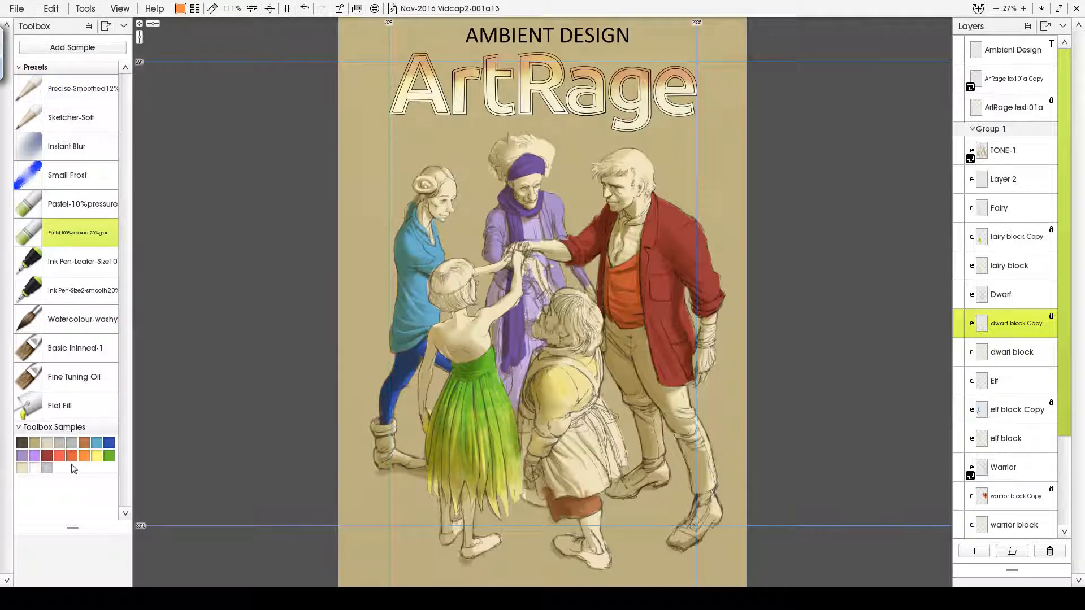
- Paint the dwarf's shirt and sleeves bright orange on the dwarf block copy
{"action": "mouse_move", "coordinate": [551, 395]}
{"action": "left_mouse_down"}
{"action": "mouse_move", "coordinate": [537, 449]}
{"action": "mouse_move", "coordinate": [547, 389]}
{"action": "mouse_move", "coordinate": [560, 398]}
{"action": "mouse_move", "coordinate": [579, 378]}
{"action": "mouse_move", "coordinate": [590, 399]}
{"action": "mouse_move", "coordinate": [588, 390]}
{"action": "left_mouse_up"}
{"action": "mouse_move", "coordinate": [542, 355]}
{"action": "left_mouse_down"}
{"action": "mouse_move", "coordinate": [590, 362]}
{"action": "mouse_move", "coordinate": [573, 364]}
{"action": "left_mouse_up"}
- On the warrior block copy, blend the light red sample into the man's jacket with the Pastel-10%pressure preset
{"action": "left_click", "coordinate": [1015, 496]}
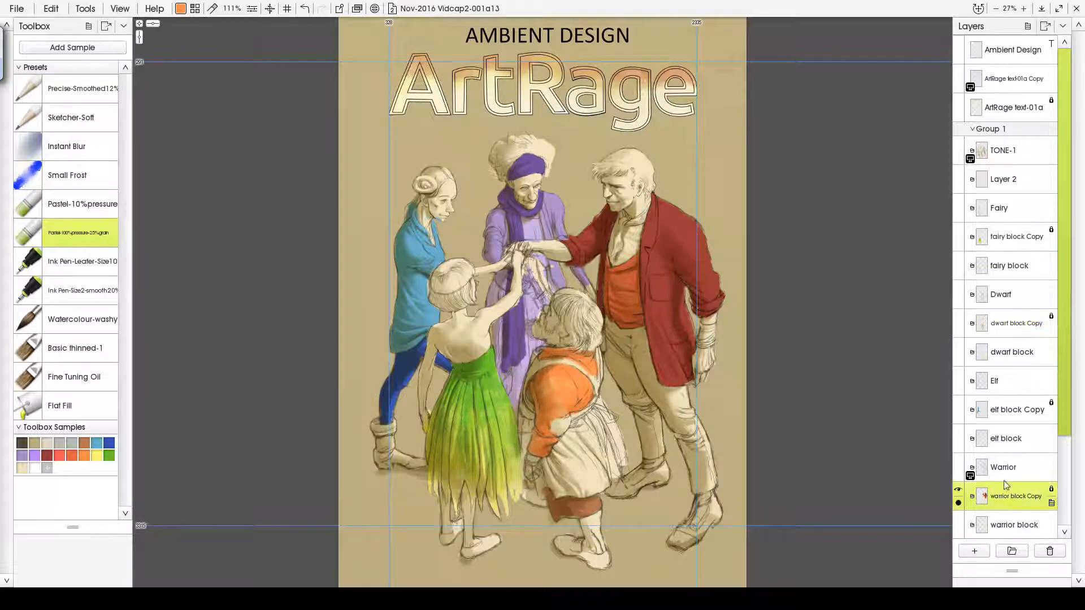
{"action": "left_click", "coordinate": [60, 455]}
{"action": "left_click", "coordinate": [181, 7]}
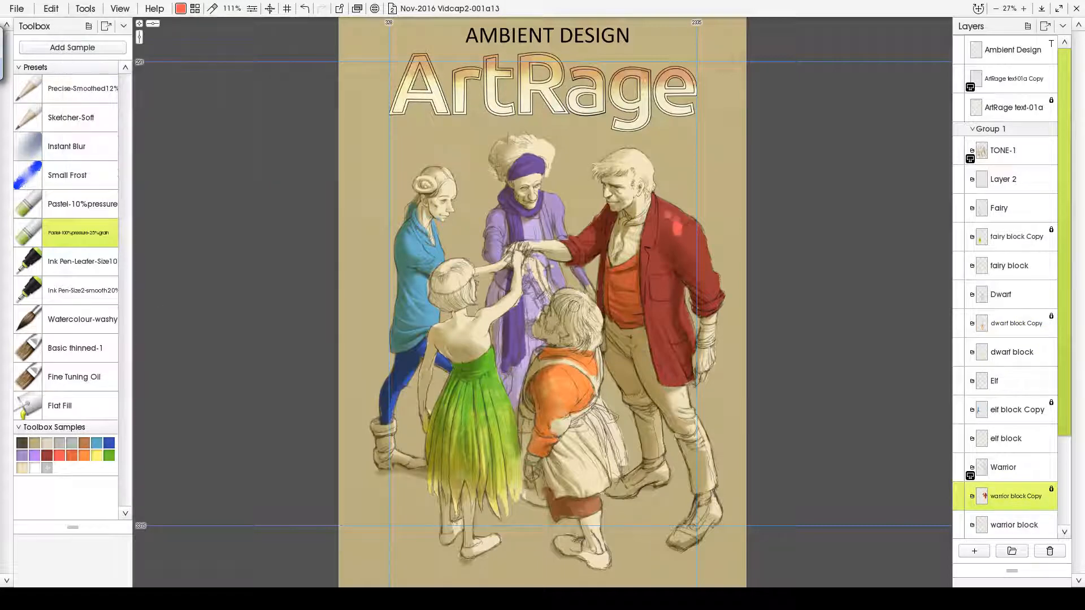
{"action": "left_click", "coordinate": [85, 205]}
{"action": "mouse_move", "coordinate": [679, 216]}
{"action": "left_mouse_down"}
{"action": "mouse_move", "coordinate": [667, 235]}
{"action": "mouse_move", "coordinate": [705, 237]}
{"action": "mouse_move", "coordinate": [706, 267]}
{"action": "mouse_move", "coordinate": [697, 239]}
{"action": "mouse_move", "coordinate": [711, 257]}
{"action": "mouse_move", "coordinate": [698, 278]}
{"action": "left_mouse_up"}
{"action": "left_click_drag", "start_coordinate": [651, 244], "coordinate": [645, 265]}
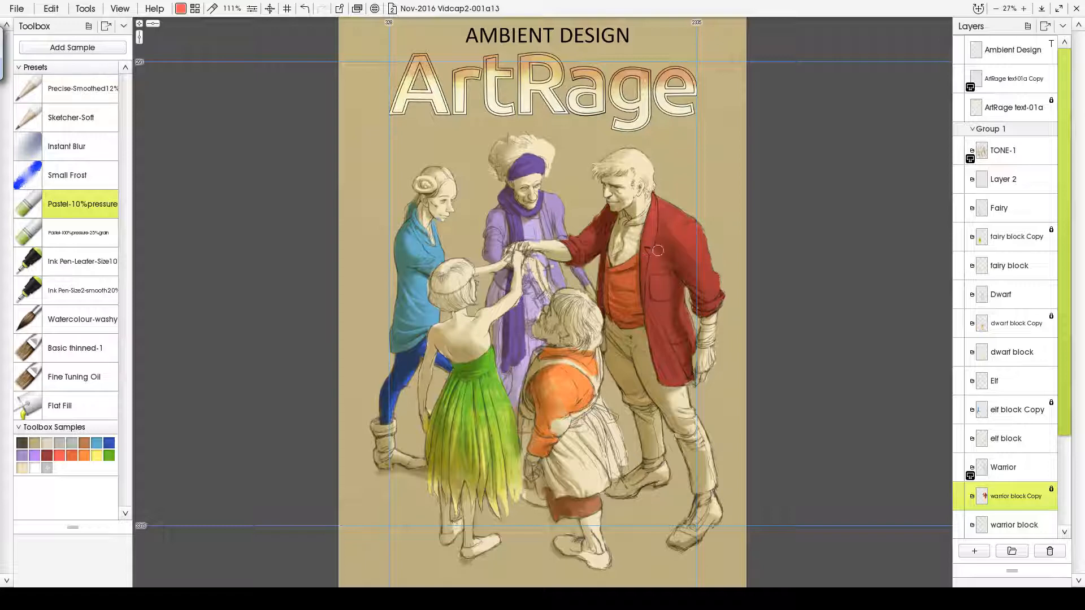
- Mix a muted orange-brown from the orange sample and paint the warrior's trousers with the Pastel-100%pressure-25%grain preset
{"action": "left_click", "coordinate": [84, 455]}
{"action": "left_click", "coordinate": [181, 9]}
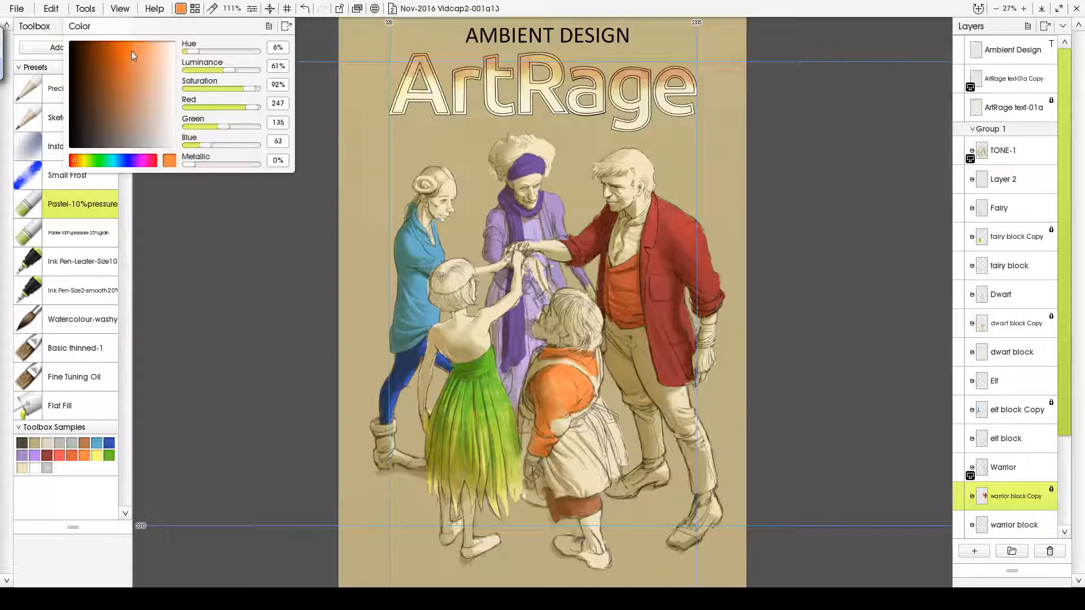
{"action": "left_click_drag", "start_coordinate": [131, 51], "coordinate": [132, 96]}
{"action": "left_click", "coordinate": [82, 233]}
{"action": "mouse_move", "coordinate": [623, 368]}
{"action": "left_mouse_down"}
{"action": "mouse_move", "coordinate": [610, 330]}
{"action": "mouse_move", "coordinate": [641, 337]}
{"action": "mouse_move", "coordinate": [639, 391]}
{"action": "mouse_move", "coordinate": [696, 395]}
{"action": "mouse_move", "coordinate": [707, 423]}
{"action": "mouse_move", "coordinate": [692, 485]}
{"action": "mouse_move", "coordinate": [713, 484]}
{"action": "mouse_move", "coordinate": [642, 443]}
{"action": "mouse_move", "coordinate": [652, 447]}
{"action": "mouse_move", "coordinate": [676, 339]}
{"action": "mouse_move", "coordinate": [690, 402]}
{"action": "mouse_move", "coordinate": [664, 395]}
{"action": "mouse_move", "coordinate": [665, 363]}
{"action": "mouse_move", "coordinate": [675, 382]}
{"action": "mouse_move", "coordinate": [703, 359]}
{"action": "mouse_move", "coordinate": [265, 282]}
{"action": "left_mouse_up"}
- Unlock the warrior block copy's transparency and touch up the jacket's edges with red sampled from the painting
{"action": "left_click", "coordinate": [1051, 489]}
{"action": "left_click", "coordinate": [1031, 491]}
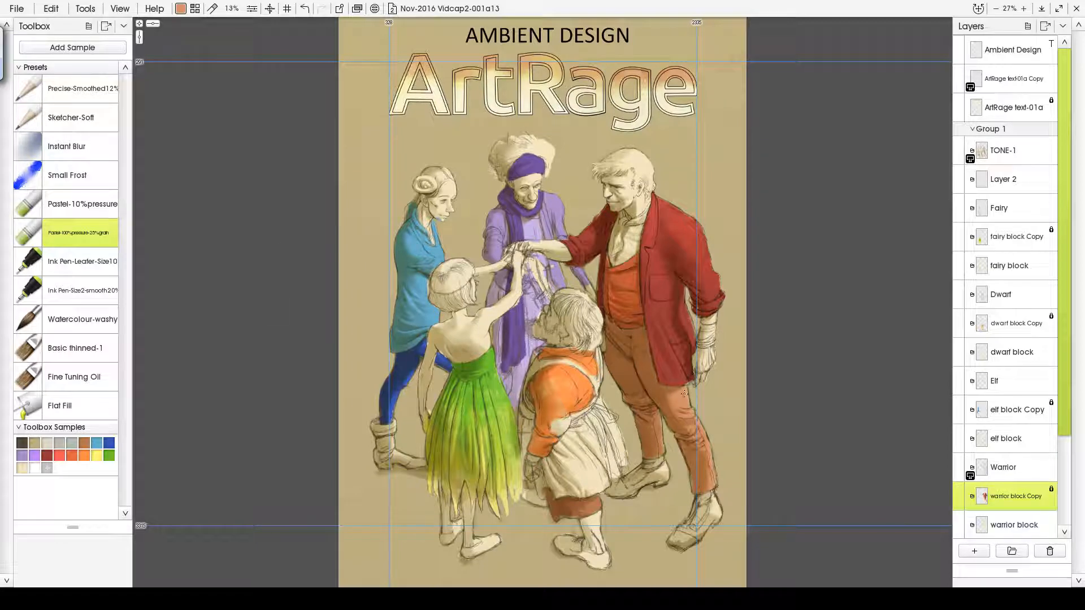
{"action": "left_click", "coordinate": [1051, 491]}
{"action": "left_click", "coordinate": [1033, 507]}
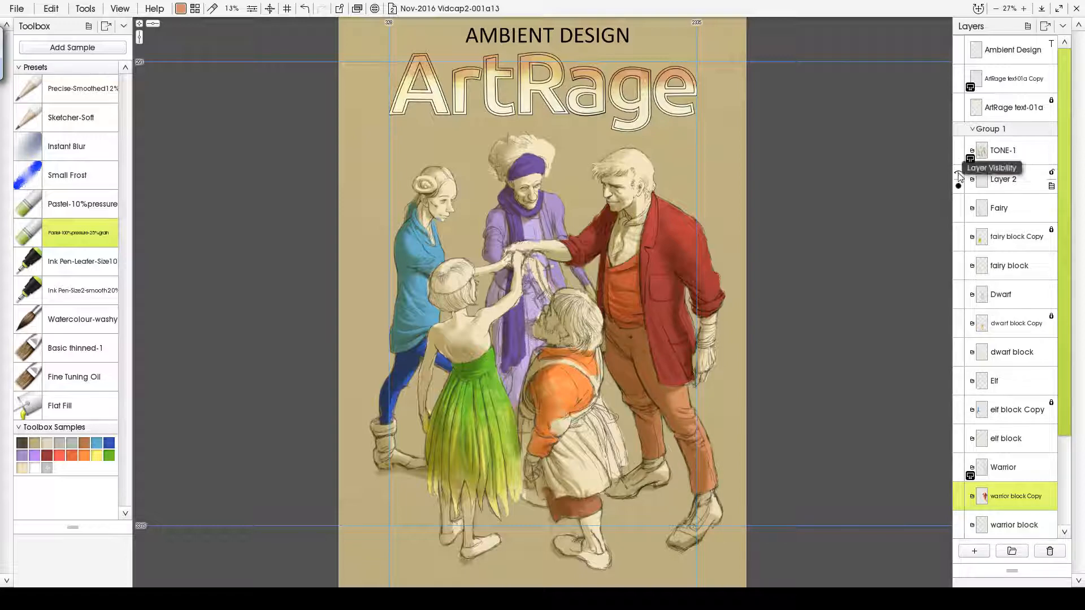
{"action": "left_click", "coordinate": [600, 278], "text": "alt"}
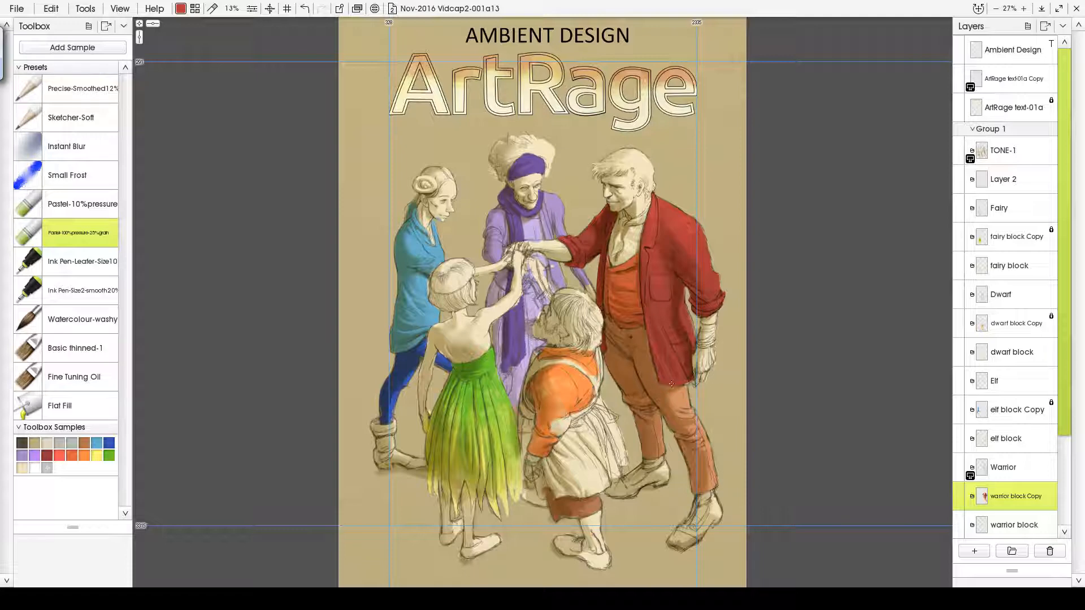
{"action": "left_click_drag", "start_coordinate": [672, 384], "coordinate": [672, 381]}
- Paint the warrior's neckerchief dark red, touch up the waistcoat and sleeve with sampled colours, and lock the layer's transparency again
{"action": "mouse_move", "coordinate": [621, 224]}
{"action": "left_mouse_down"}
{"action": "mouse_move", "coordinate": [647, 204]}
{"action": "mouse_move", "coordinate": [622, 244]}
{"action": "left_mouse_up"}
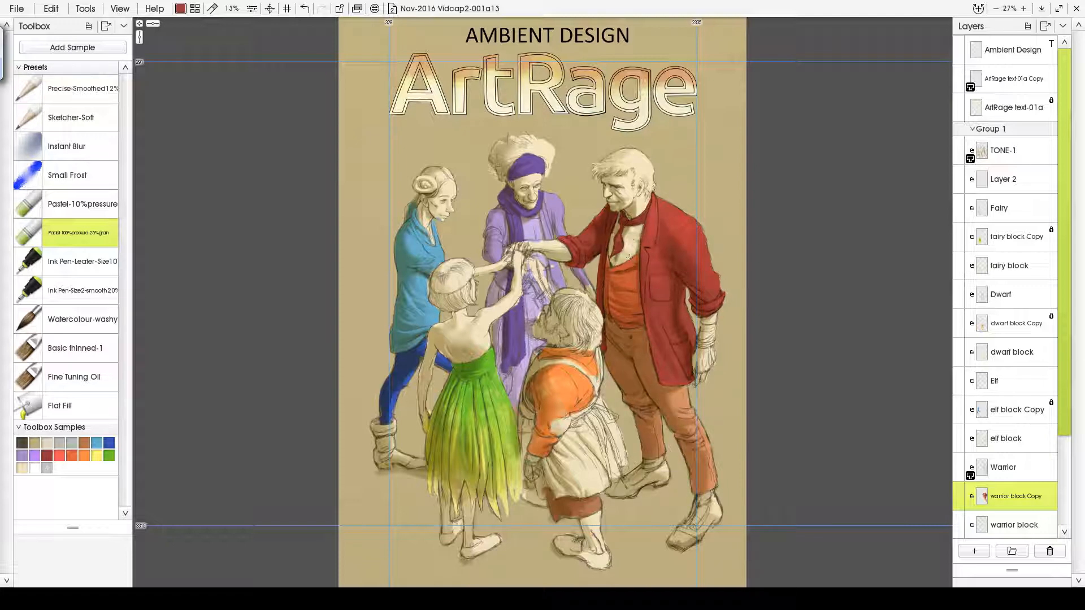
{"action": "left_click", "coordinate": [612, 314], "text": "alt"}
{"action": "left_click", "coordinate": [701, 316], "text": "alt"}
{"action": "left_click", "coordinate": [22, 468]}
{"action": "left_click", "coordinate": [1051, 489]}
- Touch up the elf's clothing edges with sampled blues on the unlocked elf block copy, and lock its transparency again
{"action": "left_click", "coordinate": [1011, 410]}
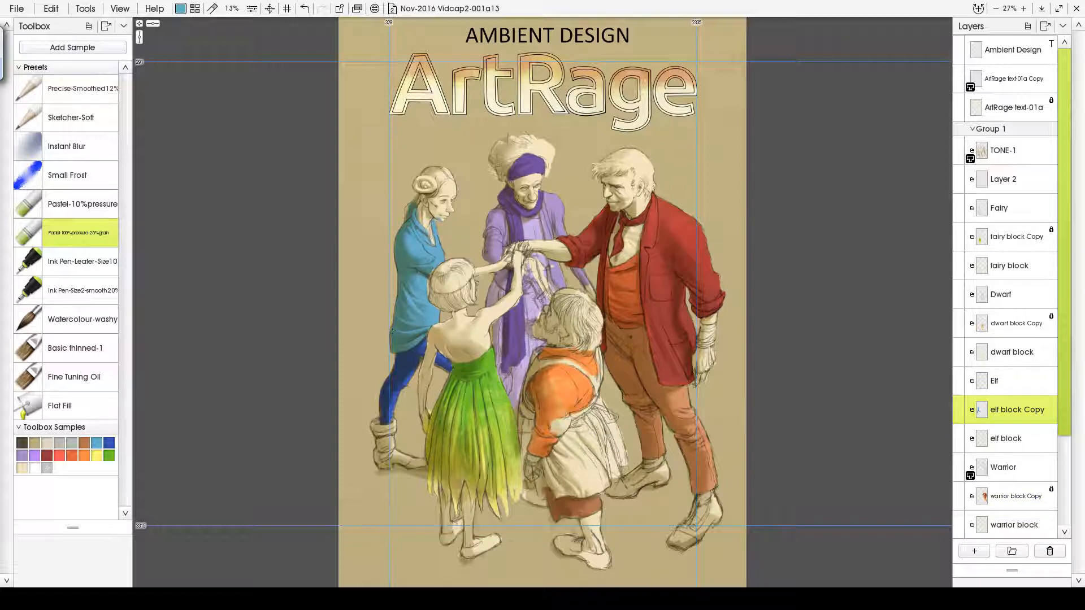
{"action": "left_click", "coordinate": [382, 401], "text": "alt"}
{"action": "left_click", "coordinate": [1051, 404]}
{"action": "left_click", "coordinate": [1044, 420]}
- On the unlocked fairy block copy, touch up the dress with sampled green and tone the fairy's hair with the khaki and cream samples
{"action": "left_click", "coordinate": [1011, 236]}
{"action": "left_click", "coordinate": [450, 376], "text": "alt"}
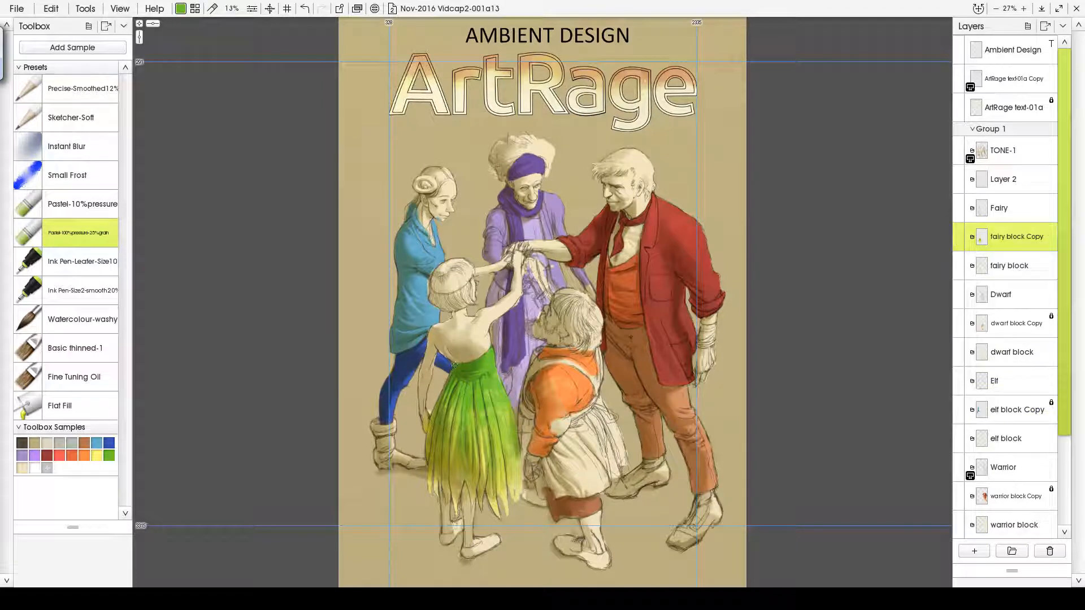
{"action": "mouse_move", "coordinate": [441, 285]}
{"action": "left_mouse_down"}
{"action": "mouse_move", "coordinate": [454, 265]}
{"action": "mouse_move", "coordinate": [433, 282]}
{"action": "mouse_move", "coordinate": [448, 291]}
{"action": "mouse_move", "coordinate": [449, 280]}
{"action": "mouse_move", "coordinate": [433, 302]}
{"action": "mouse_move", "coordinate": [466, 303]}
{"action": "mouse_move", "coordinate": [470, 276]}
{"action": "left_mouse_up"}
{"action": "left_click", "coordinate": [34, 446]}
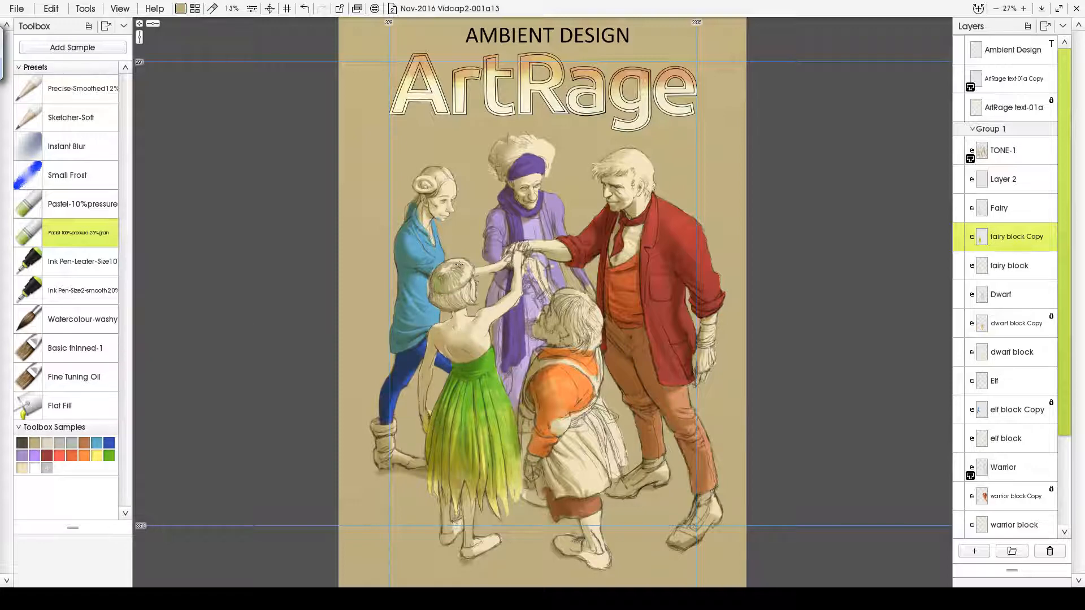
{"action": "left_click", "coordinate": [22, 468]}
{"action": "left_click", "coordinate": [68, 176]}
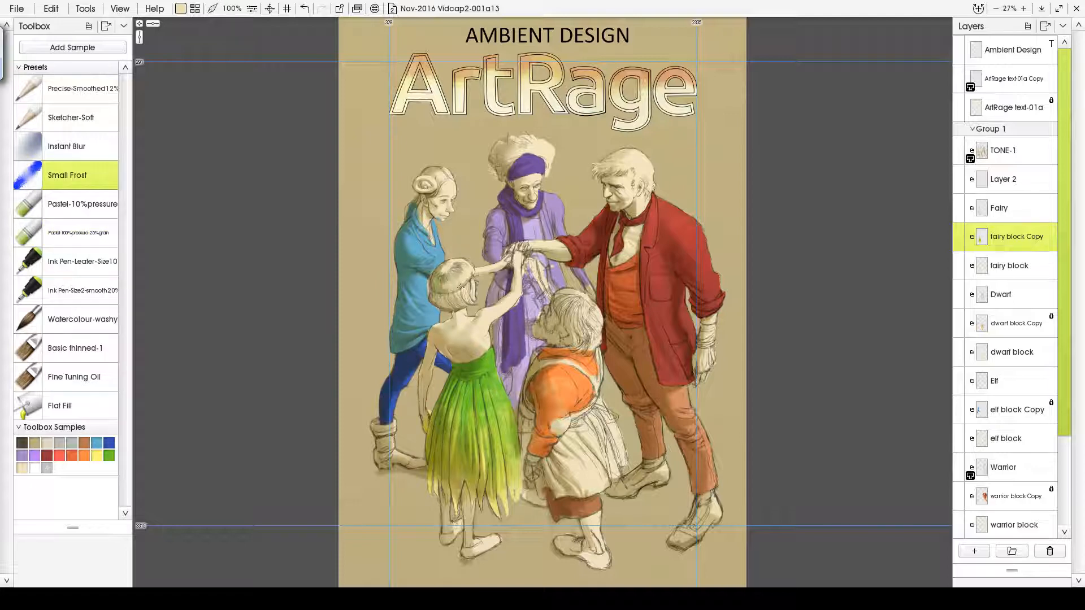
- Lock the transparency of the fairy block copy and hide the original fairy block layer
{"action": "left_click", "coordinate": [1050, 230]}
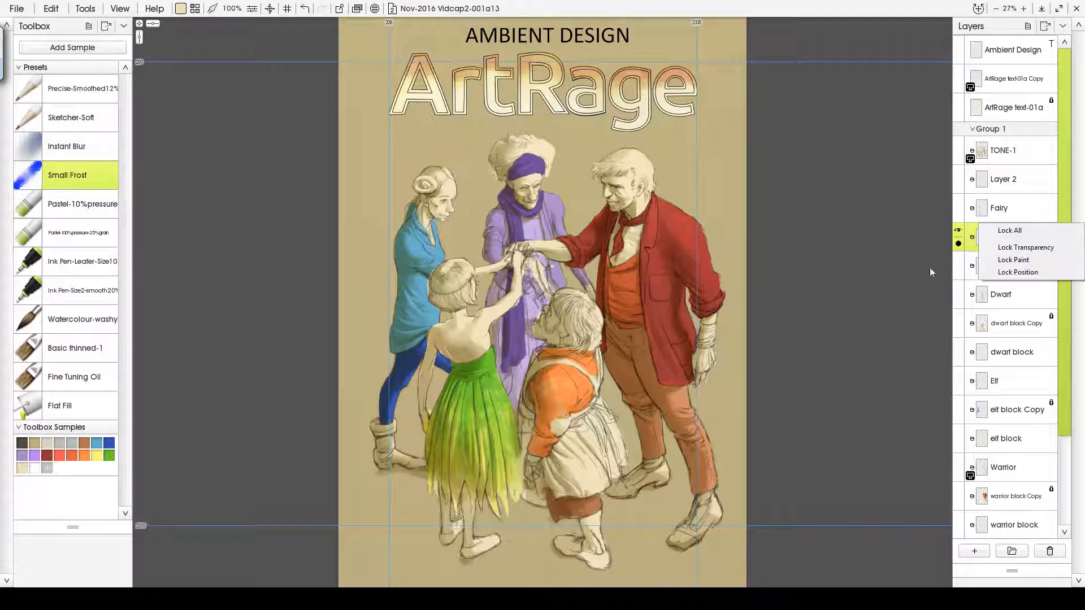
{"action": "left_click", "coordinate": [1002, 250]}
{"action": "left_click", "coordinate": [1051, 231]}
{"action": "left_click", "coordinate": [989, 248]}
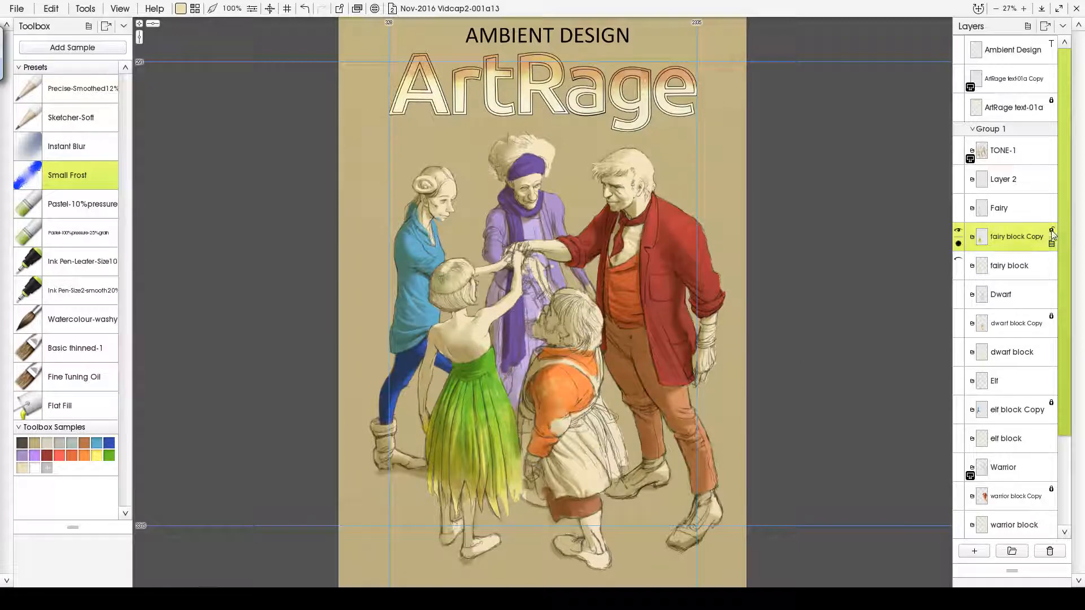
{"action": "left_click", "coordinate": [994, 266]}
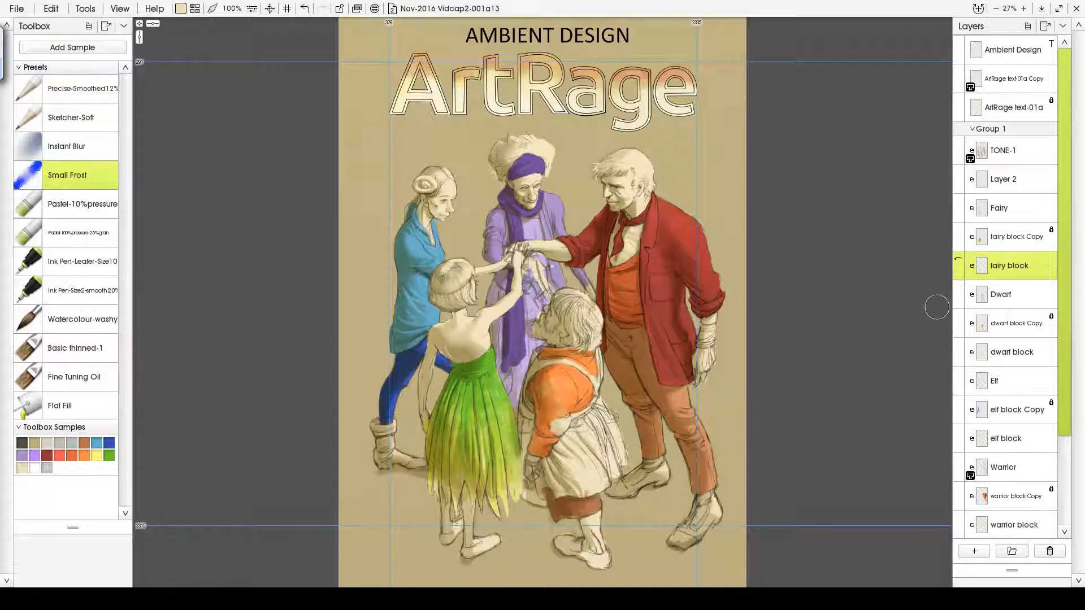
- Mix a pale peach skin colour and paint the elf's face and arm on the elf block copy with the Pastel-100%pressure-25%grain preset
{"action": "left_click", "coordinate": [1011, 410]}
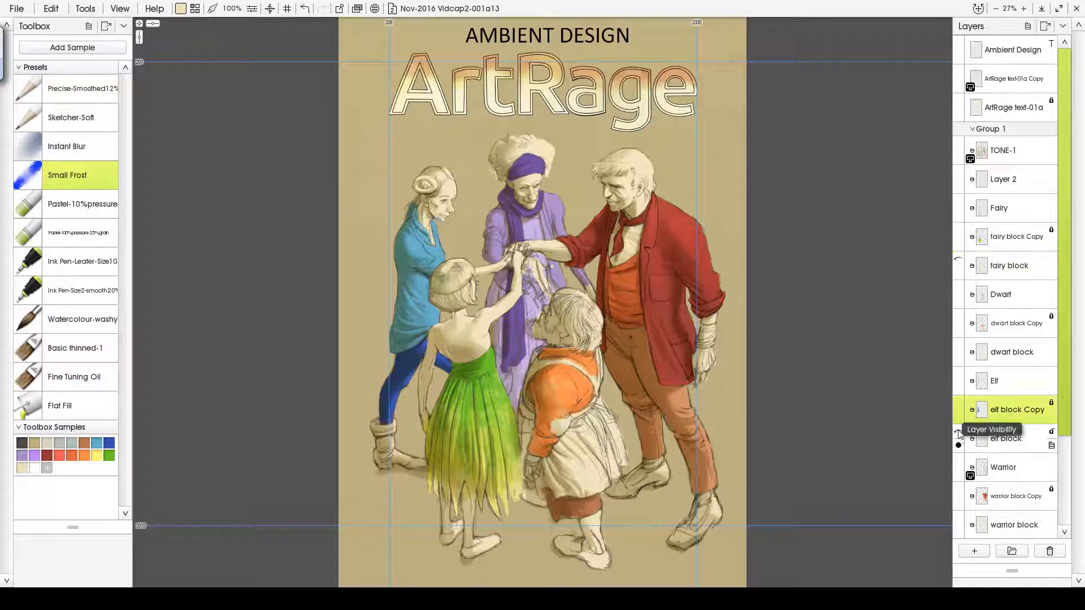
{"action": "left_click", "coordinate": [59, 456]}
{"action": "left_click", "coordinate": [181, 8]}
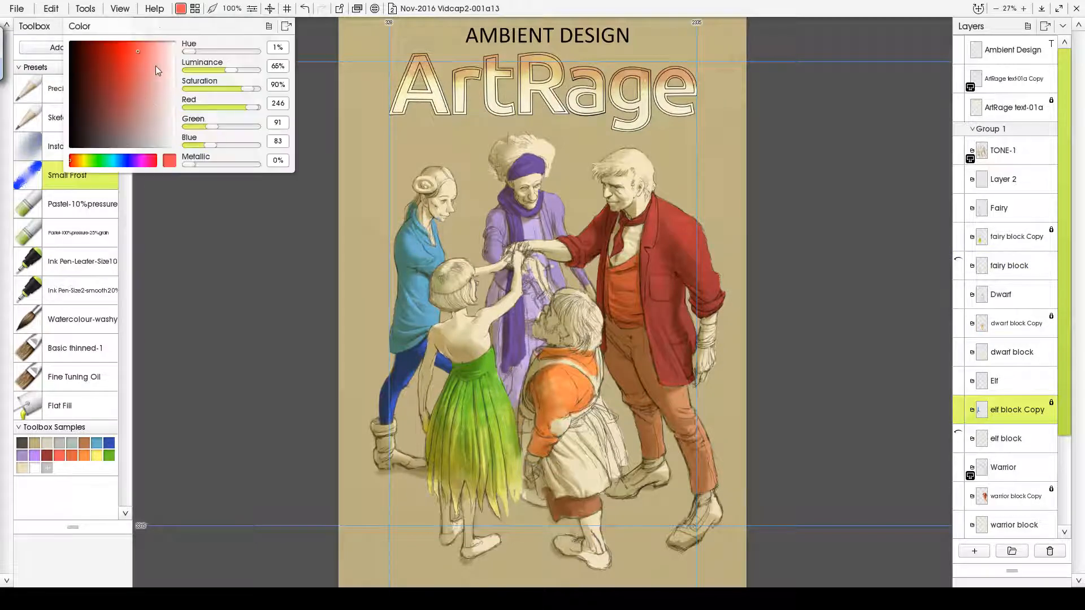
{"action": "left_click", "coordinate": [157, 69]}
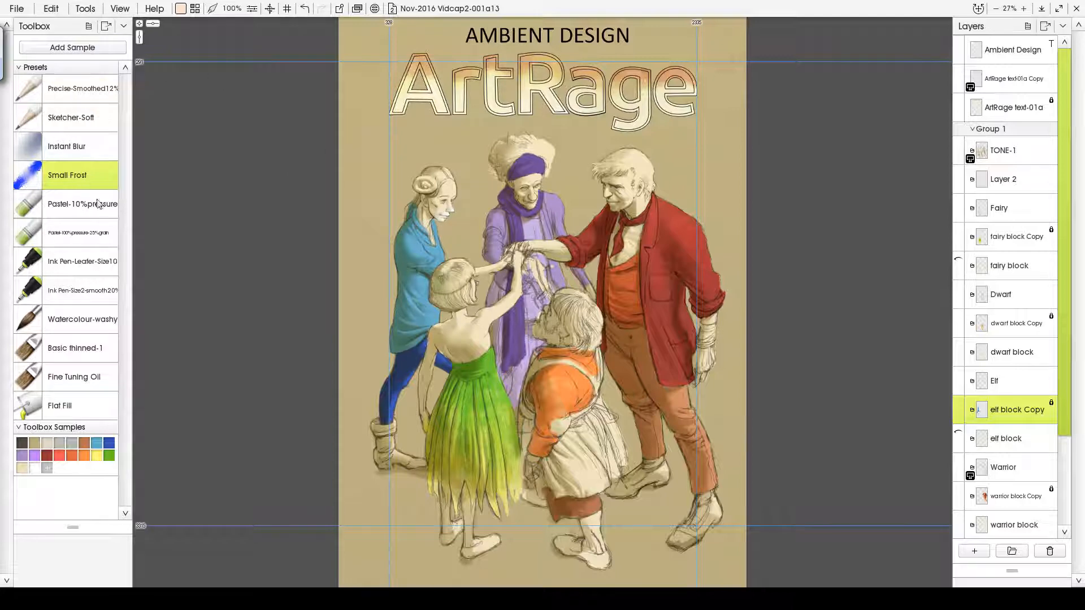
{"action": "left_click", "coordinate": [79, 238]}
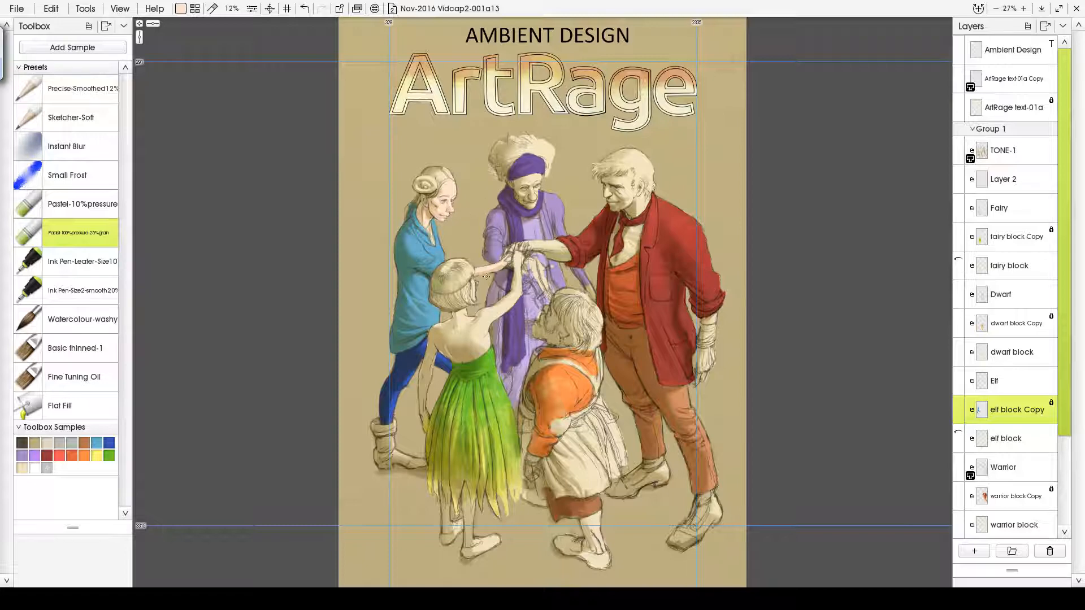
- Paint the fairy's back, arms and legs with the pale peach skin colour on the fairy block copy
{"action": "left_click", "coordinate": [1000, 268]}
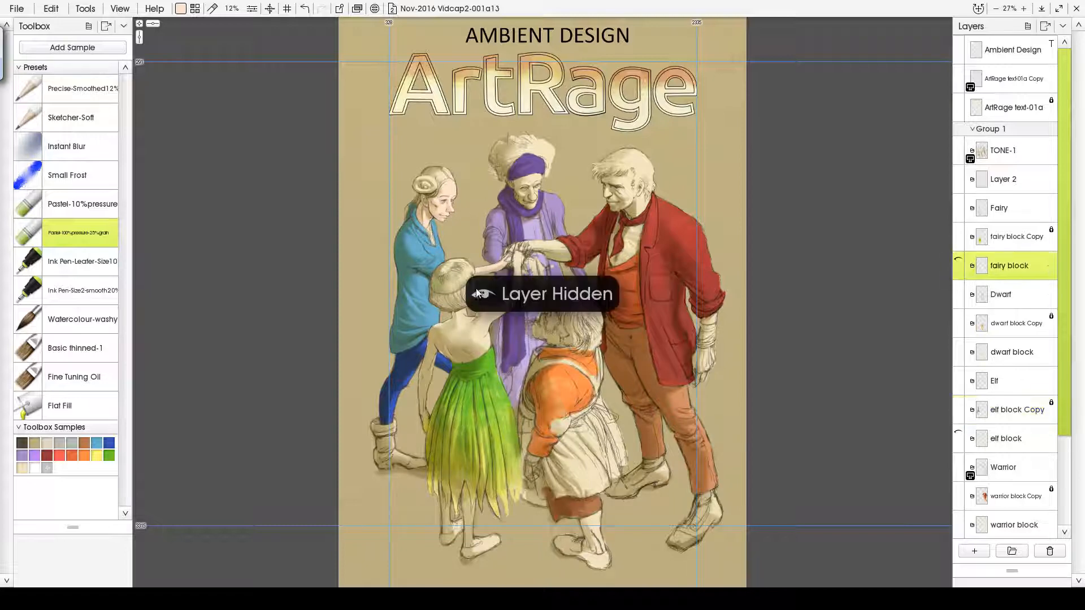
{"action": "left_click", "coordinate": [1011, 243]}
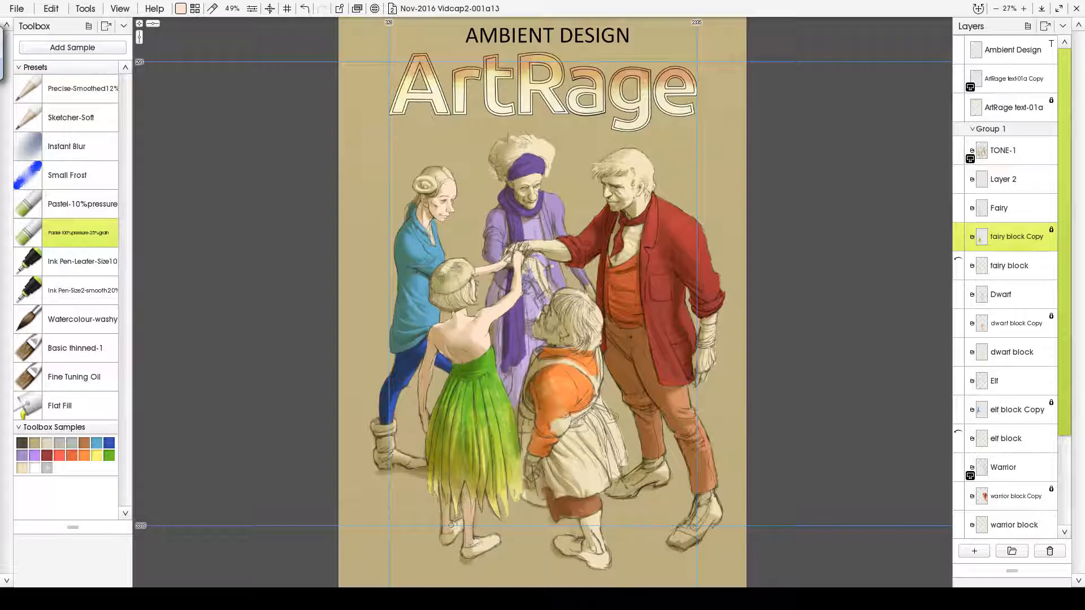
- Mix a deeper peach skin tone and paint the mystic's face on the Mystic block copy
{"action": "left_click", "coordinate": [180, 8]}
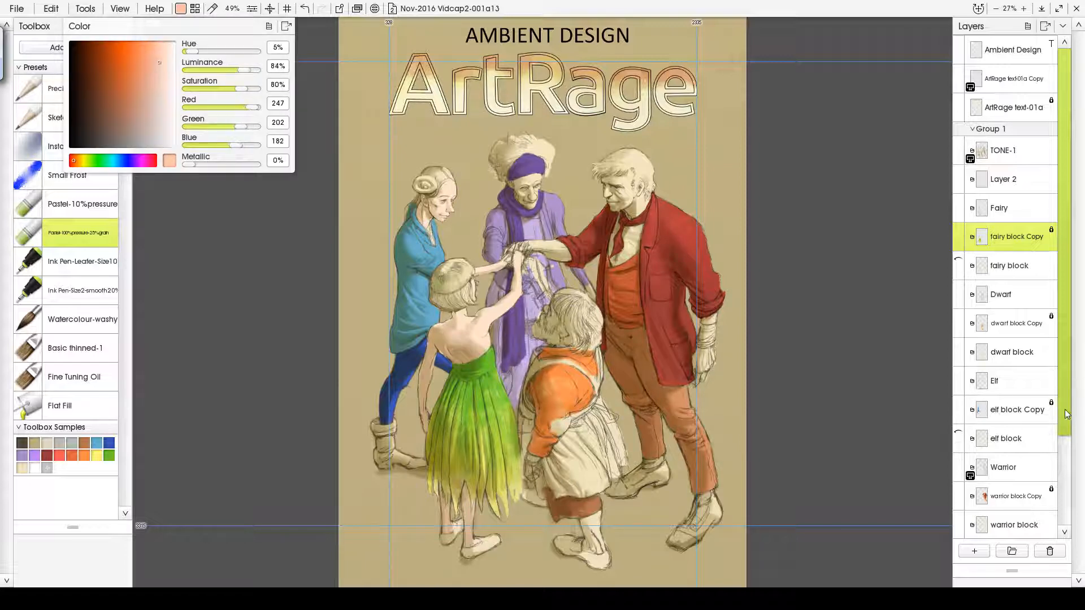
{"action": "left_click", "coordinate": [1065, 441]}
{"action": "left_click", "coordinate": [1025, 480]}
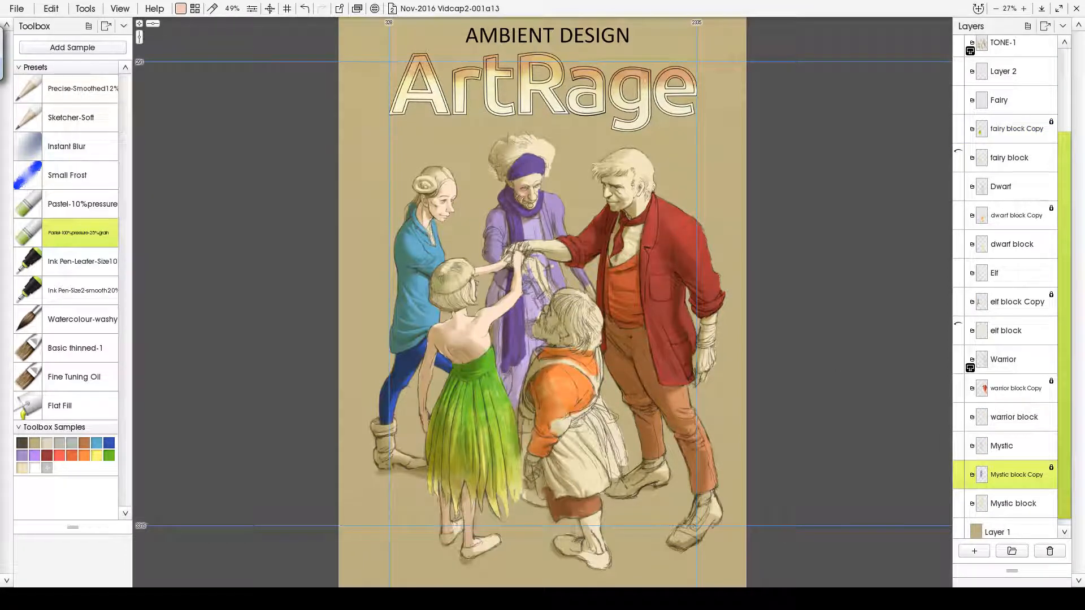
{"action": "left_click_drag", "start_coordinate": [533, 195], "coordinate": [531, 178]}
{"action": "left_click_drag", "start_coordinate": [526, 206], "coordinate": [518, 196]}
- Warm the elf's face on the elf block copy with the orange-brown sample and a lighter tint mixed from it
{"action": "left_click", "coordinate": [1014, 304]}
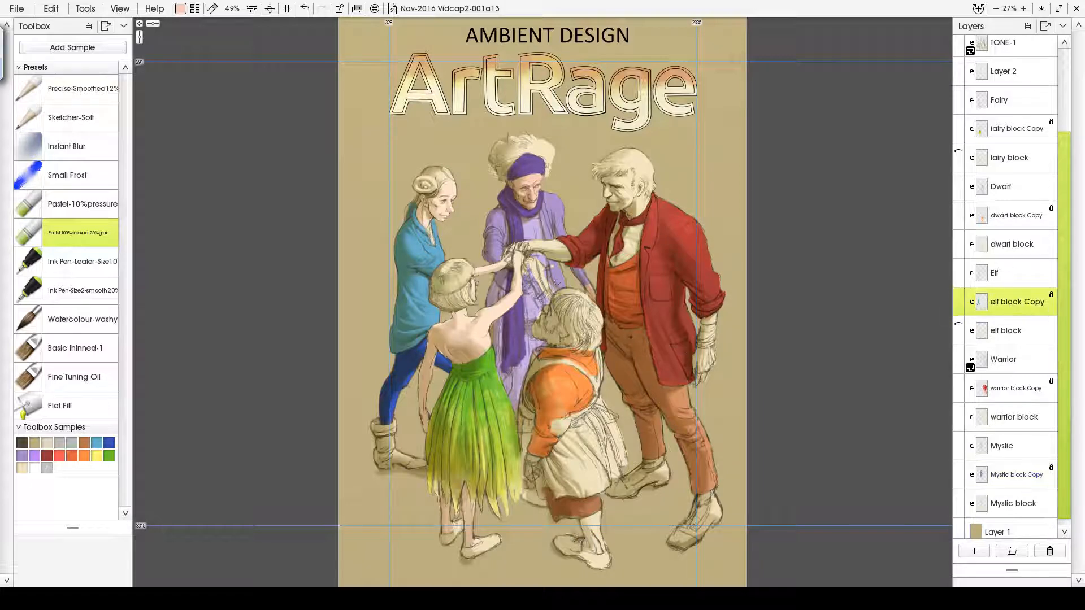
{"action": "left_click", "coordinate": [86, 445]}
{"action": "left_click_drag", "start_coordinate": [441, 189], "coordinate": [453, 185]}
{"action": "left_click", "coordinate": [180, 9]}
{"action": "left_click_drag", "start_coordinate": [145, 80], "coordinate": [161, 64]}
{"action": "left_click_drag", "start_coordinate": [451, 188], "coordinate": [453, 184]}
- Mix a golden yellow of red 216, green 178, blue 48 and brush it onto the elf's head
{"action": "left_click", "coordinate": [180, 9]}
{"action": "left_click", "coordinate": [80, 160]}
{"action": "left_click", "coordinate": [123, 75]}
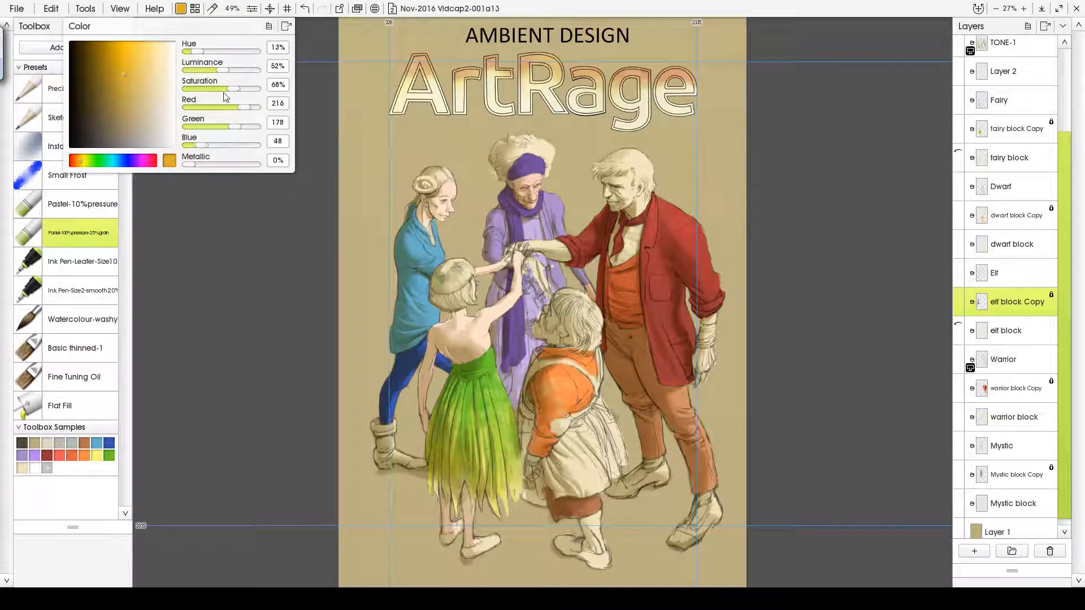
{"action": "left_click_drag", "start_coordinate": [433, 199], "coordinate": [450, 182]}
- Mix a pale orange, and change the painting colour to a very pale pinkish tint
{"action": "left_click", "coordinate": [182, 9]}
{"action": "left_click", "coordinate": [74, 160]}
{"action": "left_click", "coordinate": [150, 44]}
{"action": "left_click", "coordinate": [156, 160]}
{"action": "left_click", "coordinate": [168, 43]}
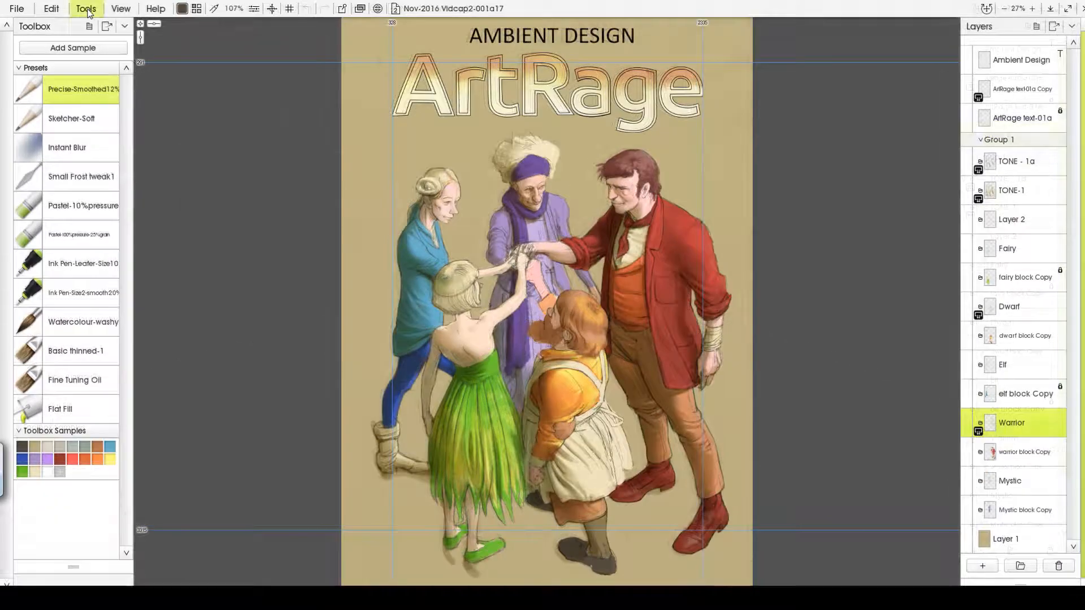
- Turn on Paint Symmetry and centre its control on the figures' joined hands
{"action": "left_click", "coordinate": [88, 9]}
{"action": "mouse_move", "coordinate": [131, 213]}
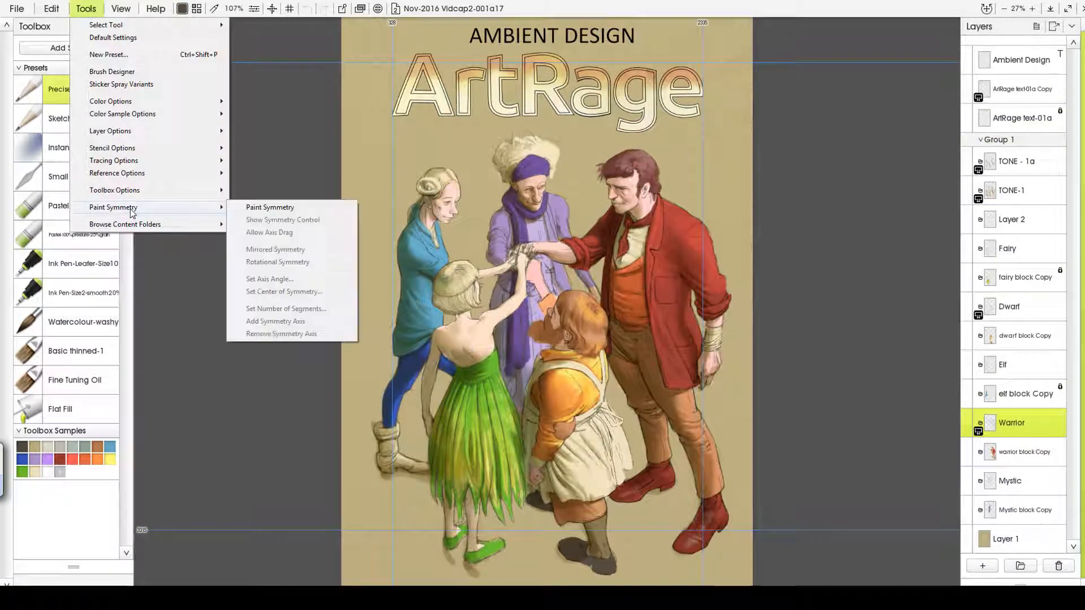
{"action": "left_click", "coordinate": [269, 207]}
{"action": "mouse_move", "coordinate": [546, 301]}
{"action": "left_mouse_down"}
{"action": "mouse_move", "coordinate": [518, 253]}
{"action": "mouse_move", "coordinate": [523, 261]}
{"action": "left_mouse_up"}
{"action": "right_click", "coordinate": [525, 263]}
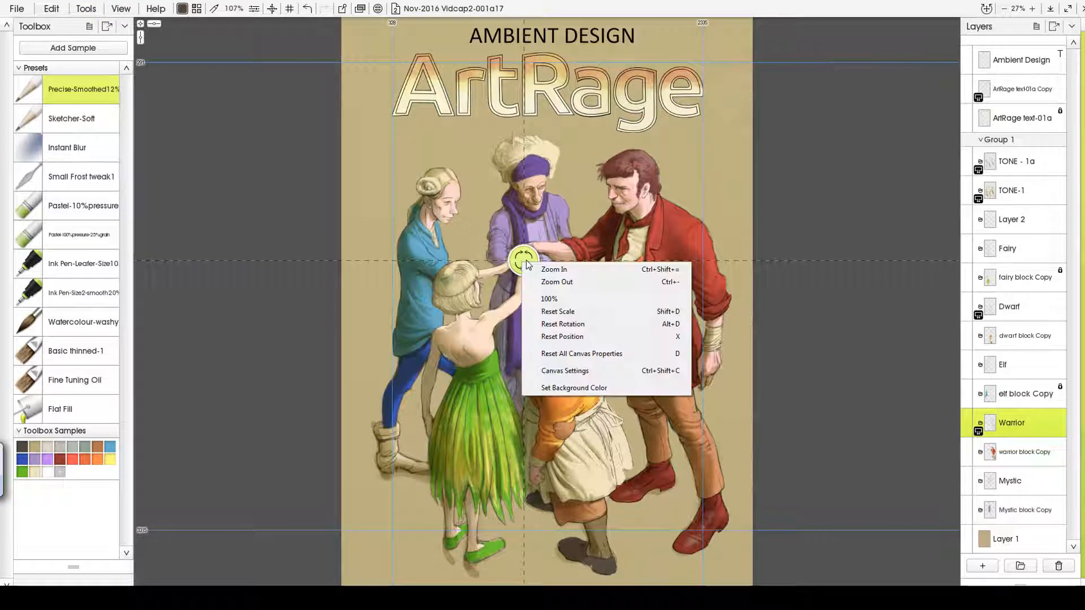
{"action": "left_click", "coordinate": [236, 186]}
- Hide the paint symmetry control and show it again
{"action": "left_click", "coordinate": [85, 8]}
{"action": "mouse_move", "coordinate": [207, 210]}
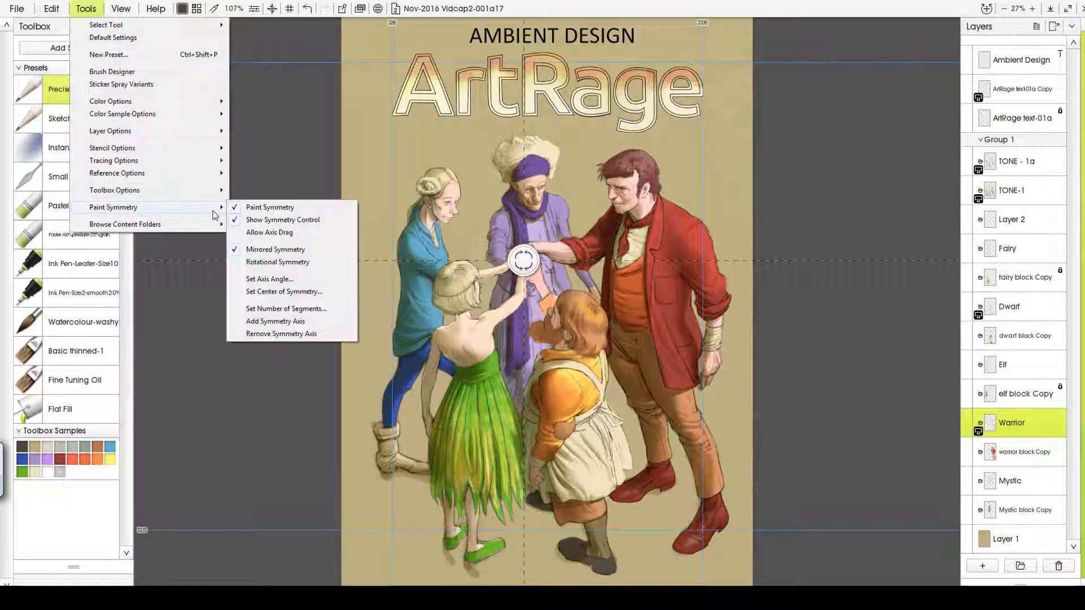
{"action": "left_click", "coordinate": [282, 220]}
{"action": "left_click", "coordinate": [86, 9]}
{"action": "mouse_move", "coordinate": [158, 215]}
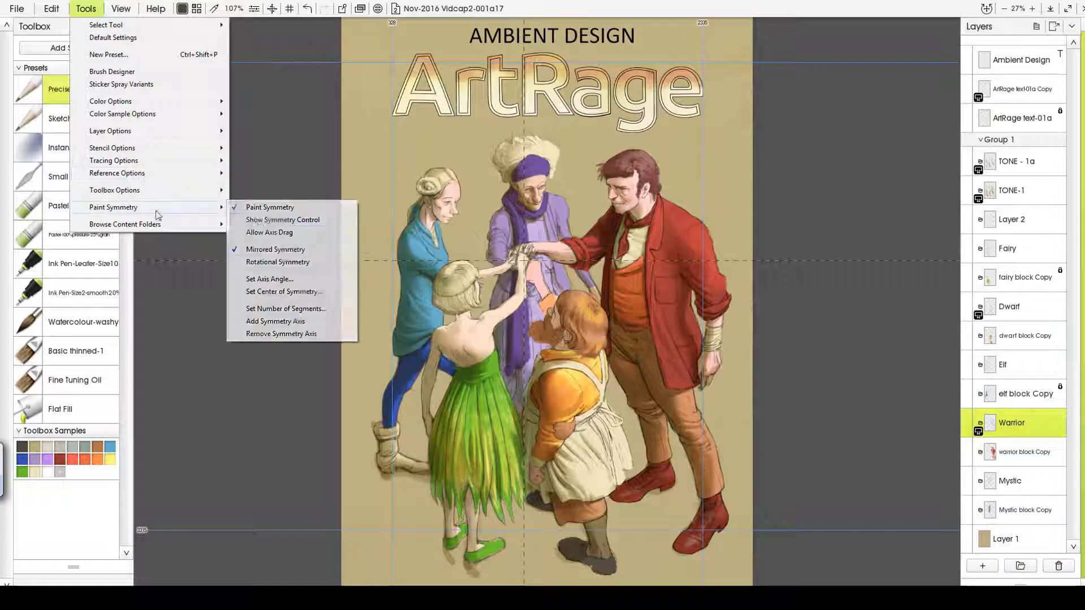
{"action": "left_click", "coordinate": [260, 222]}
- Check the Number of Segments setting of Paint Symmetry and accept it
{"action": "left_click", "coordinate": [86, 9]}
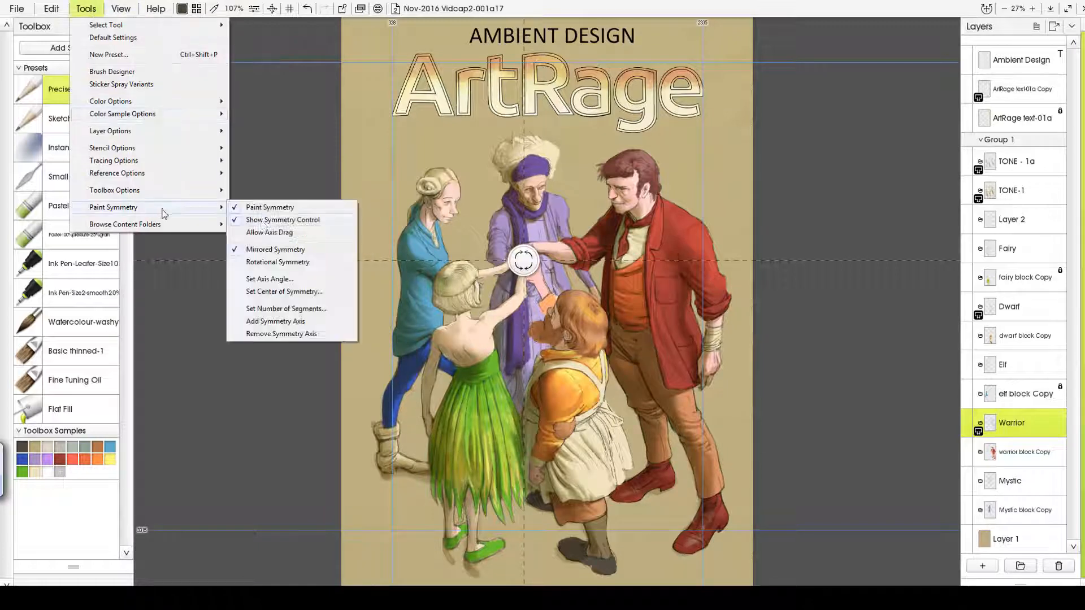
{"action": "left_click", "coordinate": [268, 309]}
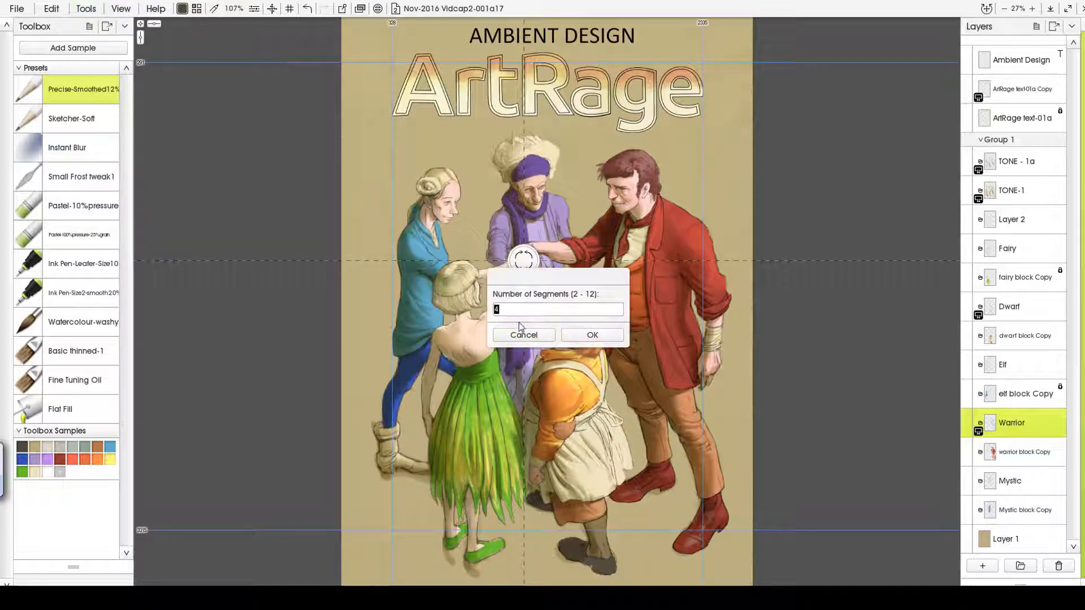
{"action": "left_click", "coordinate": [589, 336]}
{"action": "right_click", "coordinate": [522, 262]}
{"action": "left_click", "coordinate": [582, 369]}
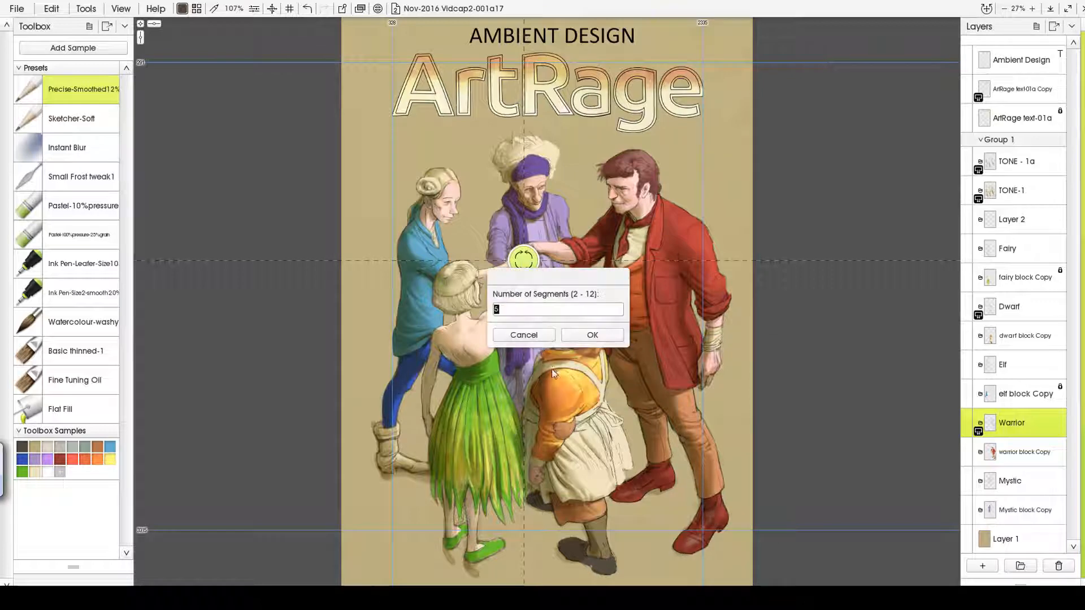
{"action": "left_click", "coordinate": [579, 339]}
- Shift the symmetry centre slightly over the joined hands and add a symmetry axis
{"action": "left_click_drag", "start_coordinate": [523, 258], "coordinate": [523, 267]}
{"action": "right_click", "coordinate": [523, 265]}
{"action": "left_click", "coordinate": [500, 224]}
{"action": "right_click", "coordinate": [522, 265]}
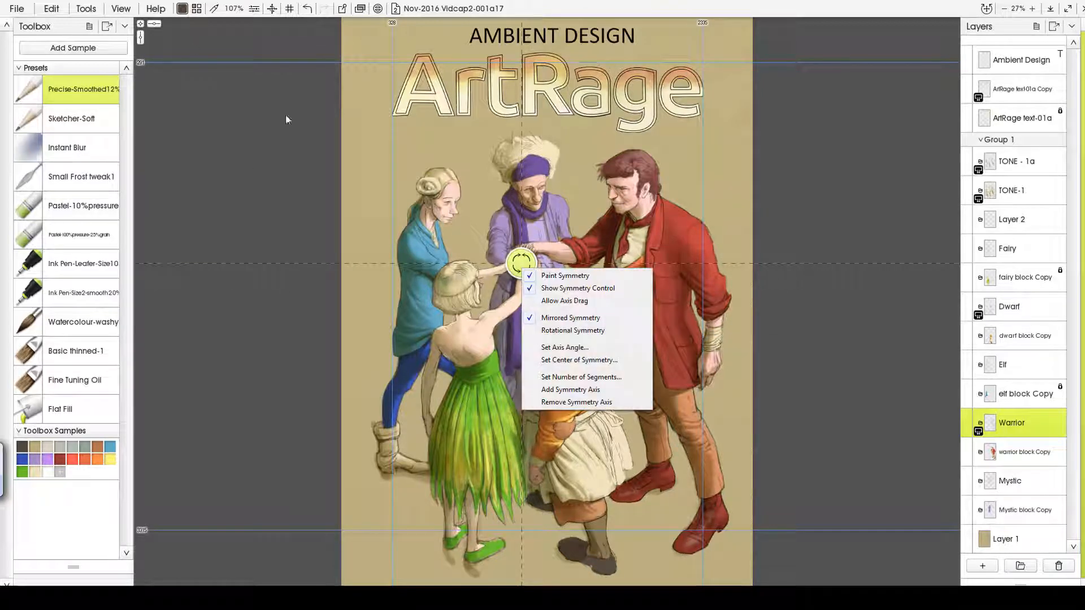
{"action": "left_click", "coordinate": [540, 389]}
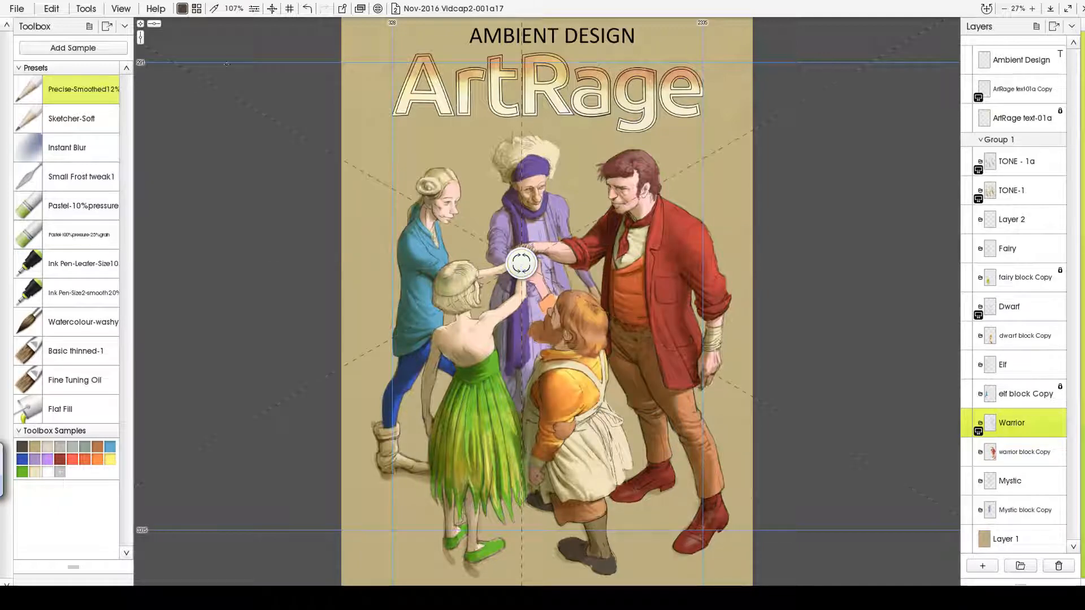
- Remove one symmetry axis and set the Number of Segments of Paint Symmetry to 6
{"action": "left_click", "coordinate": [115, 14]}
{"action": "mouse_move", "coordinate": [149, 217]}
{"action": "left_click", "coordinate": [268, 334]}
{"action": "left_click", "coordinate": [86, 8]}
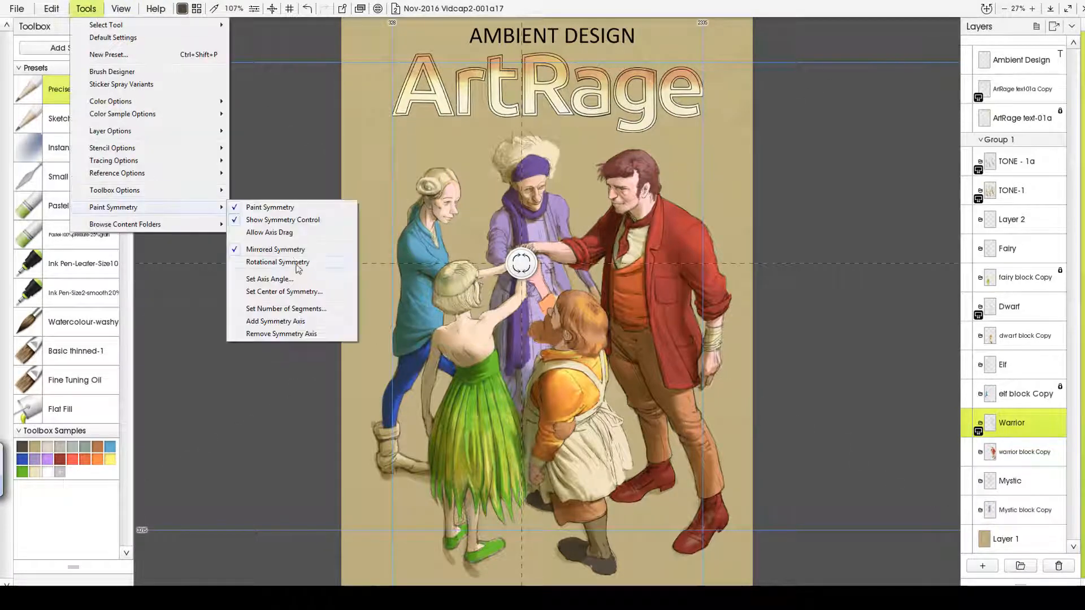
{"action": "left_click", "coordinate": [288, 312]}
{"action": "type", "text": "6"}
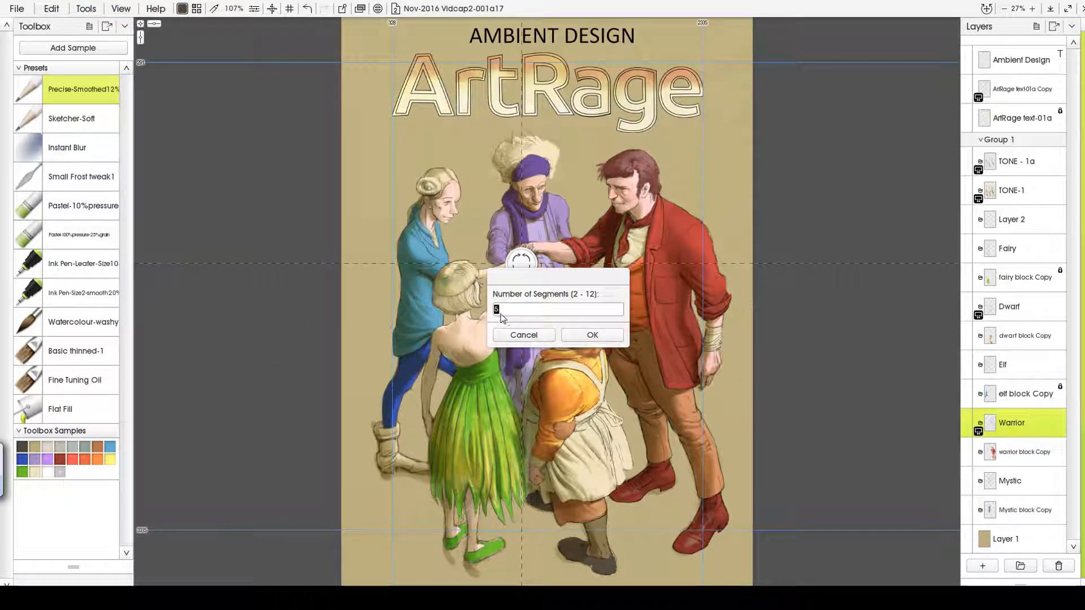
{"action": "key", "text": "Return"}
- Set the Number of Segments of Paint Symmetry to 4 and check the symmetry control's options
{"action": "left_click", "coordinate": [85, 7]}
{"action": "mouse_move", "coordinate": [152, 207]}
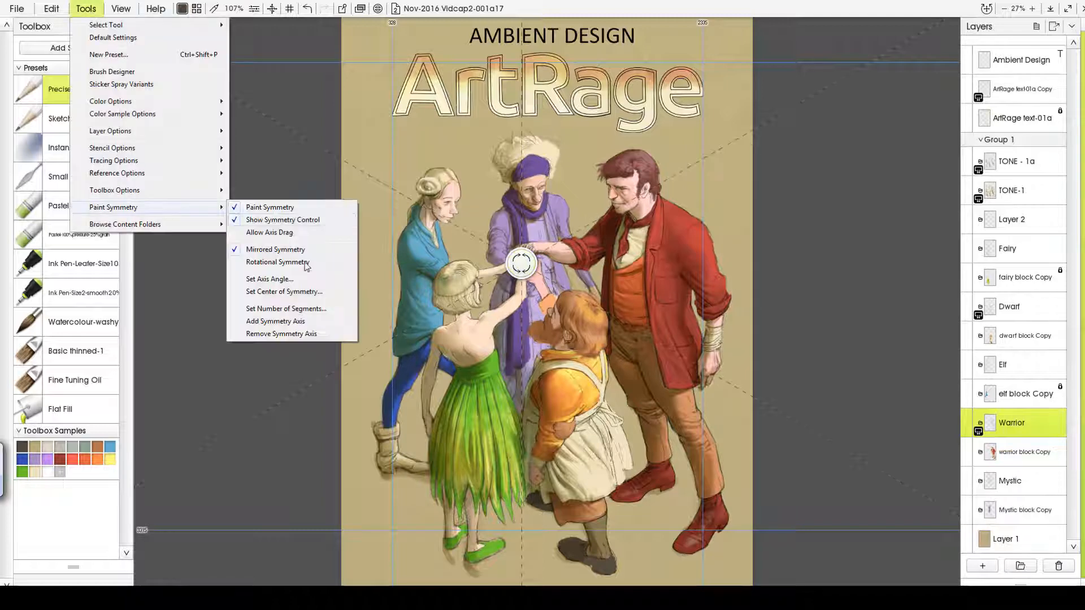
{"action": "left_click", "coordinate": [294, 308]}
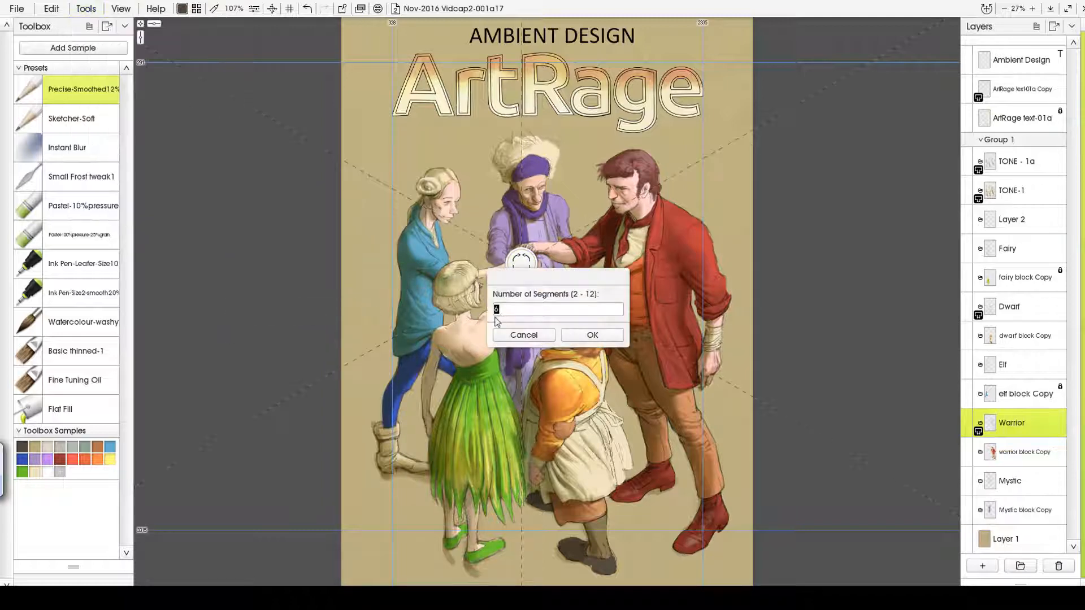
{"action": "type", "text": "4"}
{"action": "key", "text": "Return"}
{"action": "right_click", "coordinate": [521, 263]}
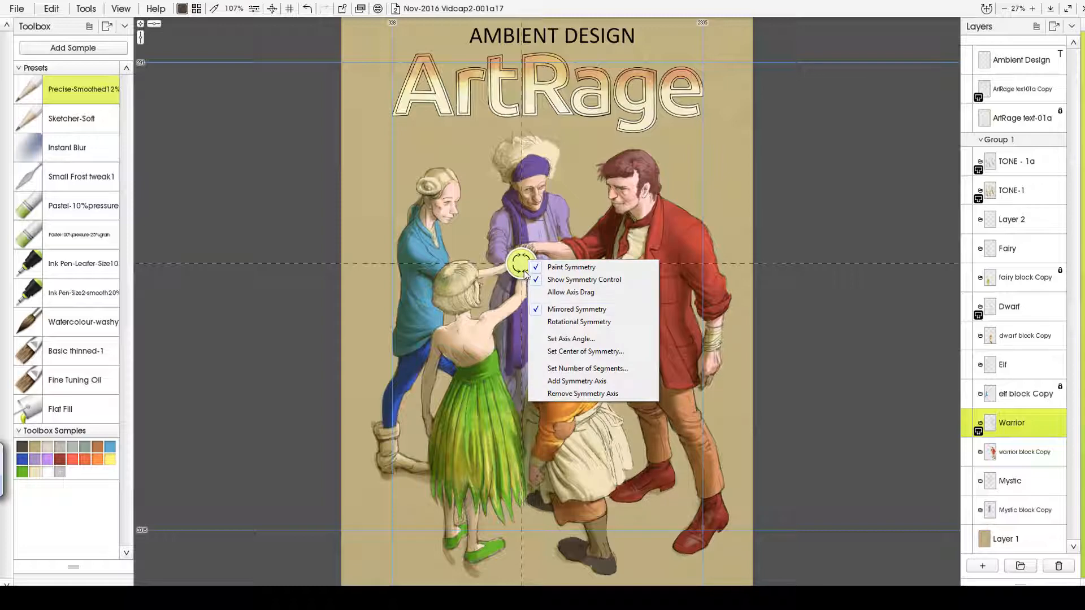
{"action": "key", "text": "Escape"}
- Add a symmetry axis in Mirrored Symmetry mode, and return the Number of Segments to 4
{"action": "left_click", "coordinate": [86, 8]}
{"action": "mouse_move", "coordinate": [164, 207]}
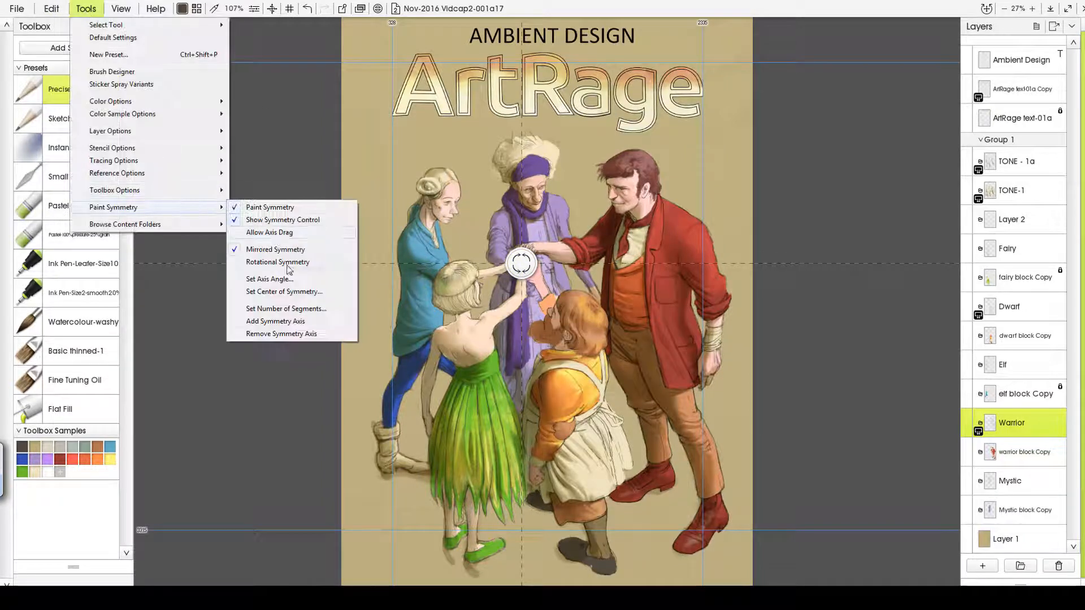
{"action": "left_click", "coordinate": [291, 320]}
{"action": "left_click", "coordinate": [89, 9]}
{"action": "left_click", "coordinate": [249, 249]}
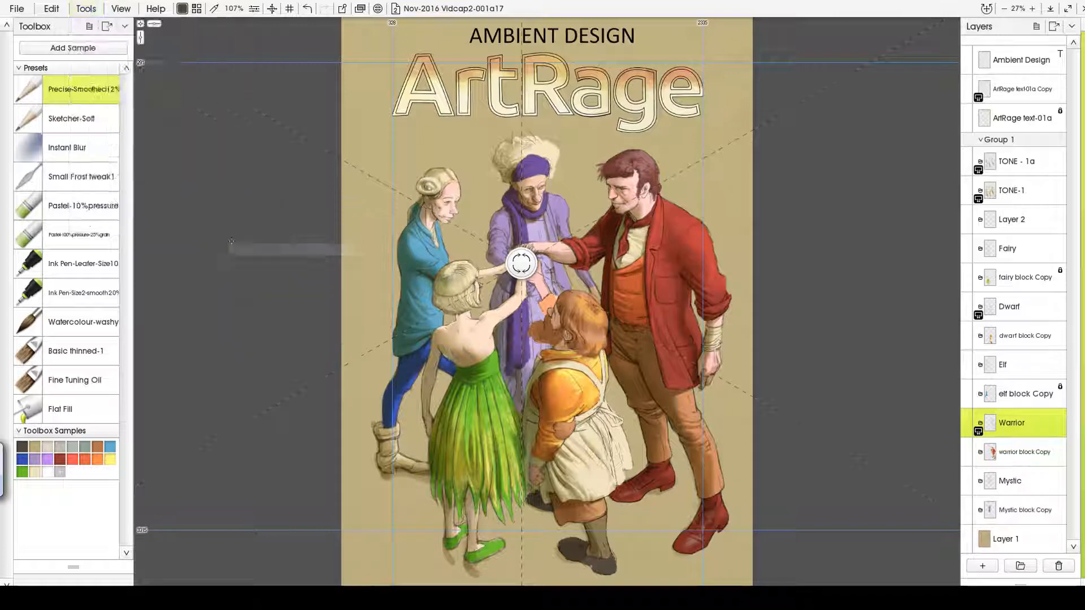
{"action": "left_click", "coordinate": [86, 7]}
{"action": "left_click", "coordinate": [293, 312]}
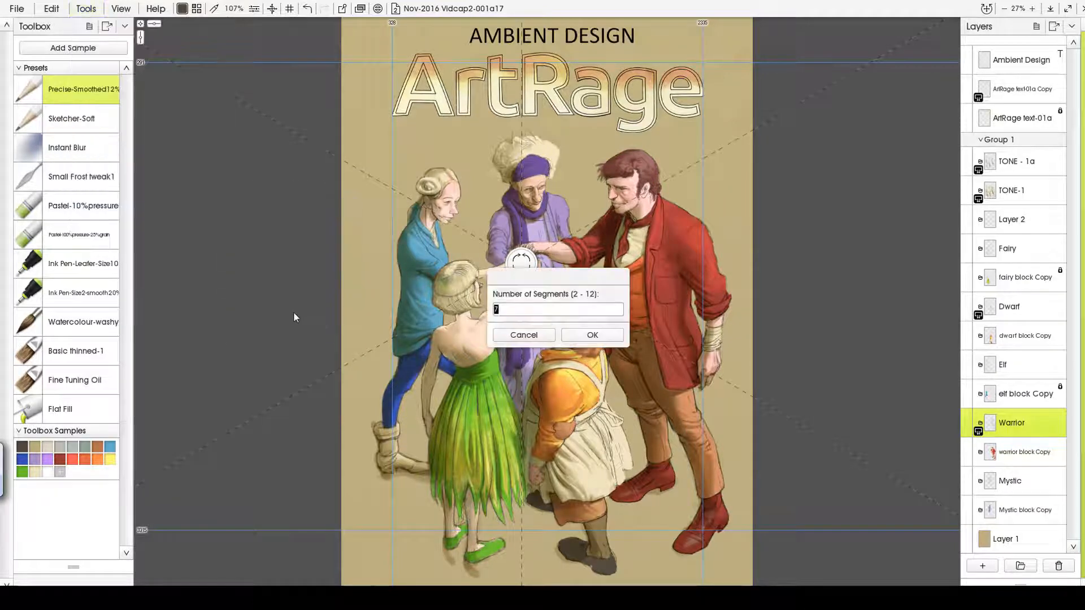
{"action": "type", "text": "4"}
{"action": "key", "text": "Return"}
- Select Mirrored Symmetry as the Paint Symmetry mode
{"action": "left_click", "coordinate": [120, 8]}
{"action": "mouse_move", "coordinate": [177, 290]}
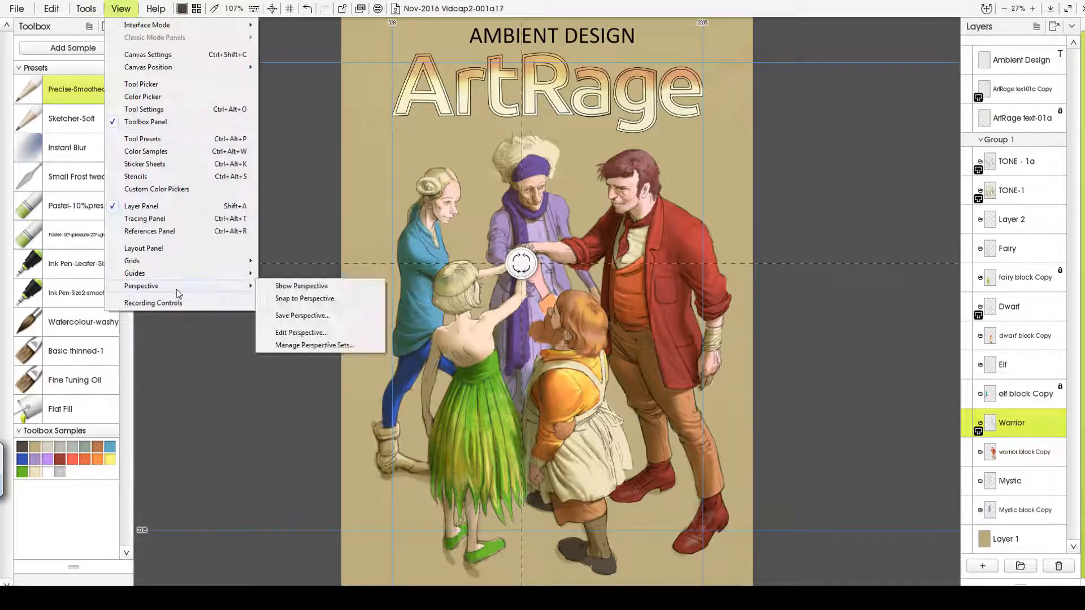
{"action": "left_click", "coordinate": [94, 11]}
{"action": "mouse_move", "coordinate": [161, 209]}
{"action": "left_click", "coordinate": [254, 249]}
{"action": "left_click", "coordinate": [89, 11]}
{"action": "mouse_move", "coordinate": [120, 209]}
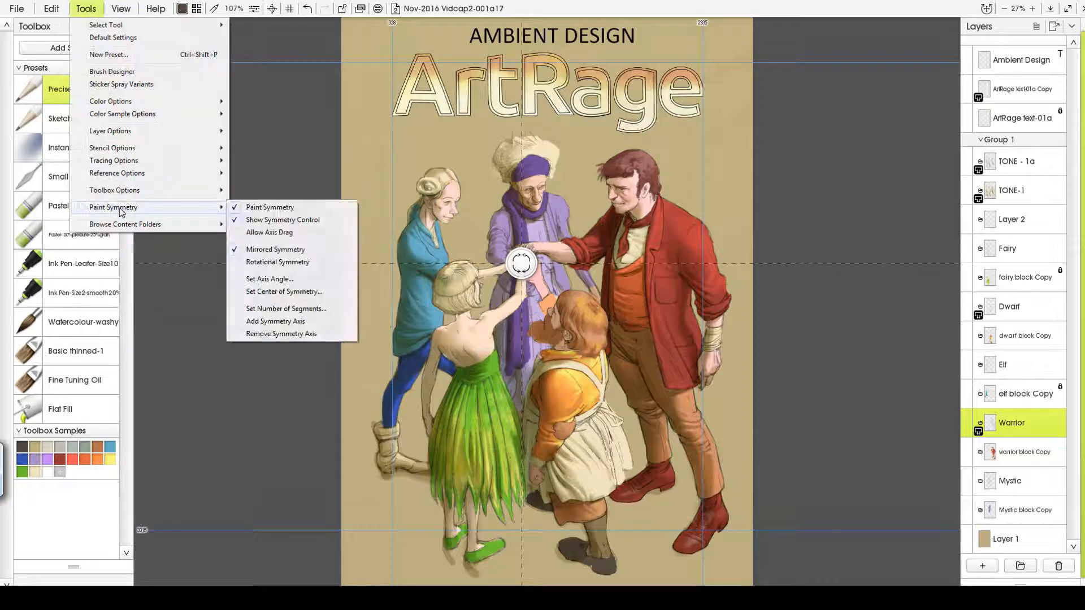
{"action": "left_click", "coordinate": [271, 249]}
- Switch Paint Symmetry to Rotational Symmetry and nudge its centre slightly upward over the figures' joined hands
{"action": "left_click", "coordinate": [86, 8]}
{"action": "mouse_move", "coordinate": [164, 207]}
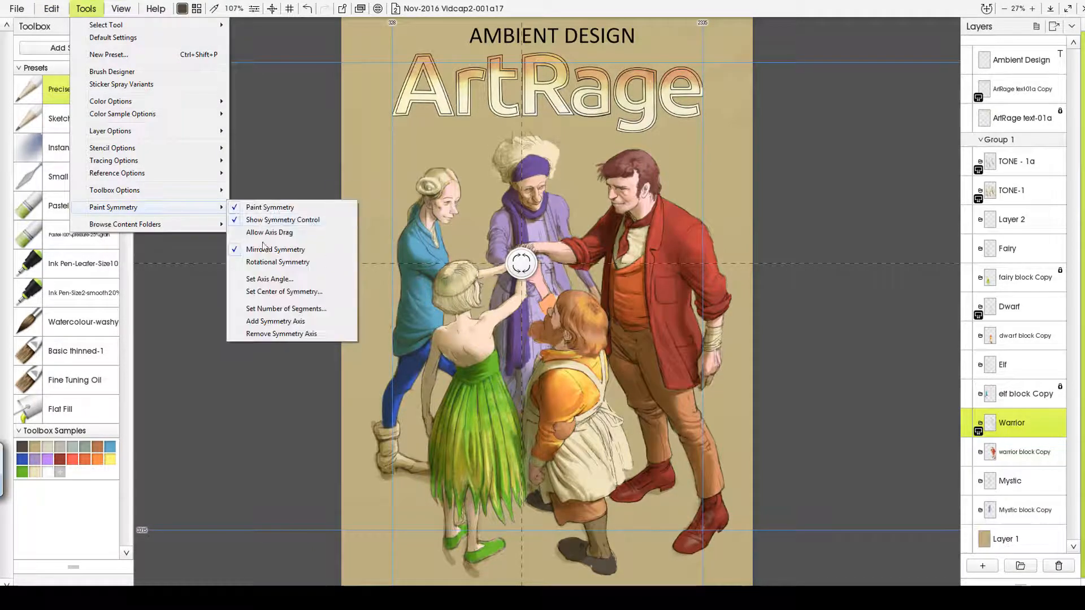
{"action": "left_click", "coordinate": [252, 262]}
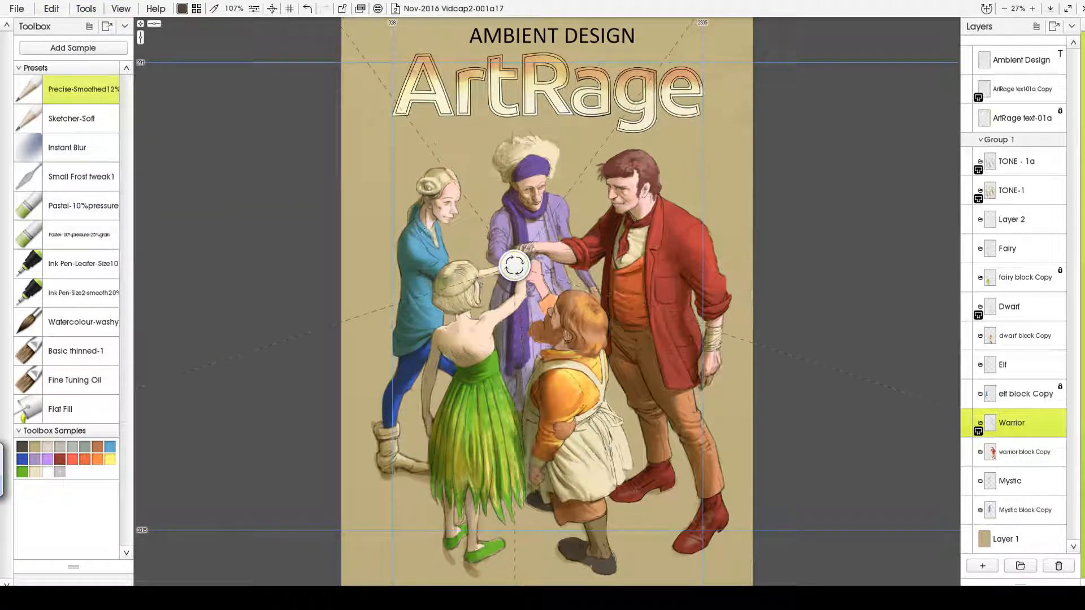
{"action": "left_click_drag", "start_coordinate": [515, 265], "coordinate": [516, 259]}
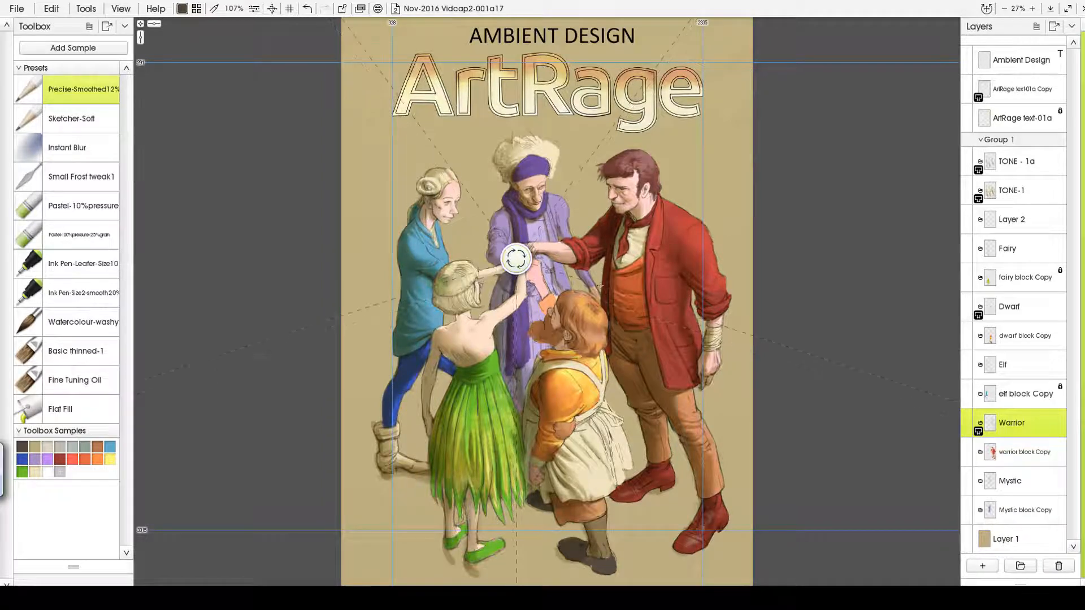
{"action": "right_click", "coordinate": [514, 267]}
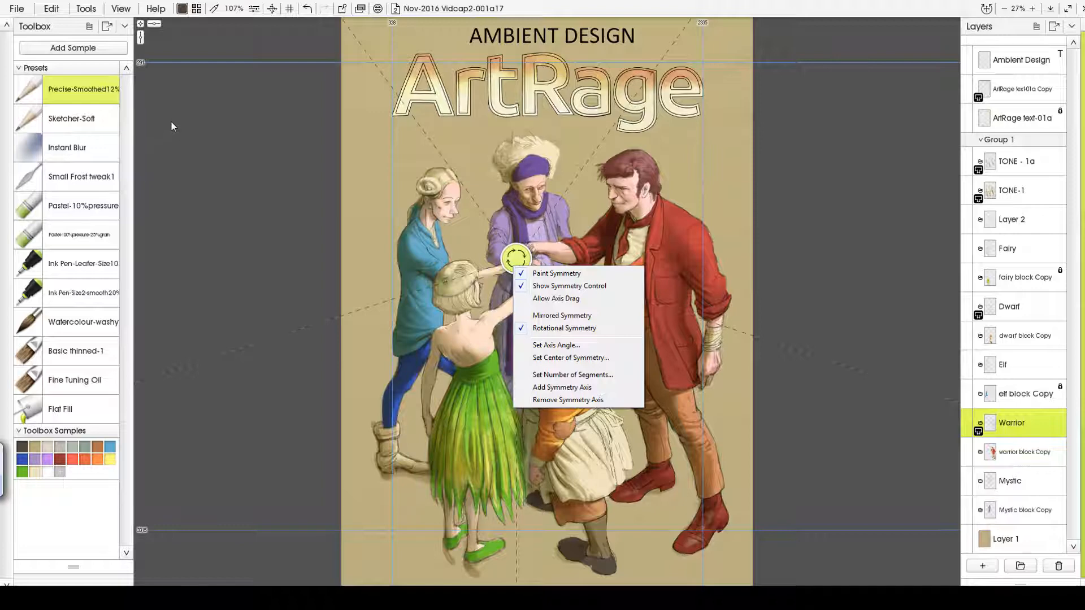
{"action": "left_click", "coordinate": [215, 8]}
{"action": "left_click", "coordinate": [258, 117]}
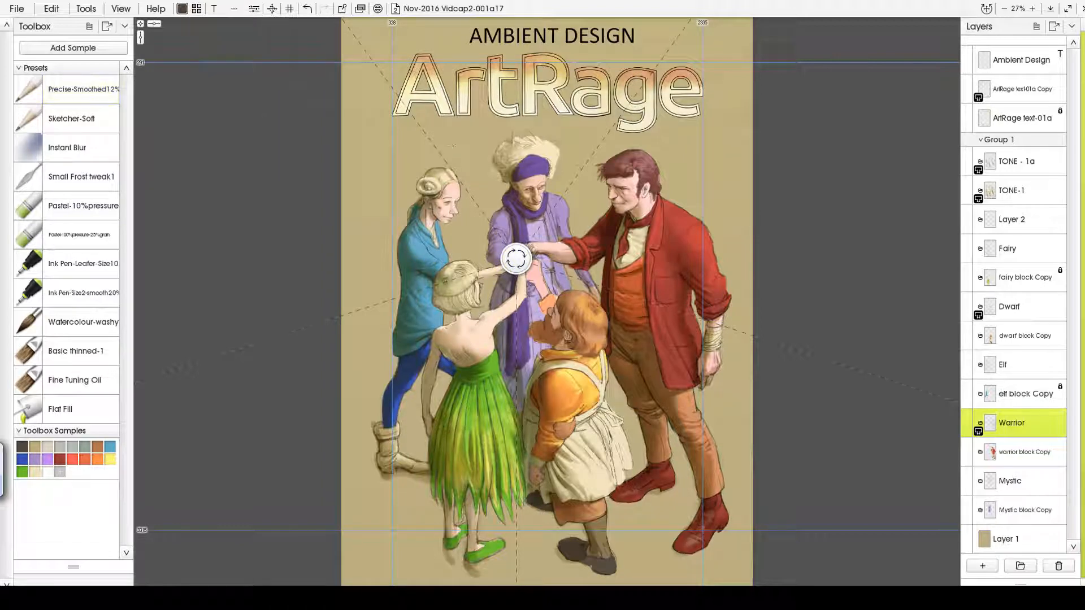
{"action": "left_click", "coordinate": [446, 137]}
{"action": "type", "text": "5555555555"}
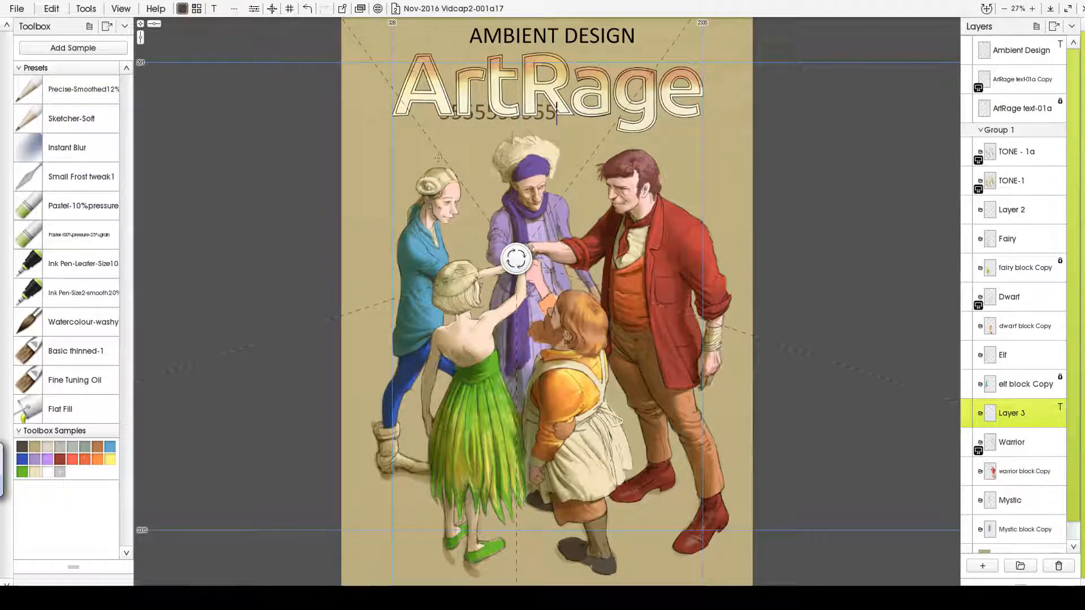
- Select all of the new number text and set its text size to 200 pt
{"action": "key", "text": "ctrl+a"}
{"action": "left_click", "coordinate": [87, 9]}
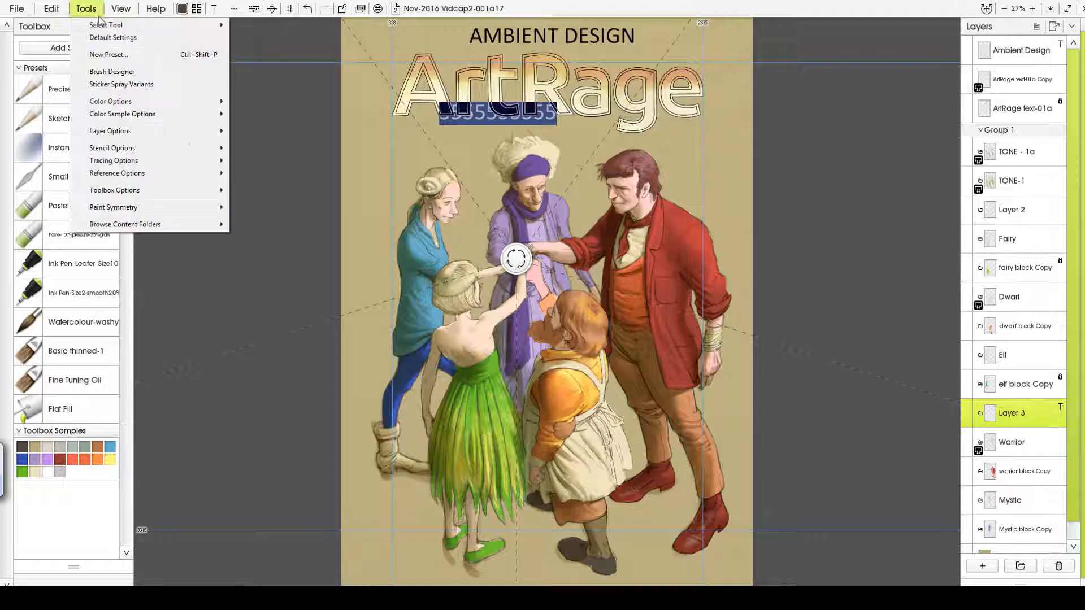
{"action": "left_click", "coordinate": [255, 9]}
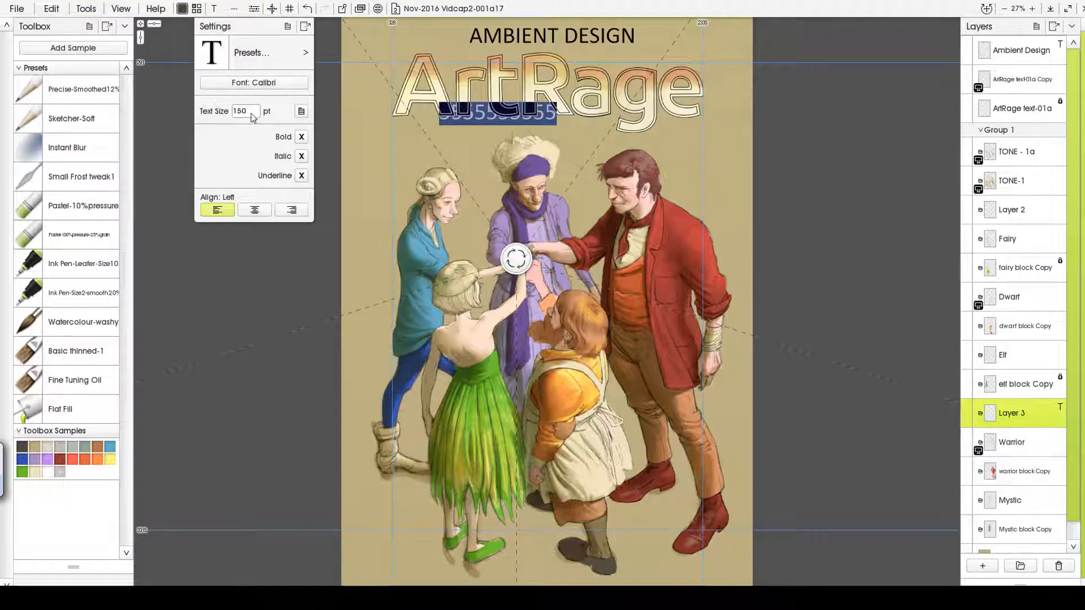
{"action": "double_click", "coordinate": [252, 116]}
{"action": "type", "text": "200"}
{"action": "key", "text": "Return"}
{"action": "left_click", "coordinate": [484, 122]}
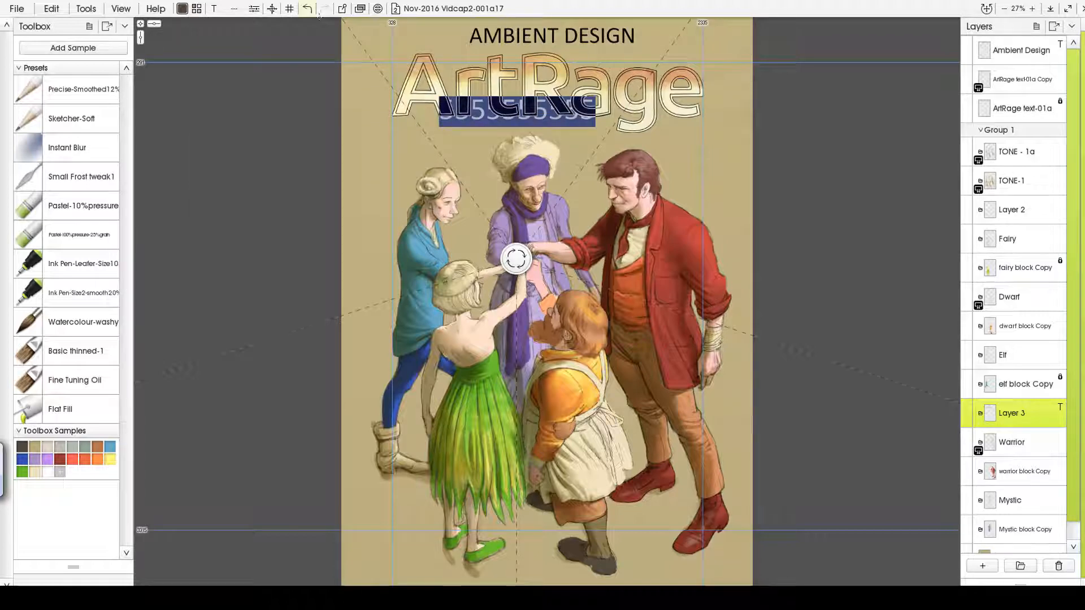
- Move the number text down with Transform so it sits just below the ArtRage title
{"action": "left_click", "coordinate": [272, 9]}
{"action": "left_click_drag", "start_coordinate": [530, 125], "coordinate": [529, 161]}
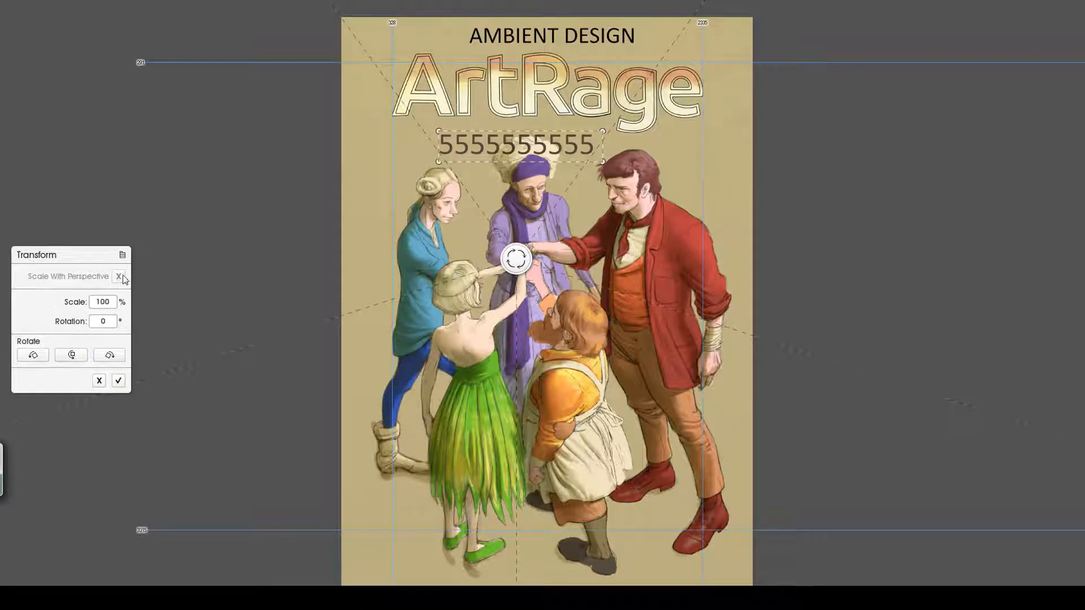
{"action": "left_click", "coordinate": [118, 381]}
{"action": "left_click_drag", "start_coordinate": [465, 145], "coordinate": [466, 145]}
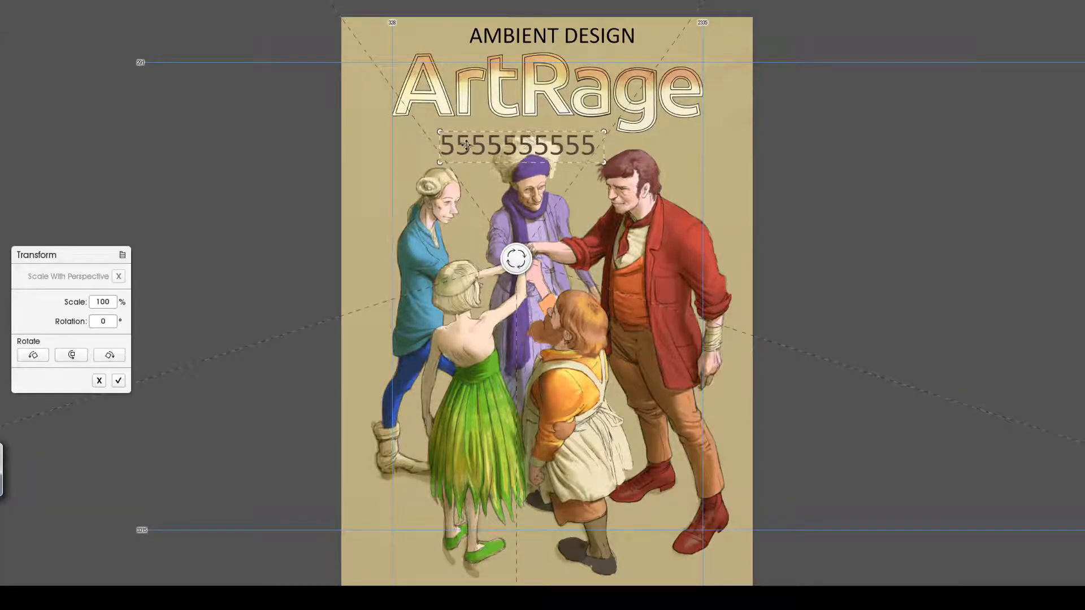
{"action": "left_click", "coordinate": [118, 382]}
- Scale the number text down to 97% with Transform and apply it
{"action": "left_click", "coordinate": [254, 7]}
{"action": "right_click", "coordinate": [513, 256]}
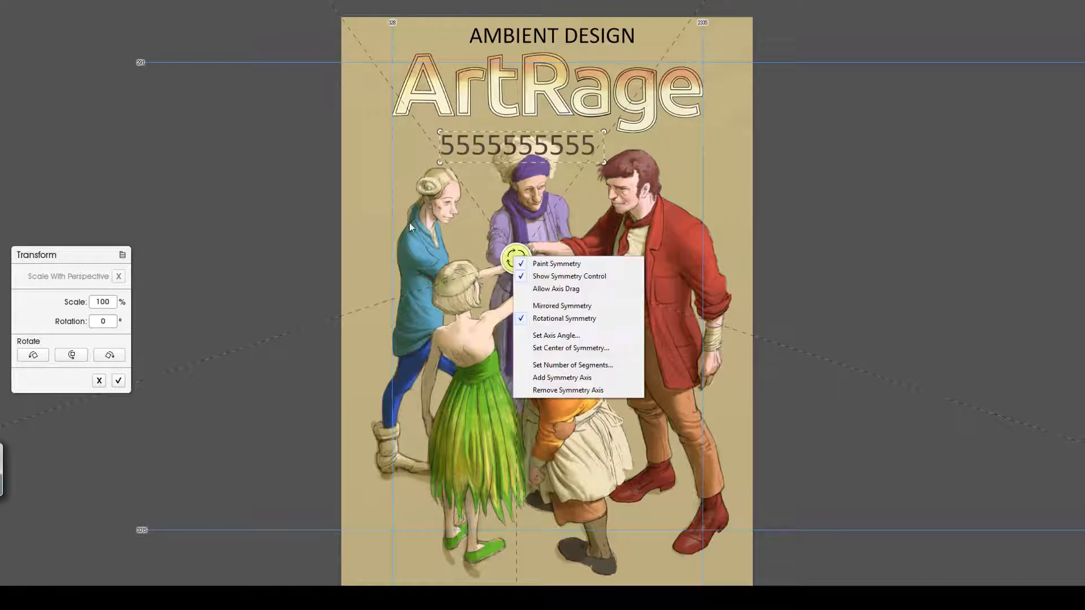
{"action": "left_click", "coordinate": [118, 380]}
{"action": "left_click", "coordinate": [472, 145]}
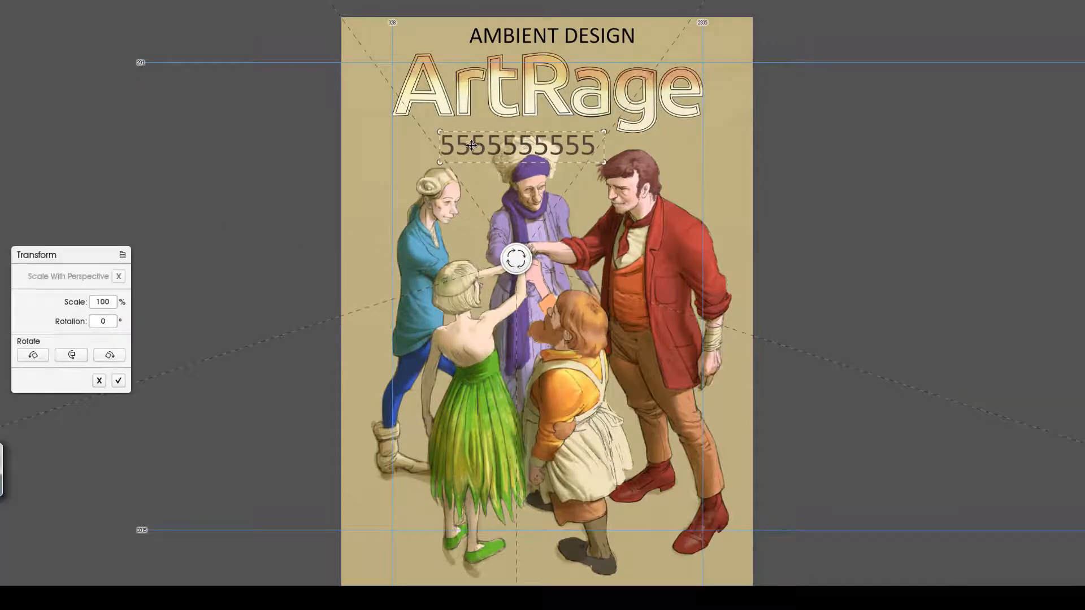
{"action": "left_click_drag", "start_coordinate": [440, 132], "coordinate": [442, 133]}
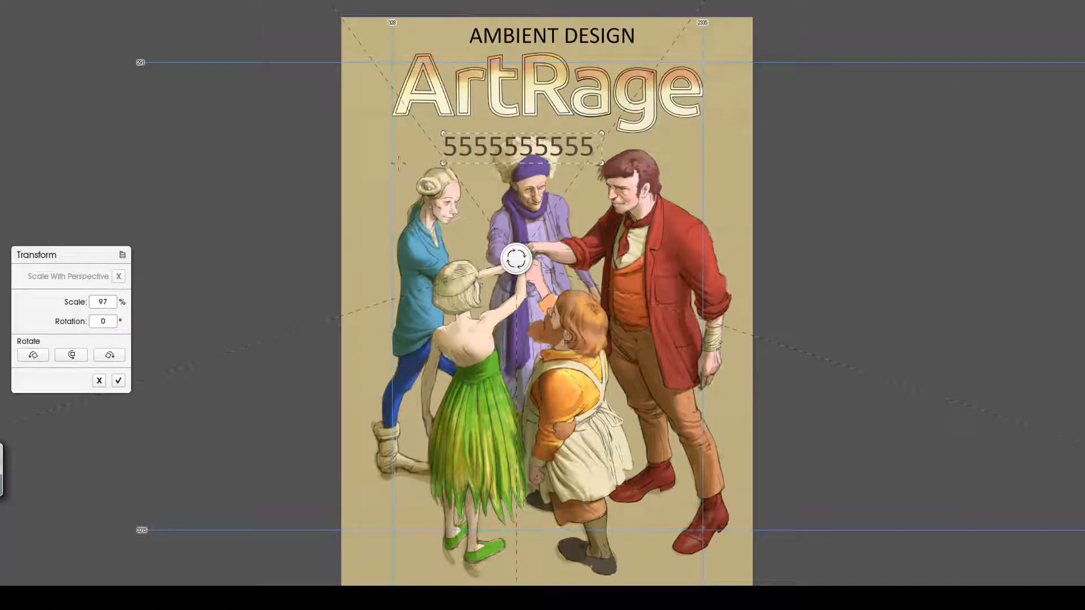
{"action": "left_click", "coordinate": [118, 380]}
- Check the Transform settings and reset options, and nudge the number text slightly down and to the left
{"action": "left_click", "coordinate": [254, 9]}
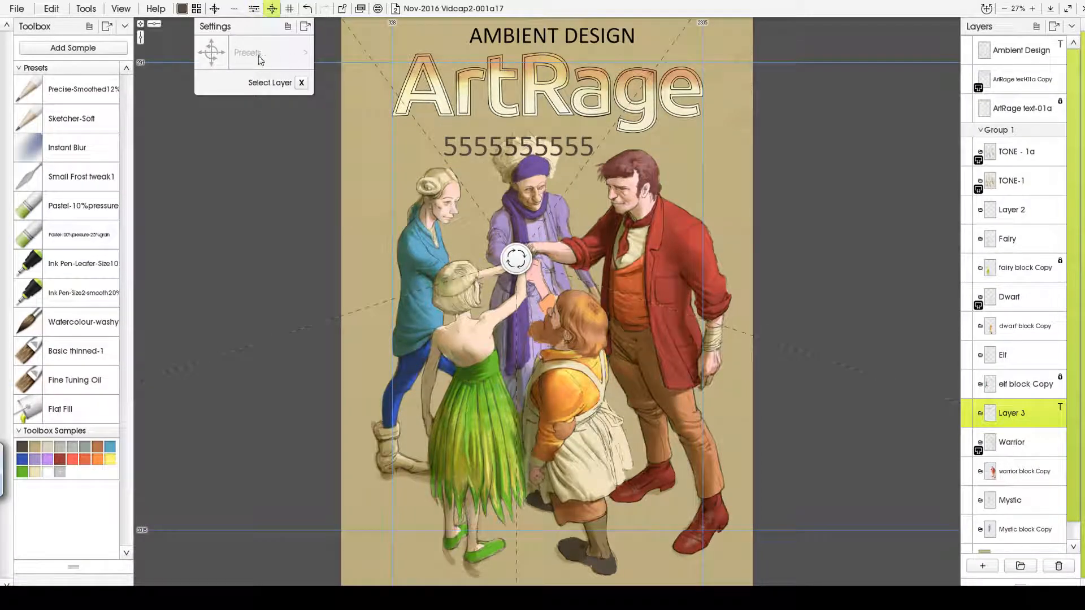
{"action": "left_click", "coordinate": [214, 8]}
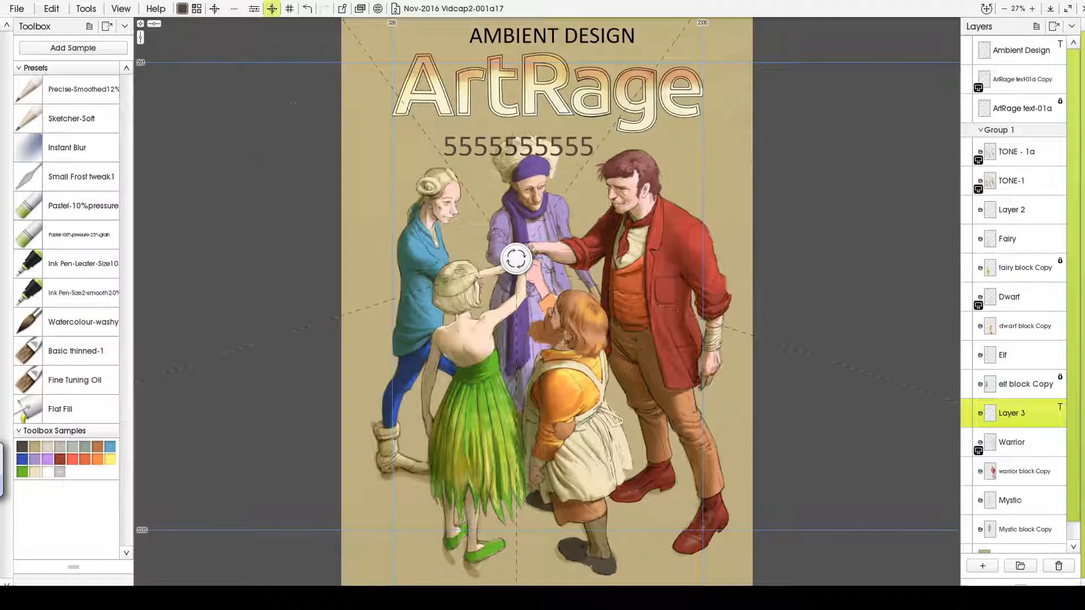
{"action": "left_click", "coordinate": [458, 152]}
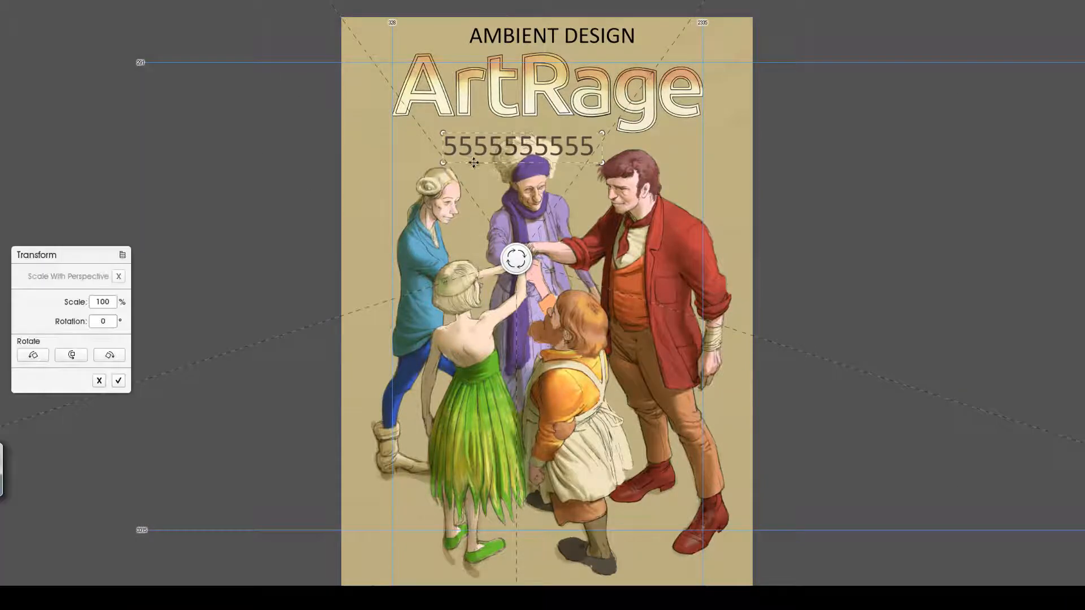
{"action": "left_click", "coordinate": [122, 255]}
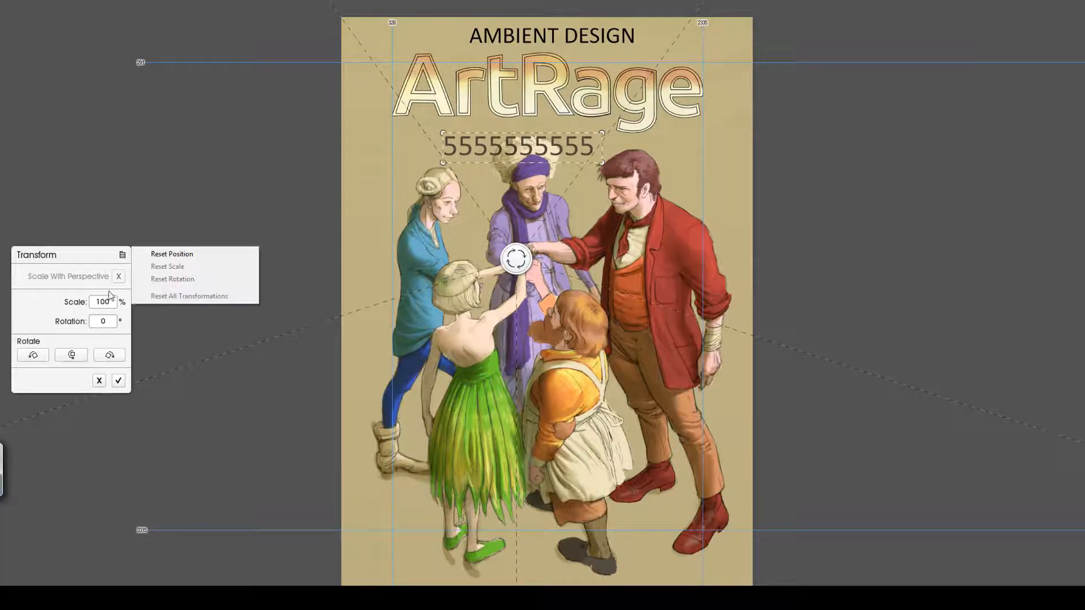
{"action": "left_click", "coordinate": [118, 380]}
{"action": "left_click_drag", "start_coordinate": [466, 149], "coordinate": [461, 153]}
{"action": "left_click", "coordinate": [118, 380]}
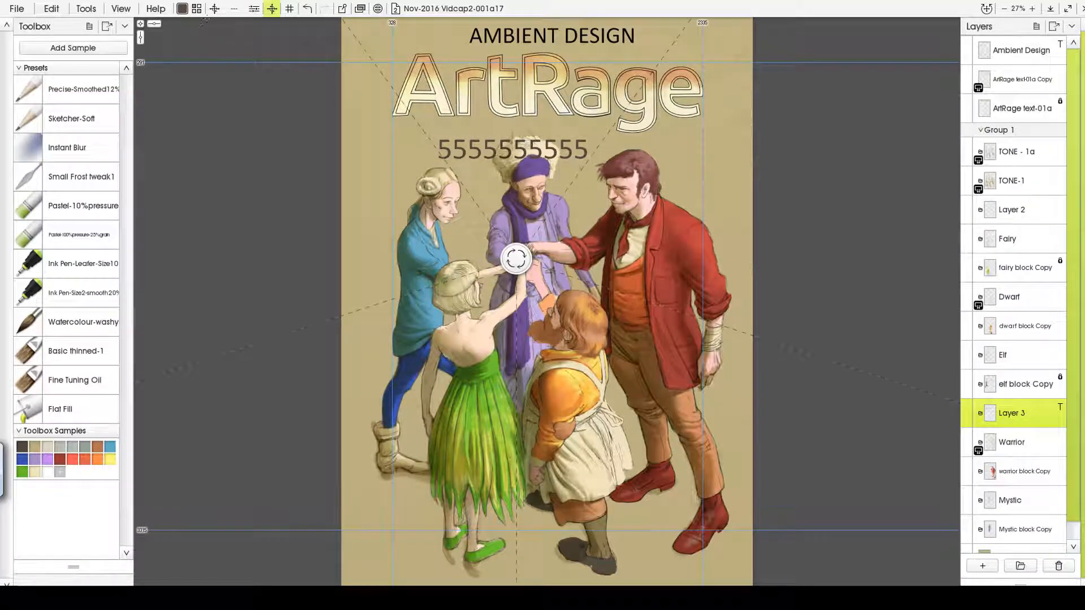
- Add a new layer directly above the Warrior layer and merge the number text layer down into it
{"action": "left_click", "coordinate": [1060, 446]}
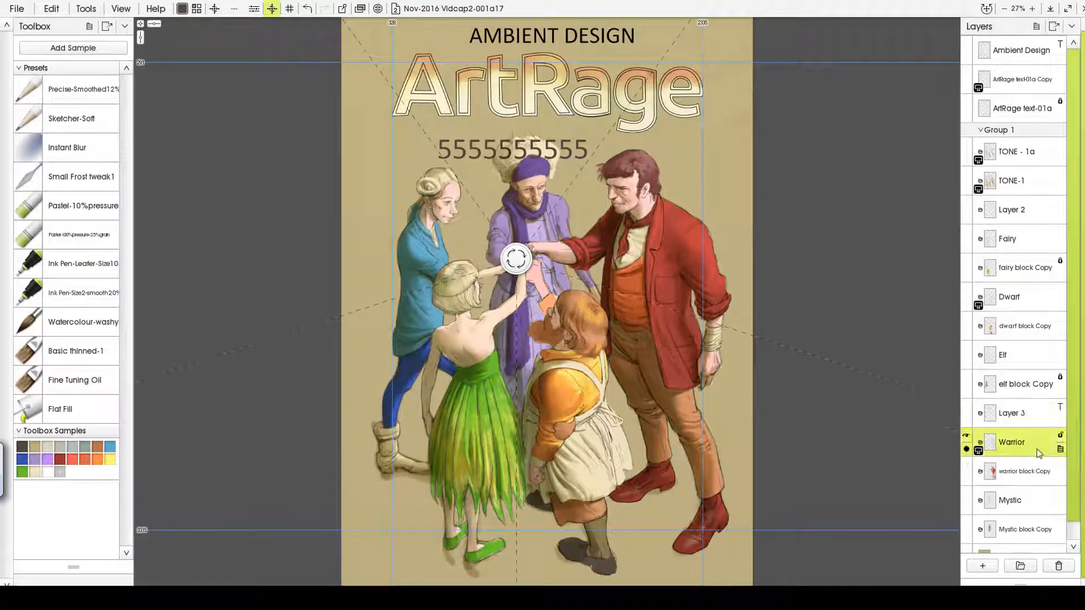
{"action": "left_click", "coordinate": [983, 566]}
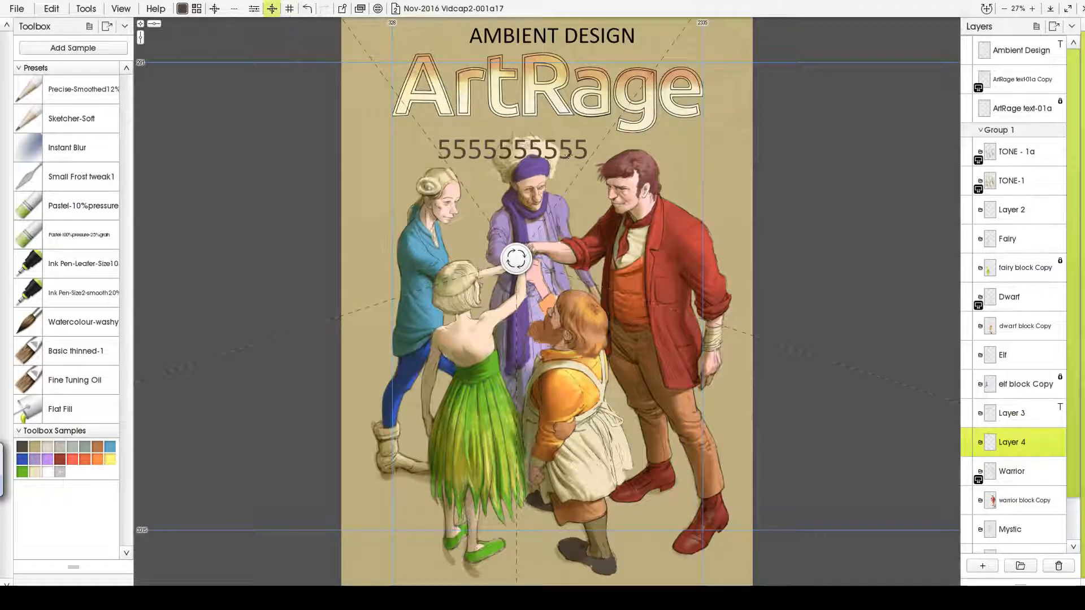
{"action": "left_click", "coordinate": [1060, 421]}
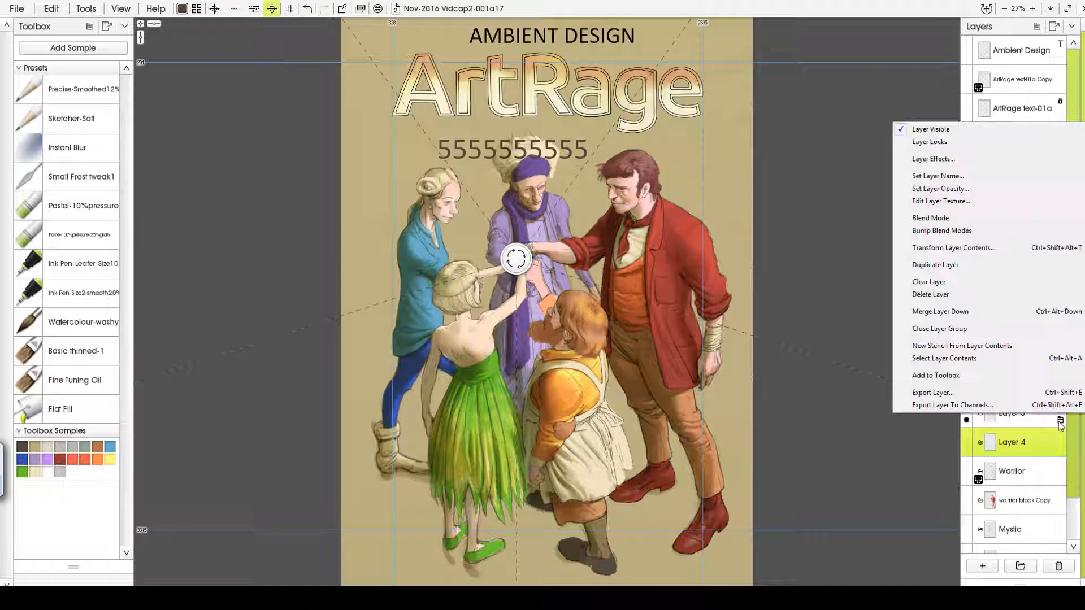
{"action": "left_click", "coordinate": [937, 313]}
- Rename the merged number text layer te
{"action": "double_click", "coordinate": [1020, 412]}
{"action": "type", "text": "fe"}
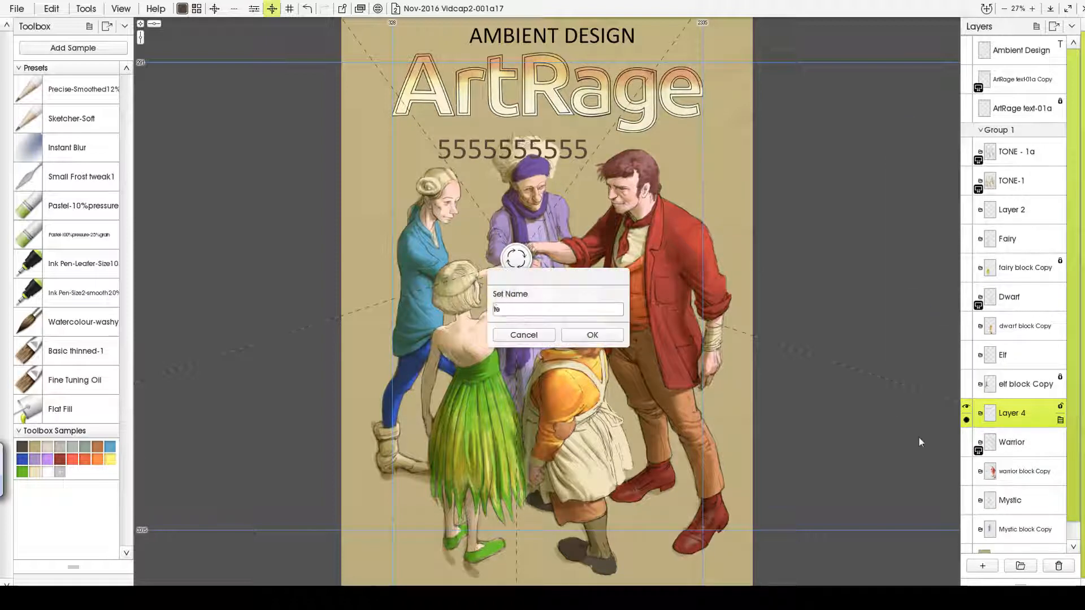
{"action": "key", "text": "Return"}
- Transform the merged number layer and distort it by pulling its left-hand corners out of square
{"action": "key", "text": "ctrl+t"}
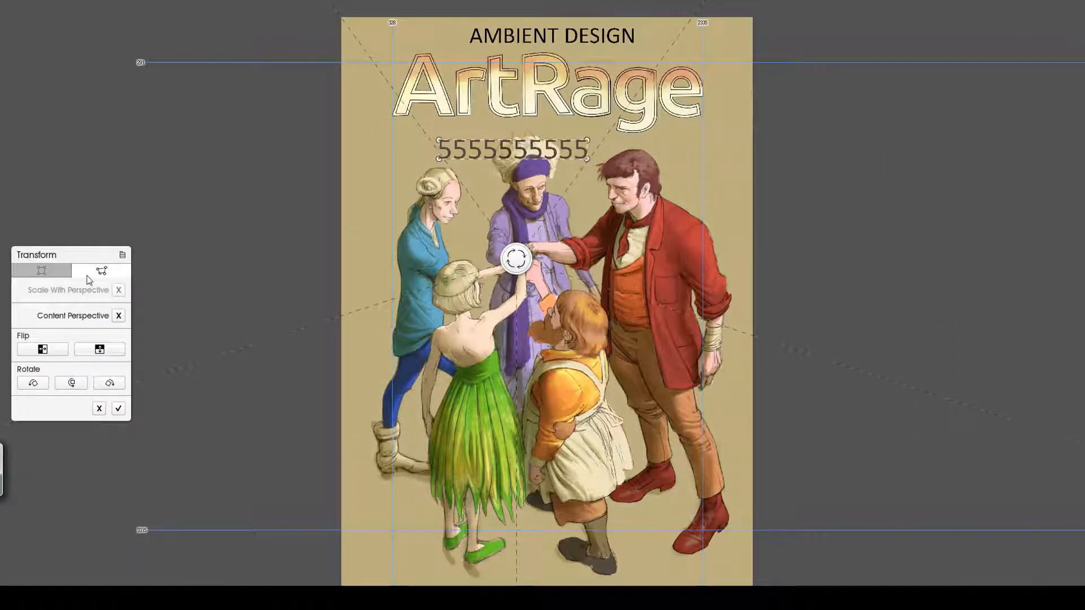
{"action": "left_click_drag", "start_coordinate": [439, 140], "coordinate": [444, 158]}
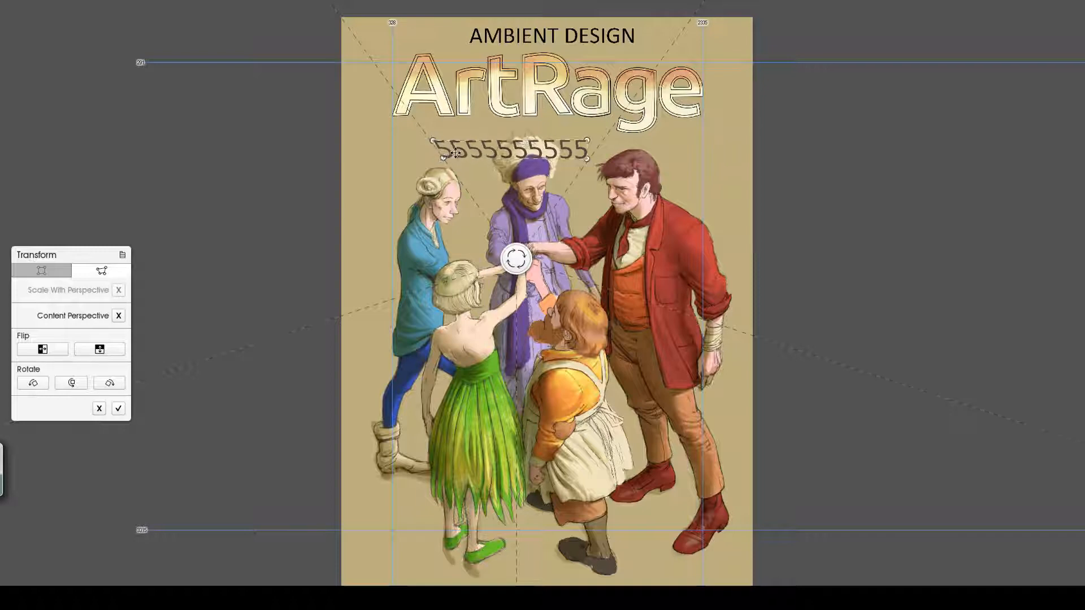
- Widen the upper edge of the row of fives at both corners so it follows the perspective guides
{"action": "left_click_drag", "start_coordinate": [587, 141], "coordinate": [601, 141]}
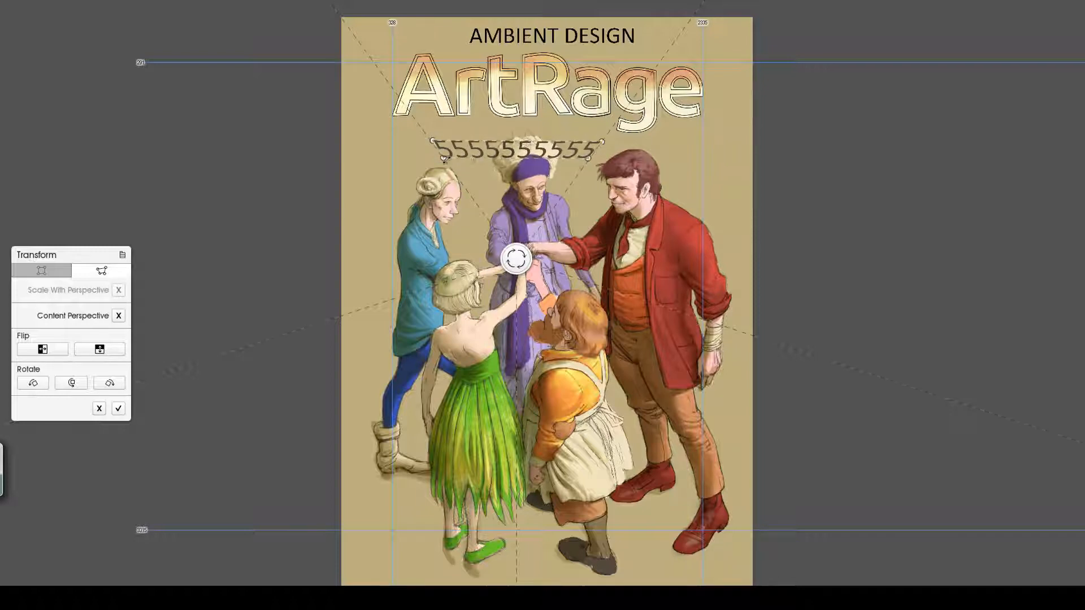
{"action": "left_click_drag", "start_coordinate": [444, 159], "coordinate": [430, 141]}
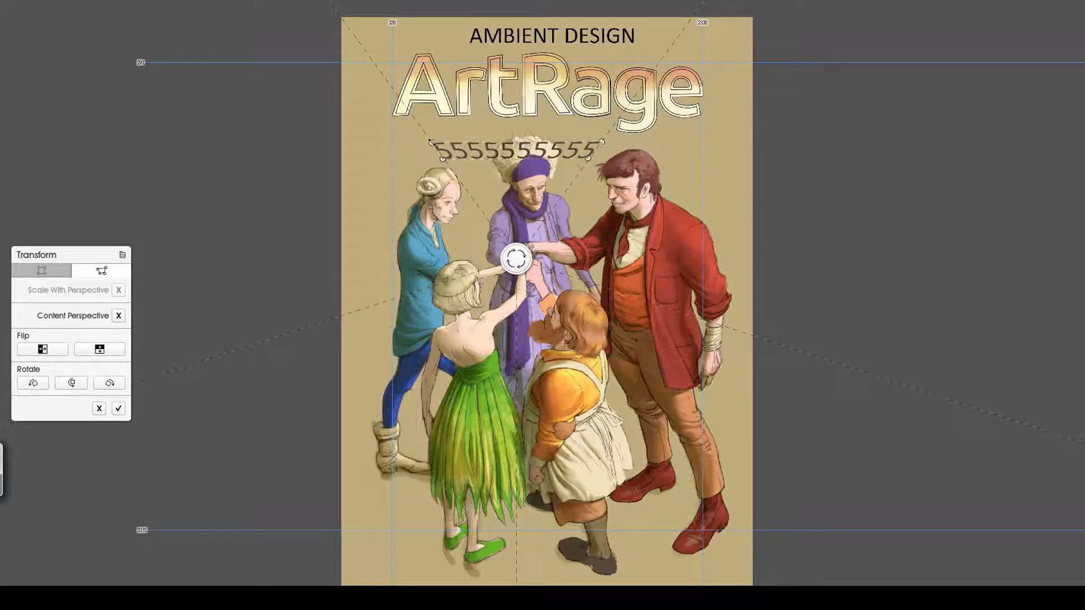
{"action": "key", "text": "Return"}
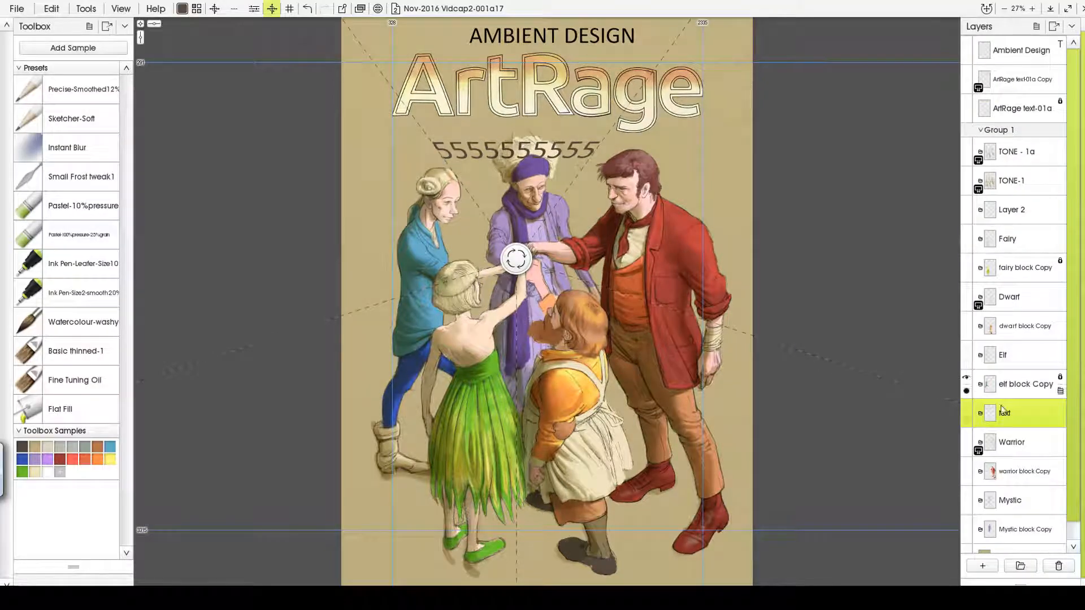
- Duplicate the text layer, rotate the copy clockwise and fit it downward over the red-coated warrior as the pentagon's second side
{"action": "right_click", "coordinate": [1001, 407]}
{"action": "left_click", "coordinate": [944, 268]}
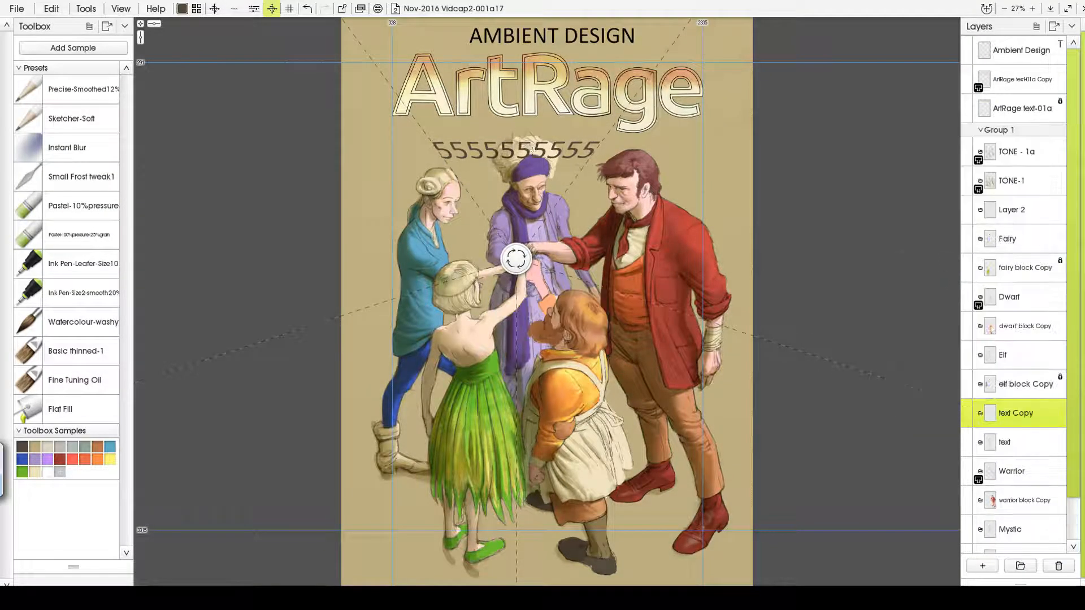
{"action": "key", "text": "ctrl+t"}
{"action": "left_click_drag", "start_coordinate": [505, 152], "coordinate": [662, 151]}
{"action": "left_click_drag", "start_coordinate": [774, 165], "coordinate": [681, 240]}
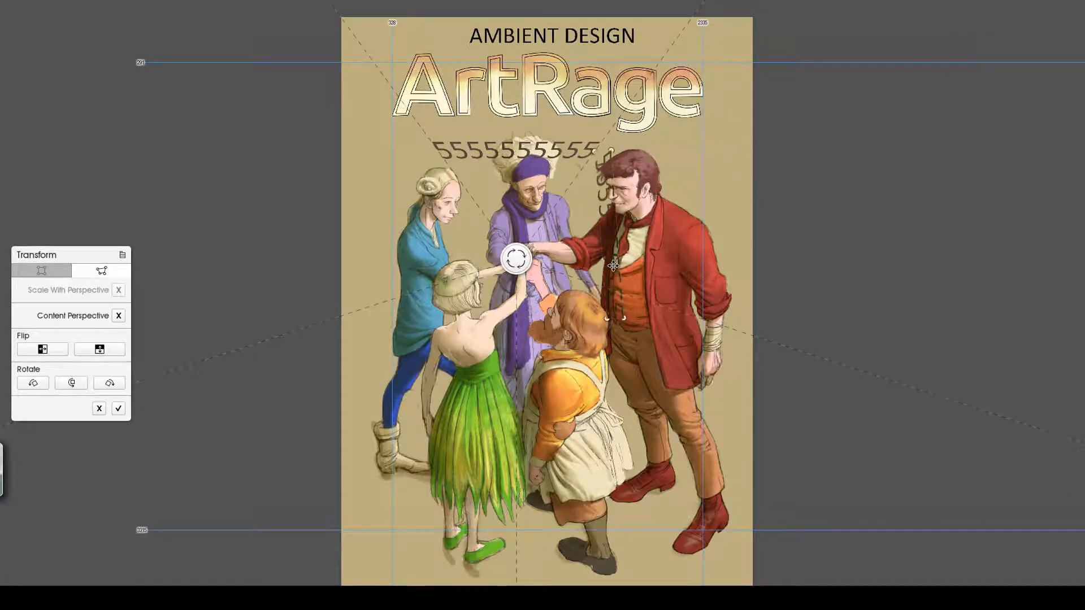
{"action": "left_click_drag", "start_coordinate": [692, 199], "coordinate": [612, 274]}
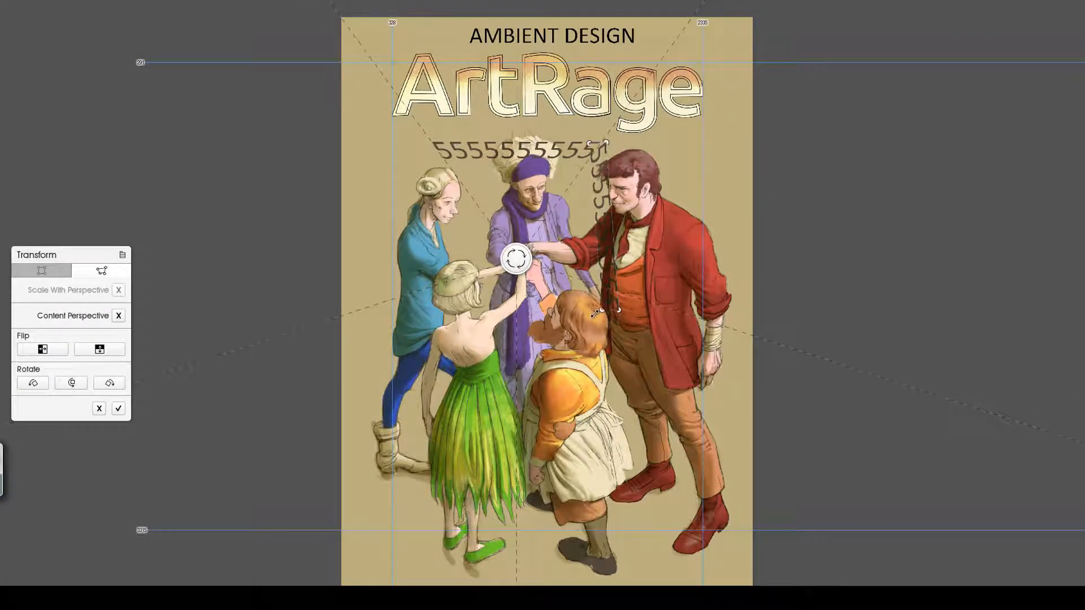
{"action": "left_click_drag", "start_coordinate": [596, 317], "coordinate": [617, 315]}
{"action": "left_click_drag", "start_coordinate": [610, 232], "coordinate": [623, 233]}
{"action": "key", "text": "Return"}
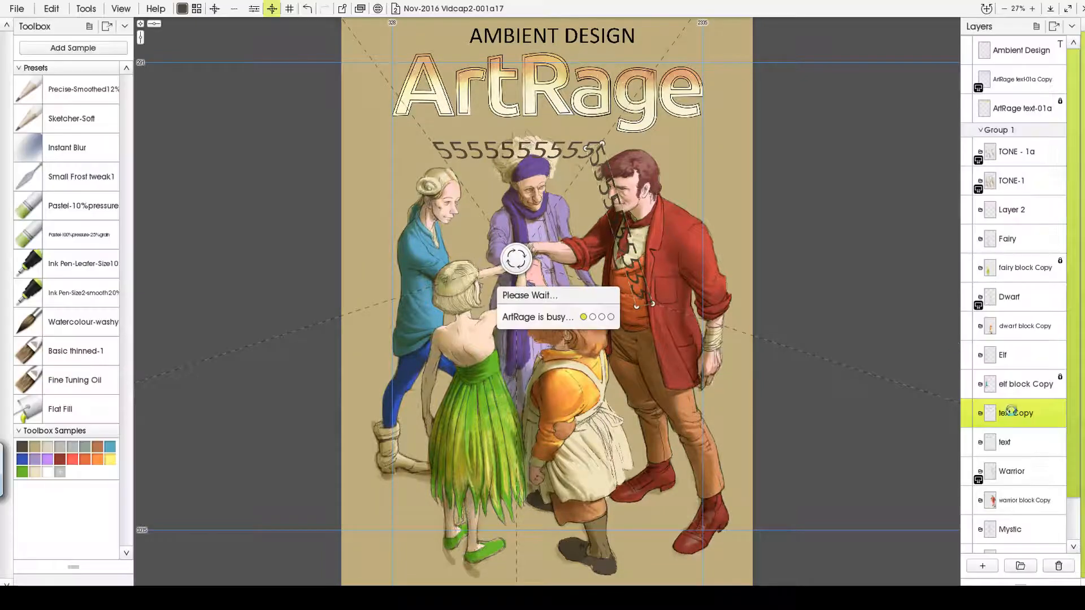
- Duplicate the text Copy layer and rotate and position the duplicate diagonally across the dwarf as the pentagon's third side
{"action": "right_click", "coordinate": [1010, 412]}
{"action": "left_click", "coordinate": [947, 263]}
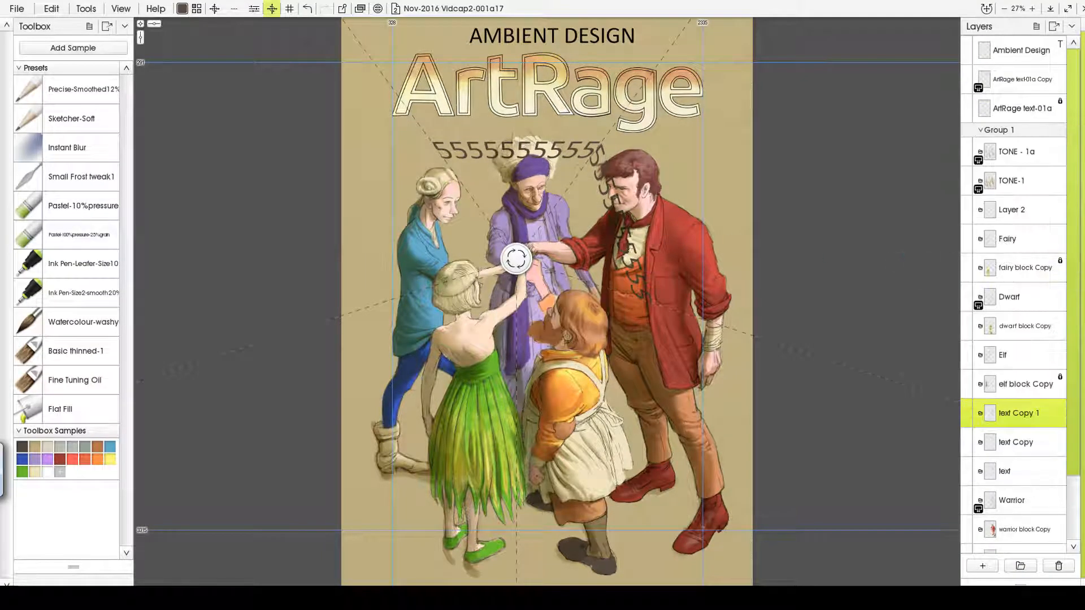
{"action": "key", "text": "ctrl+t"}
{"action": "left_click_drag", "start_coordinate": [626, 247], "coordinate": [672, 405]}
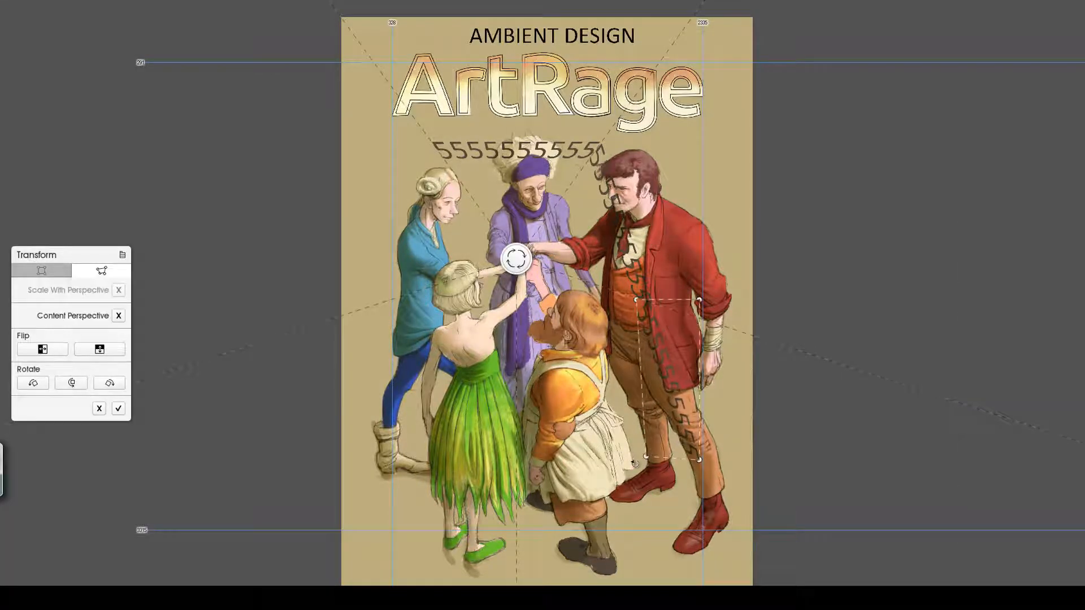
{"action": "left_click_drag", "start_coordinate": [650, 459], "coordinate": [535, 406]}
{"action": "left_click_drag", "start_coordinate": [612, 386], "coordinate": [597, 376]}
{"action": "left_click_drag", "start_coordinate": [518, 392], "coordinate": [502, 356]}
{"action": "left_click_drag", "start_coordinate": [669, 354], "coordinate": [605, 337]}
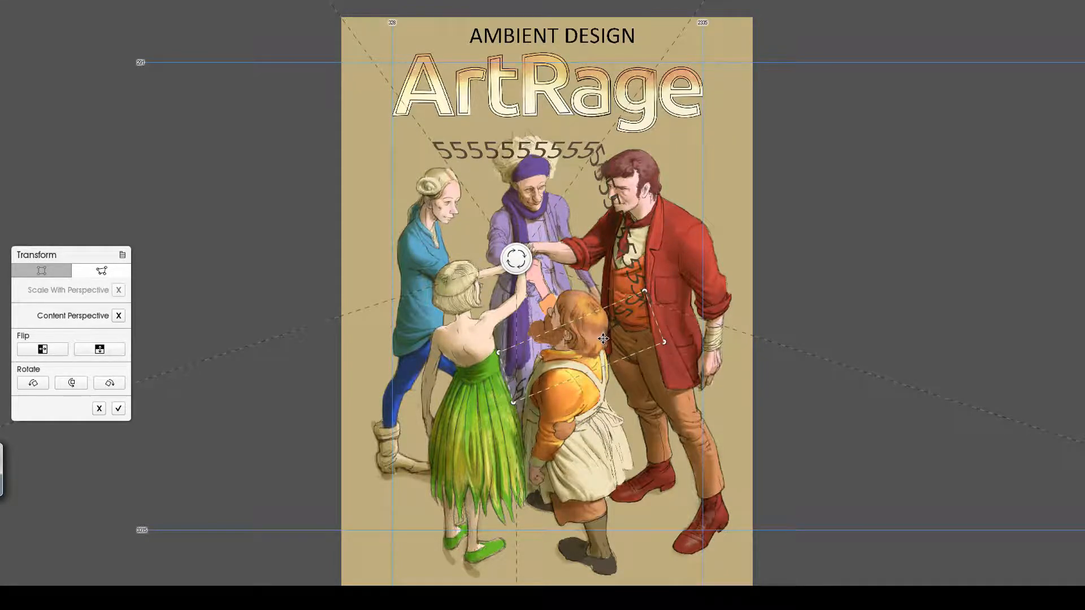
{"action": "key", "text": "Return"}
- Move the text Copy 1 layer up the stack between TONE-1 and Layer 2
{"action": "right_click", "coordinate": [1008, 415]}
{"action": "key", "text": "Escape"}
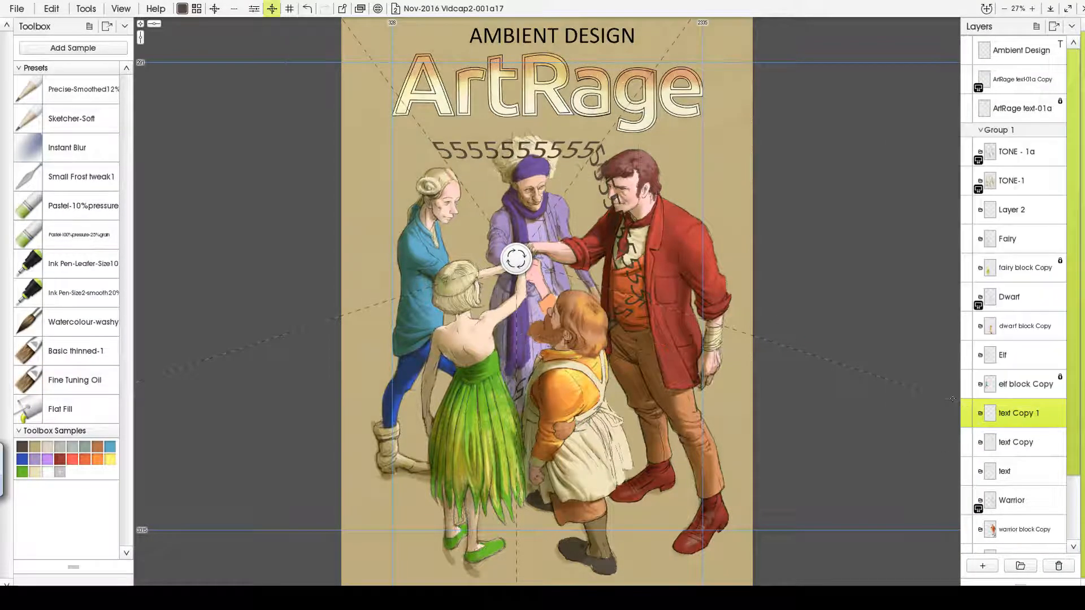
{"action": "left_click_drag", "start_coordinate": [1012, 403], "coordinate": [1018, 208]}
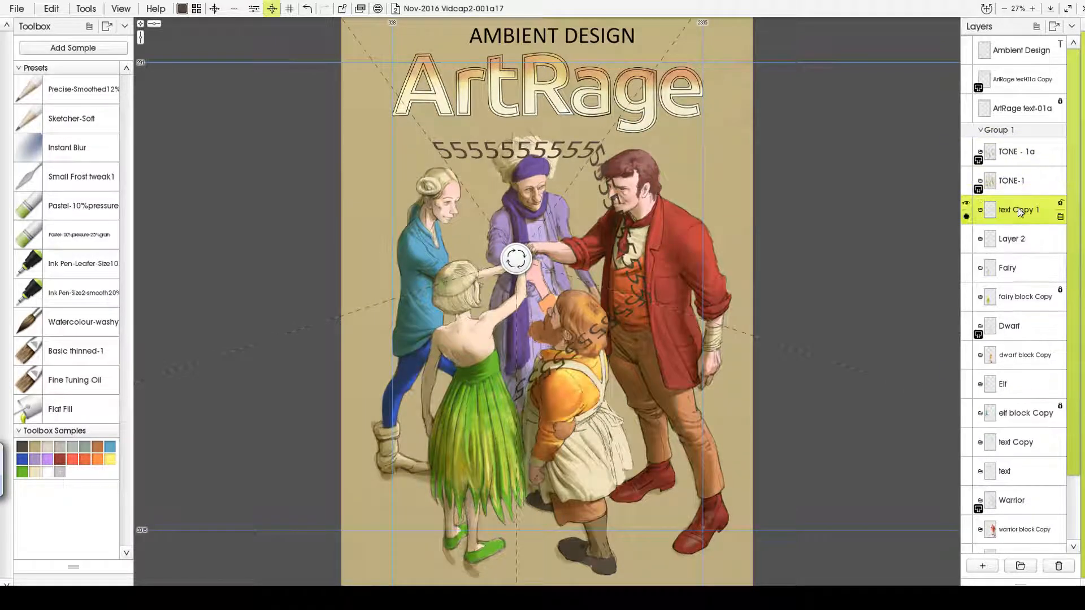
- Duplicate text Copy 1 and rotate and position the duplicate diagonally across the fairy's back as the pentagon's fourth side
{"action": "key", "text": "ctrl+t"}
{"action": "left_click_drag", "start_coordinate": [593, 346], "coordinate": [459, 393]}
{"action": "left_click_drag", "start_coordinate": [369, 455], "coordinate": [476, 274]}
{"action": "left_click_drag", "start_coordinate": [377, 306], "coordinate": [378, 302]}
{"action": "key", "text": "Return"}
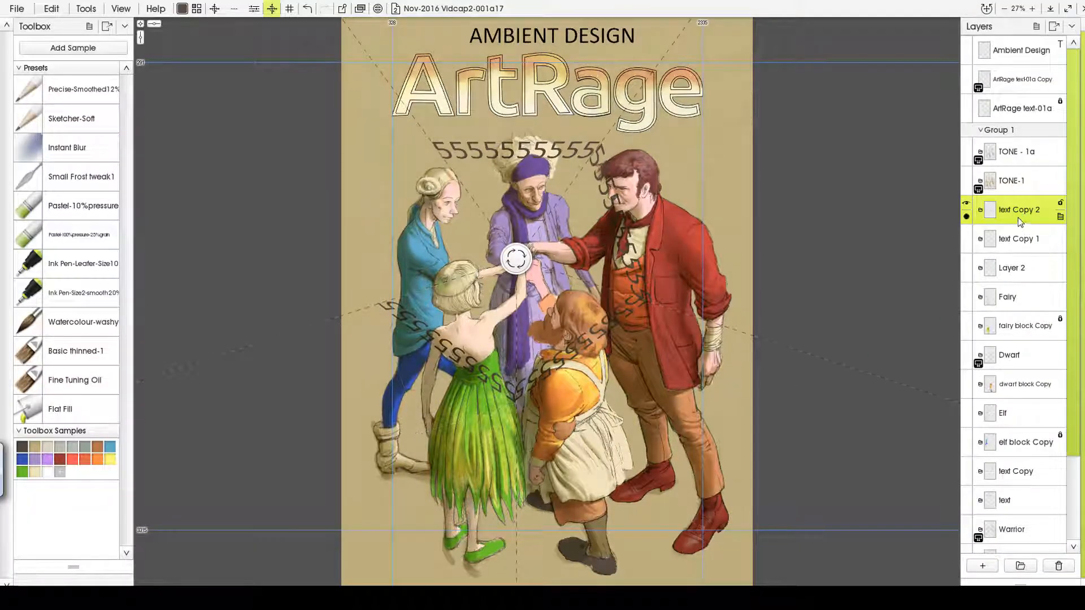
{"action": "key", "text": "ctrl+t"}
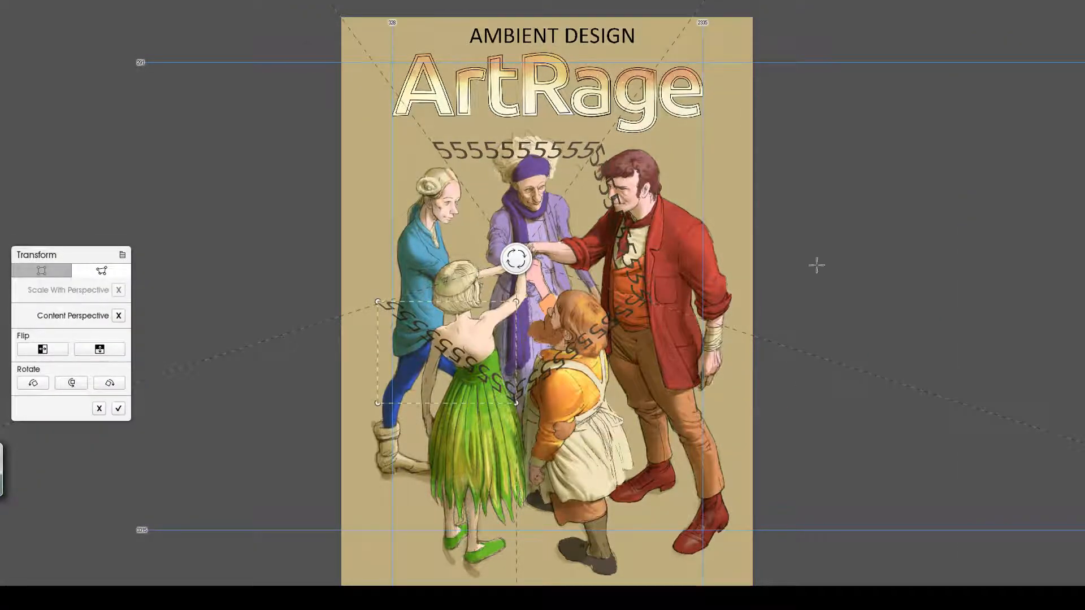
{"action": "key", "text": "Return"}
- Duplicate text Copy 2 and rotate and align the duplicate along the blue-clad elf to close the pentagon of fives
{"action": "right_click", "coordinate": [1015, 217]}
{"action": "left_click", "coordinate": [955, 360]}
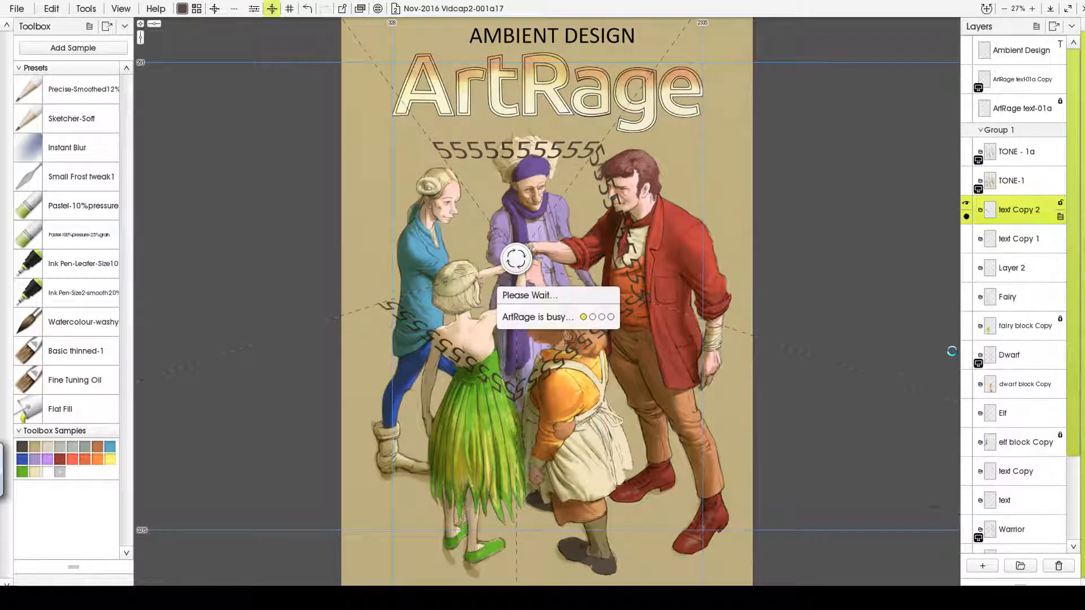
{"action": "key", "text": "ctrl+alt+shift+t"}
{"action": "left_click_drag", "start_coordinate": [442, 346], "coordinate": [464, 208]}
{"action": "left_click_drag", "start_coordinate": [396, 161], "coordinate": [511, 137]}
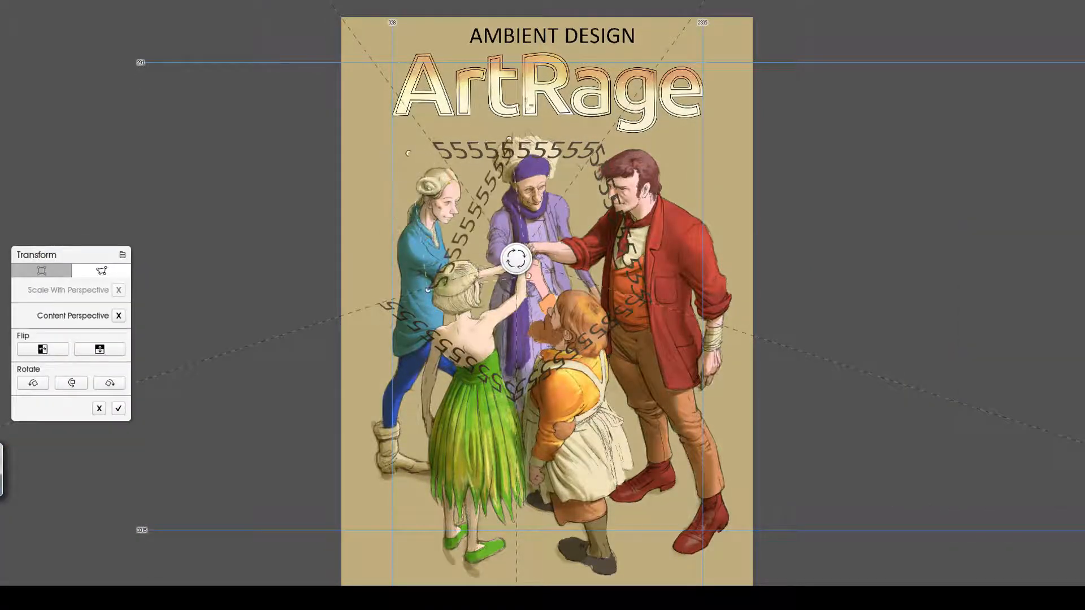
{"action": "left_click_drag", "start_coordinate": [468, 207], "coordinate": [402, 211]}
{"action": "left_click_drag", "start_coordinate": [359, 295], "coordinate": [375, 304]}
{"action": "left_click_drag", "start_coordinate": [443, 143], "coordinate": [435, 143]}
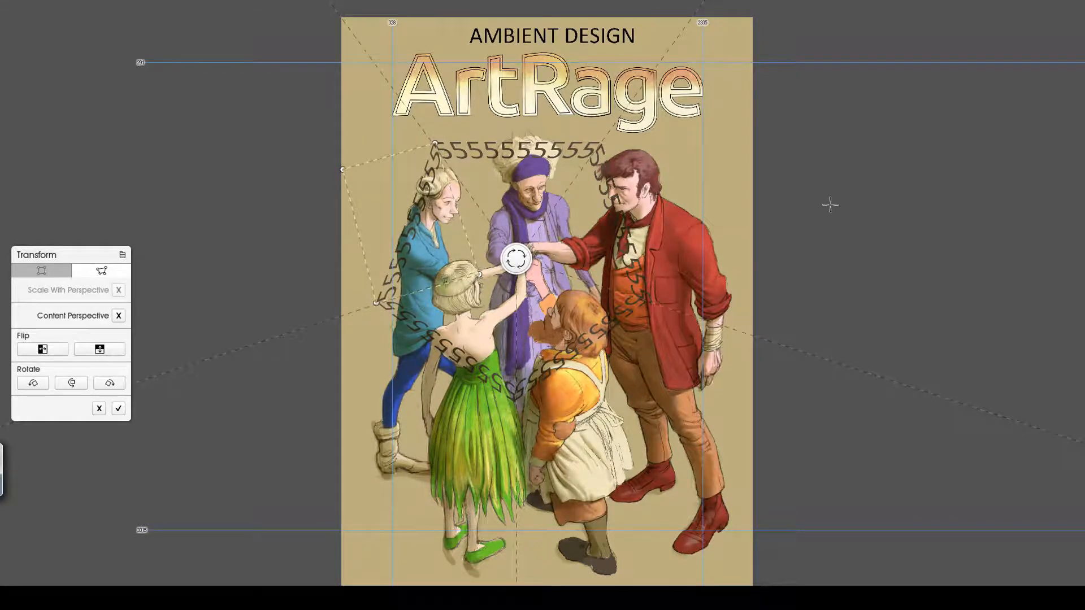
{"action": "key", "text": "Return"}
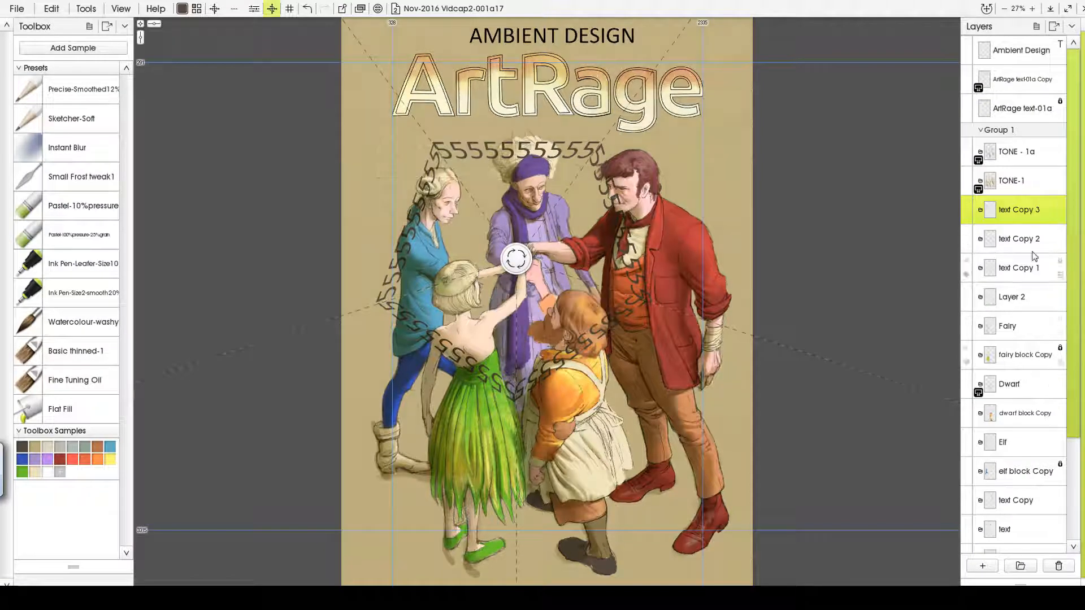
- Move the text Copy and text layers directly beneath text Copy 1, and merge all the copies down into the text layer
{"action": "left_click", "coordinate": [1011, 505]}
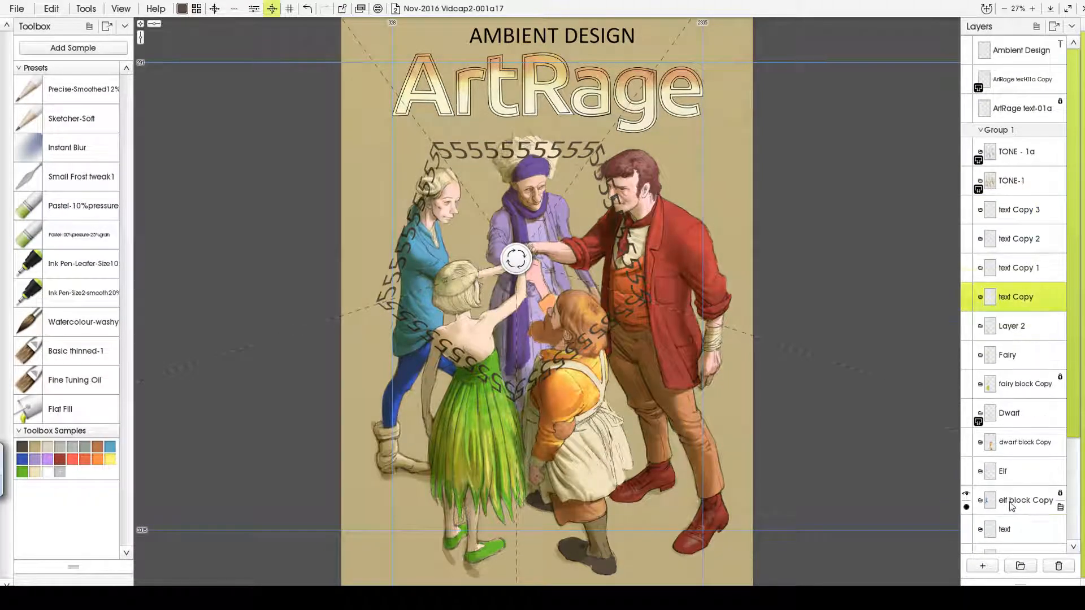
{"action": "left_click_drag", "start_coordinate": [1006, 532], "coordinate": [1010, 312]}
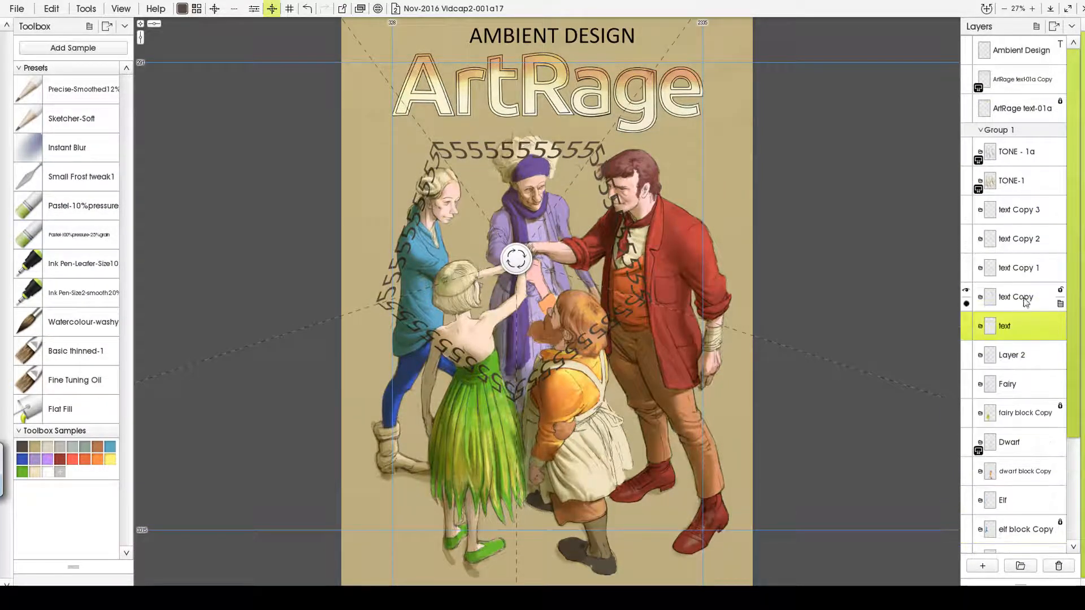
{"action": "right_click", "coordinate": [1042, 300]}
{"action": "left_click", "coordinate": [1005, 486]}
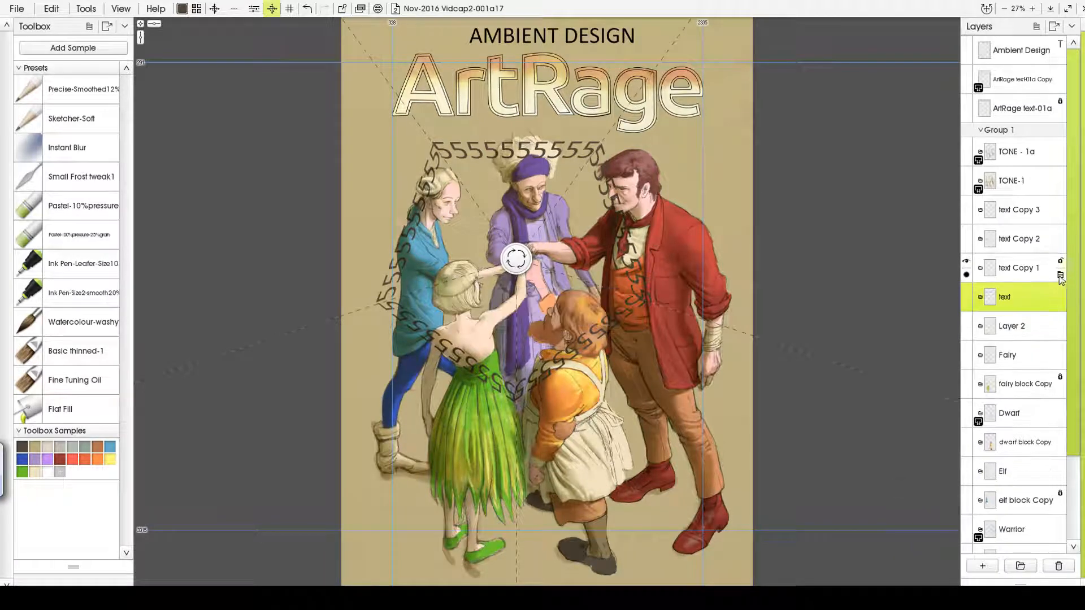
{"action": "left_click", "coordinate": [1060, 276]}
{"action": "left_click", "coordinate": [938, 456]}
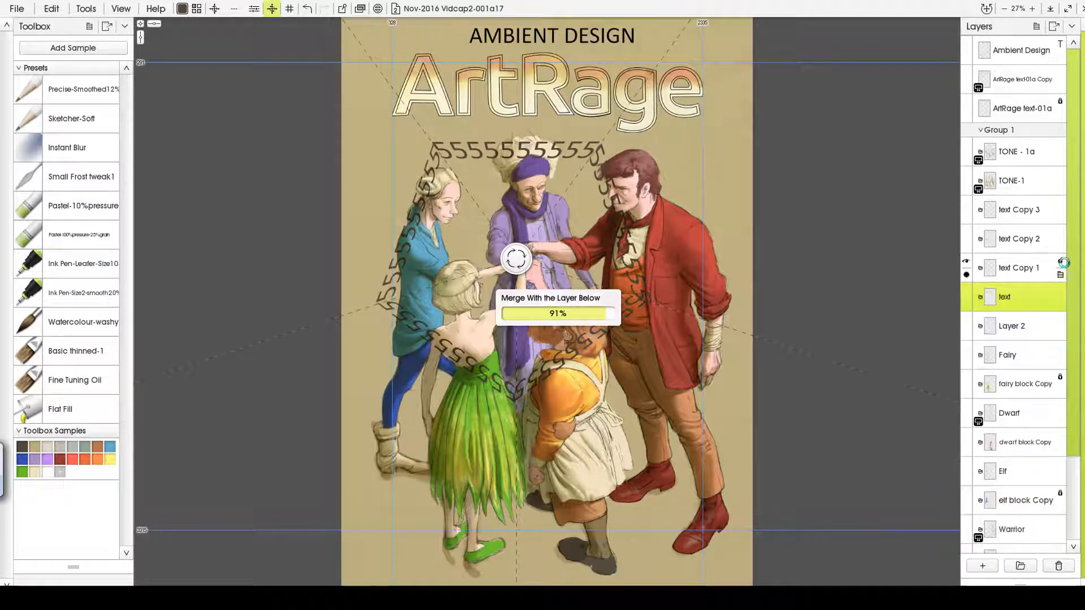
{"action": "left_click", "coordinate": [1060, 244]}
{"action": "left_click", "coordinate": [947, 432]}
{"action": "left_click", "coordinate": [1060, 215]}
{"action": "left_click", "coordinate": [941, 398]}
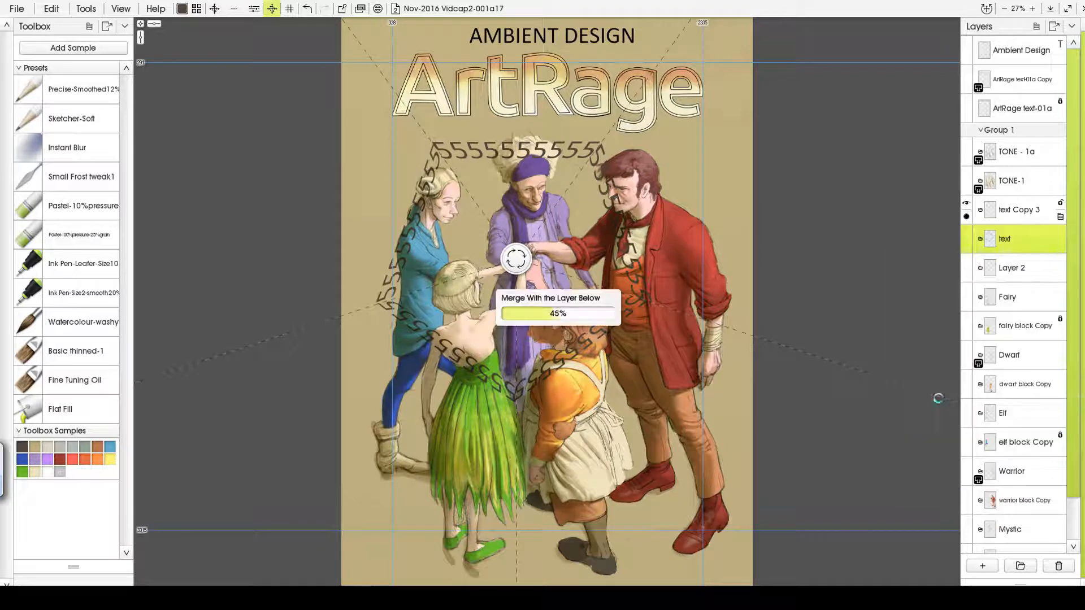
- Lock the text layer's transparency and recolour the fives in red and yellow with the Pastel-100% pressure preset
{"action": "left_click", "coordinate": [1060, 203]}
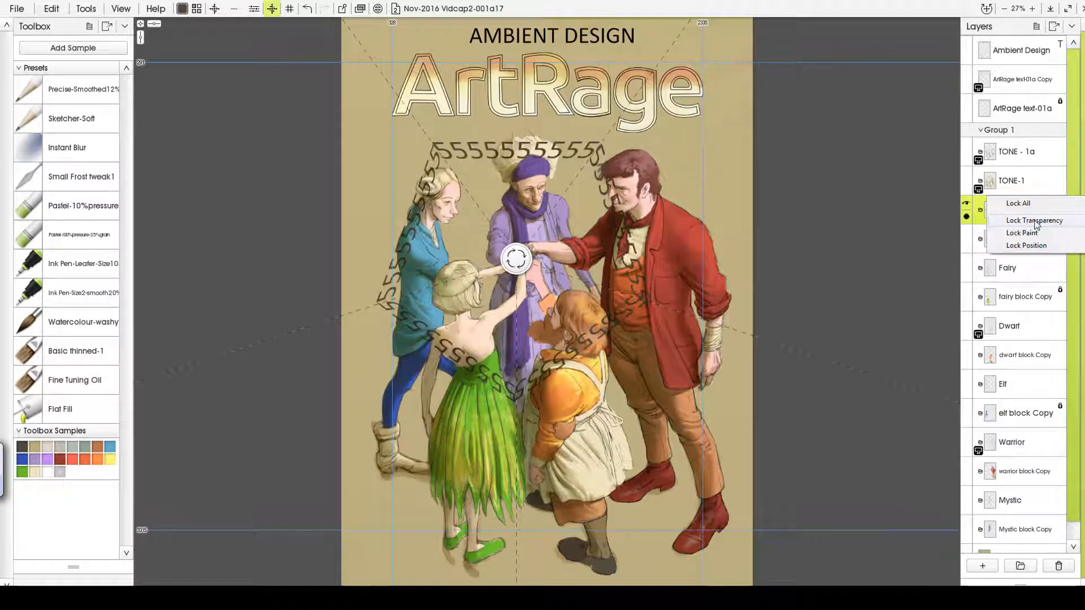
{"action": "left_click", "coordinate": [1008, 204]}
{"action": "left_click", "coordinate": [55, 238]}
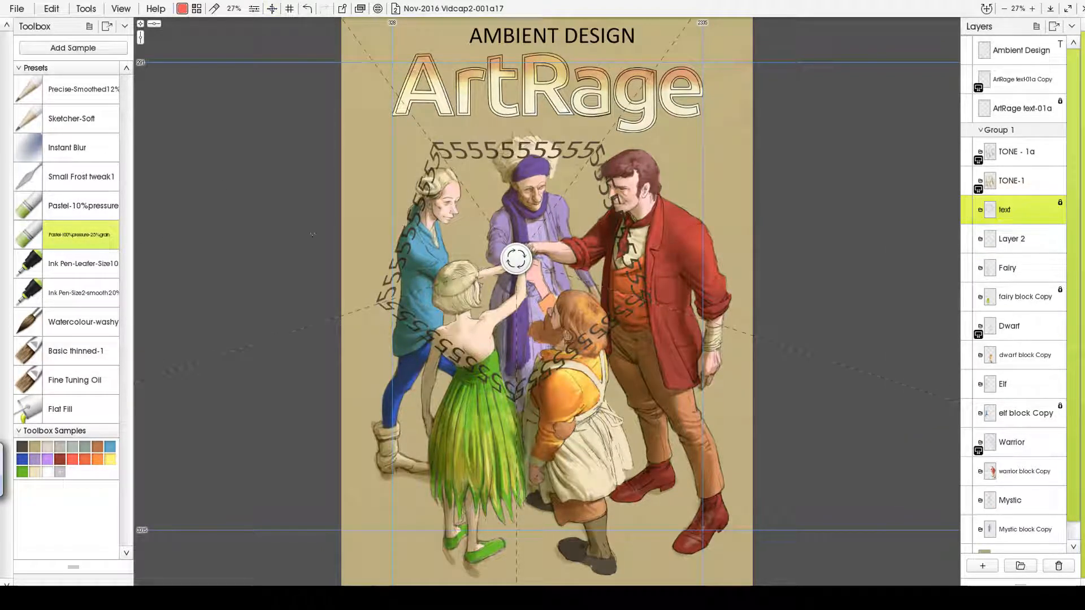
{"action": "left_click", "coordinate": [110, 460]}
{"action": "mouse_move", "coordinate": [438, 156]}
{"action": "left_mouse_down"}
{"action": "mouse_move", "coordinate": [586, 159]}
{"action": "mouse_move", "coordinate": [535, 163]}
{"action": "mouse_move", "coordinate": [524, 150]}
{"action": "left_mouse_up"}
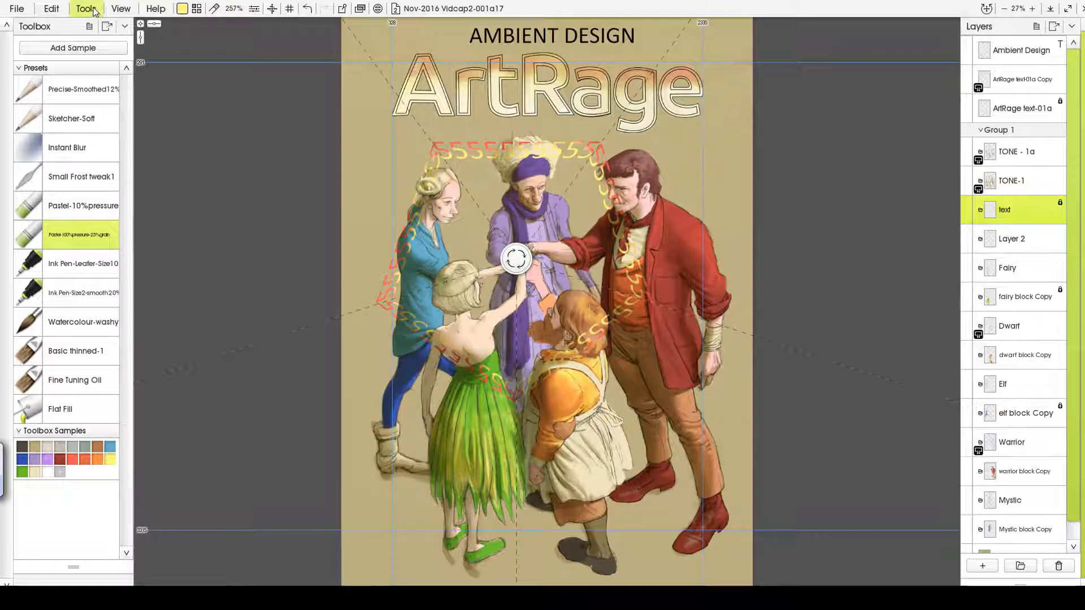
- Choose the Instant Blur preset and change the text layer's transparency lock for softening the coloured fives
{"action": "left_click", "coordinate": [49, 146]}
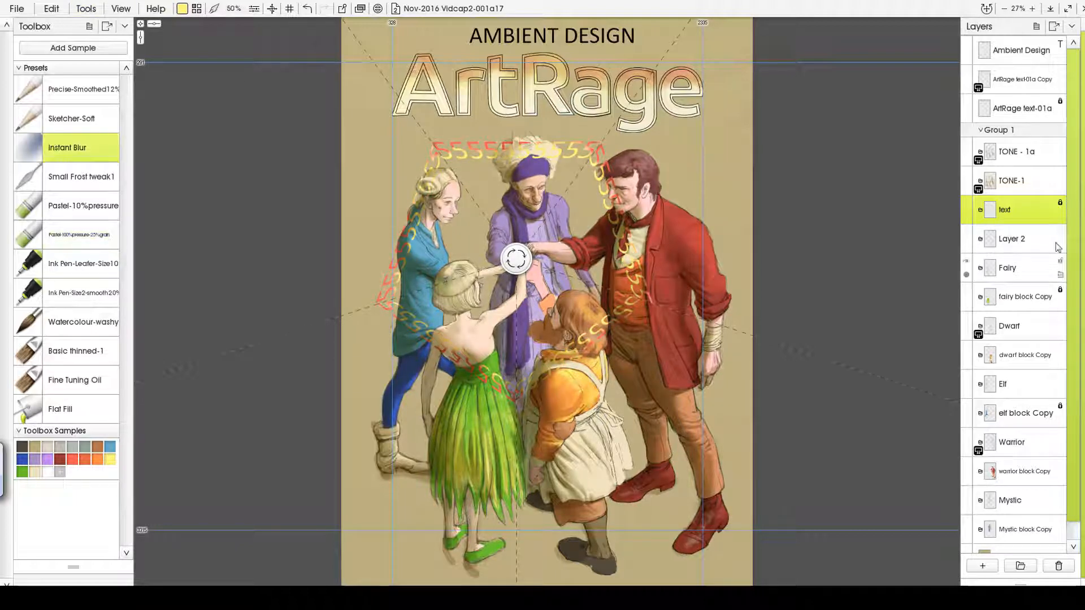
{"action": "left_click", "coordinate": [1059, 202]}
{"action": "left_click", "coordinate": [1000, 226]}
{"action": "left_click", "coordinate": [86, 8]}
{"action": "mouse_move", "coordinate": [114, 206]}
{"action": "left_click", "coordinate": [266, 205]}
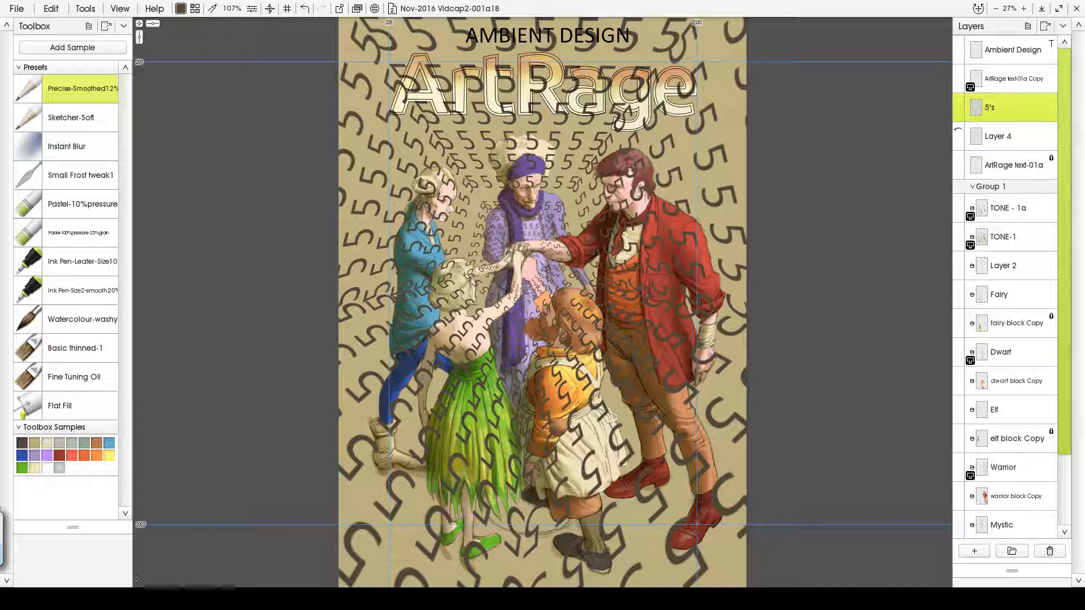
- Duplicate the 5's layer and lock the copy's transparency for recolouring its digits in rainbow pastels
{"action": "right_click", "coordinate": [994, 107]}
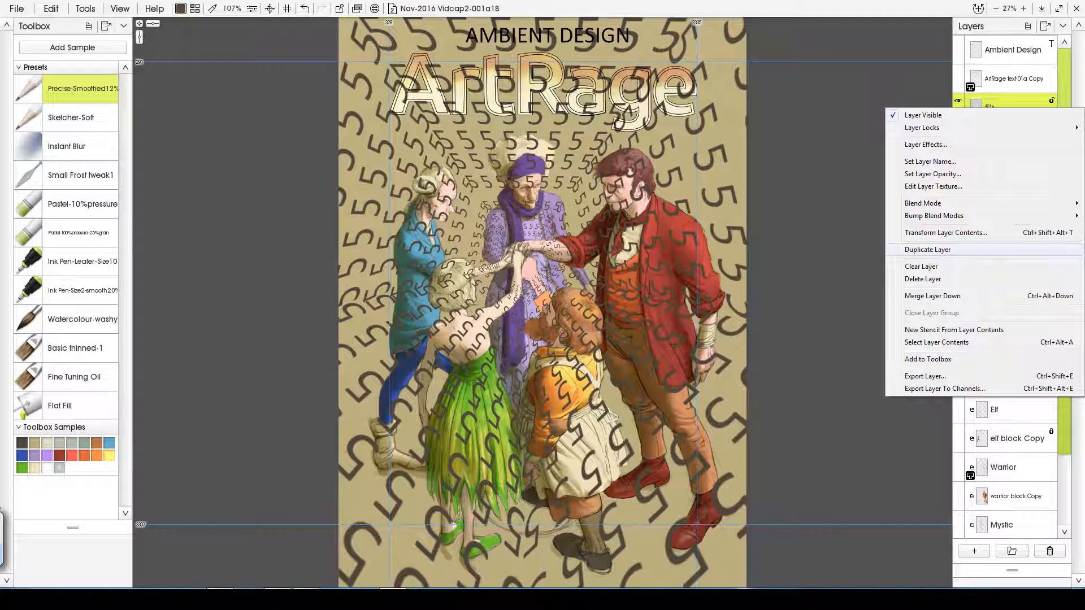
{"action": "left_click", "coordinate": [927, 249]}
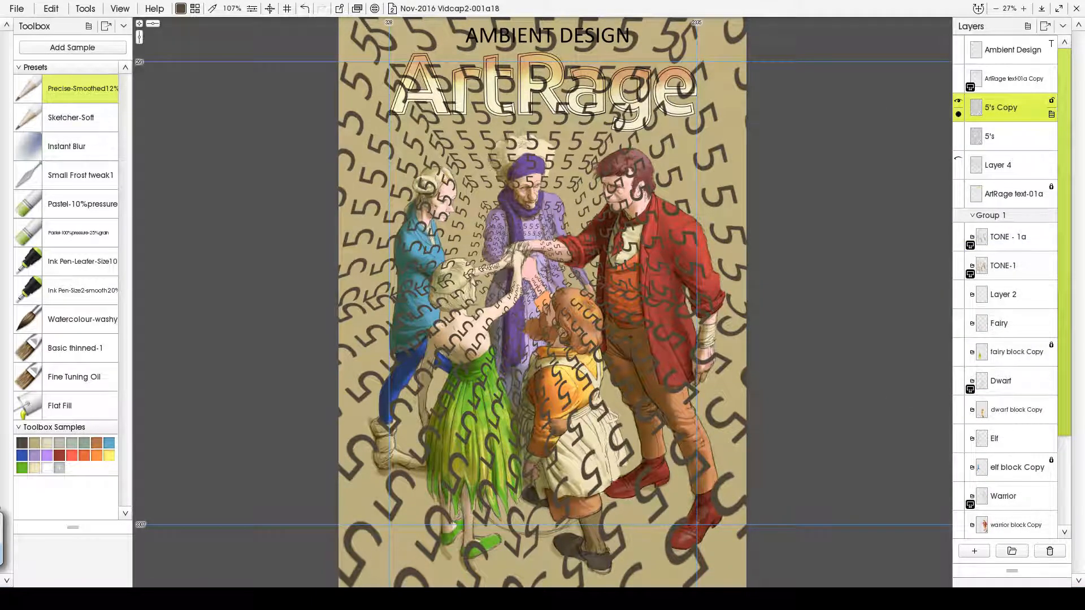
{"action": "left_click", "coordinate": [1051, 100]}
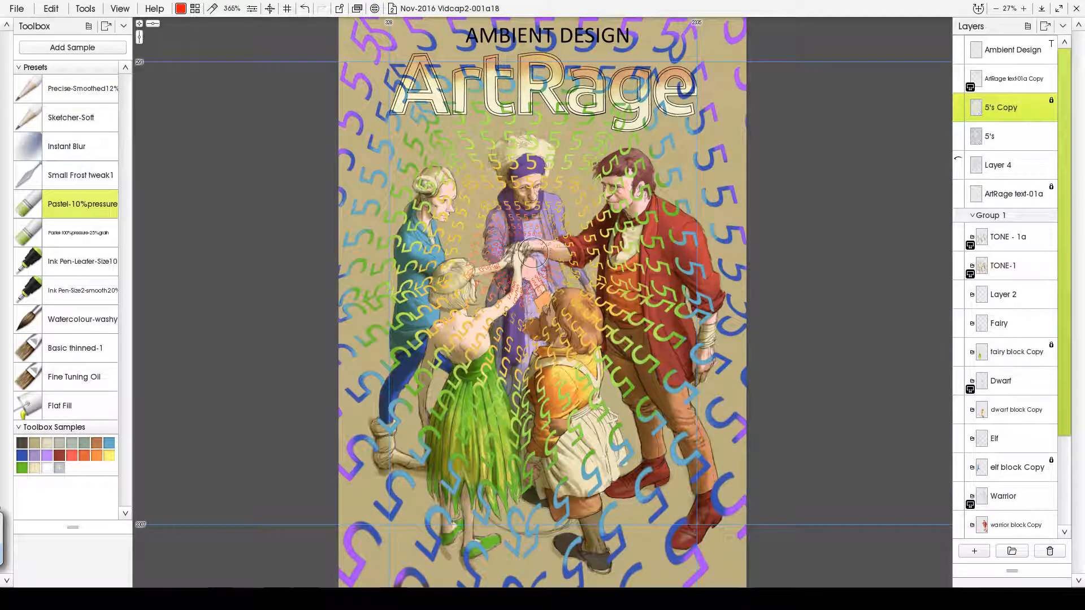
- Duplicate the 5's Copy layer and lower the blurred duplicate's opacity to 47%
{"action": "right_click", "coordinate": [999, 107]}
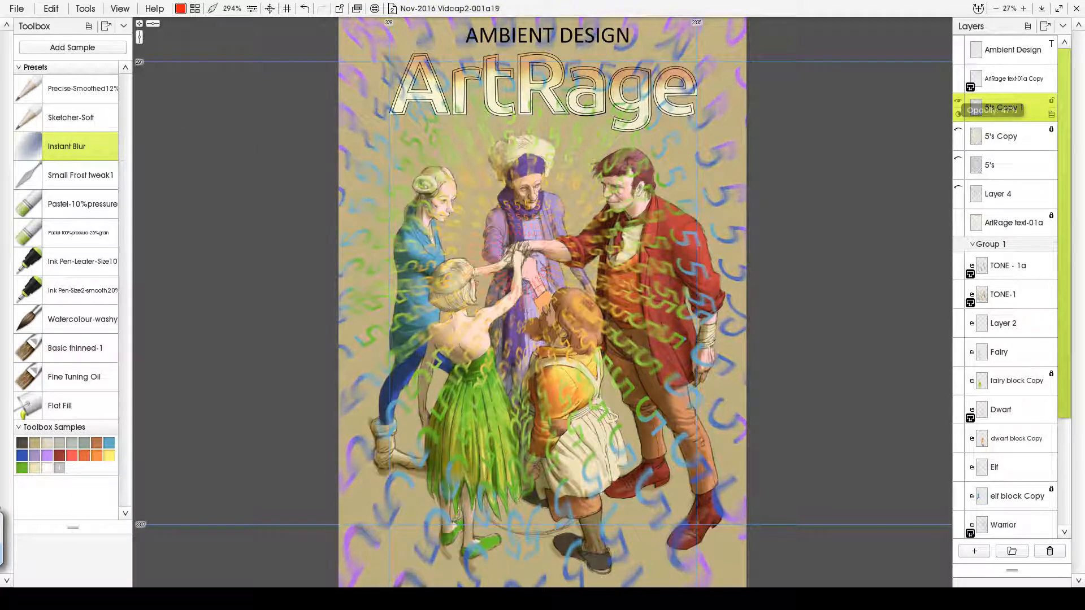
{"action": "left_click_drag", "start_coordinate": [958, 114], "coordinate": [929, 114]}
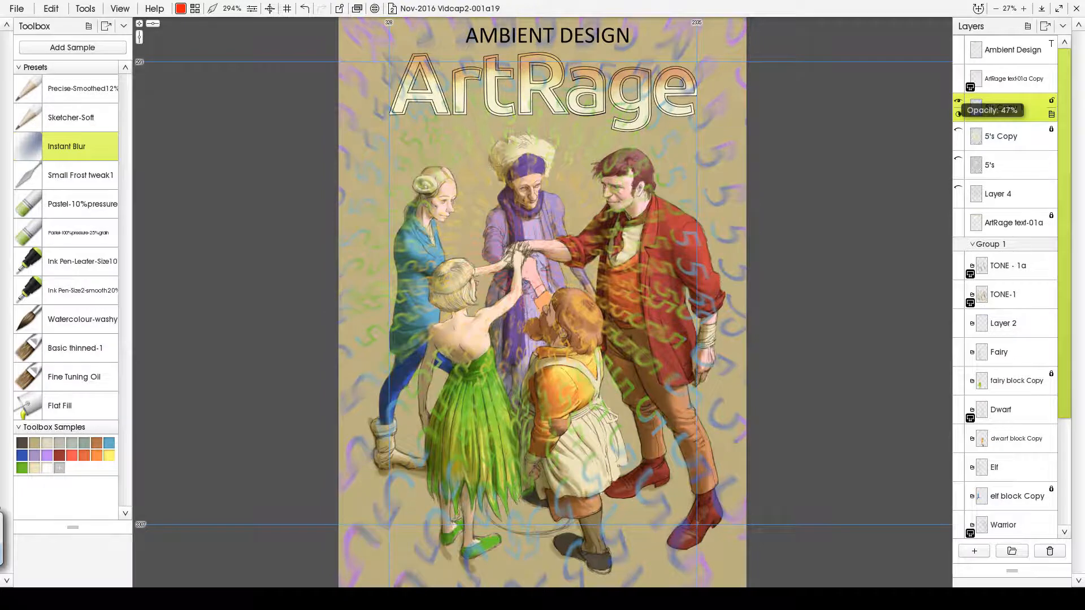
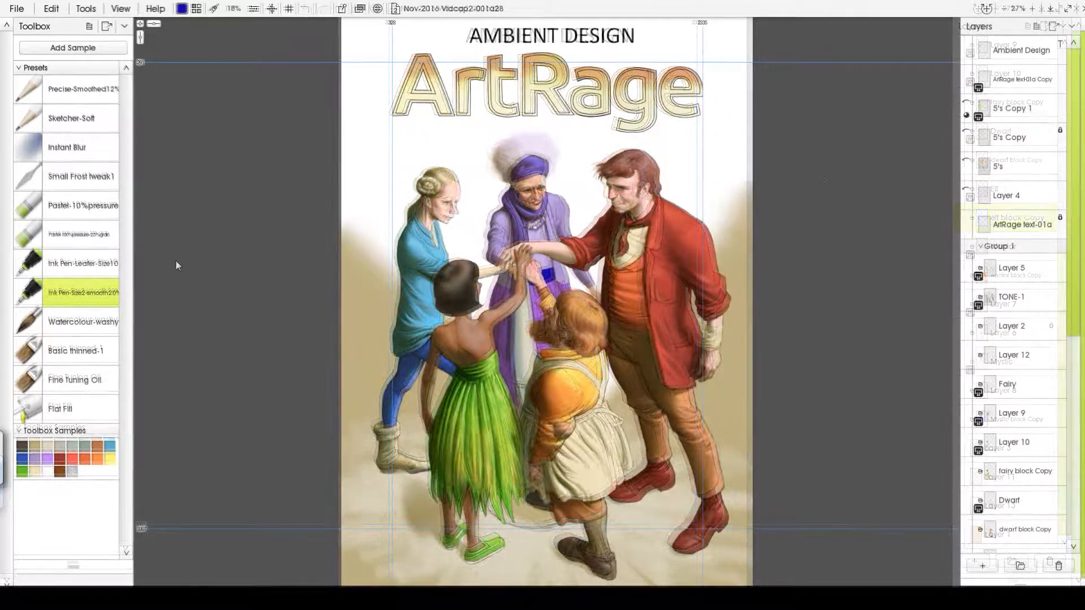
- Save the current toolbox colour samples to the collection under the name "AR5 workshop set1"
{"action": "left_click", "coordinate": [89, 27]}
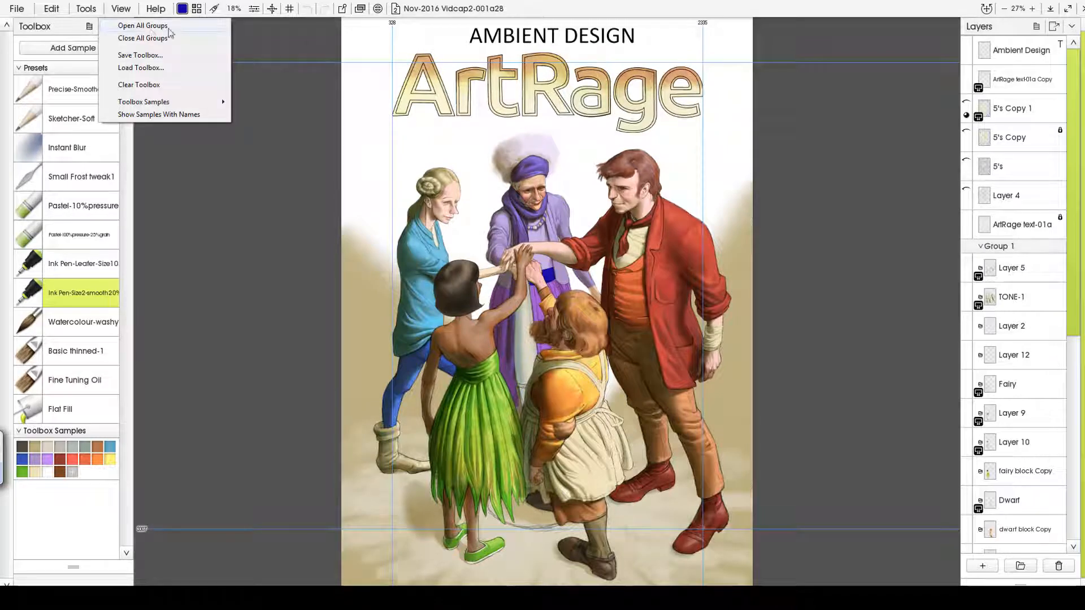
{"action": "mouse_move", "coordinate": [215, 104]}
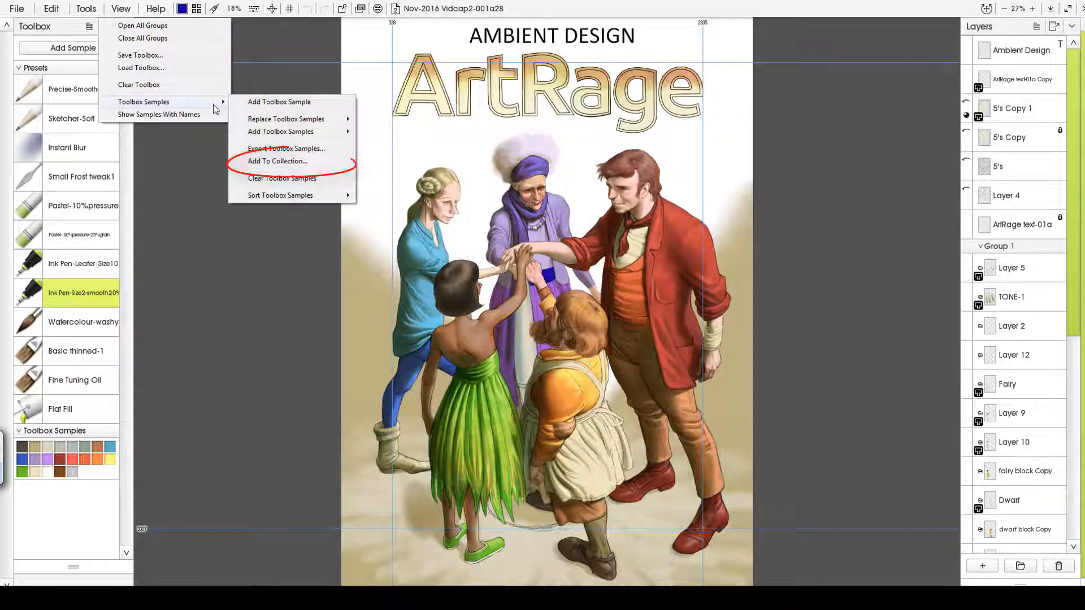
{"action": "left_click", "coordinate": [277, 161]}
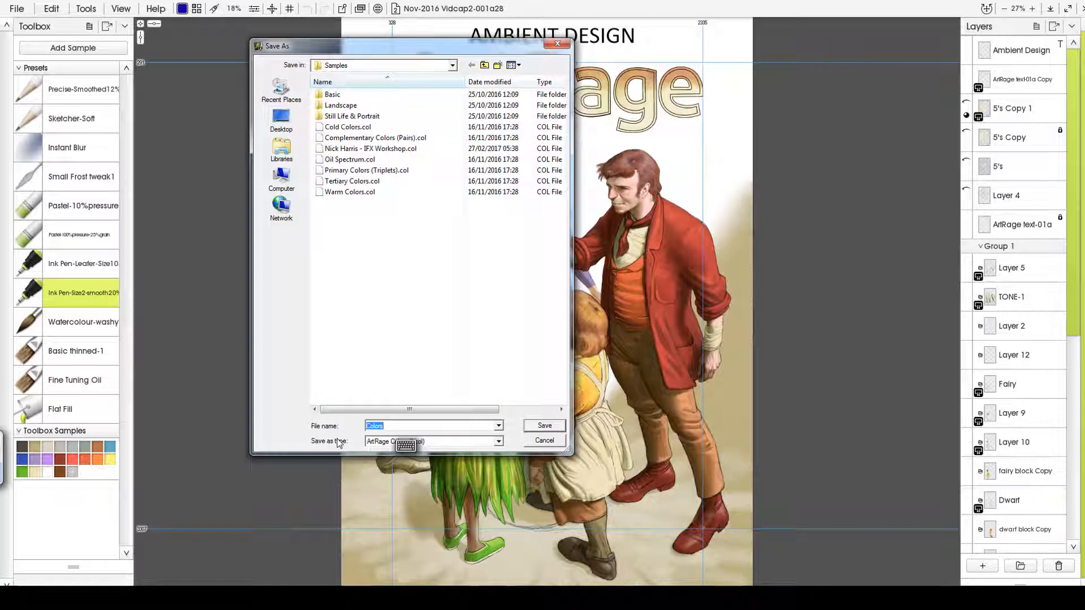
{"action": "type", "text": "AR5 workshop set1"}
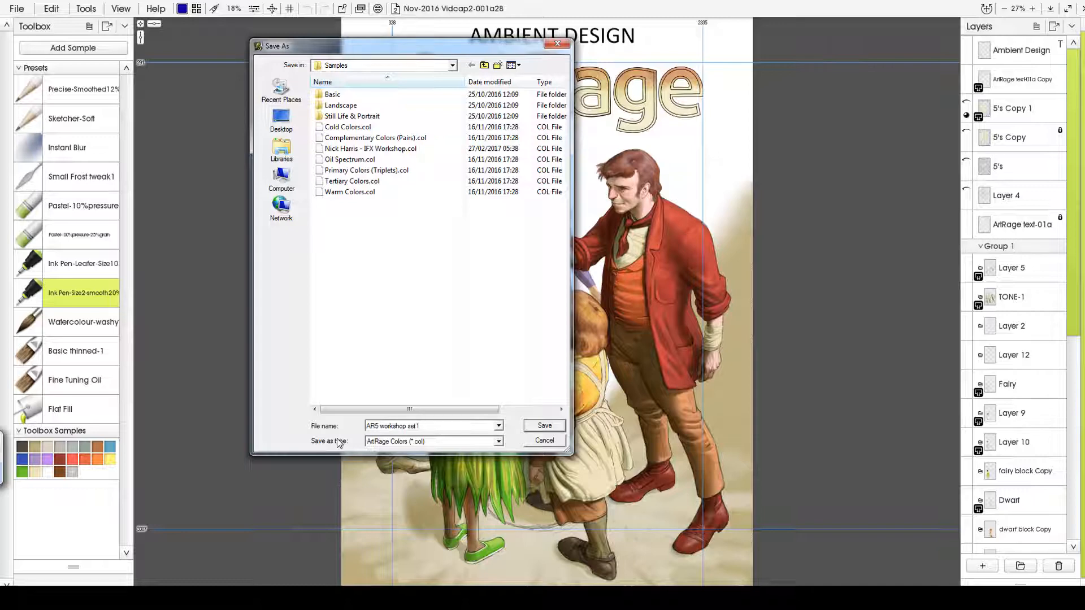
{"action": "key", "text": "Return"}
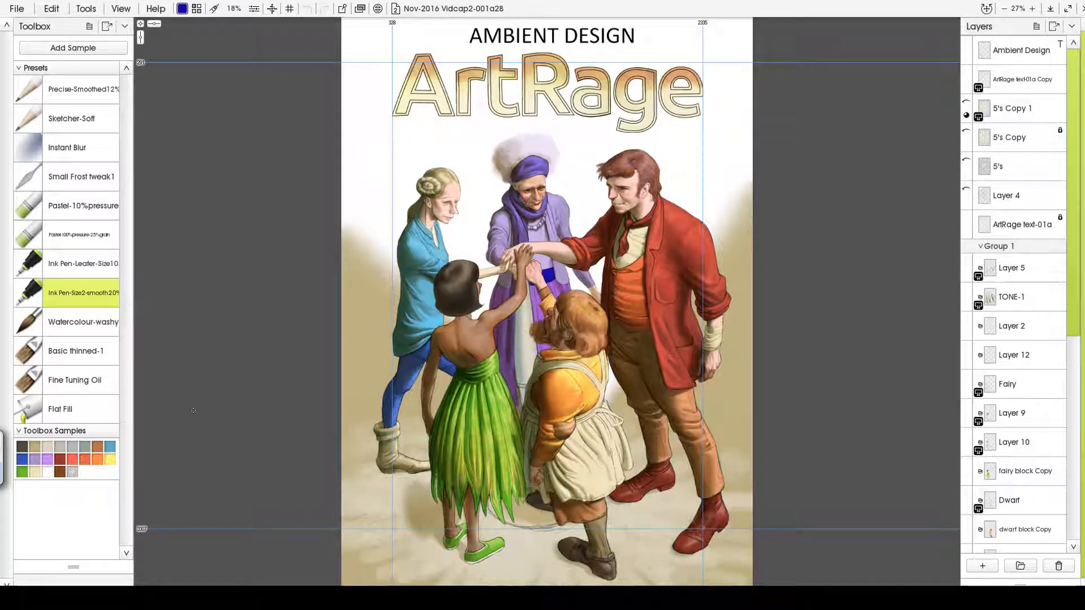
- Load the Splt Toolbox-1 toolbox file to replace the current presets with the splat presets
{"action": "left_click", "coordinate": [89, 27]}
{"action": "left_click", "coordinate": [120, 71]}
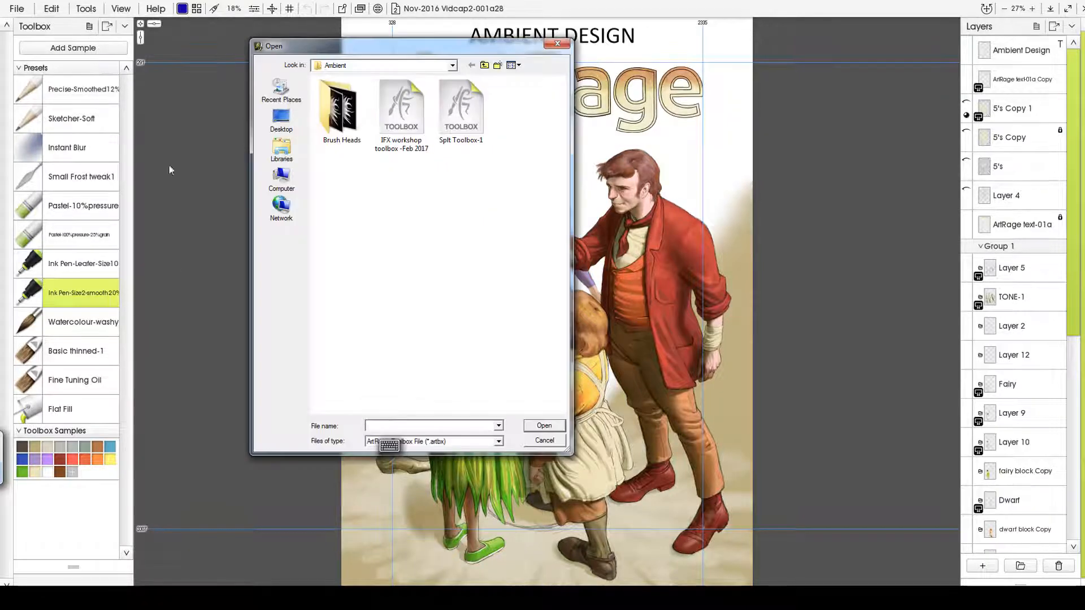
{"action": "left_click", "coordinate": [461, 113]}
{"action": "left_click", "coordinate": [544, 426]}
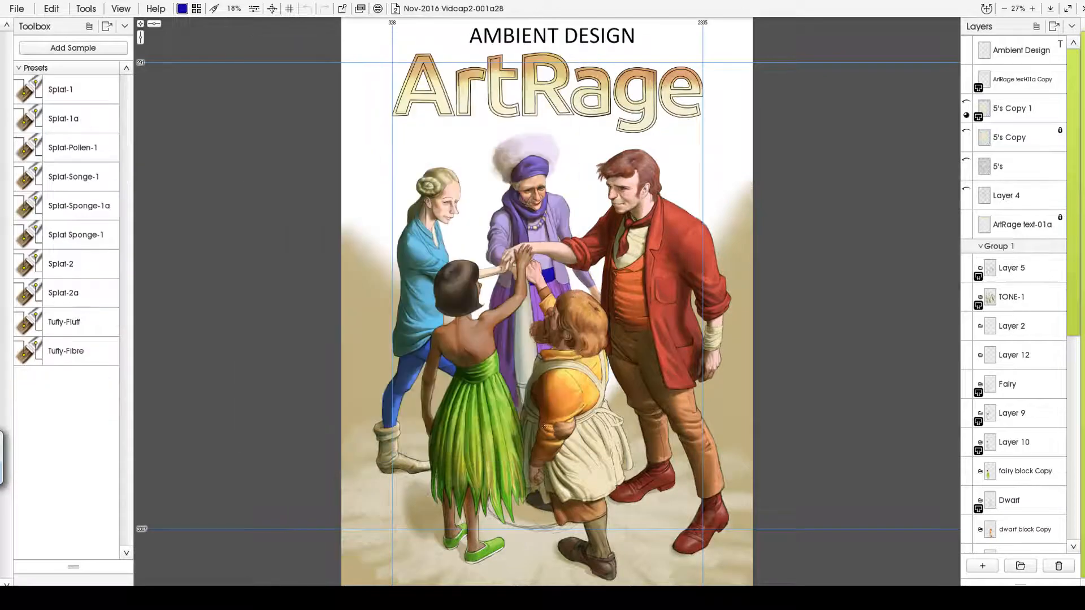
- Add the colour samples from the AR5 workshop set1.col file on disk to the loaded splat toolbox
{"action": "left_click", "coordinate": [90, 28]}
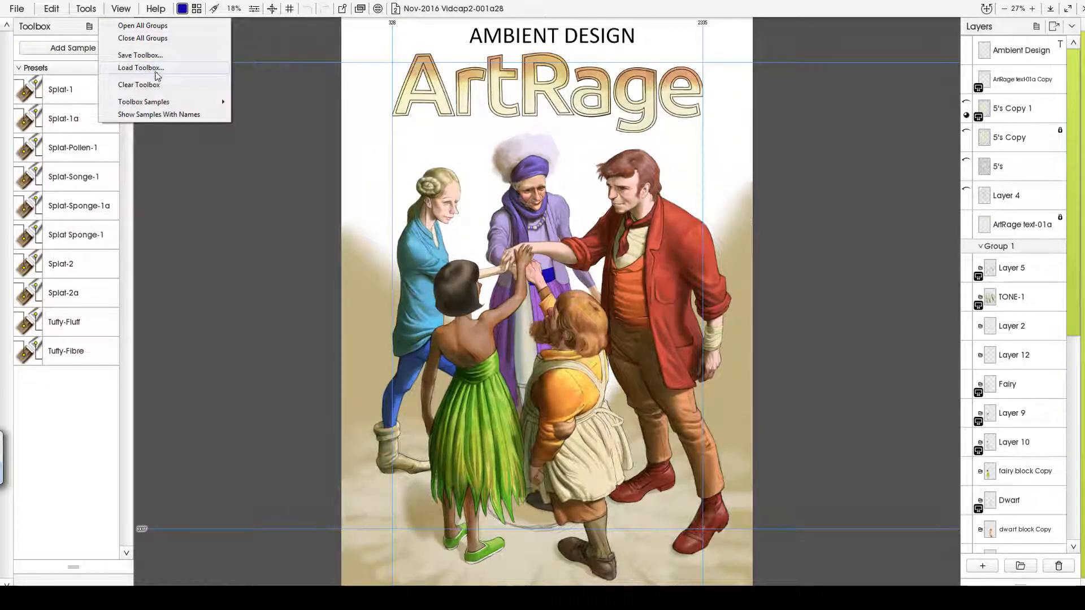
{"action": "mouse_move", "coordinate": [173, 107]}
{"action": "mouse_move", "coordinate": [260, 134]}
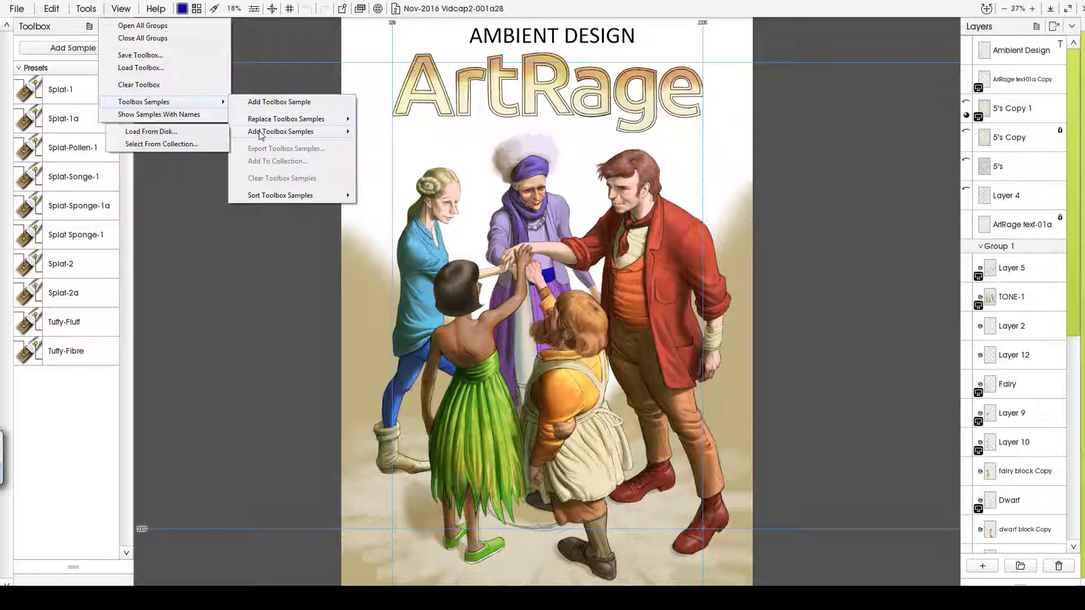
{"action": "left_click", "coordinate": [168, 132]}
{"action": "left_click", "coordinate": [359, 126]}
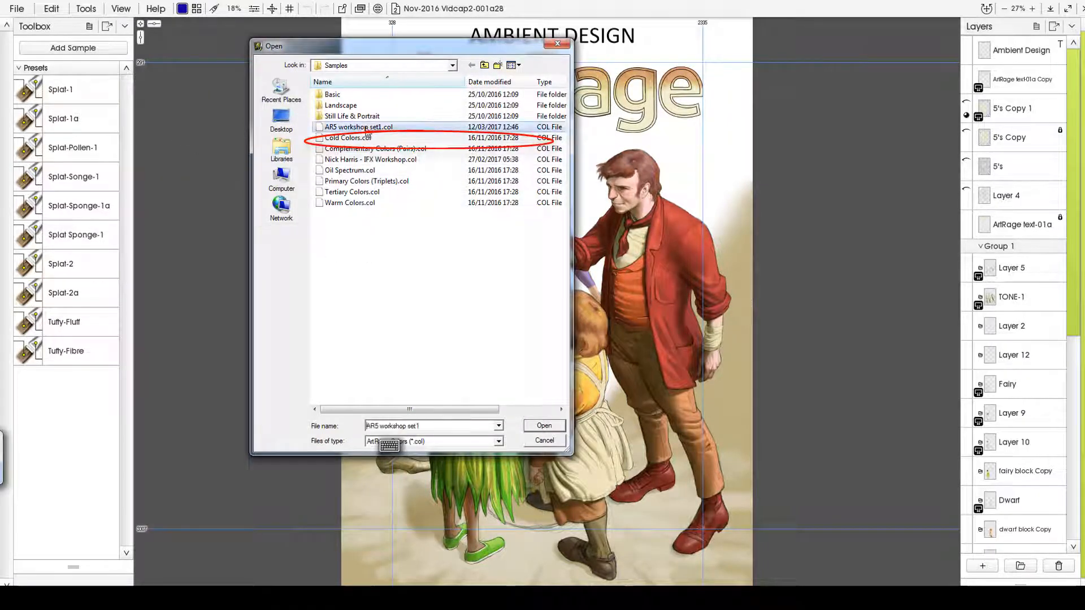
{"action": "left_click", "coordinate": [544, 426]}
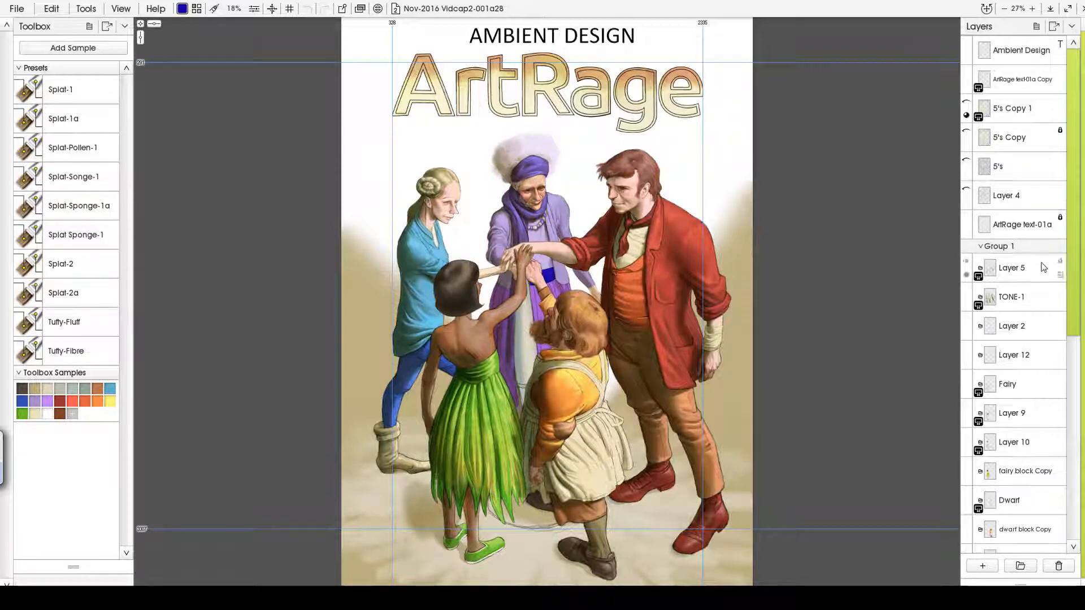
- Check what Layer 11 contains by toggling its visibility, and add a new layer directly above it
{"action": "left_click_drag", "start_coordinate": [1075, 265], "coordinate": [1079, 497]}
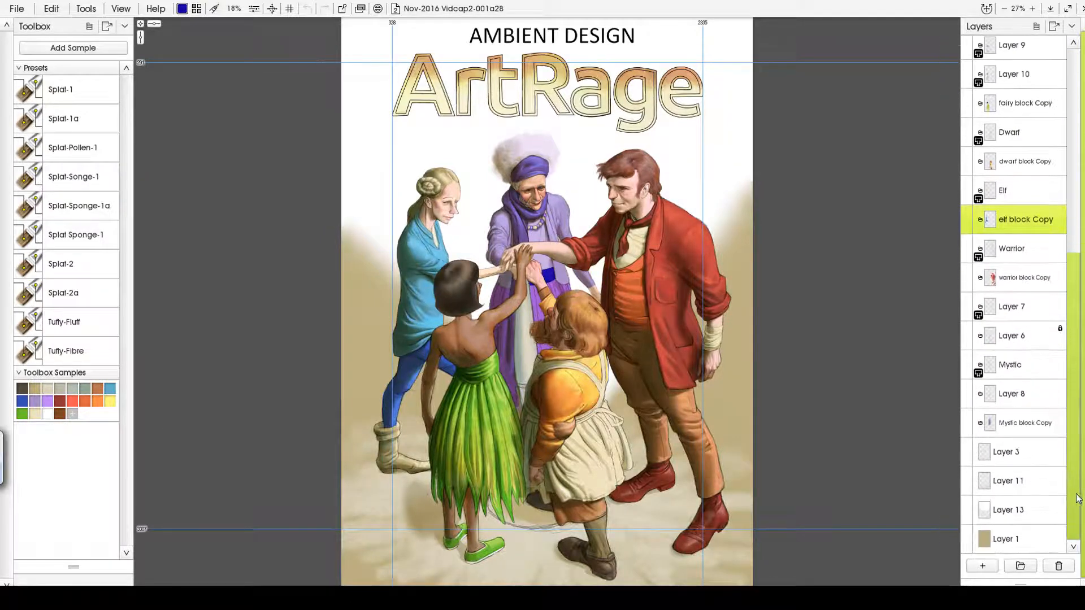
{"action": "left_click", "coordinate": [966, 477]}
{"action": "left_click", "coordinate": [967, 477]}
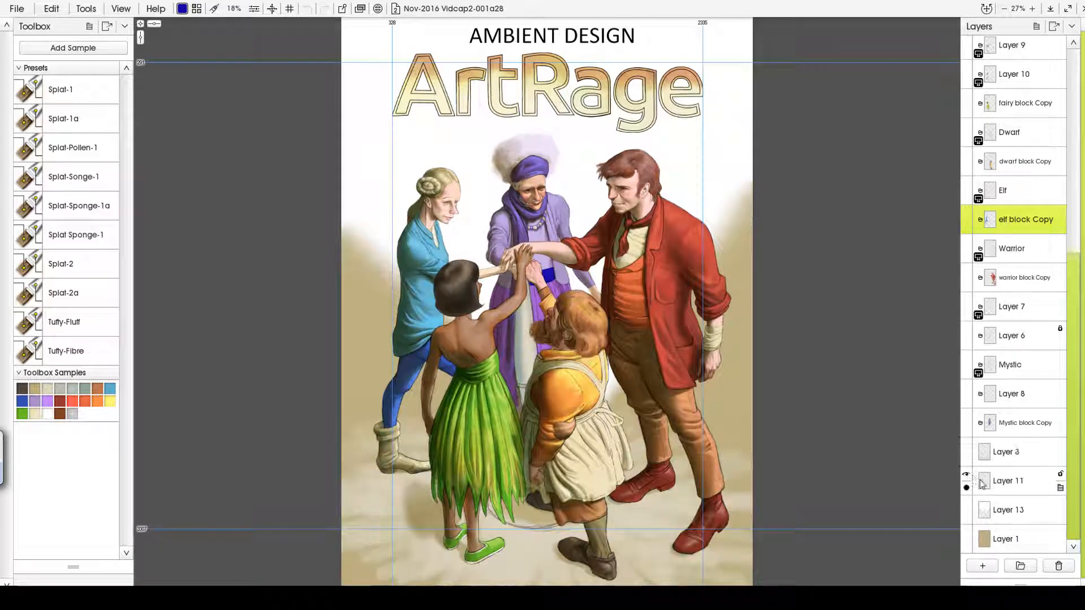
{"action": "left_click", "coordinate": [997, 485]}
{"action": "left_click", "coordinate": [984, 566]}
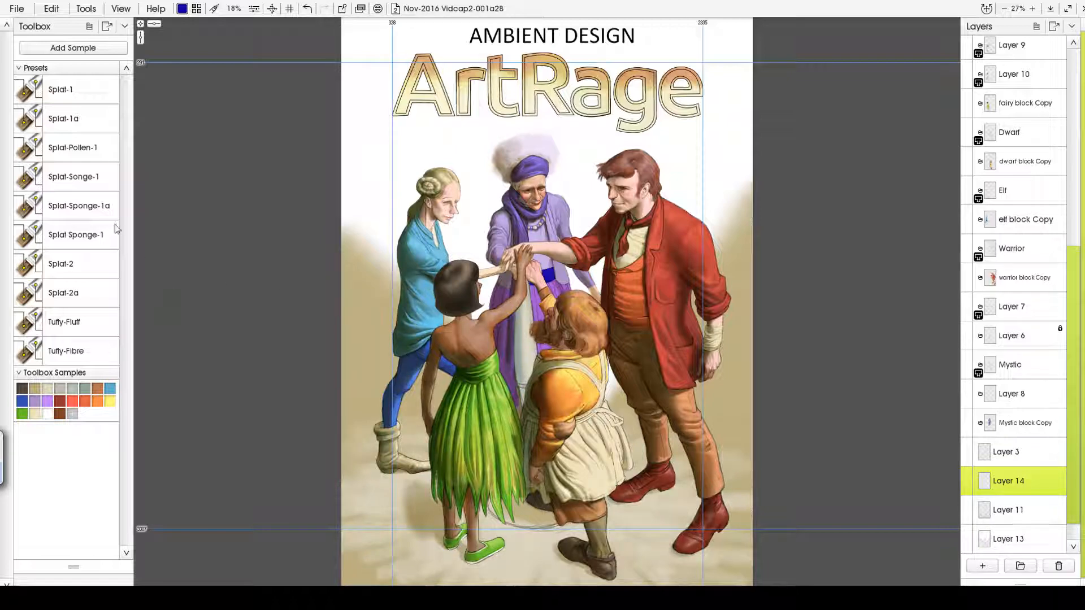
- Paint mottled beige-based texture across the ground behind the characters' legs with the Splat Sponge-1 preset
{"action": "left_click", "coordinate": [100, 237]}
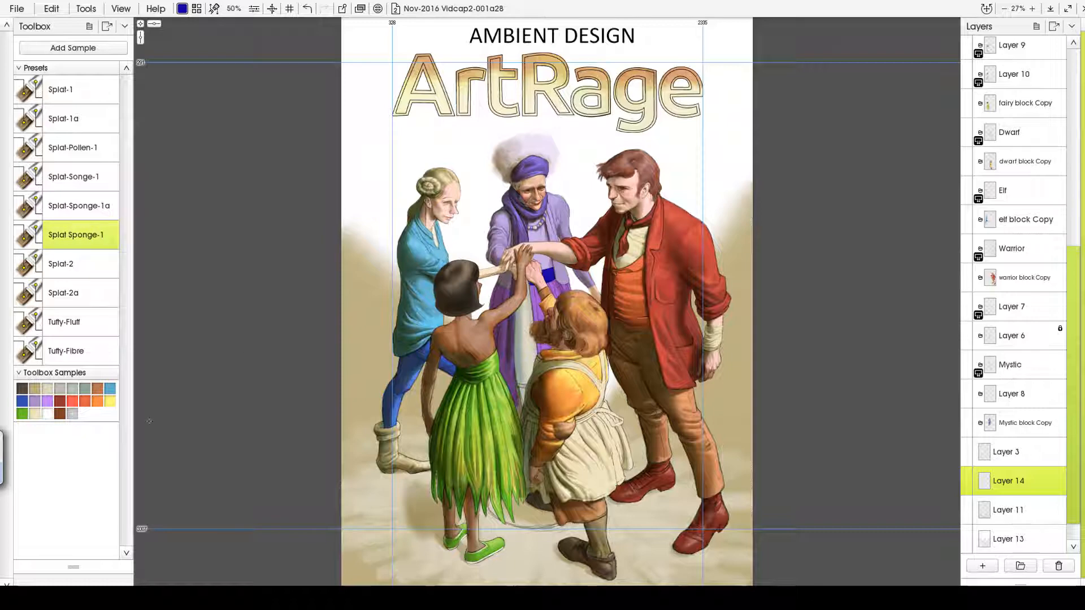
{"action": "left_click", "coordinate": [38, 389]}
{"action": "left_click_drag", "start_coordinate": [356, 356], "coordinate": [376, 350]}
{"action": "mouse_move", "coordinate": [433, 485]}
{"action": "left_mouse_down"}
{"action": "mouse_move", "coordinate": [403, 507]}
{"action": "mouse_move", "coordinate": [429, 565]}
{"action": "mouse_move", "coordinate": [457, 571]}
{"action": "mouse_move", "coordinate": [512, 527]}
{"action": "mouse_move", "coordinate": [531, 559]}
{"action": "mouse_move", "coordinate": [565, 576]}
{"action": "mouse_move", "coordinate": [621, 576]}
{"action": "mouse_move", "coordinate": [625, 524]}
{"action": "mouse_move", "coordinate": [723, 543]}
{"action": "mouse_move", "coordinate": [735, 498]}
{"action": "left_mouse_up"}
{"action": "left_click_drag", "start_coordinate": [646, 467], "coordinate": [631, 445]}
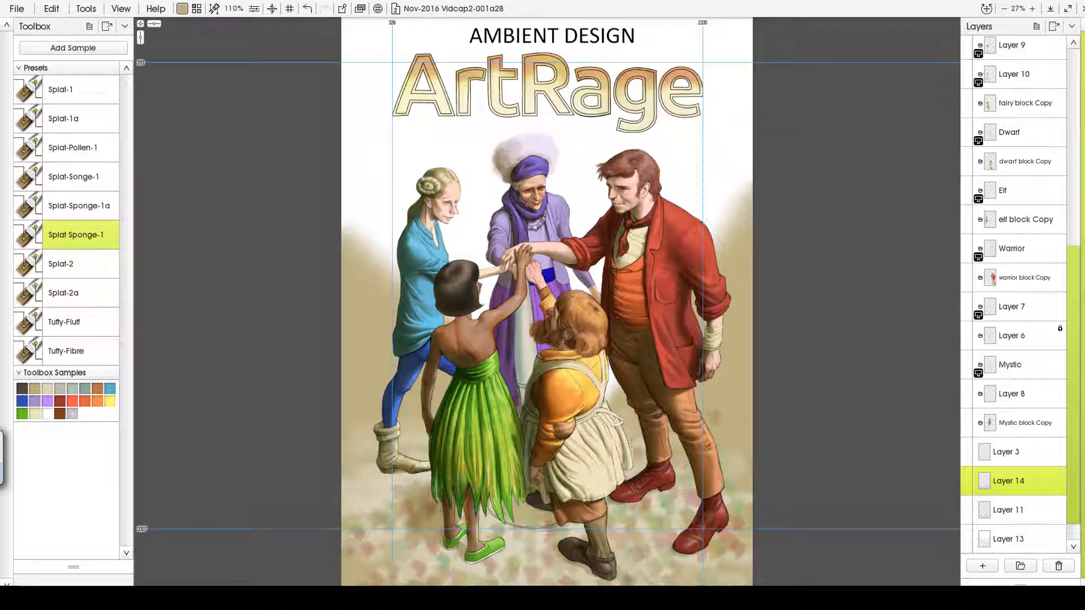
{"action": "mouse_move", "coordinate": [401, 506]}
{"action": "left_mouse_down"}
{"action": "mouse_move", "coordinate": [376, 508]}
{"action": "mouse_move", "coordinate": [353, 489]}
{"action": "mouse_move", "coordinate": [431, 460]}
{"action": "mouse_move", "coordinate": [362, 426]}
{"action": "mouse_move", "coordinate": [385, 410]}
{"action": "left_mouse_up"}
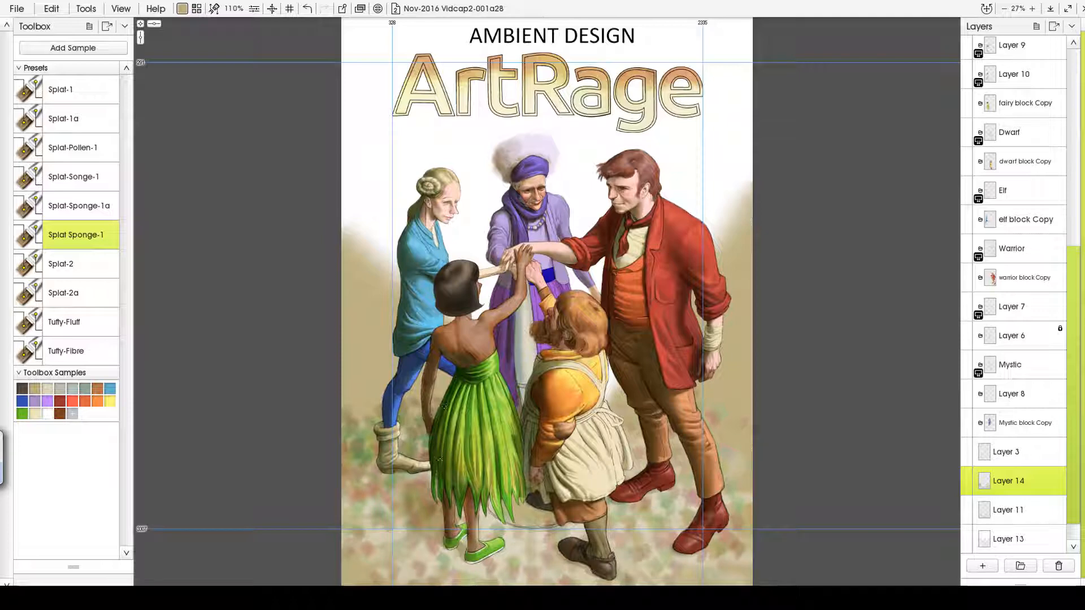
{"action": "mouse_move", "coordinate": [439, 459]}
{"action": "left_mouse_down"}
{"action": "mouse_move", "coordinate": [361, 559]}
{"action": "mouse_move", "coordinate": [401, 526]}
{"action": "mouse_move", "coordinate": [458, 523]}
{"action": "mouse_move", "coordinate": [488, 563]}
{"action": "mouse_move", "coordinate": [528, 571]}
{"action": "mouse_move", "coordinate": [627, 531]}
{"action": "mouse_move", "coordinate": [639, 489]}
{"action": "mouse_move", "coordinate": [737, 492]}
{"action": "mouse_move", "coordinate": [728, 390]}
{"action": "mouse_move", "coordinate": [522, 414]}
{"action": "left_mouse_up"}
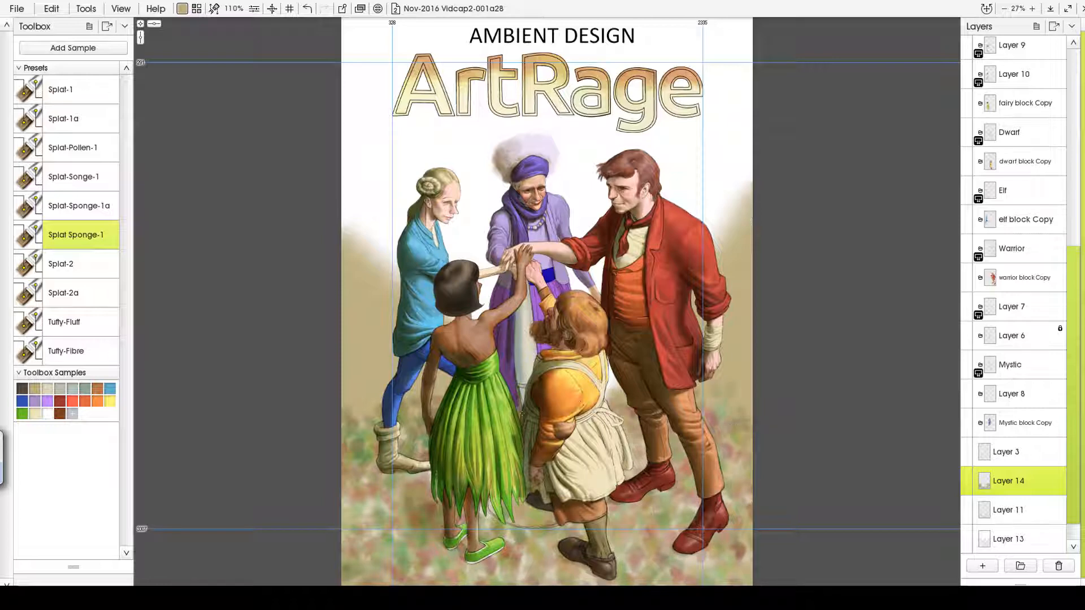
{"action": "mouse_move", "coordinate": [390, 413]}
{"action": "left_mouse_down"}
{"action": "mouse_move", "coordinate": [356, 404]}
{"action": "mouse_move", "coordinate": [370, 393]}
{"action": "mouse_move", "coordinate": [402, 438]}
{"action": "mouse_move", "coordinate": [477, 491]}
{"action": "mouse_move", "coordinate": [499, 571]}
{"action": "mouse_move", "coordinate": [645, 564]}
{"action": "mouse_move", "coordinate": [687, 480]}
{"action": "mouse_move", "coordinate": [763, 469]}
{"action": "left_mouse_up"}
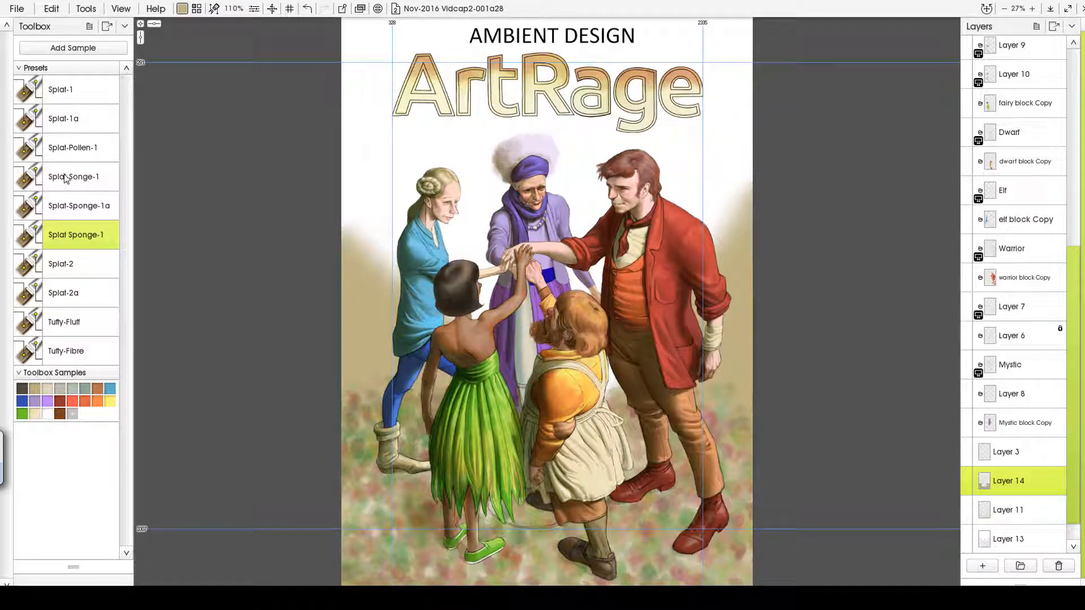
- Scatter beige-based Splat-Pollen-1 marks over the upper background beside the elf and the warrior on the new layer
{"action": "left_click", "coordinate": [68, 149]}
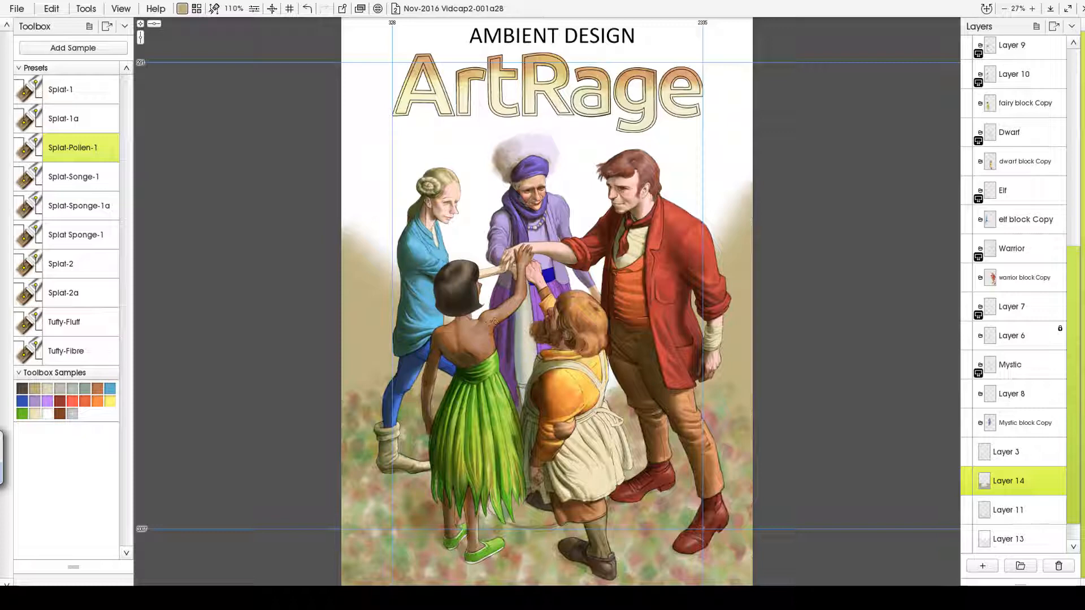
{"action": "mouse_move", "coordinate": [407, 212]}
{"action": "left_mouse_down"}
{"action": "mouse_move", "coordinate": [368, 179]}
{"action": "mouse_move", "coordinate": [359, 106]}
{"action": "left_mouse_up"}
{"action": "left_click_drag", "start_coordinate": [394, 247], "coordinate": [369, 28]}
{"action": "left_click_drag", "start_coordinate": [685, 182], "coordinate": [723, 101]}
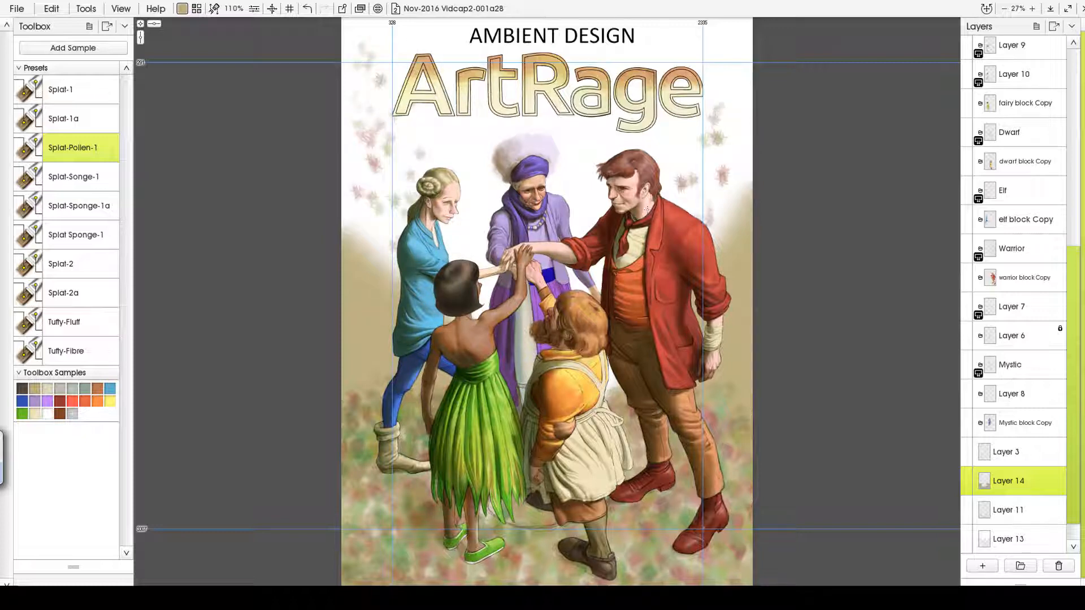
- Try to scatter Splat-Pollen-1 marks in the white background between the elf and the mystic
{"action": "left_click", "coordinate": [182, 8]}
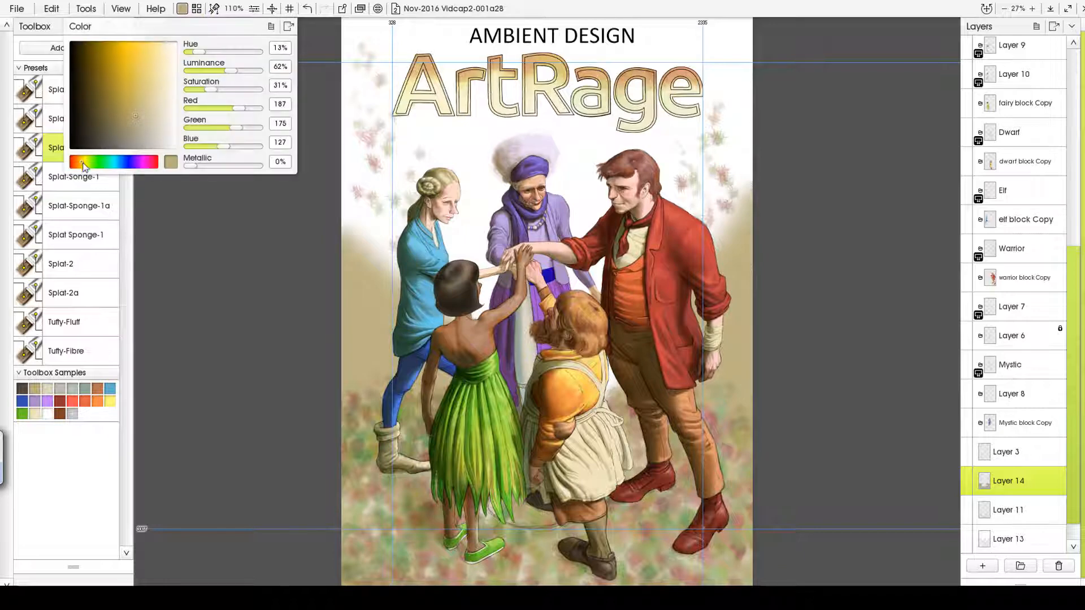
{"action": "left_click", "coordinate": [47, 404]}
{"action": "mouse_move", "coordinate": [489, 204]}
{"action": "left_mouse_down"}
{"action": "mouse_move", "coordinate": [471, 135]}
{"action": "mouse_move", "coordinate": [504, 230]}
{"action": "mouse_move", "coordinate": [512, 199]}
{"action": "mouse_move", "coordinate": [485, 165]}
{"action": "mouse_move", "coordinate": [537, 153]}
{"action": "mouse_move", "coordinate": [517, 152]}
{"action": "mouse_move", "coordinate": [534, 155]}
{"action": "mouse_move", "coordinate": [485, 115]}
{"action": "left_mouse_up"}
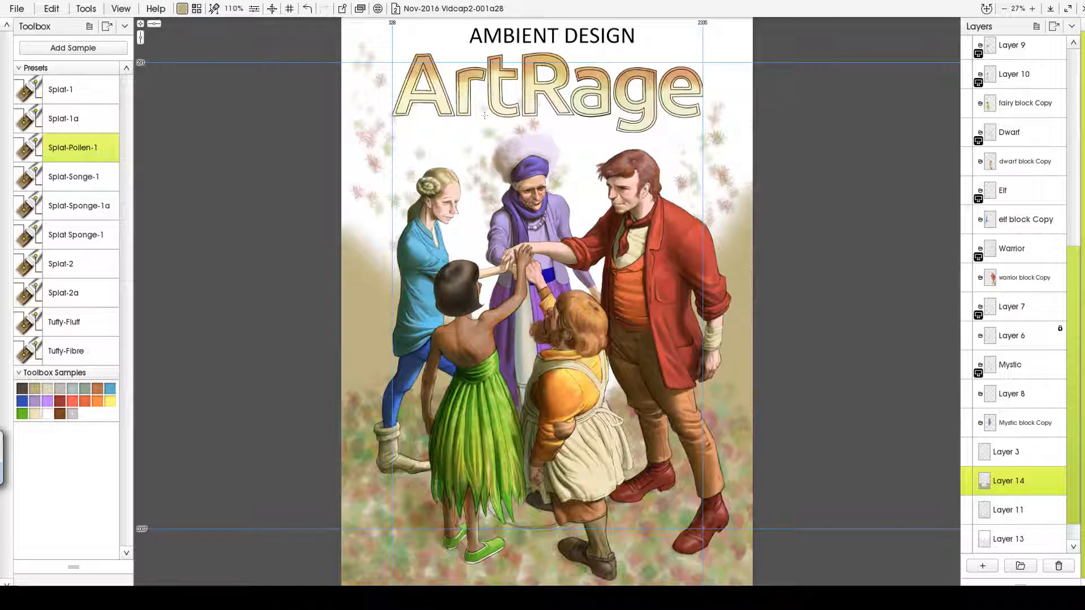
- Undo the latest beige pollen splats and scatter light purple ones in the background around the mystic instead
{"action": "left_click", "coordinate": [47, 405]}
{"action": "key", "text": "ctrl+z"}
{"action": "key", "text": "ctrl+z"}
{"action": "key", "text": "ctrl+z"}
{"action": "key", "text": "ctrl+z"}
{"action": "key", "text": "ctrl+z"}
{"action": "key", "text": "ctrl+z"}
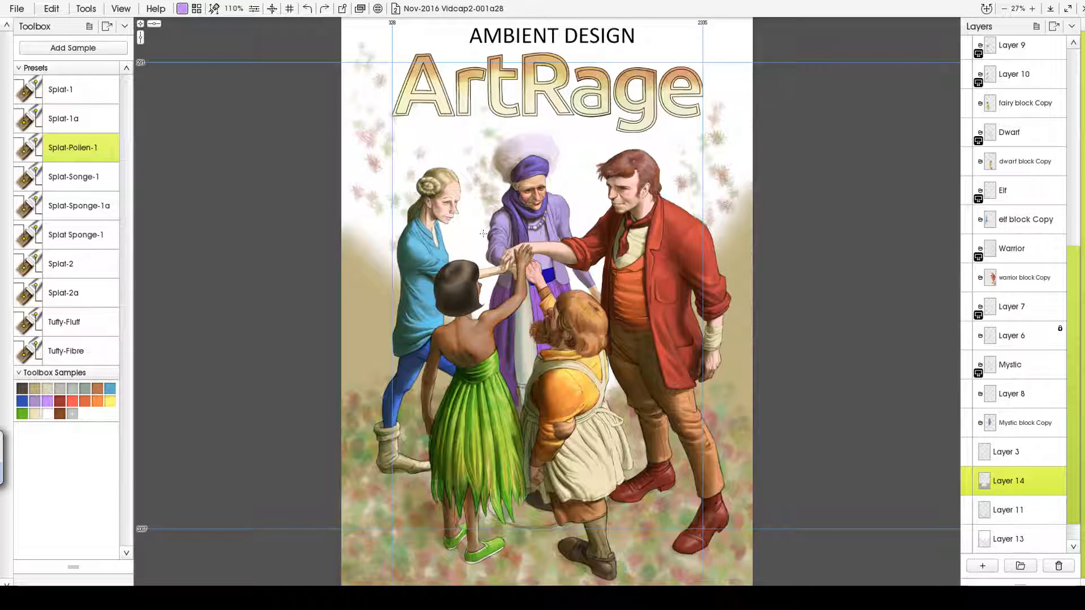
{"action": "mouse_move", "coordinate": [498, 240]}
{"action": "left_mouse_down"}
{"action": "mouse_move", "coordinate": [495, 206]}
{"action": "mouse_move", "coordinate": [490, 74]}
{"action": "mouse_move", "coordinate": [547, 162]}
{"action": "mouse_move", "coordinate": [541, 192]}
{"action": "mouse_move", "coordinate": [512, 122]}
{"action": "mouse_move", "coordinate": [507, 205]}
{"action": "mouse_move", "coordinate": [482, 181]}
{"action": "mouse_move", "coordinate": [503, 141]}
{"action": "mouse_move", "coordinate": [468, 60]}
{"action": "mouse_move", "coordinate": [489, 219]}
{"action": "mouse_move", "coordinate": [484, 131]}
{"action": "mouse_move", "coordinate": [522, 193]}
{"action": "mouse_move", "coordinate": [502, 191]}
{"action": "mouse_move", "coordinate": [465, 95]}
{"action": "mouse_move", "coordinate": [511, 193]}
{"action": "mouse_move", "coordinate": [455, 55]}
{"action": "mouse_move", "coordinate": [512, 178]}
{"action": "mouse_move", "coordinate": [477, 147]}
{"action": "left_mouse_up"}
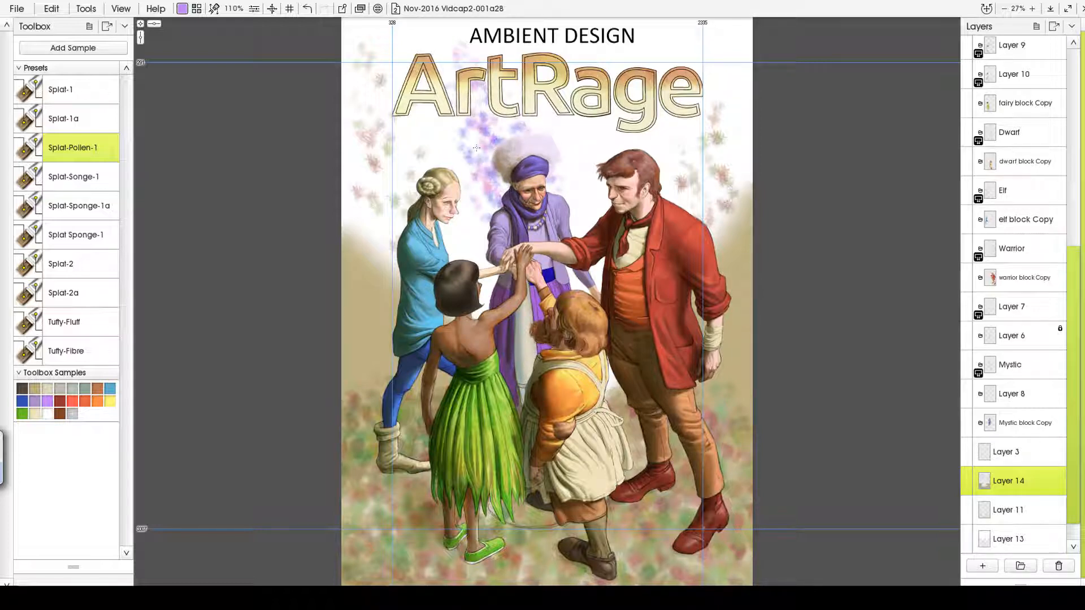
- Scatter dark red Splat-Pollen-1 marks in the background around the warrior's head and blue ones around the elf
{"action": "left_click", "coordinate": [62, 413]}
{"action": "mouse_move", "coordinate": [678, 164]}
{"action": "left_mouse_down"}
{"action": "mouse_move", "coordinate": [690, 198]}
{"action": "mouse_move", "coordinate": [704, 98]}
{"action": "mouse_move", "coordinate": [681, 180]}
{"action": "mouse_move", "coordinate": [697, 210]}
{"action": "mouse_move", "coordinate": [678, 141]}
{"action": "mouse_move", "coordinate": [706, 203]}
{"action": "mouse_move", "coordinate": [701, 55]}
{"action": "mouse_move", "coordinate": [689, 158]}
{"action": "left_mouse_up"}
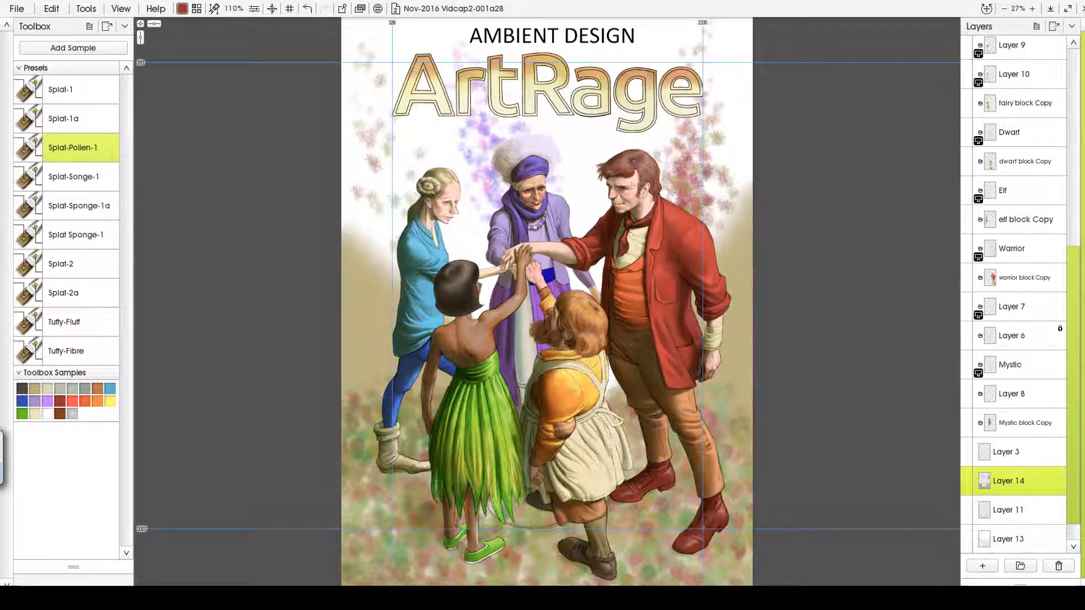
{"action": "mouse_move", "coordinate": [631, 186]}
{"action": "left_mouse_down"}
{"action": "mouse_move", "coordinate": [673, 127]}
{"action": "mouse_move", "coordinate": [726, 132]}
{"action": "mouse_move", "coordinate": [713, 121]}
{"action": "left_mouse_up"}
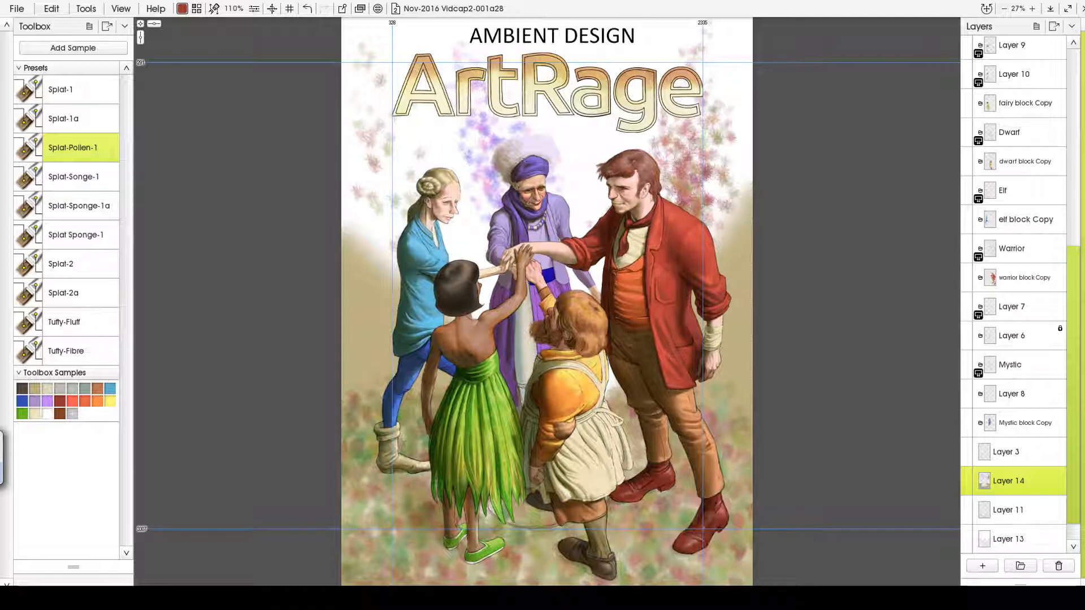
{"action": "left_click", "coordinate": [109, 388]}
{"action": "mouse_move", "coordinate": [394, 260]}
{"action": "left_mouse_down"}
{"action": "mouse_move", "coordinate": [395, 181]}
{"action": "mouse_move", "coordinate": [399, 231]}
{"action": "mouse_move", "coordinate": [373, 180]}
{"action": "mouse_move", "coordinate": [379, 90]}
{"action": "mouse_move", "coordinate": [390, 214]}
{"action": "mouse_move", "coordinate": [371, 135]}
{"action": "mouse_move", "coordinate": [398, 268]}
{"action": "mouse_move", "coordinate": [392, 248]}
{"action": "mouse_move", "coordinate": [386, 262]}
{"action": "mouse_move", "coordinate": [404, 21]}
{"action": "left_mouse_up"}
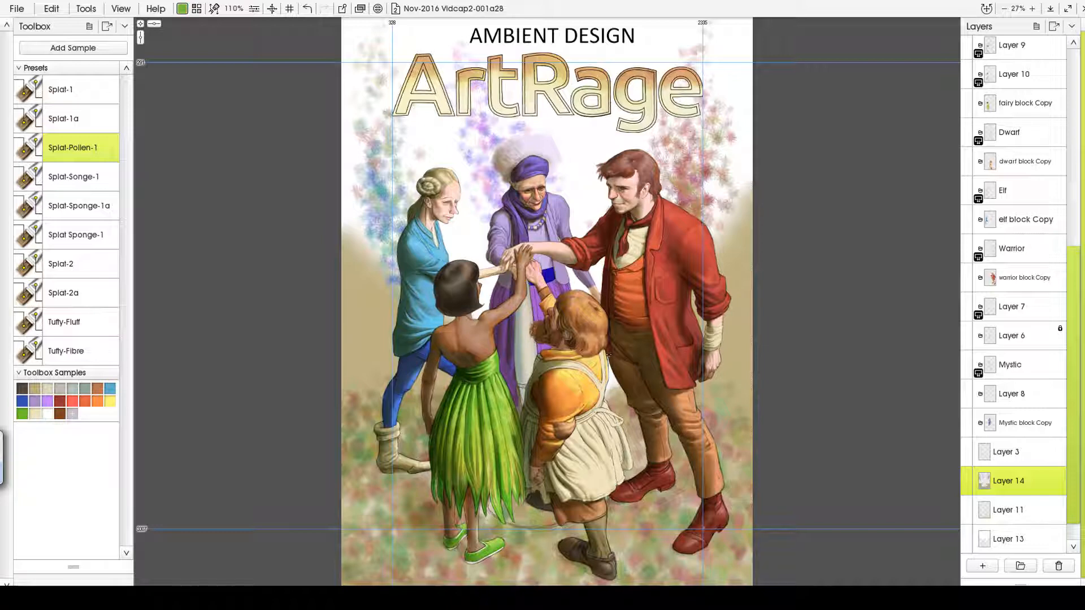
- Preview the 5's Copy layer, hide it again, and make the blended 5's Copy 1 layer visible over the artwork
{"action": "left_click_drag", "start_coordinate": [1071, 322], "coordinate": [1074, 153]}
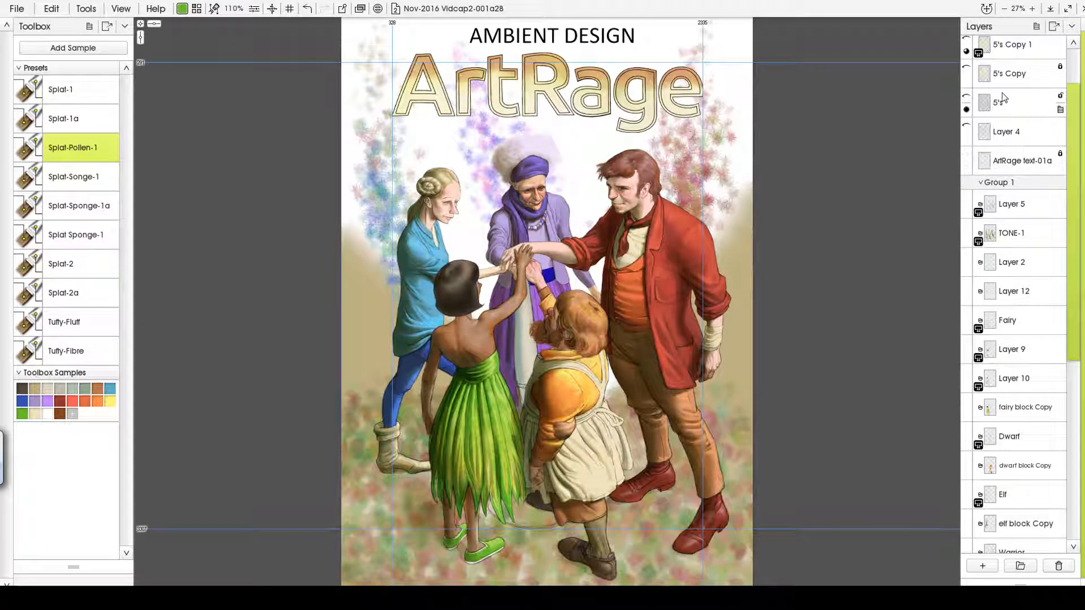
{"action": "left_click", "coordinate": [966, 70]}
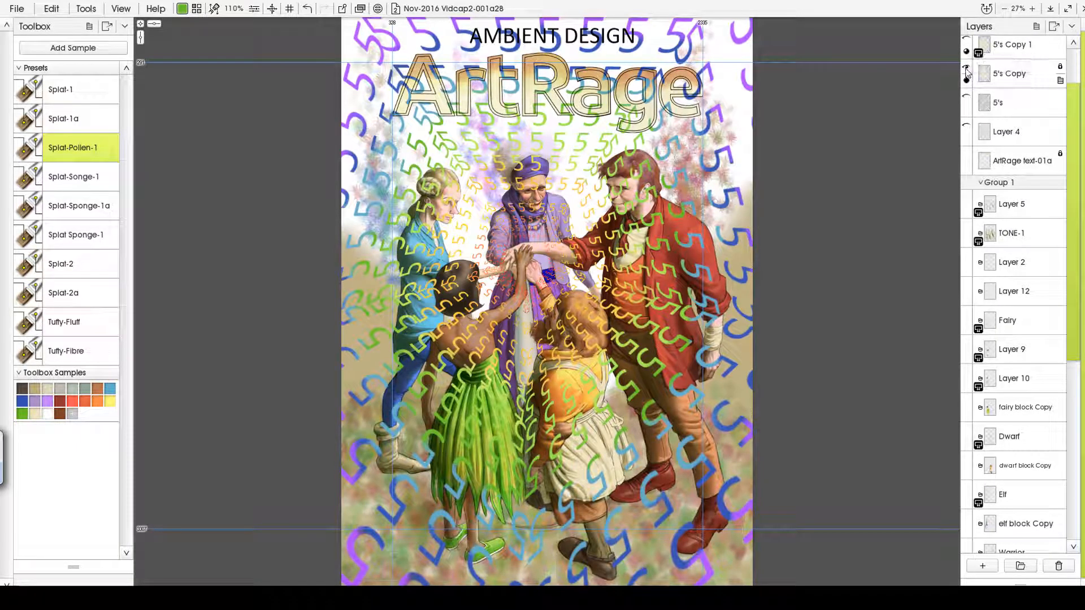
{"action": "left_click", "coordinate": [967, 41]}
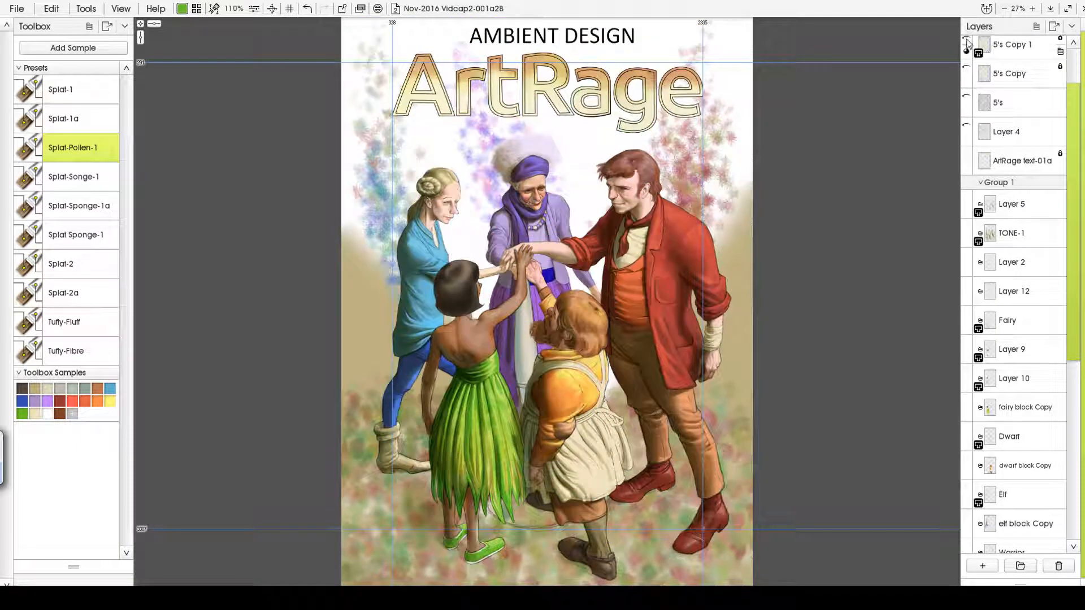
{"action": "left_click", "coordinate": [967, 41]}
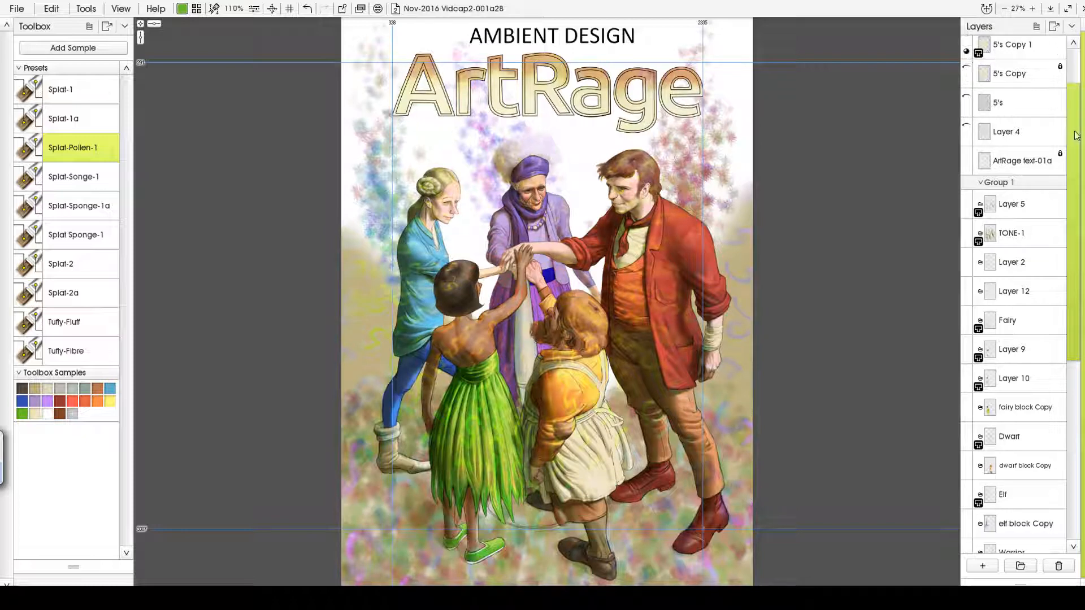
- Add a new layer above 5's Copy and scatter green Splat-Pollen-1 marks over the elf and fairy
{"action": "scroll", "coordinate": [1014, 136], "scroll_direction": "up", "scroll_amount": 2}
{"action": "left_click", "coordinate": [1015, 144]}
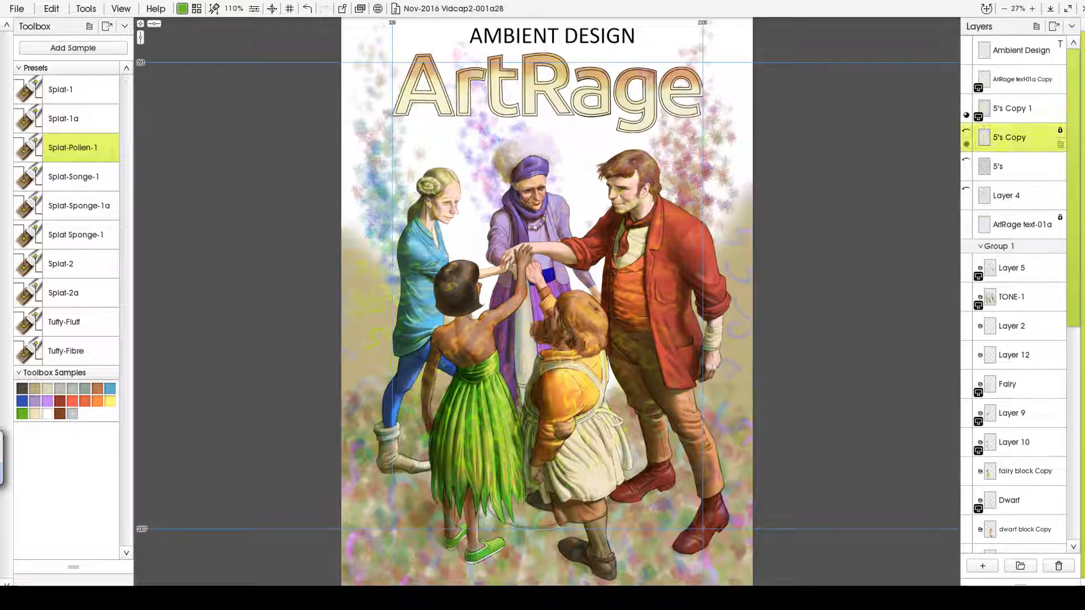
{"action": "left_click", "coordinate": [983, 566]}
{"action": "mouse_move", "coordinate": [449, 391]}
{"action": "left_mouse_down"}
{"action": "mouse_move", "coordinate": [429, 361]}
{"action": "mouse_move", "coordinate": [462, 380]}
{"action": "mouse_move", "coordinate": [345, 251]}
{"action": "mouse_move", "coordinate": [415, 333]}
{"action": "mouse_move", "coordinate": [426, 392]}
{"action": "mouse_move", "coordinate": [463, 389]}
{"action": "mouse_move", "coordinate": [412, 339]}
{"action": "mouse_move", "coordinate": [366, 256]}
{"action": "mouse_move", "coordinate": [412, 337]}
{"action": "mouse_move", "coordinate": [401, 334]}
{"action": "mouse_move", "coordinate": [453, 351]}
{"action": "mouse_move", "coordinate": [430, 365]}
{"action": "mouse_move", "coordinate": [386, 276]}
{"action": "mouse_move", "coordinate": [386, 306]}
{"action": "mouse_move", "coordinate": [358, 318]}
{"action": "mouse_move", "coordinate": [440, 381]}
{"action": "mouse_move", "coordinate": [357, 347]}
{"action": "mouse_move", "coordinate": [378, 379]}
{"action": "mouse_move", "coordinate": [436, 408]}
{"action": "mouse_move", "coordinate": [400, 376]}
{"action": "mouse_move", "coordinate": [459, 361]}
{"action": "mouse_move", "coordinate": [375, 286]}
{"action": "mouse_move", "coordinate": [392, 366]}
{"action": "mouse_move", "coordinate": [359, 409]}
{"action": "mouse_move", "coordinate": [406, 416]}
{"action": "left_mouse_up"}
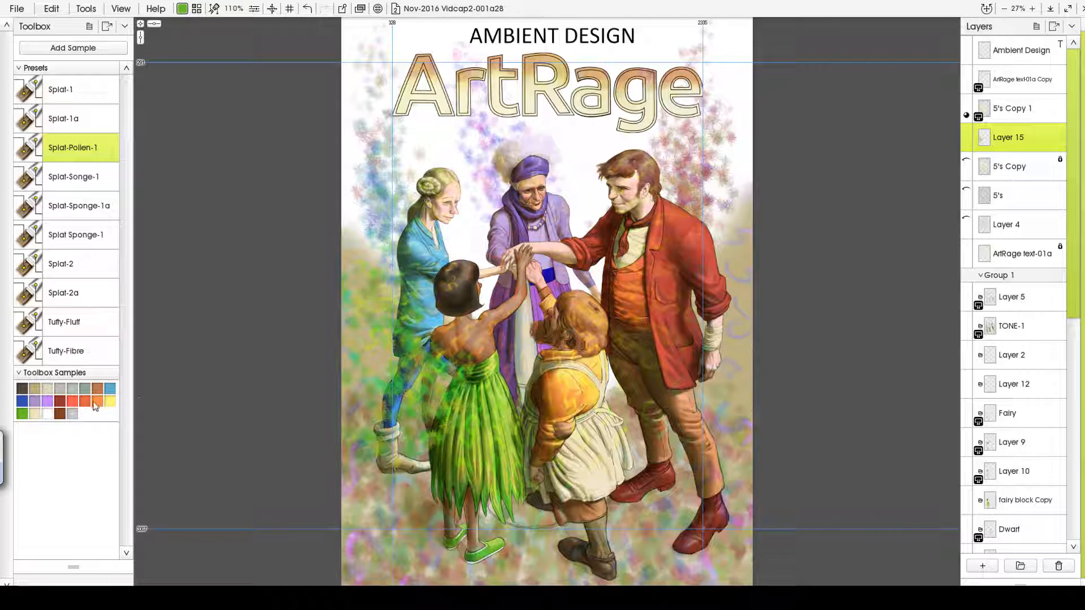
- Sample the yellow-orange of the dwarf's shirt and scatter Splat-Pollen-1 marks over the warrior and the background beside him
{"action": "left_click", "coordinate": [578, 377], "text": "alt"}
{"action": "mouse_move", "coordinate": [599, 421]}
{"action": "left_mouse_down"}
{"action": "mouse_move", "coordinate": [647, 370]}
{"action": "mouse_move", "coordinate": [675, 256]}
{"action": "left_mouse_up"}
{"action": "mouse_move", "coordinate": [603, 392]}
{"action": "left_mouse_down"}
{"action": "mouse_move", "coordinate": [584, 359]}
{"action": "mouse_move", "coordinate": [573, 368]}
{"action": "mouse_move", "coordinate": [622, 336]}
{"action": "mouse_move", "coordinate": [612, 337]}
{"action": "mouse_move", "coordinate": [620, 283]}
{"action": "mouse_move", "coordinate": [665, 349]}
{"action": "mouse_move", "coordinate": [700, 300]}
{"action": "mouse_move", "coordinate": [642, 275]}
{"action": "mouse_move", "coordinate": [713, 274]}
{"action": "mouse_move", "coordinate": [733, 310]}
{"action": "mouse_move", "coordinate": [660, 336]}
{"action": "mouse_move", "coordinate": [700, 264]}
{"action": "left_mouse_up"}
{"action": "mouse_move", "coordinate": [728, 199]}
{"action": "left_mouse_down"}
{"action": "mouse_move", "coordinate": [675, 333]}
{"action": "mouse_move", "coordinate": [727, 245]}
{"action": "left_mouse_up"}
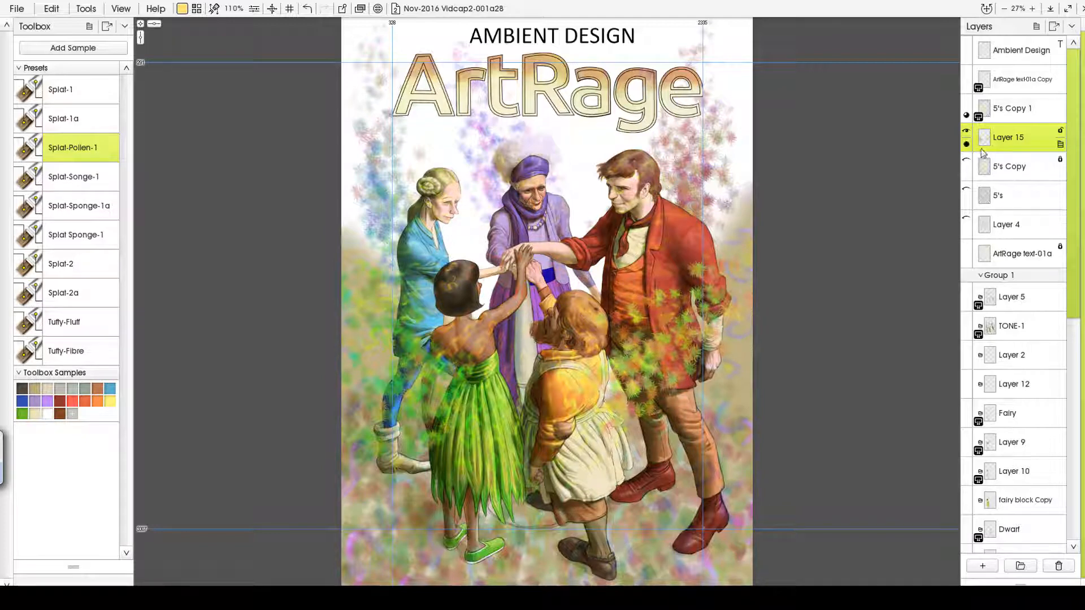
- Toggle the visibility of the 5's Copy layer
{"action": "mouse_move", "coordinate": [967, 146]}
{"action": "left_click", "coordinate": [967, 165]}
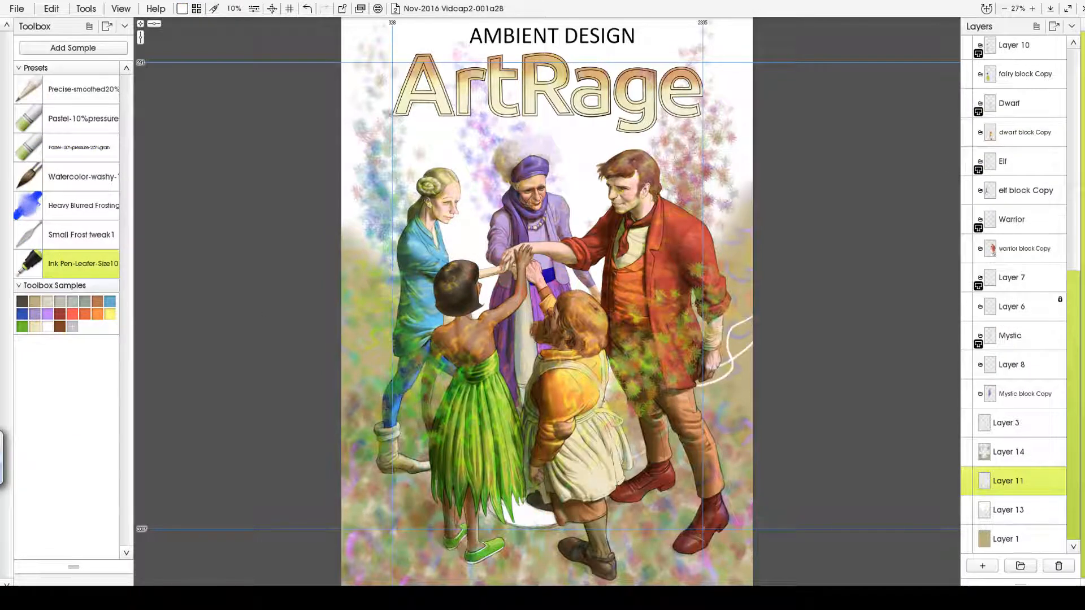
- Undo the last white stroke, set the ink pen's Taper Length to 91%, and paint white grass blades on Layer 11 beside the warrior
{"action": "key", "text": "ctrl+z"}
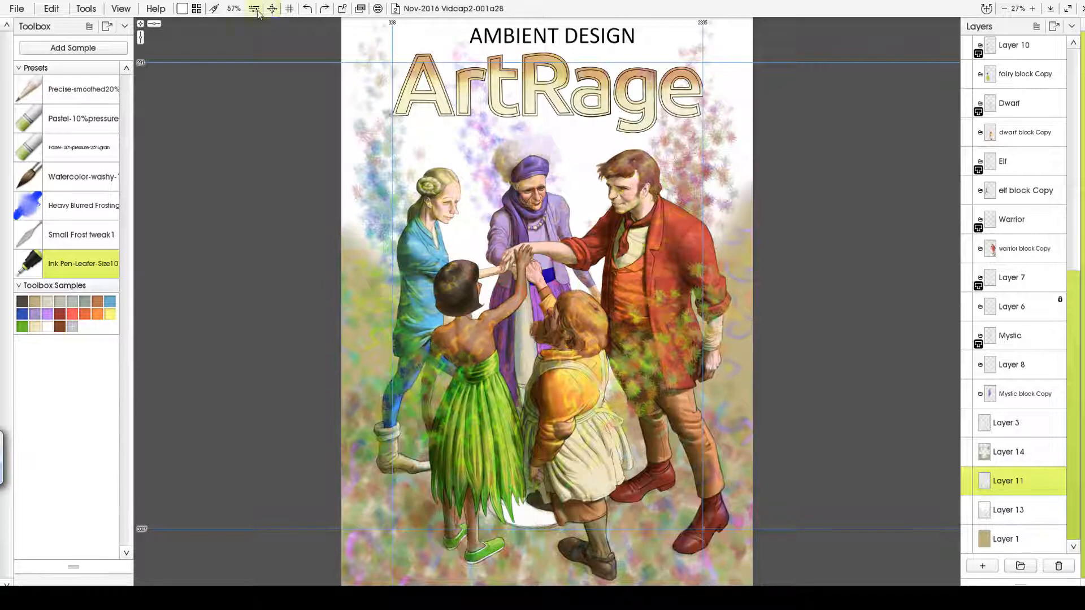
{"action": "left_click", "coordinate": [254, 9]}
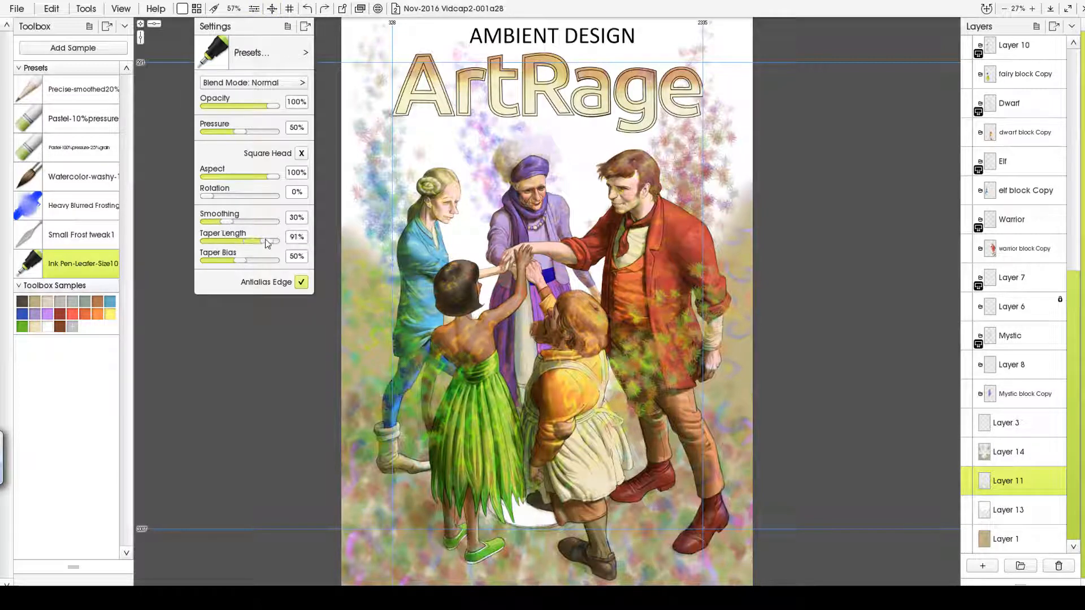
{"action": "left_click_drag", "start_coordinate": [628, 474], "coordinate": [756, 335]}
{"action": "mouse_move", "coordinate": [753, 186]}
{"action": "left_mouse_down"}
{"action": "mouse_move", "coordinate": [620, 411]}
{"action": "mouse_move", "coordinate": [688, 340]}
{"action": "mouse_move", "coordinate": [649, 415]}
{"action": "left_mouse_up"}
{"action": "left_click_drag", "start_coordinate": [636, 458], "coordinate": [692, 370]}
{"action": "left_click_drag", "start_coordinate": [753, 251], "coordinate": [671, 513]}
{"action": "left_click_drag", "start_coordinate": [678, 505], "coordinate": [753, 447]}
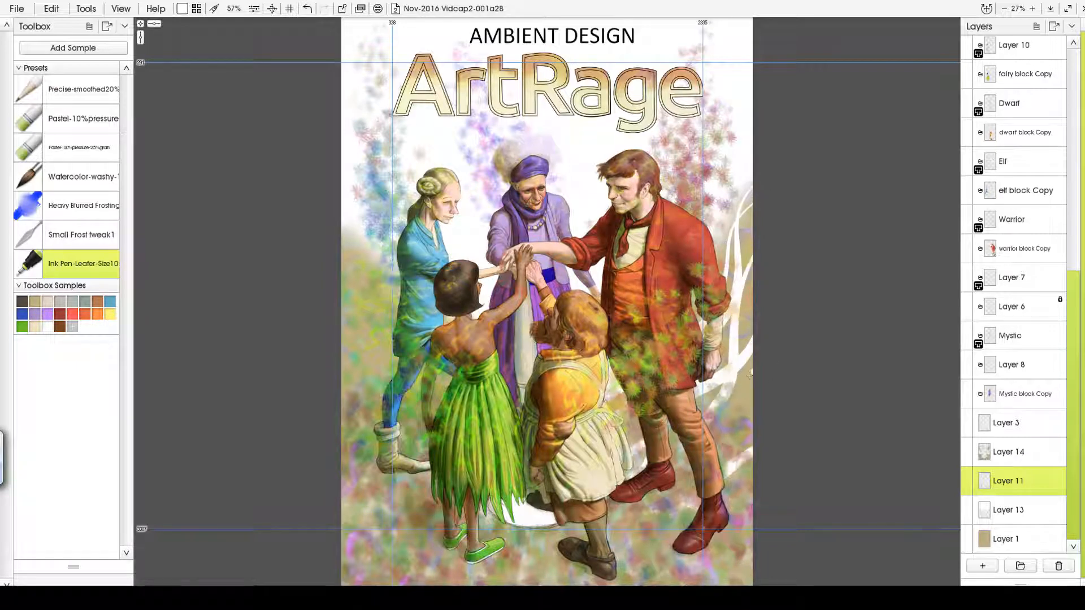
{"action": "left_click_drag", "start_coordinate": [748, 375], "coordinate": [716, 451]}
- Paint long white tapered blades on Layer 11 from the poster's left edge past the elf's legs and across the ground
{"action": "left_click_drag", "start_coordinate": [341, 242], "coordinate": [437, 402]}
{"action": "left_click_drag", "start_coordinate": [341, 273], "coordinate": [492, 508]}
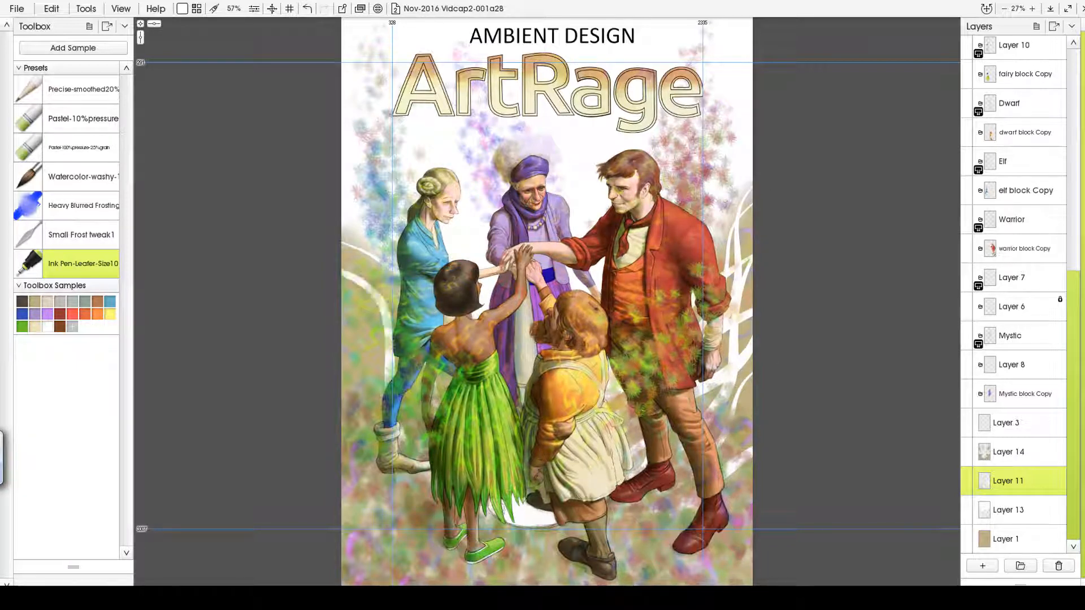
{"action": "mouse_move", "coordinate": [341, 377]}
{"action": "left_mouse_down"}
{"action": "mouse_move", "coordinate": [369, 464]}
{"action": "mouse_move", "coordinate": [469, 503]}
{"action": "left_mouse_up"}
{"action": "left_click_drag", "start_coordinate": [332, 509], "coordinate": [489, 509]}
{"action": "left_click_drag", "start_coordinate": [341, 550], "coordinate": [425, 543]}
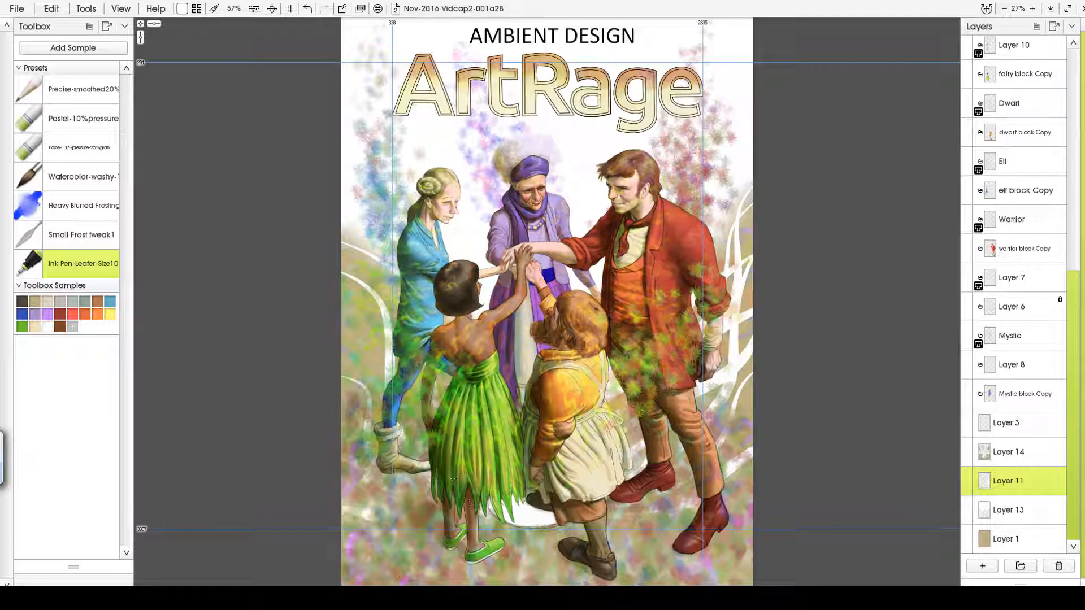
- Add curved white blades in the background on the outer side of the elf, from waist height down to the boots
{"action": "scroll", "coordinate": [439, 532], "scroll_direction": "down", "scroll_amount": 1}
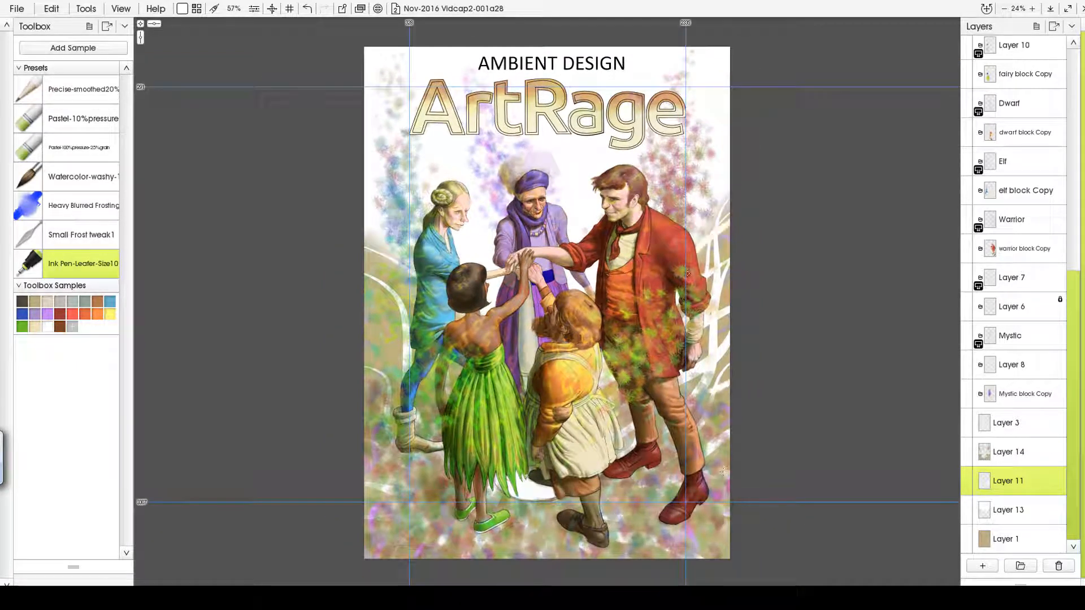
{"action": "left_click_drag", "start_coordinate": [365, 236], "coordinate": [399, 260]}
{"action": "left_click_drag", "start_coordinate": [364, 250], "coordinate": [412, 299]}
{"action": "mouse_move", "coordinate": [364, 269]}
{"action": "left_mouse_down"}
{"action": "mouse_move", "coordinate": [412, 306]}
{"action": "mouse_move", "coordinate": [403, 351]}
{"action": "left_mouse_up"}
{"action": "mouse_move", "coordinate": [365, 337]}
{"action": "left_mouse_down"}
{"action": "mouse_move", "coordinate": [399, 372]}
{"action": "mouse_move", "coordinate": [398, 389]}
{"action": "left_mouse_up"}
{"action": "left_click_drag", "start_coordinate": [365, 279], "coordinate": [401, 312]}
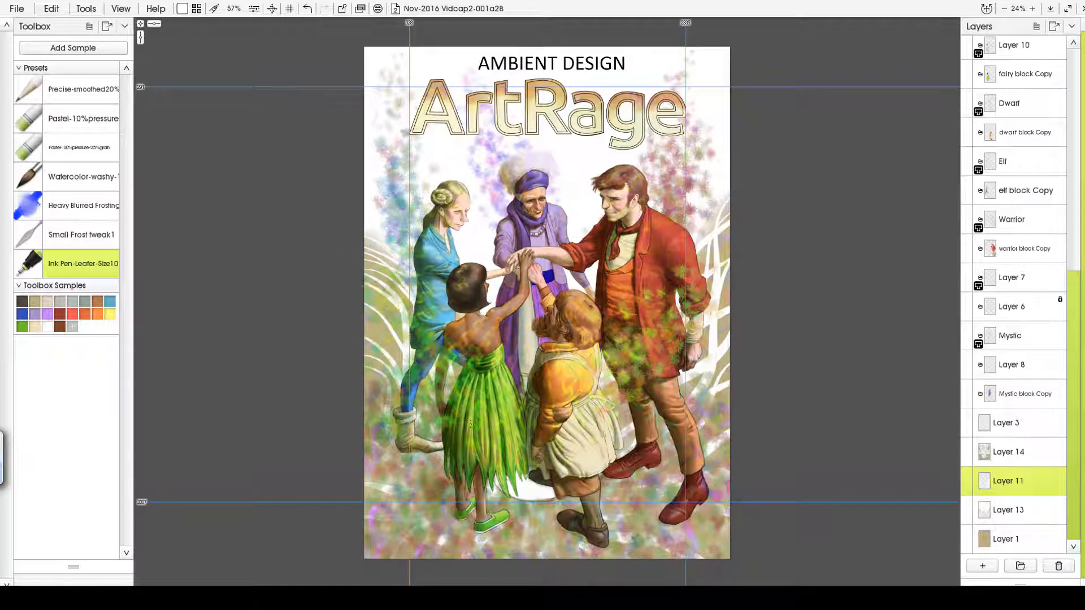
- Paint white blades down the poster's lower left edge and along the ground below the elf and fairy
{"action": "mouse_move", "coordinate": [365, 343]}
{"action": "left_mouse_down"}
{"action": "mouse_move", "coordinate": [398, 390]}
{"action": "mouse_move", "coordinate": [384, 418]}
{"action": "left_mouse_up"}
{"action": "left_click_drag", "start_coordinate": [365, 497], "coordinate": [396, 515]}
{"action": "left_click_drag", "start_coordinate": [365, 553], "coordinate": [453, 551]}
{"action": "left_click_drag", "start_coordinate": [479, 541], "coordinate": [495, 556]}
{"action": "left_click_drag", "start_coordinate": [522, 525], "coordinate": [535, 559]}
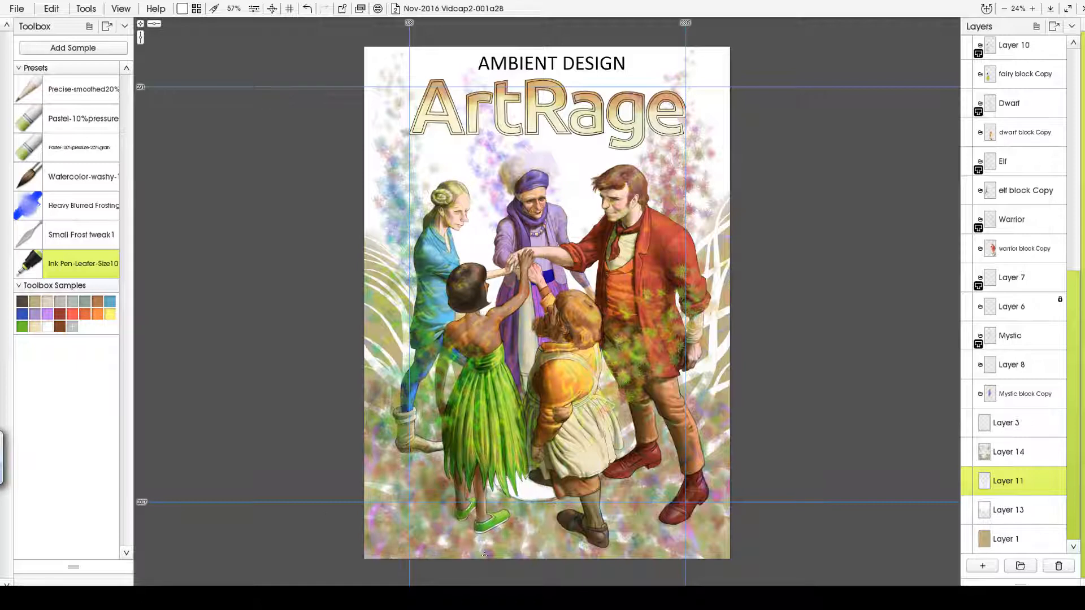
- Fill the gaps beside the elf with more white blades and add white strokes across the ground in both lower corners
{"action": "left_click_drag", "start_coordinate": [364, 325], "coordinate": [403, 369]}
{"action": "left_click_drag", "start_coordinate": [364, 319], "coordinate": [402, 356]}
{"action": "left_click_drag", "start_coordinate": [364, 299], "coordinate": [404, 328]}
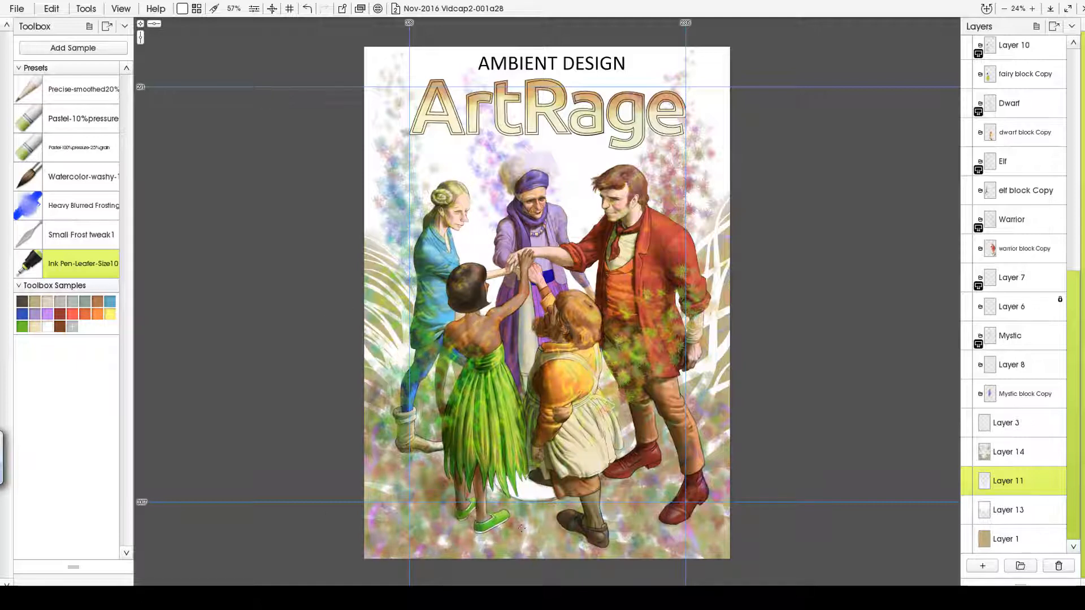
{"action": "left_click_drag", "start_coordinate": [364, 255], "coordinate": [403, 274]}
{"action": "left_click_drag", "start_coordinate": [380, 294], "coordinate": [403, 341]}
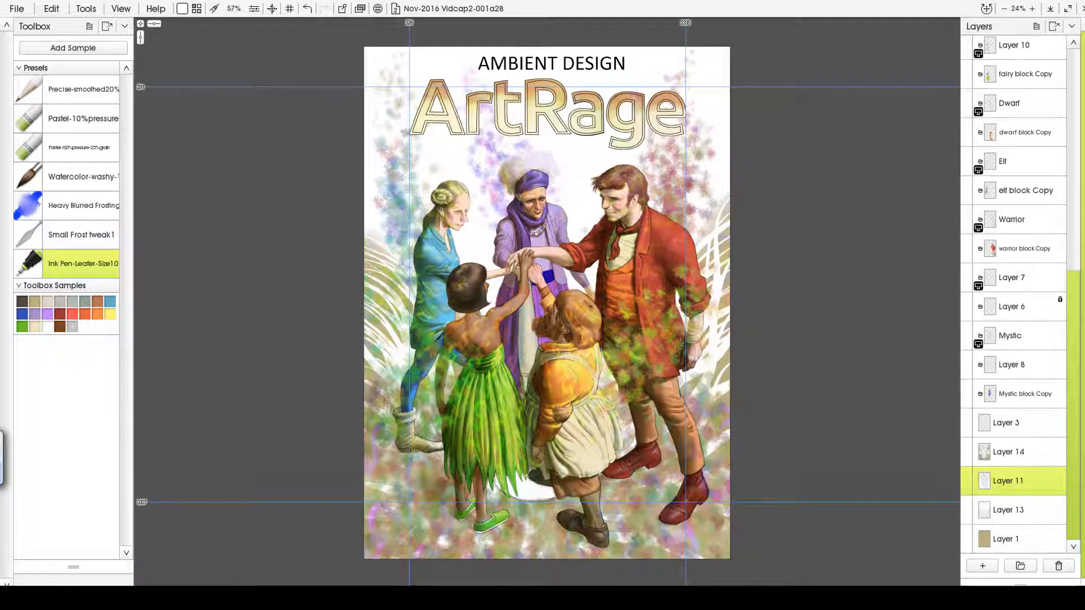
{"action": "left_click_drag", "start_coordinate": [659, 529], "coordinate": [732, 528]}
{"action": "left_click_drag", "start_coordinate": [686, 546], "coordinate": [775, 558]}
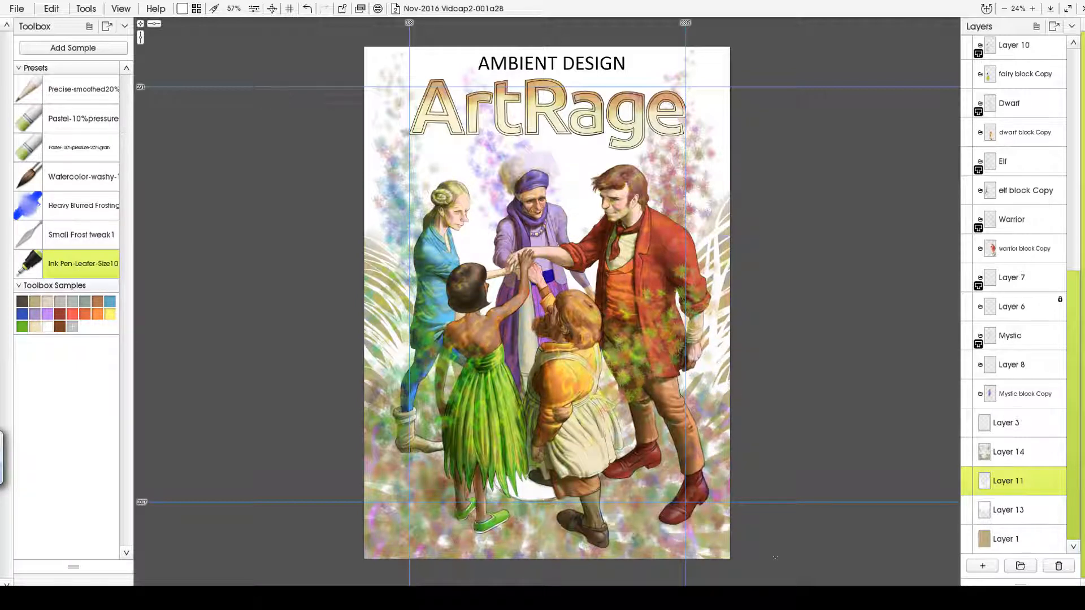
{"action": "left_click_drag", "start_coordinate": [408, 547], "coordinate": [323, 527]}
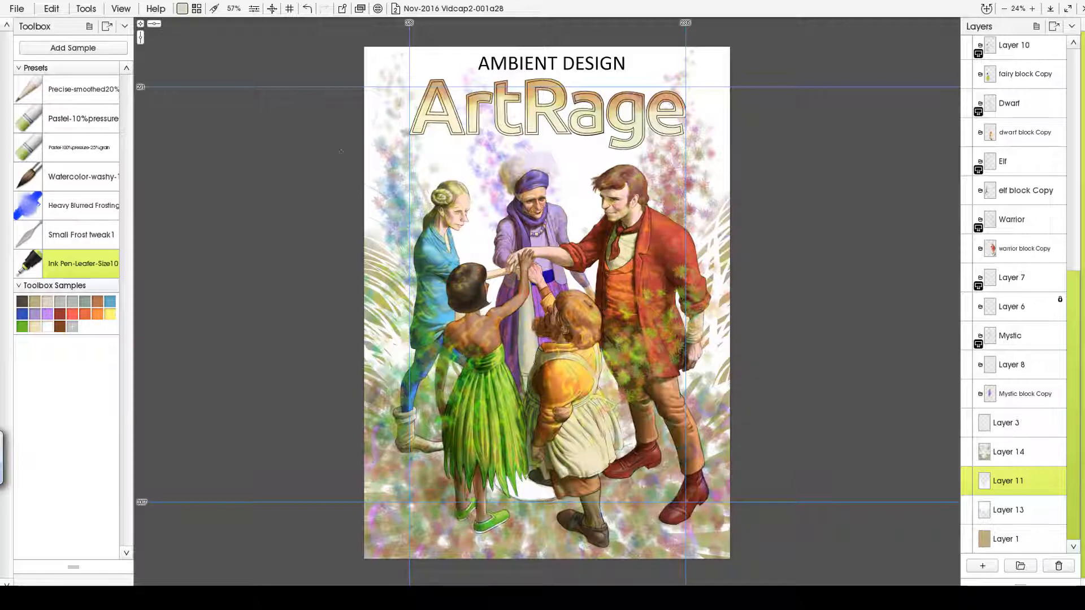
- Paint long pale tan tapered blades fanning upward behind the figures toward the ArtRage title on Layer 11
{"action": "mouse_move", "coordinate": [509, 361]}
{"action": "left_mouse_down"}
{"action": "mouse_move", "coordinate": [409, 165]}
{"action": "mouse_move", "coordinate": [468, 146]}
{"action": "mouse_move", "coordinate": [567, 146]}
{"action": "left_mouse_up"}
{"action": "mouse_move", "coordinate": [525, 356]}
{"action": "left_mouse_down"}
{"action": "mouse_move", "coordinate": [614, 150]}
{"action": "mouse_move", "coordinate": [728, 117]}
{"action": "mouse_move", "coordinate": [465, 135]}
{"action": "mouse_move", "coordinate": [377, 104]}
{"action": "left_mouse_up"}
{"action": "mouse_move", "coordinate": [525, 353]}
{"action": "left_mouse_down"}
{"action": "mouse_move", "coordinate": [586, 137]}
{"action": "mouse_move", "coordinate": [472, 137]}
{"action": "mouse_move", "coordinate": [600, 107]}
{"action": "mouse_move", "coordinate": [365, 207]}
{"action": "left_mouse_up"}
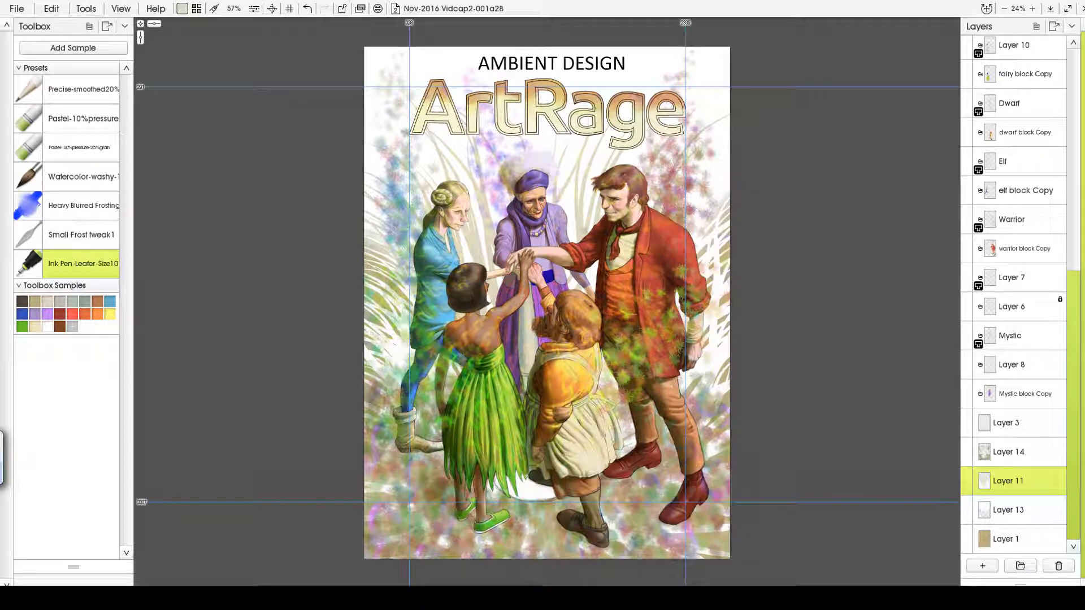
{"action": "mouse_move", "coordinate": [556, 378]}
{"action": "left_mouse_down"}
{"action": "mouse_move", "coordinate": [729, 134]}
{"action": "mouse_move", "coordinate": [730, 148]}
{"action": "left_mouse_up"}
{"action": "mouse_move", "coordinate": [556, 378]}
{"action": "left_mouse_down"}
{"action": "mouse_move", "coordinate": [729, 188]}
{"action": "mouse_move", "coordinate": [729, 160]}
{"action": "left_mouse_up"}
{"action": "left_click_drag", "start_coordinate": [557, 376], "coordinate": [731, 113]}
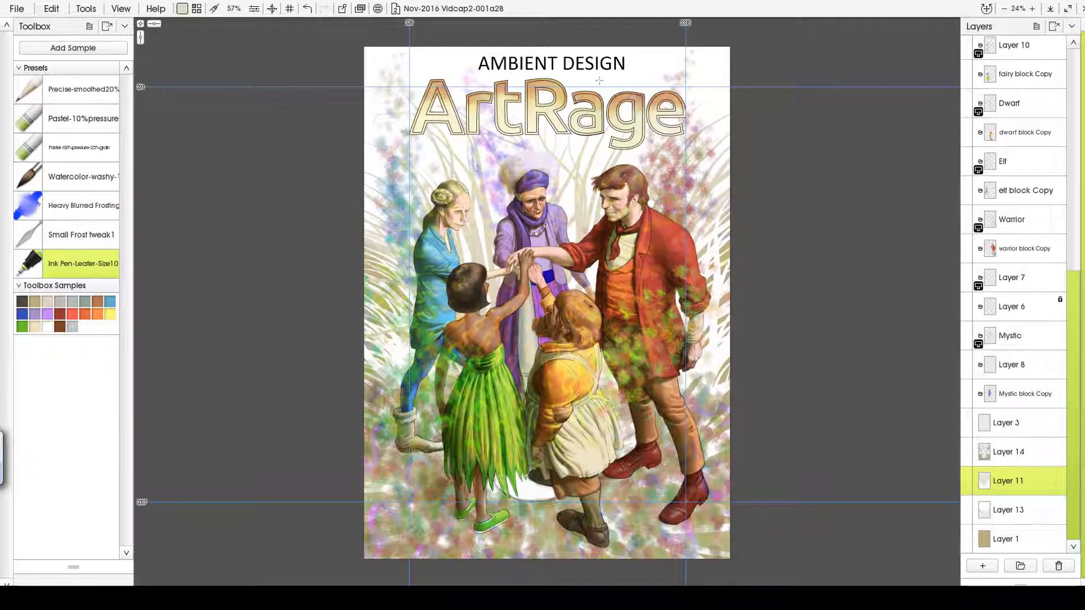
{"action": "mouse_move", "coordinate": [486, 373]}
{"action": "left_mouse_down"}
{"action": "mouse_move", "coordinate": [366, 104]}
{"action": "mouse_move", "coordinate": [365, 145]}
{"action": "mouse_move", "coordinate": [585, 82]}
{"action": "mouse_move", "coordinate": [667, 82]}
{"action": "left_mouse_up"}
{"action": "left_click_drag", "start_coordinate": [518, 359], "coordinate": [454, 94]}
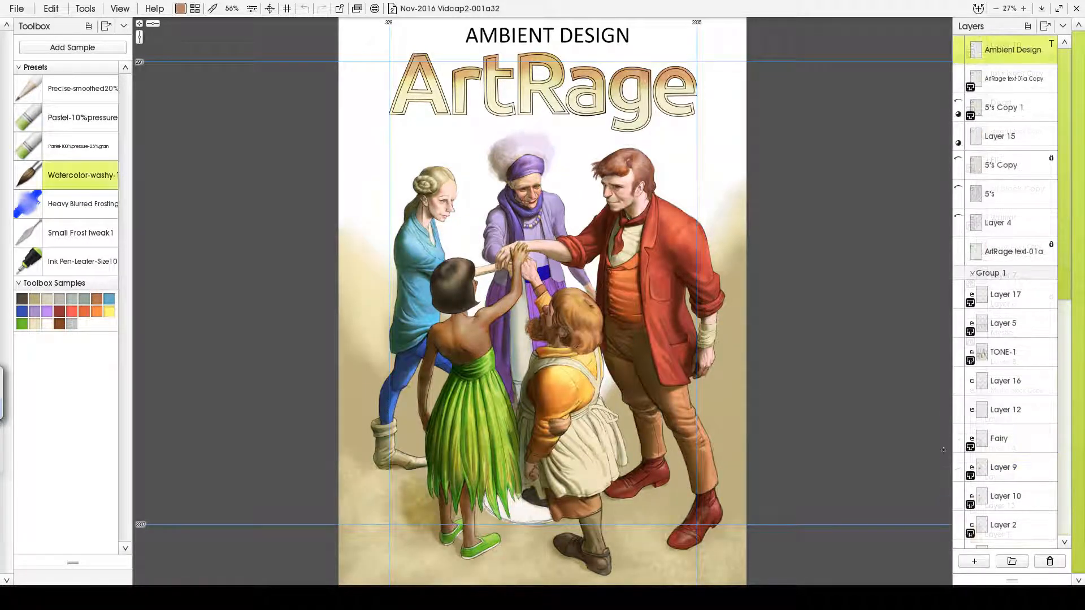
- Add a new layer above Ambient Design and place the text 5 on it at 400 pt over the ArtRage title
{"action": "left_click", "coordinate": [974, 561]}
{"action": "left_click", "coordinate": [210, 11]}
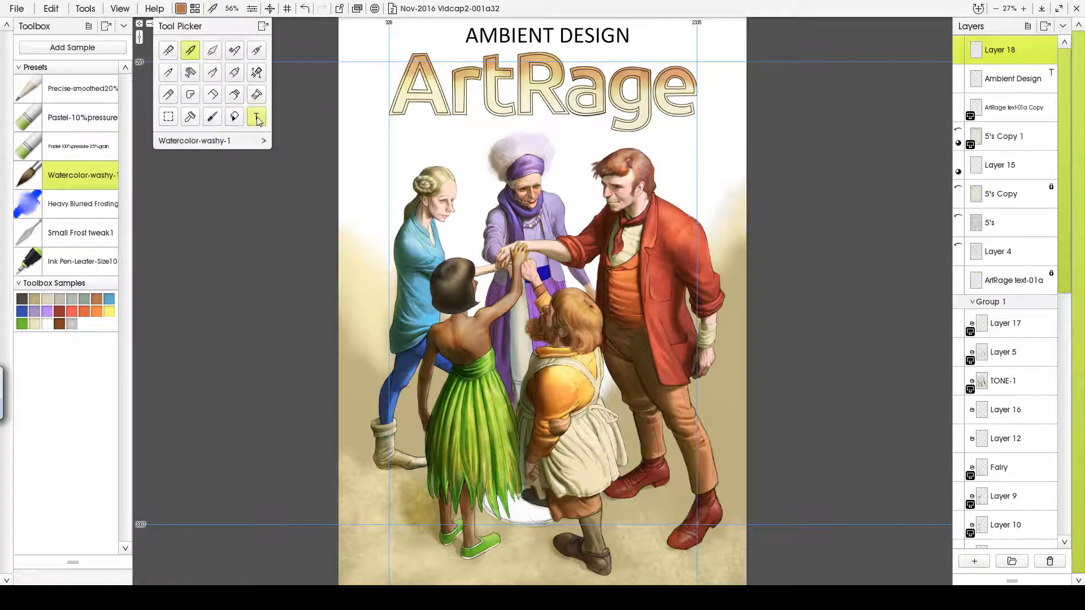
{"action": "left_click", "coordinate": [256, 116]}
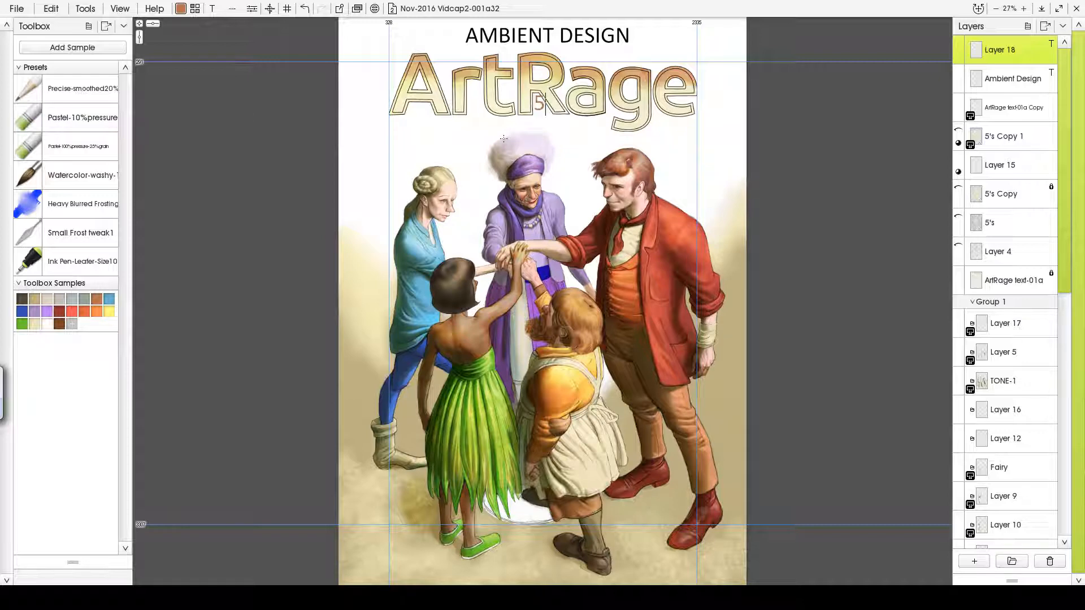
{"action": "left_click", "coordinate": [251, 8]}
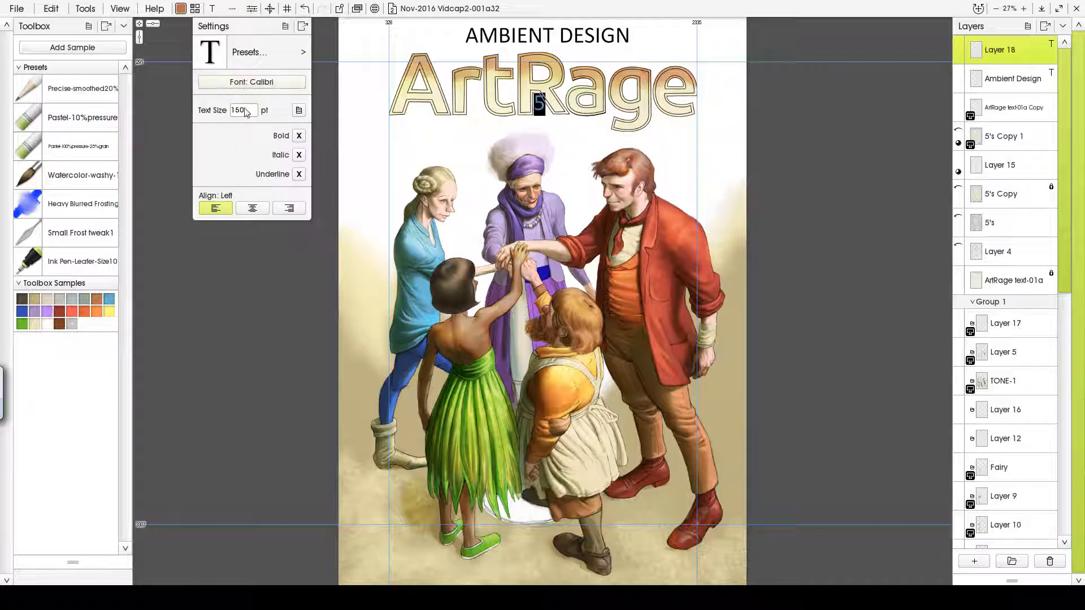
{"action": "key", "text": "Return"}
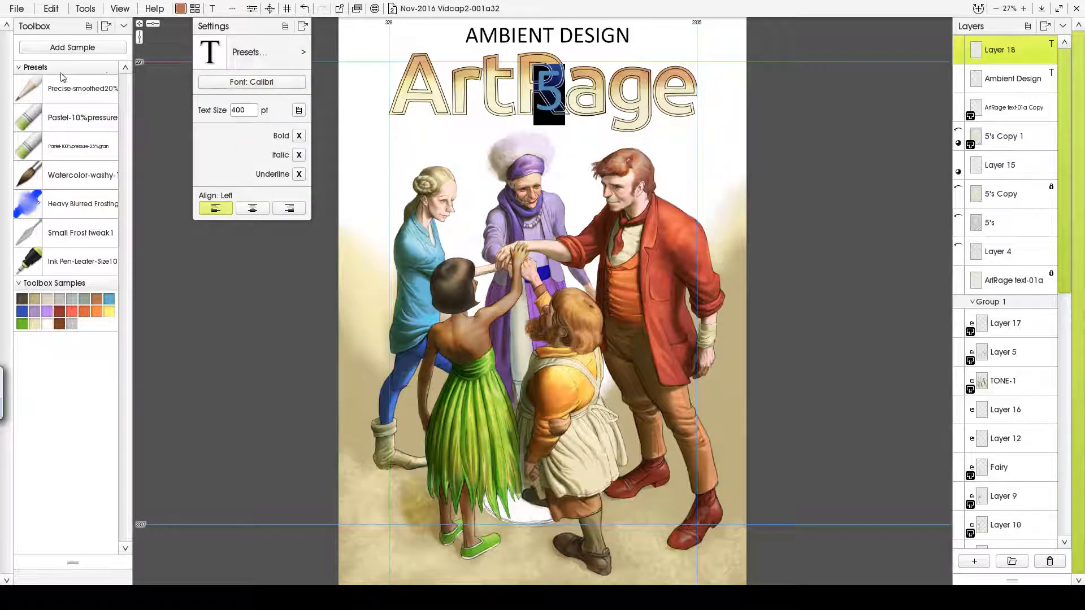
{"action": "left_click", "coordinate": [252, 8]}
{"action": "left_click", "coordinate": [497, 85]}
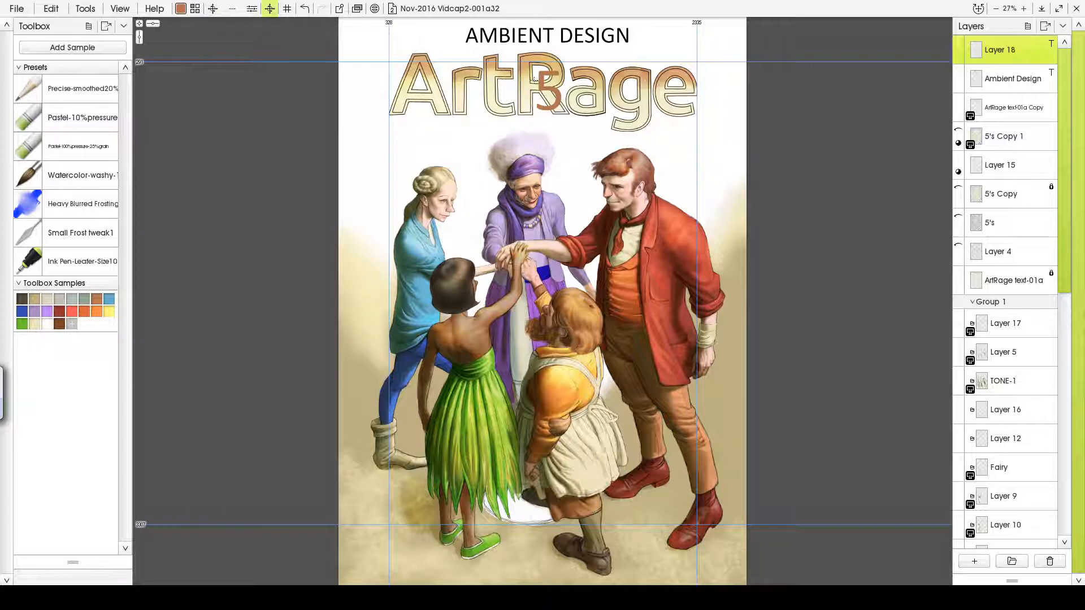
- Move the 5 below the title's letter A, just above the elf's head
{"action": "key", "text": "ctrl+t"}
{"action": "left_click_drag", "start_coordinate": [534, 79], "coordinate": [393, 142]}
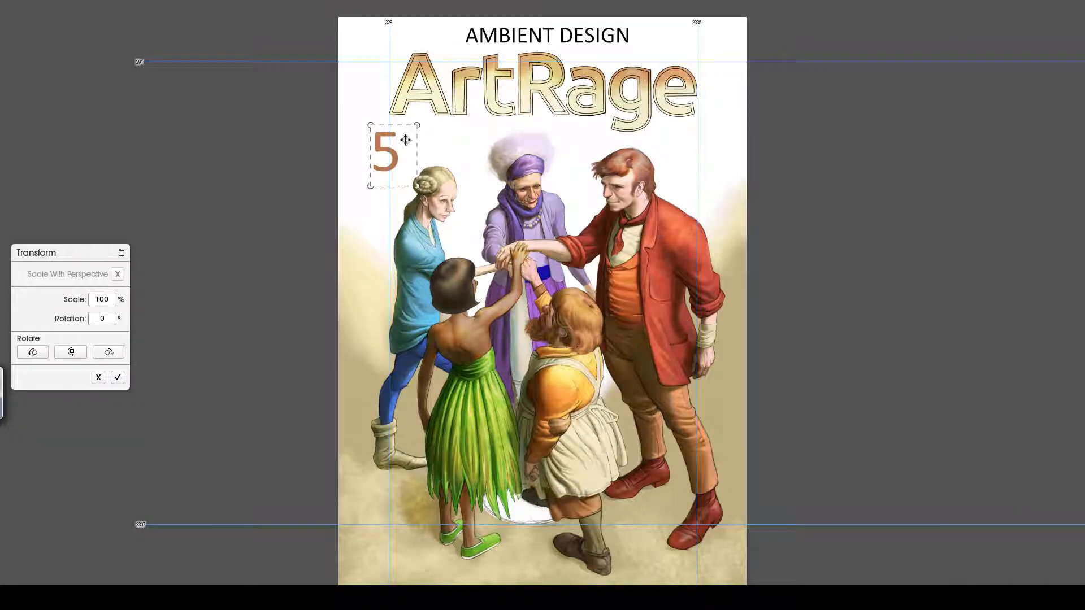
{"action": "left_click", "coordinate": [117, 377]}
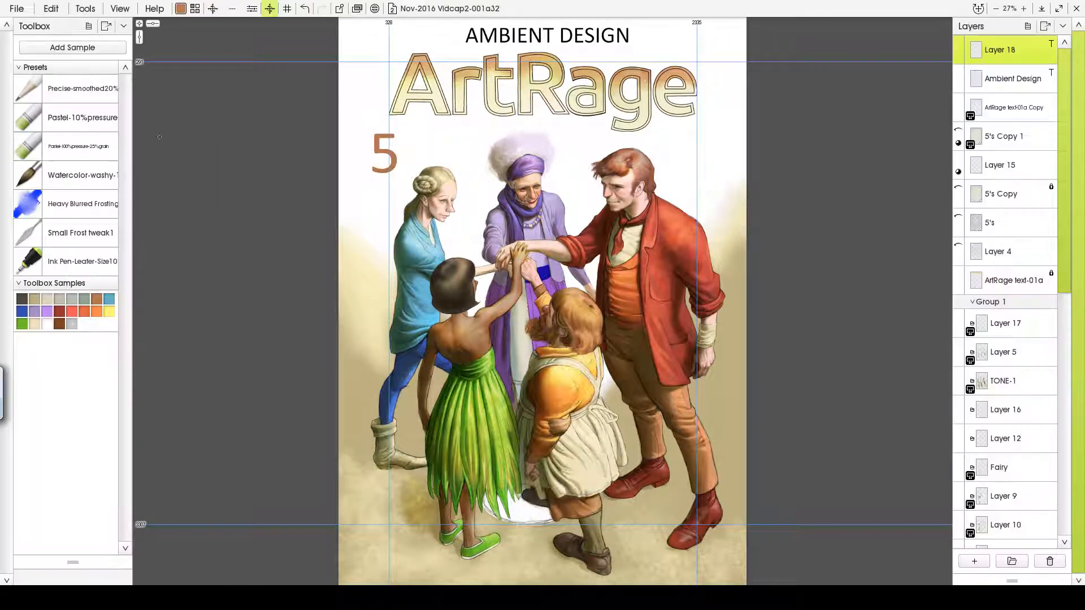
- Select the placed 5 with the text tool and open the font selection for it
{"action": "left_click", "coordinate": [213, 12]}
{"action": "left_click", "coordinate": [243, 118]}
{"action": "double_click", "coordinate": [380, 158]}
{"action": "left_click", "coordinate": [252, 11]}
{"action": "left_click", "coordinate": [265, 83]}
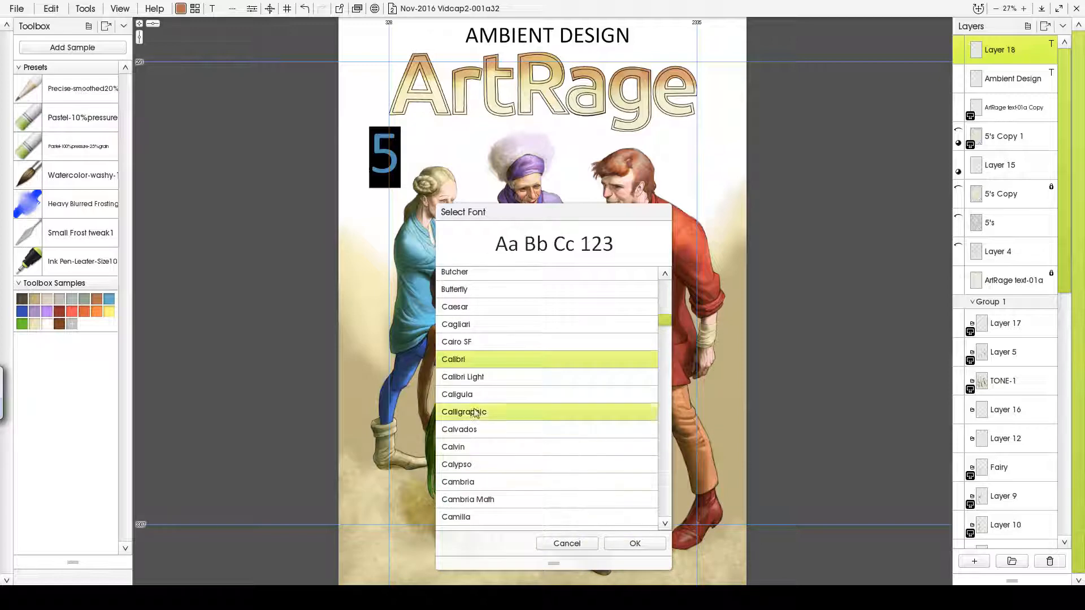
- Uncover the figures by shifting the font selection aside and preview the typefaces listed near Calibri
{"action": "left_click_drag", "start_coordinate": [509, 228], "coordinate": [710, 174]}
{"action": "left_click", "coordinate": [661, 287]}
{"action": "key", "text": "Down"}
{"action": "key", "text": "Down"}
{"action": "key", "text": "Down"}
{"action": "key", "text": "Down"}
{"action": "key", "text": "Down"}
{"action": "key", "text": "Down"}
{"action": "key", "text": "Down"}
{"action": "key", "text": "Down"}
{"action": "key", "text": "Down"}
{"action": "key", "text": "Down"}
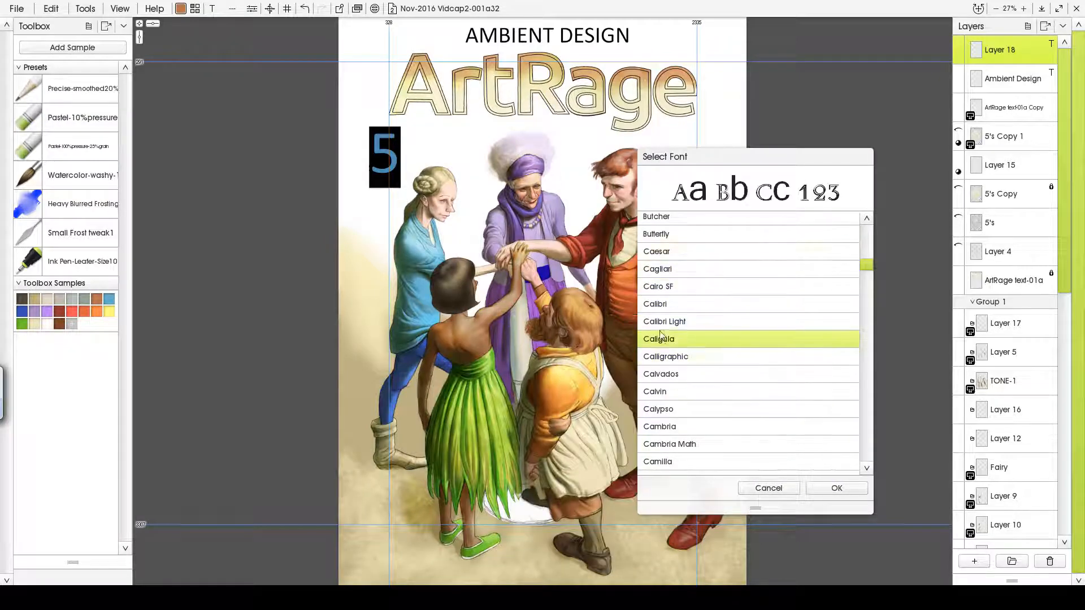
- Preview the typefaces beginning with A, from Artois through Attention and Aurora, for the 5
{"action": "left_click_drag", "start_coordinate": [866, 264], "coordinate": [866, 246]}
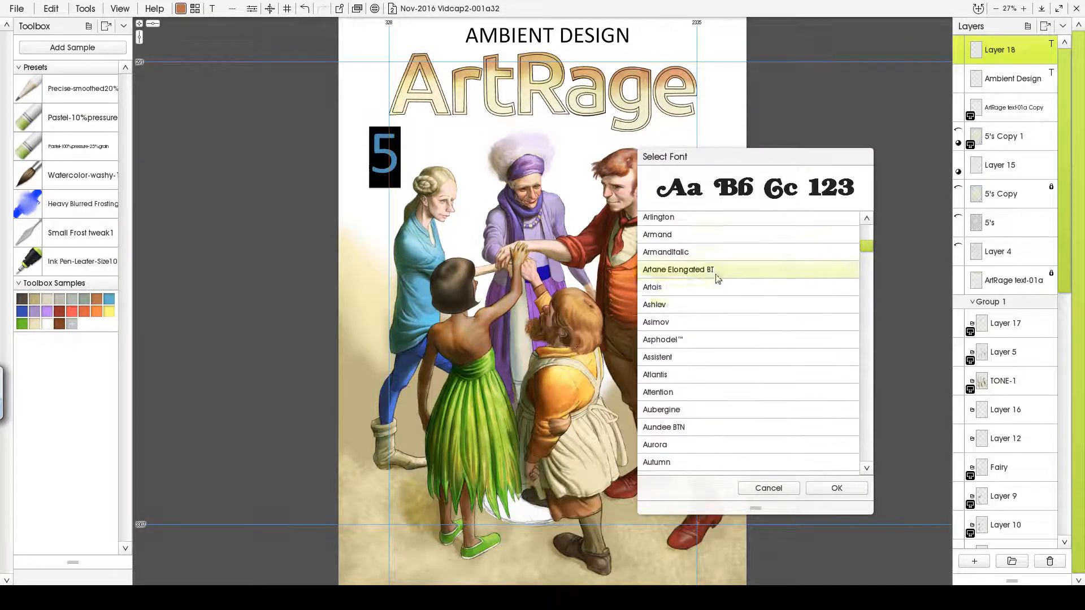
{"action": "left_click", "coordinate": [660, 287]}
{"action": "left_click", "coordinate": [654, 305]}
{"action": "left_click", "coordinate": [656, 322]}
{"action": "left_click", "coordinate": [660, 340]}
{"action": "left_click", "coordinate": [663, 358]}
{"action": "left_click", "coordinate": [664, 375]}
{"action": "left_click", "coordinate": [665, 394]}
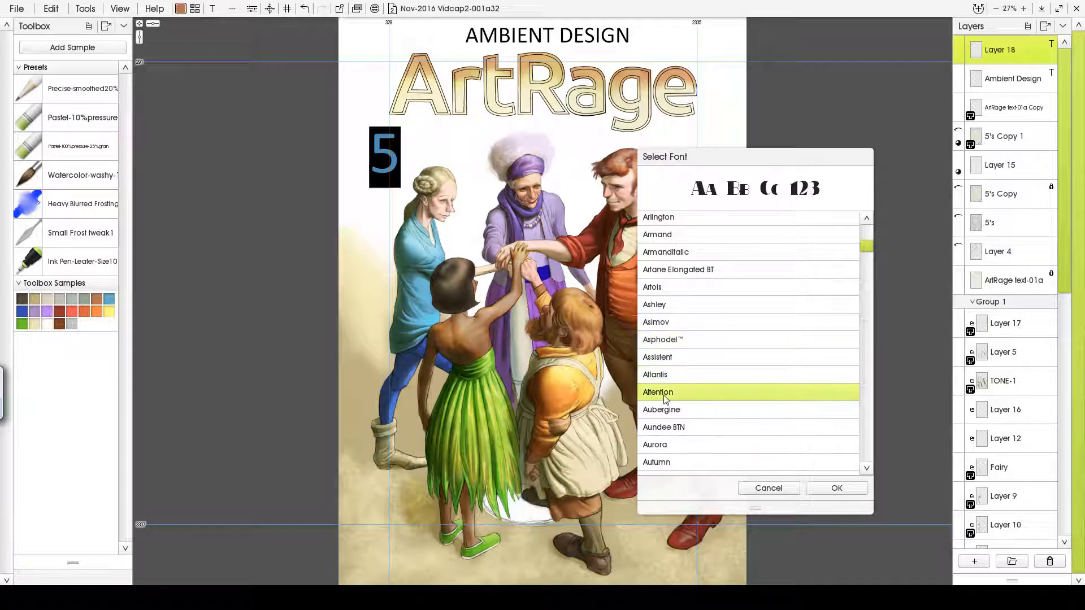
{"action": "left_click", "coordinate": [662, 410]}
{"action": "left_click", "coordinate": [663, 427]}
{"action": "left_click", "coordinate": [655, 444]}
{"action": "left_click", "coordinate": [712, 223]}
{"action": "scroll", "coordinate": [703, 248], "scroll_direction": "up", "scroll_amount": 10}
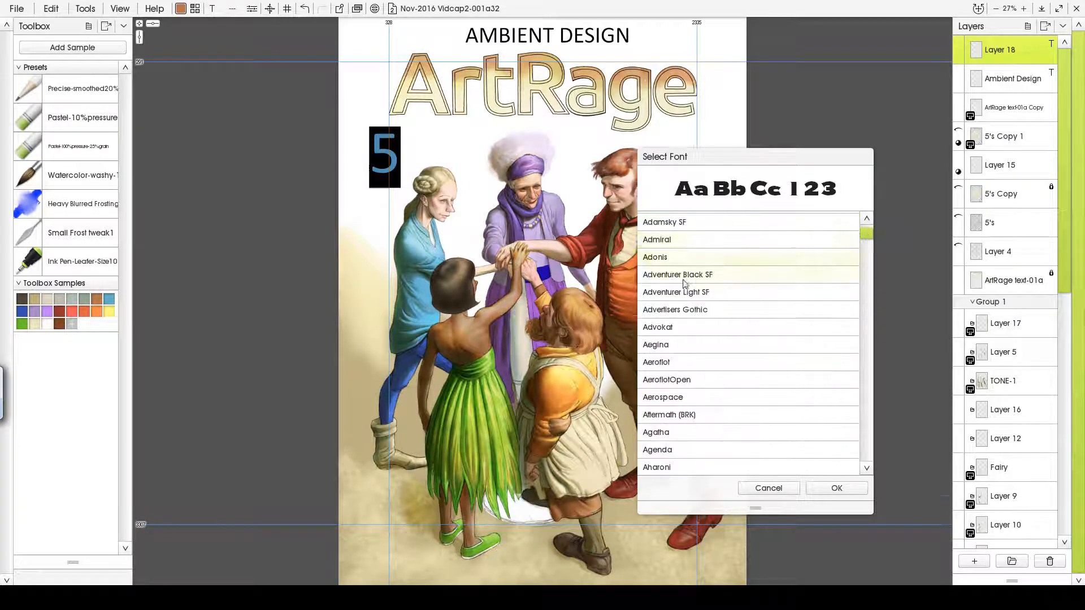
- Preview further typefaces for the 5, from the Adventurer fonts to Galaxy BT and Giggles Wiggles BTN Outline
{"action": "left_click_drag", "start_coordinate": [672, 325], "coordinate": [671, 467]}
{"action": "left_click_drag", "start_coordinate": [866, 232], "coordinate": [866, 292]}
{"action": "left_click_drag", "start_coordinate": [662, 322], "coordinate": [674, 464]}
{"action": "left_click_drag", "start_coordinate": [867, 293], "coordinate": [867, 314]}
{"action": "left_click_drag", "start_coordinate": [677, 345], "coordinate": [671, 308]}
{"action": "key", "text": "Down"}
{"action": "key", "text": "Down"}
{"action": "key", "text": "Down"}
{"action": "key", "text": "Down"}
{"action": "key", "text": "Down"}
{"action": "key", "text": "Down"}
{"action": "key", "text": "Down"}
{"action": "key", "text": "Down"}
{"action": "key", "text": "Down"}
{"action": "key", "text": "Down"}
{"action": "key", "text": "Down"}
{"action": "key", "text": "Down"}
{"action": "key", "text": "Down"}
{"action": "key", "text": "Down"}
{"action": "key", "text": "Down"}
{"action": "key", "text": "Down"}
{"action": "key", "text": "Down"}
{"action": "key", "text": "Down"}
{"action": "key", "text": "Down"}
{"action": "key", "text": "Down"}
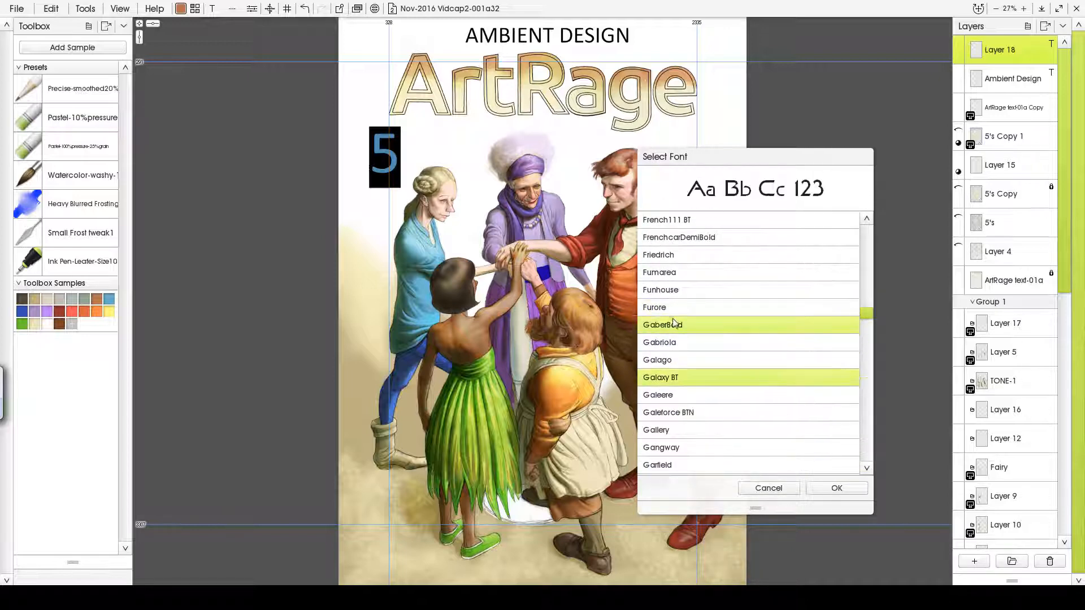
{"action": "key", "text": "Down"}
{"action": "key", "text": "Down"}
{"action": "key", "text": "Down"}
{"action": "key", "text": "Down"}
{"action": "key", "text": "Down"}
{"action": "key", "text": "Down"}
{"action": "key", "text": "Down"}
{"action": "key", "text": "Down"}
{"action": "key", "text": "Down"}
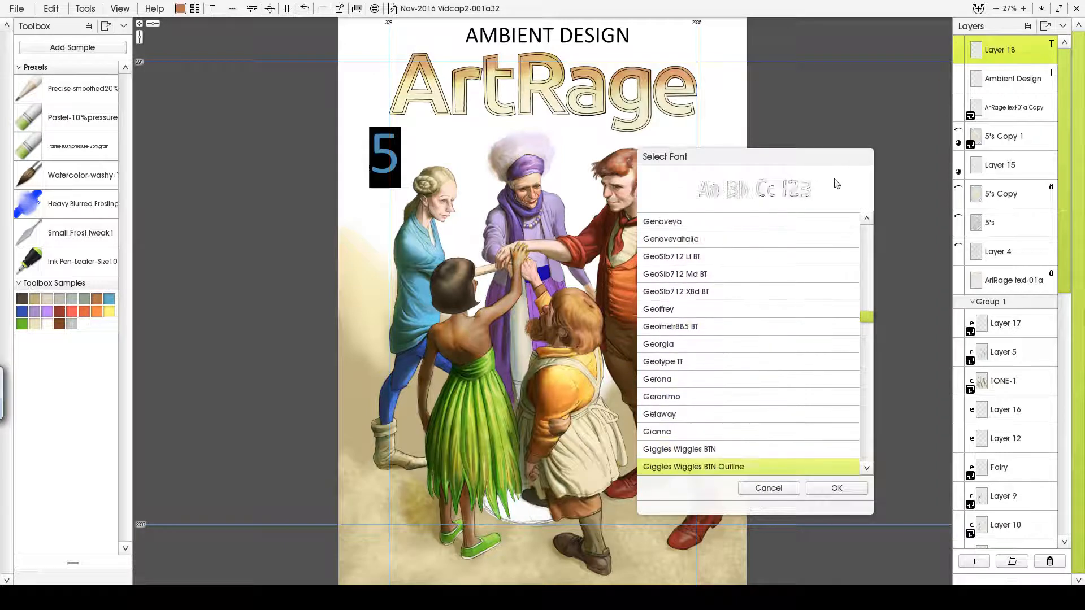
- Set the font of the 5 to Good Times and commit the text at its current position and 100% scale
{"action": "key", "text": "Down"}
{"action": "key", "text": "Down"}
{"action": "key", "text": "Down"}
{"action": "key", "text": "Down"}
{"action": "key", "text": "Down"}
{"action": "key", "text": "Down"}
{"action": "key", "text": "Down"}
{"action": "key", "text": "Down"}
{"action": "key", "text": "Down"}
{"action": "key", "text": "Down"}
{"action": "key", "text": "Down"}
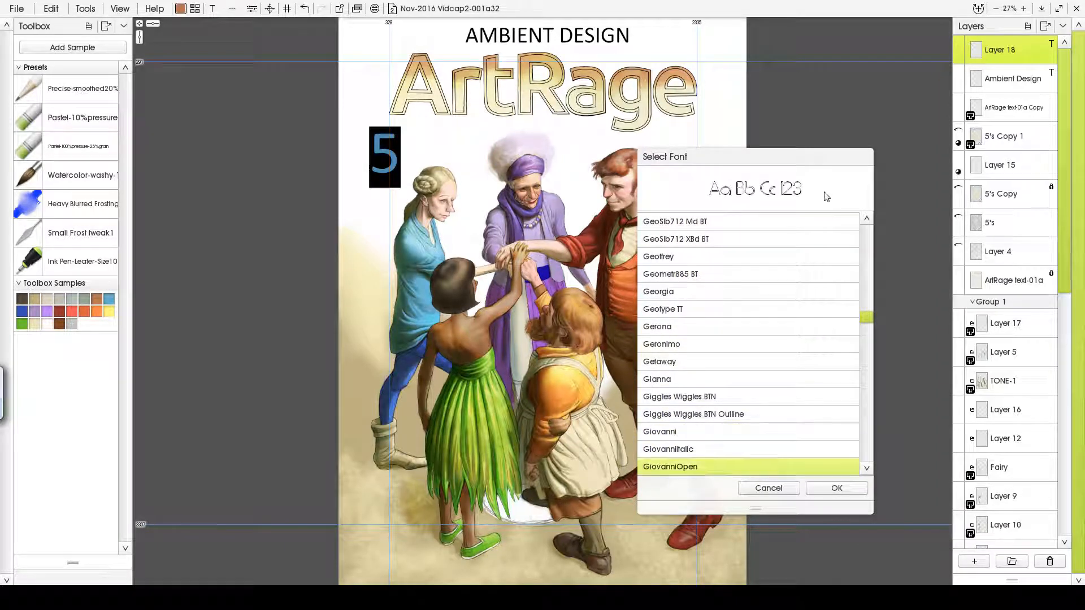
{"action": "key", "text": "Down"}
{"action": "key", "text": "Up"}
{"action": "key", "text": "Up"}
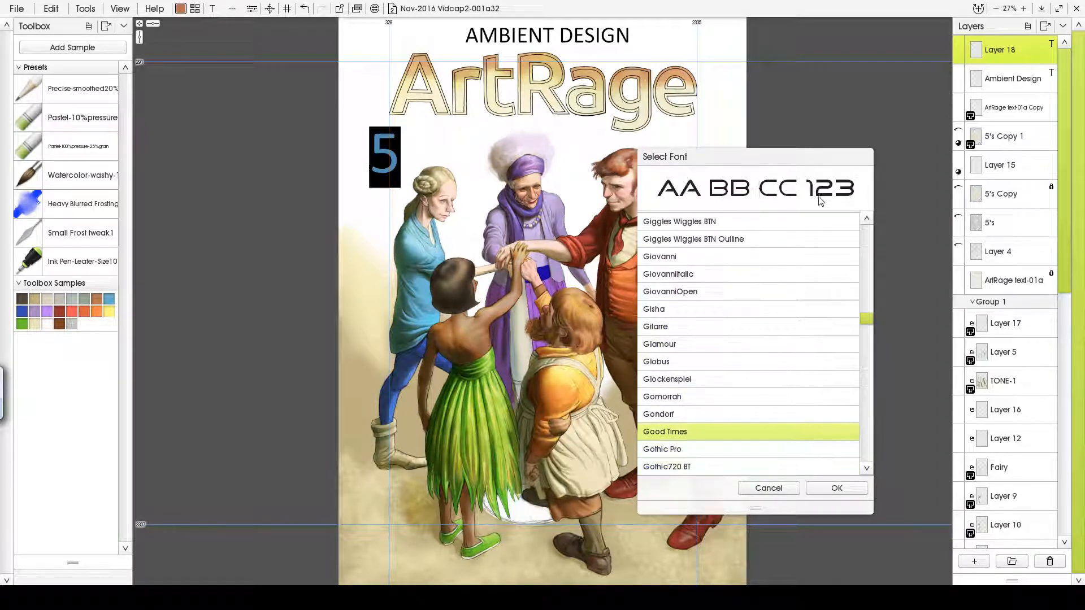
{"action": "key", "text": "Return"}
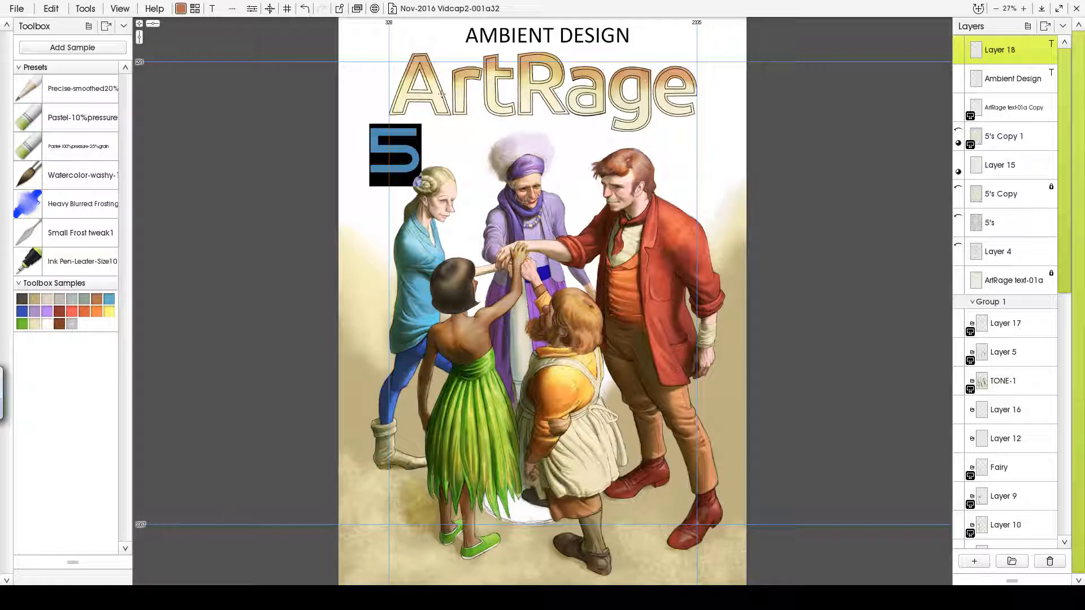
{"action": "left_click", "coordinate": [269, 8]}
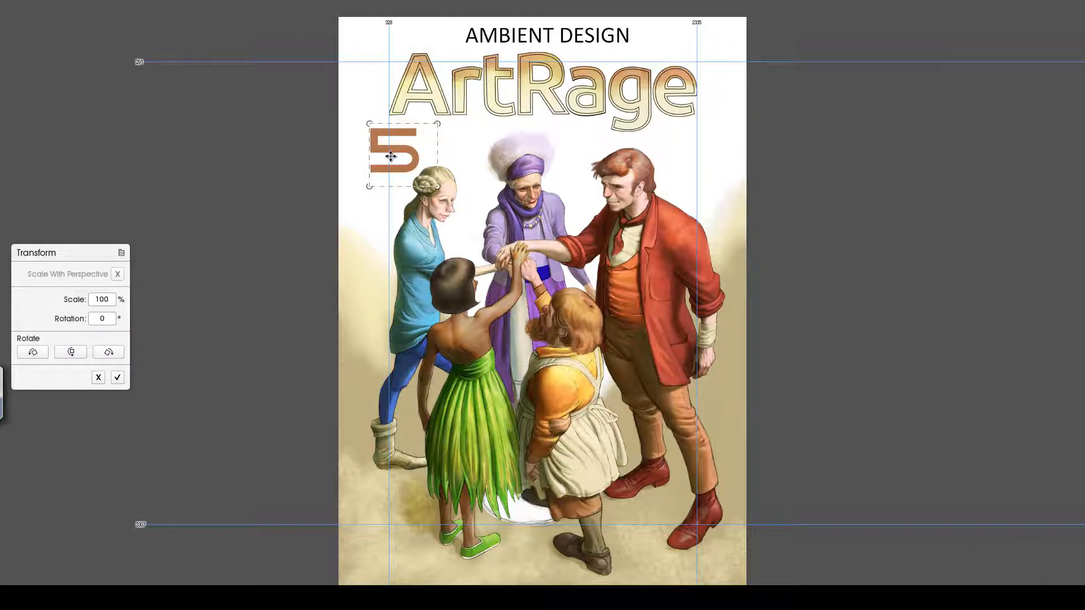
{"action": "left_click", "coordinate": [118, 377]}
- Duplicate the text layer holding the 5 four times
{"action": "right_click", "coordinate": [995, 55]}
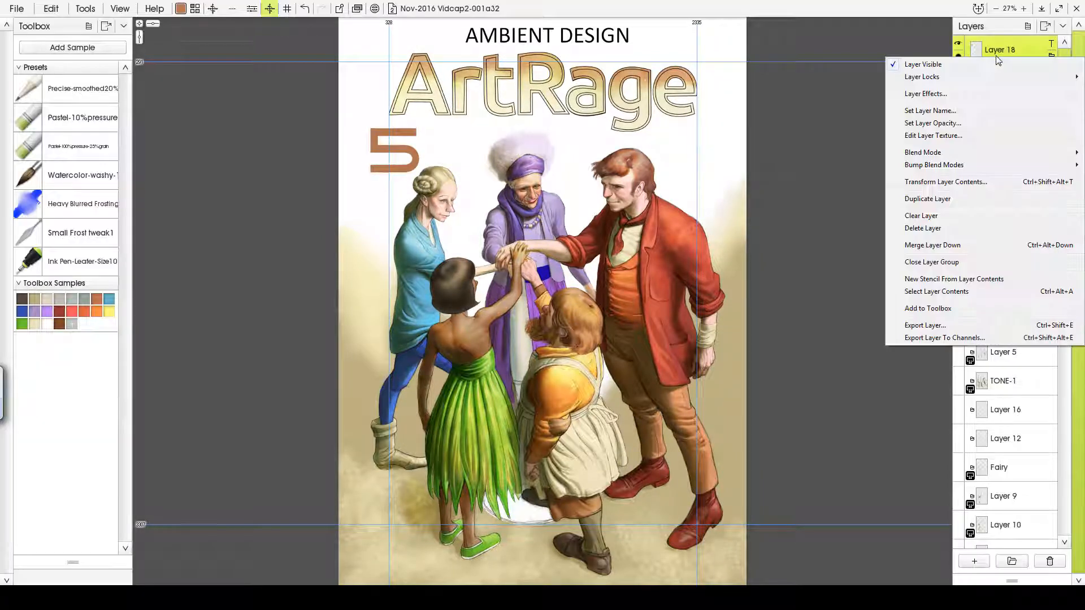
{"action": "left_click", "coordinate": [983, 198]}
{"action": "right_click", "coordinate": [990, 56]}
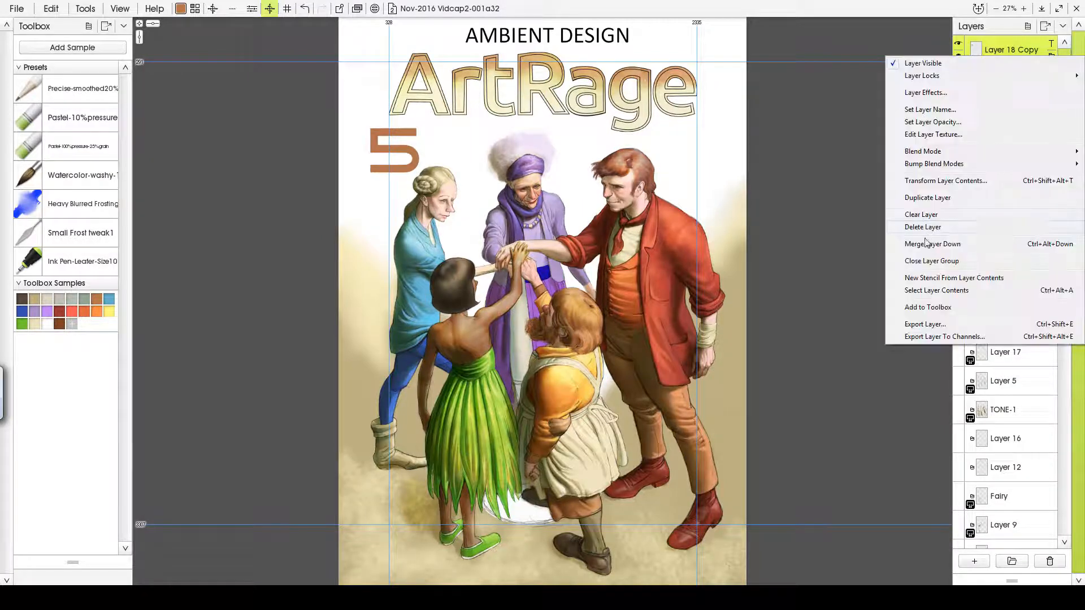
{"action": "left_click", "coordinate": [926, 199]}
{"action": "right_click", "coordinate": [989, 55]}
{"action": "left_click", "coordinate": [926, 198]}
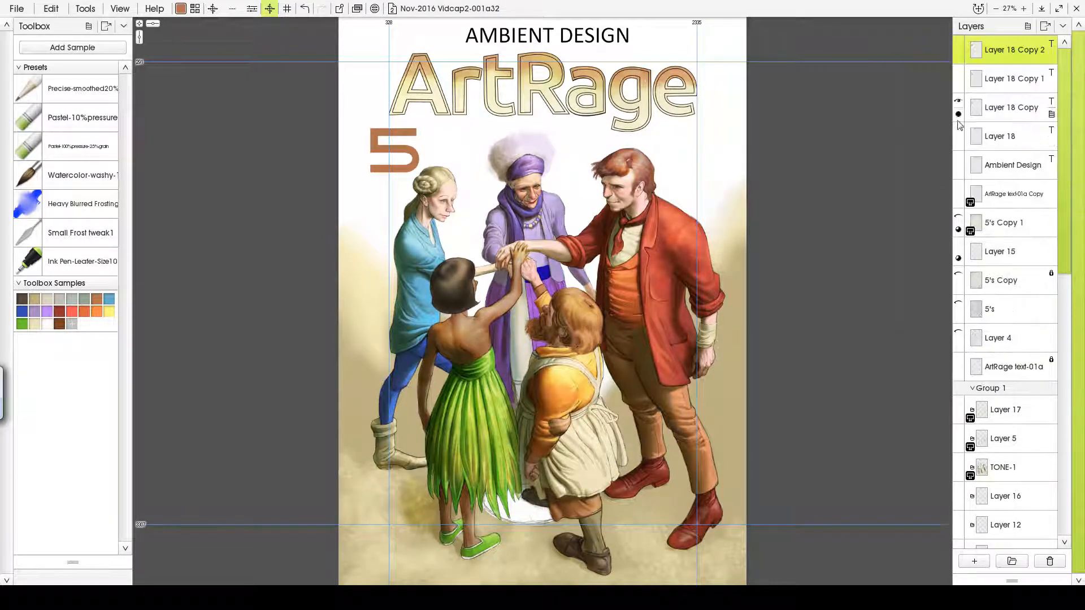
{"action": "right_click", "coordinate": [987, 57]}
{"action": "left_click", "coordinate": [927, 194]}
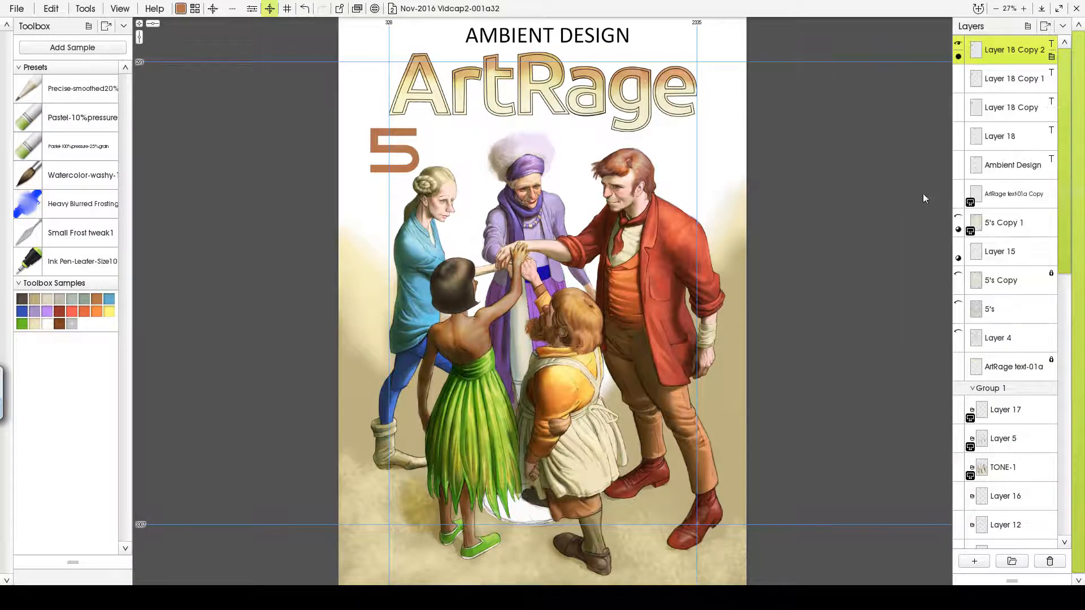
- Rotate the topmost copy of the 5 to 55° beside the original, and turn Layer 18 Copy 2 diagonally beneath the title's R
{"action": "left_click", "coordinate": [270, 12]}
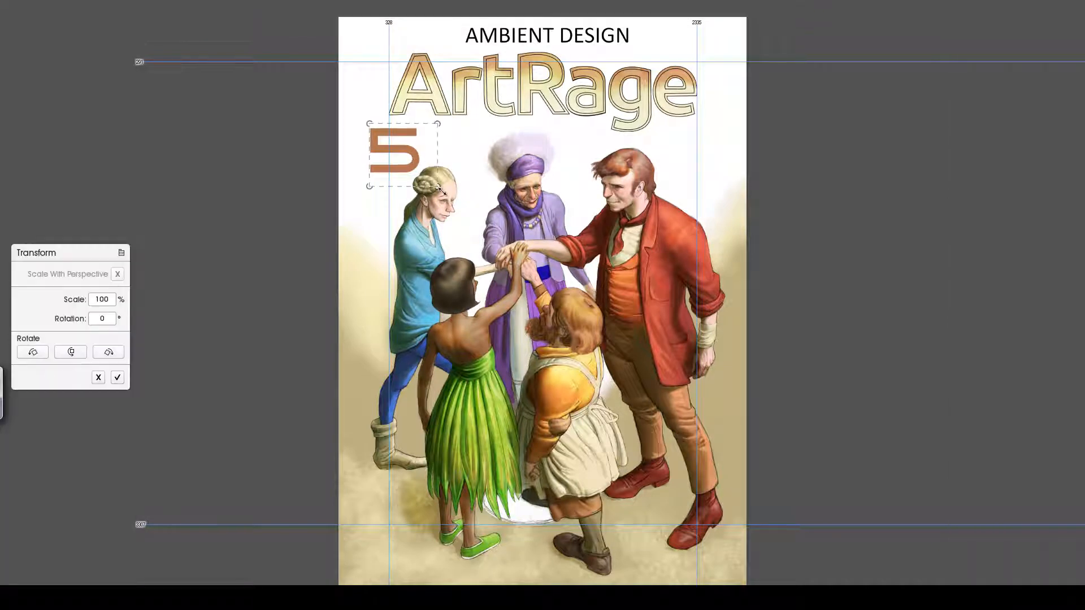
{"action": "left_click_drag", "start_coordinate": [442, 192], "coordinate": [468, 183]}
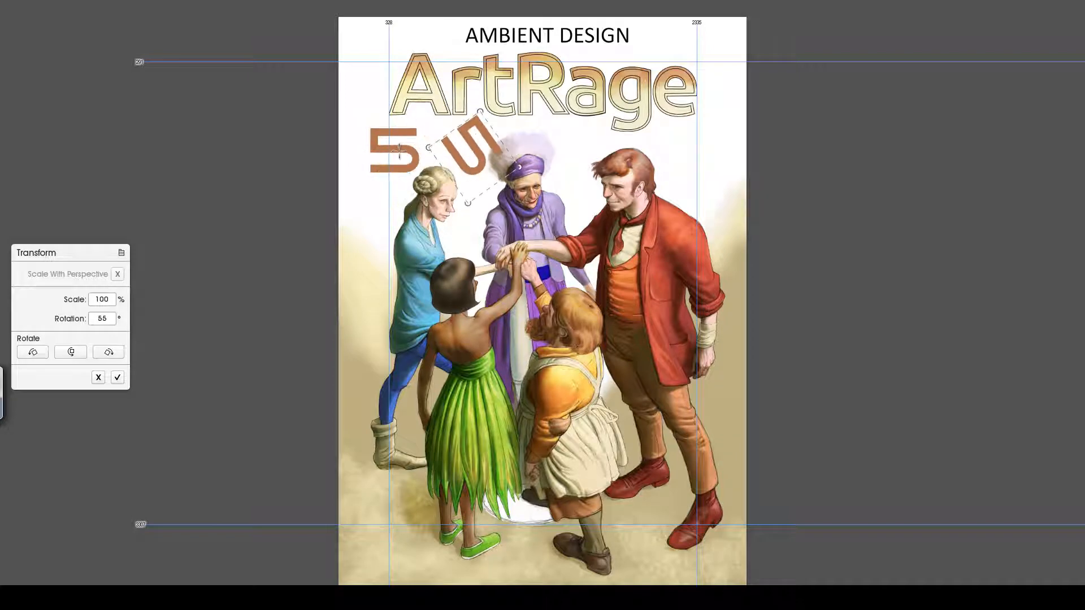
{"action": "left_click", "coordinate": [118, 377]}
{"action": "left_click", "coordinate": [1005, 80]}
{"action": "left_click", "coordinate": [270, 11]}
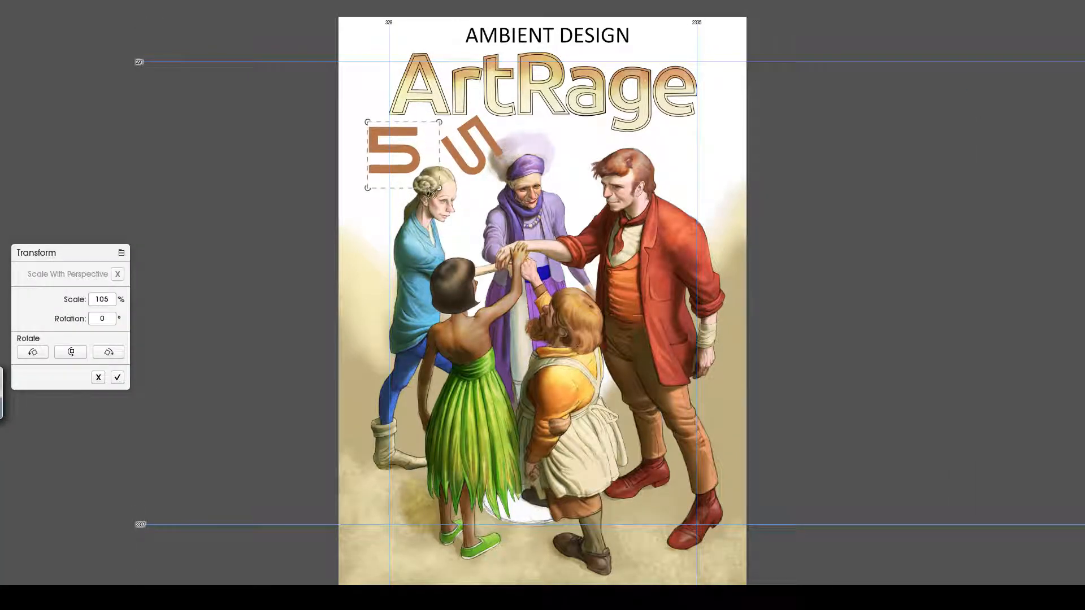
{"action": "left_click_drag", "start_coordinate": [444, 192], "coordinate": [540, 121]}
{"action": "left_click", "coordinate": [116, 379]}
- Turn Layer 18 Copy 1 diagonally above the original 5, and rotate Layer 18 Copy to 326° just below it
{"action": "left_click", "coordinate": [990, 110]}
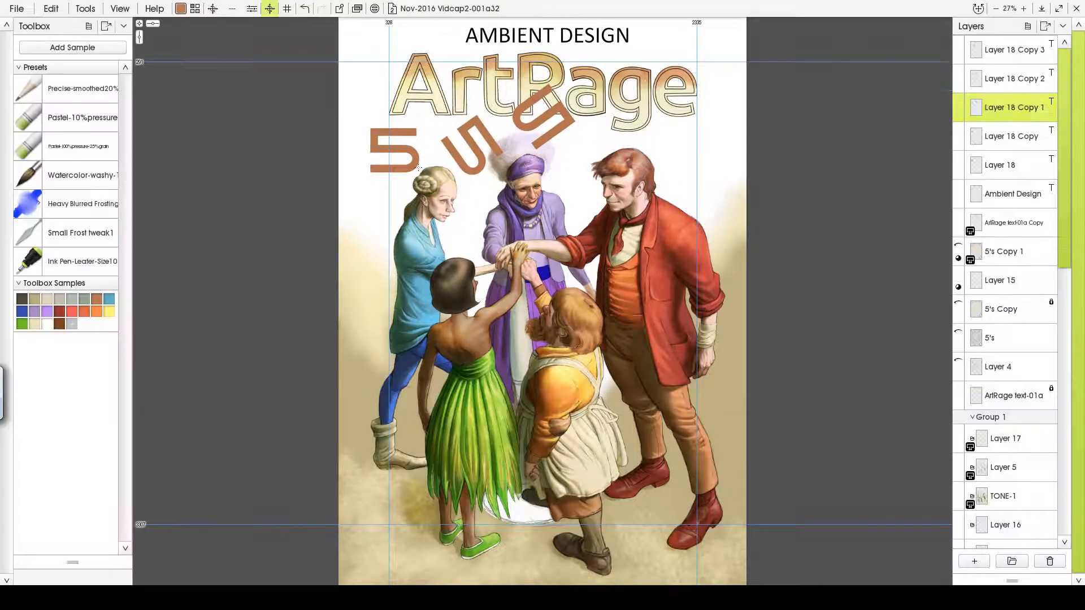
{"action": "key", "text": "ctrl+t"}
{"action": "left_click_drag", "start_coordinate": [444, 194], "coordinate": [452, 102]}
{"action": "left_click", "coordinate": [117, 377]}
{"action": "left_click", "coordinate": [990, 136]}
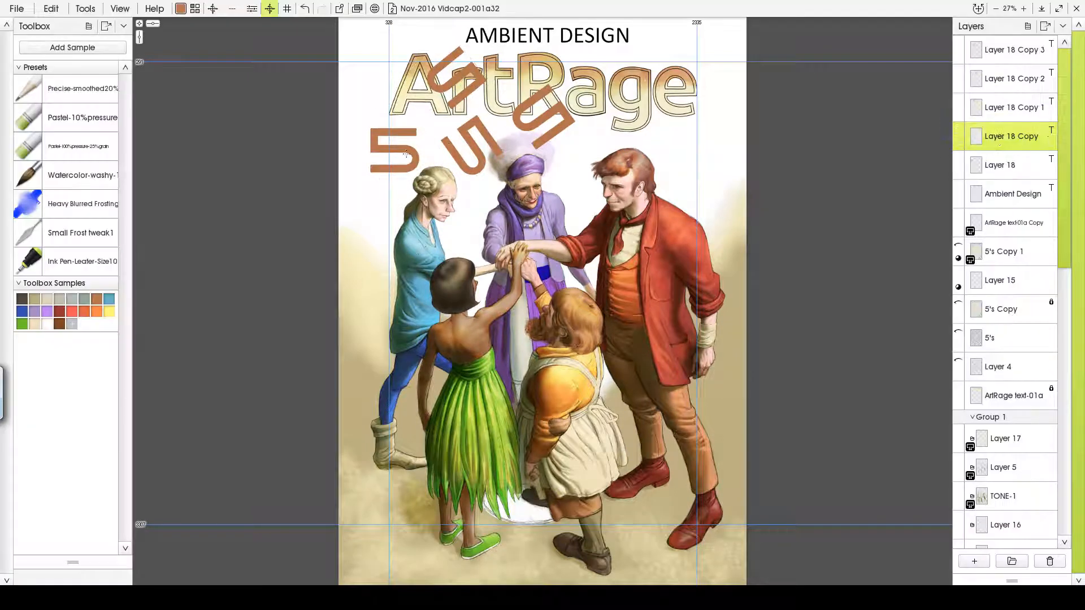
{"action": "key", "text": "ctrl+t"}
{"action": "left_click_drag", "start_coordinate": [446, 196], "coordinate": [434, 171]}
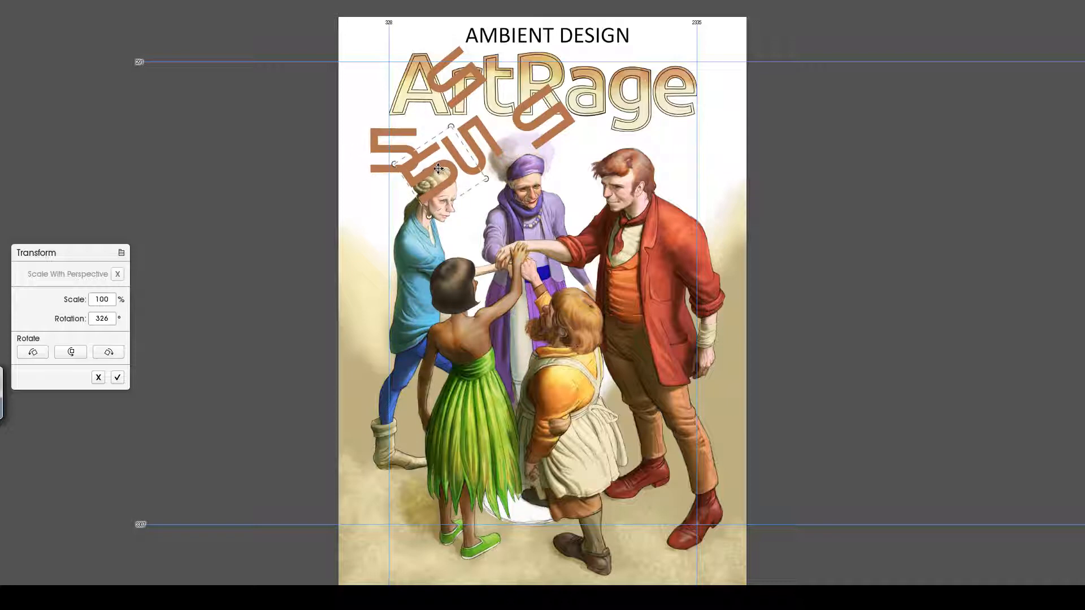
{"action": "left_click", "coordinate": [117, 377]}
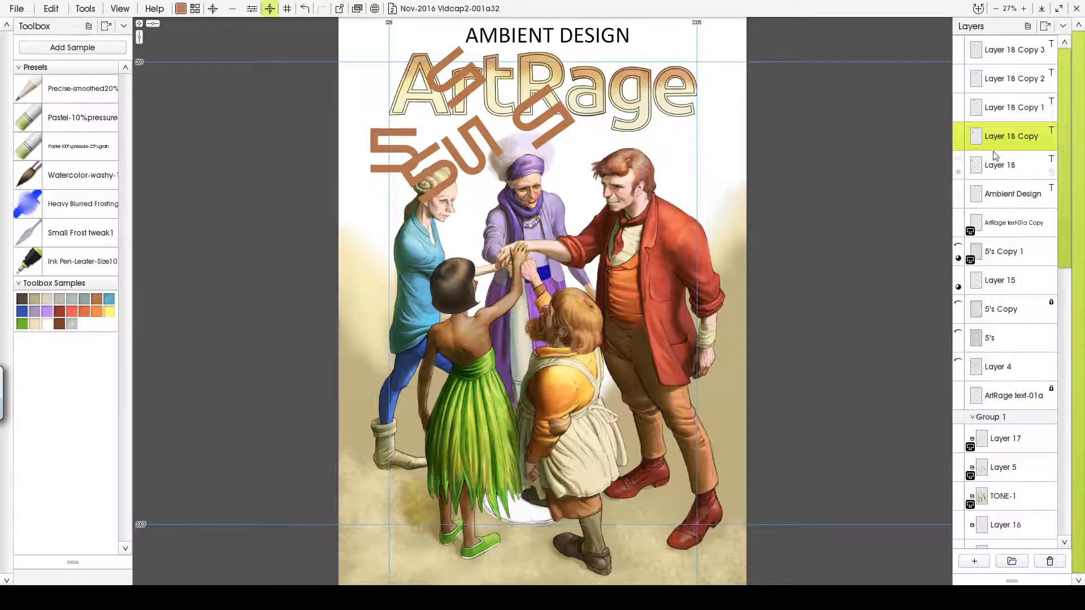
- Rotate Layer 18 Copy 1's 5 to 235° and set it closer to the original, over the title's A
{"action": "left_click", "coordinate": [992, 108]}
{"action": "key", "text": "ctrl+t"}
{"action": "left_click_drag", "start_coordinate": [430, 130], "coordinate": [513, 91]}
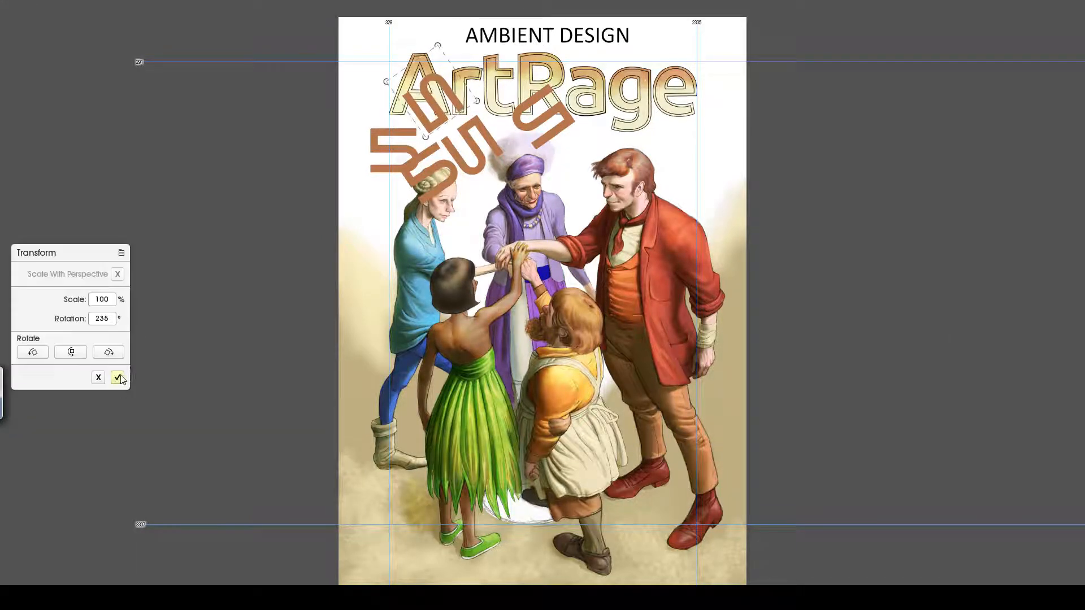
{"action": "left_click", "coordinate": [118, 377]}
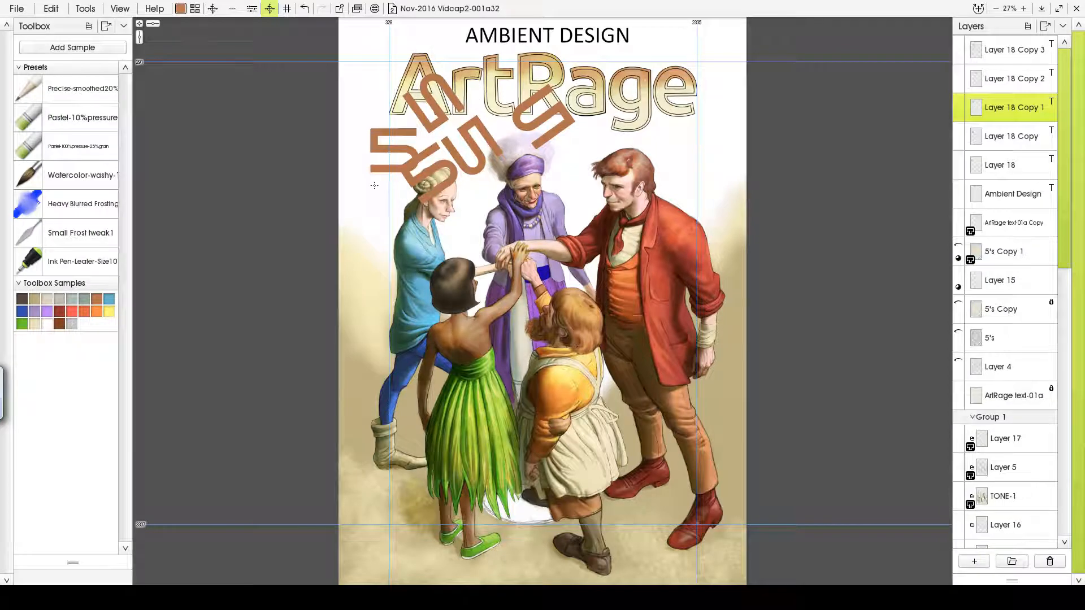
- Shift the vertical guide near the title's A slightly outward, away from the lettering
{"action": "left_click", "coordinate": [1000, 165]}
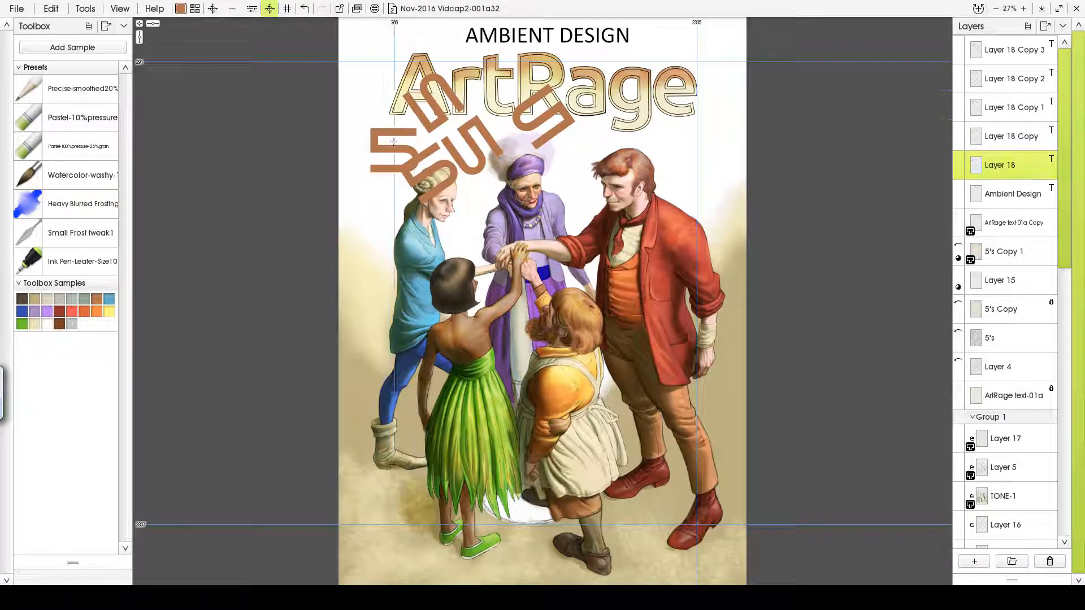
{"action": "mouse_move", "coordinate": [389, 55]}
{"action": "left_mouse_down"}
{"action": "mouse_move", "coordinate": [369, 55]}
{"action": "mouse_move", "coordinate": [380, 56]}
{"action": "left_mouse_up"}
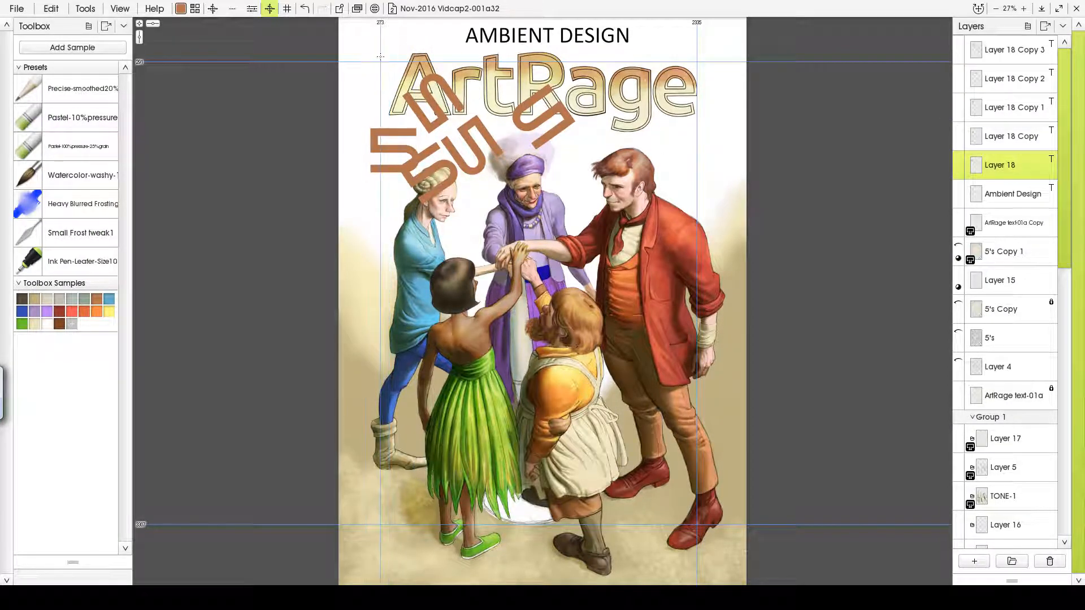
{"action": "left_click", "coordinate": [1014, 142]}
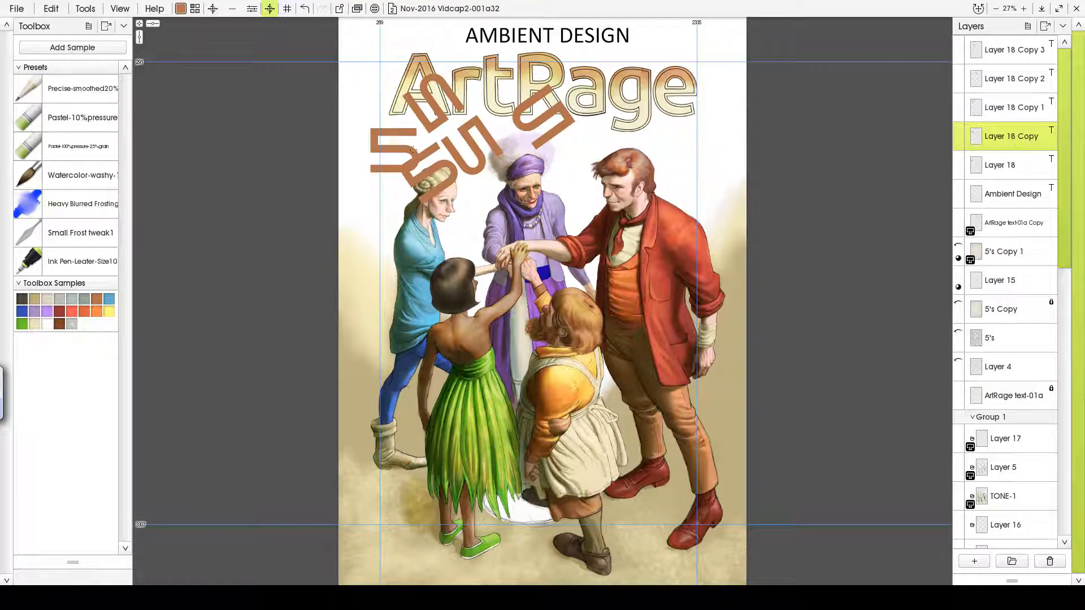
- Move the upright 5 and its 326° and 235° copies onto the last letters of the ArtRage title
{"action": "left_click", "coordinate": [1011, 164]}
{"action": "key", "text": "ctrl+t"}
{"action": "left_click_drag", "start_coordinate": [401, 150], "coordinate": [654, 103]}
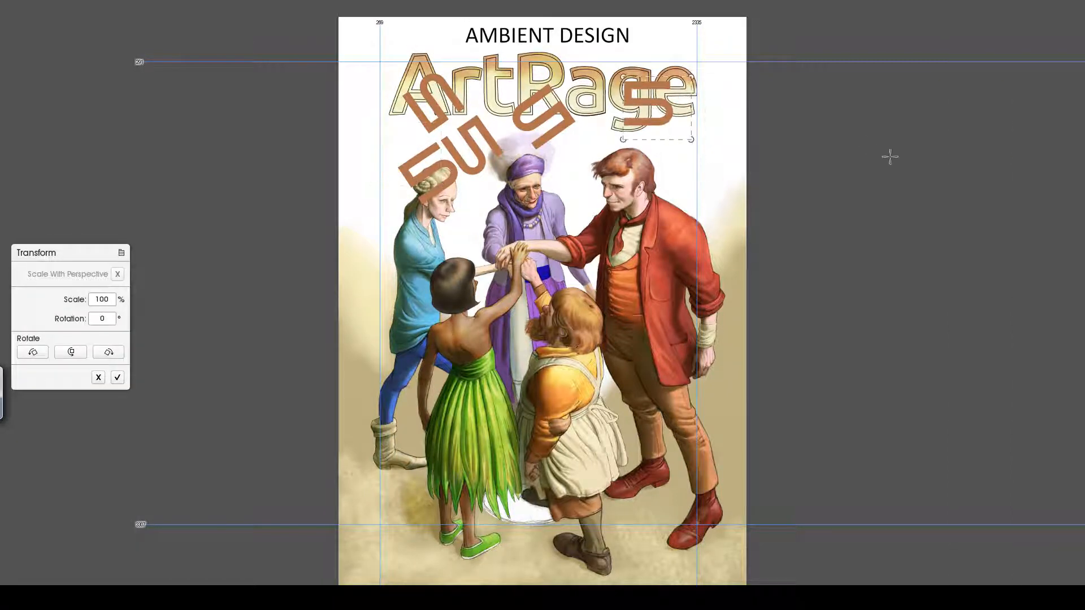
{"action": "key", "text": "Return"}
{"action": "left_click", "coordinate": [1003, 143]}
{"action": "key", "text": "ctrl+t"}
{"action": "left_click_drag", "start_coordinate": [434, 183], "coordinate": [654, 118]}
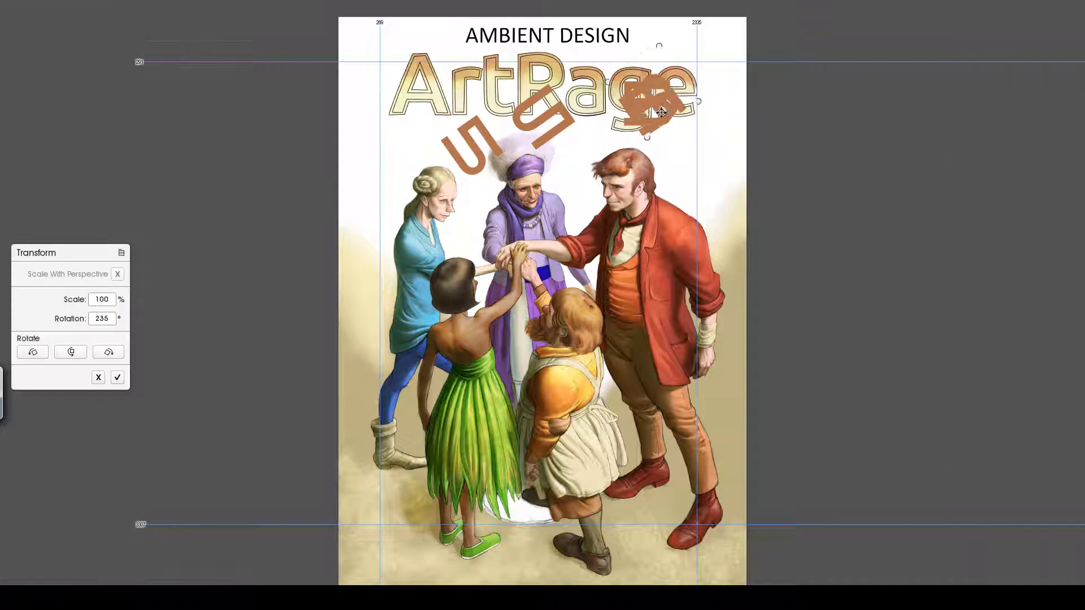
{"action": "left_click_drag", "start_coordinate": [655, 113], "coordinate": [602, 84]}
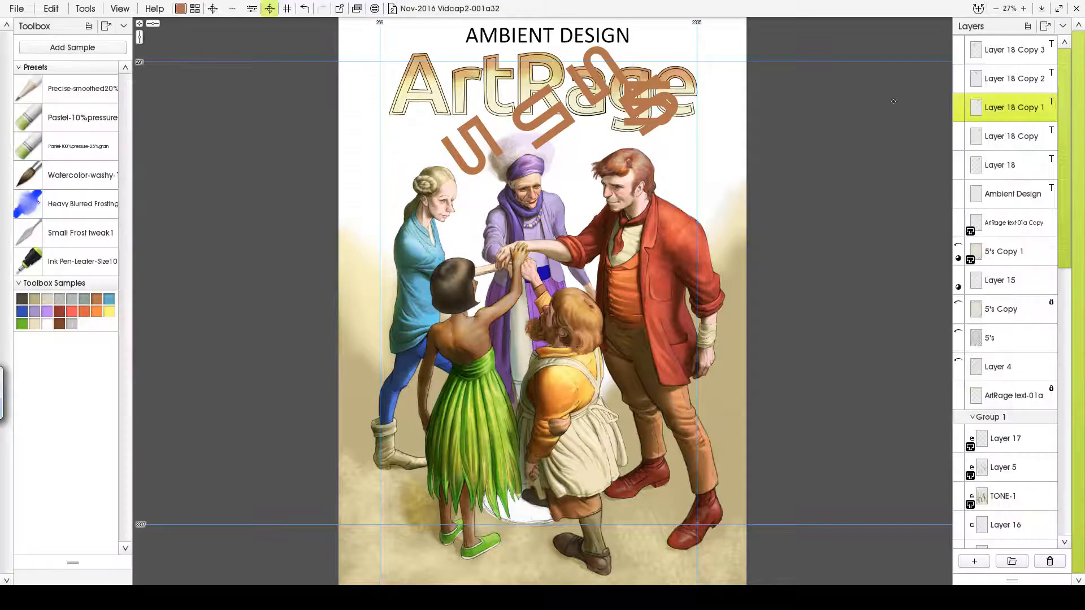
- Move the upright 5 down beside the ring of copies, just below the title's a
{"action": "left_click", "coordinate": [1048, 166]}
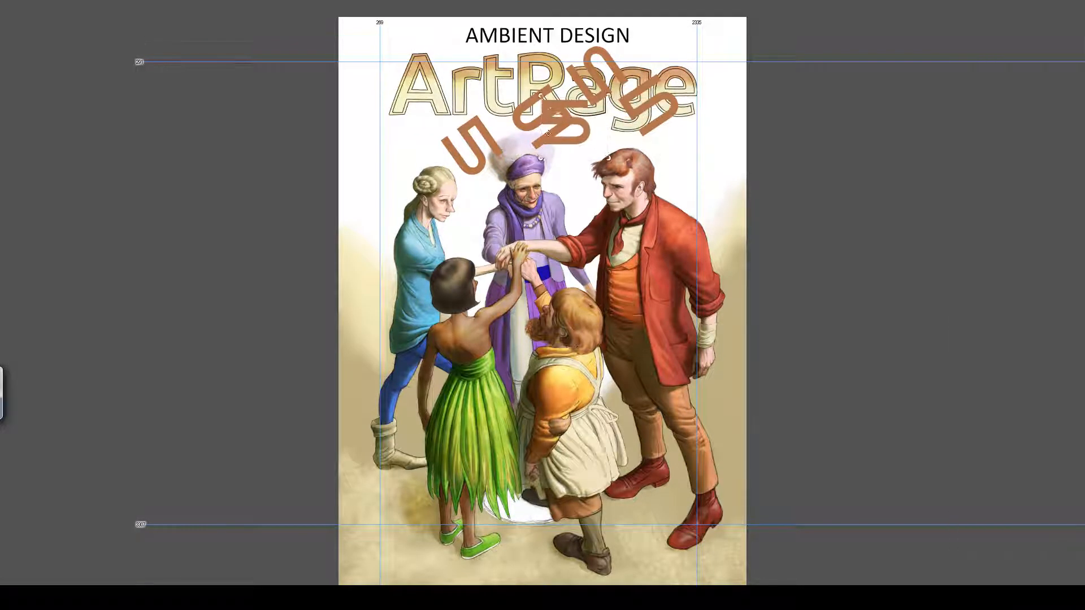
{"action": "left_click_drag", "start_coordinate": [548, 133], "coordinate": [552, 135]}
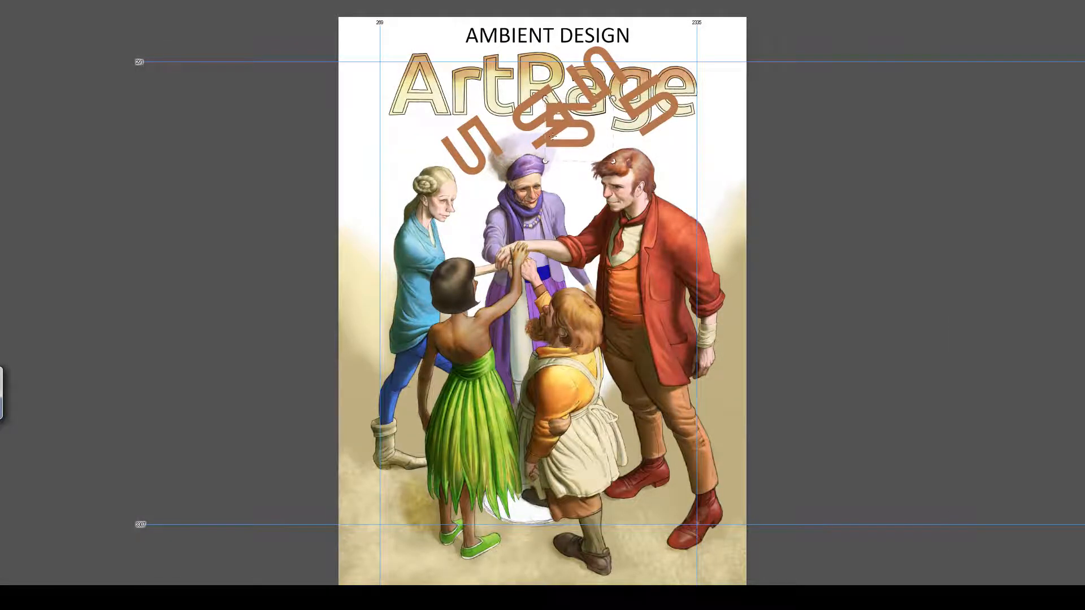
{"action": "key", "text": "Return"}
{"action": "key", "text": "t"}
{"action": "key", "text": "Return"}
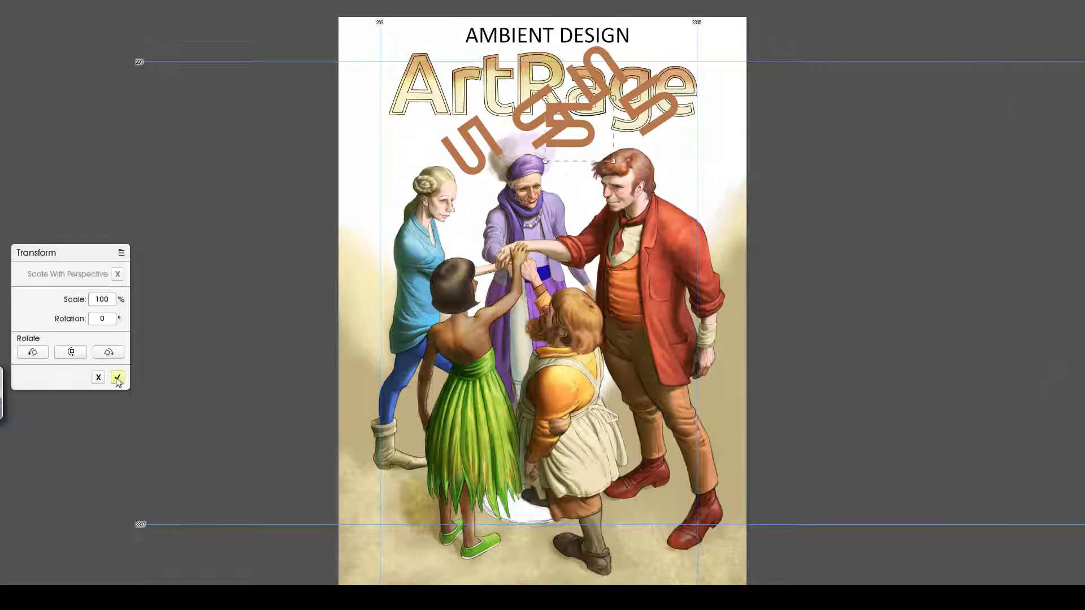
- Move the 326° copy of the 5 up and outward onto the title's final e
{"action": "key", "text": "Page_Up"}
{"action": "key", "text": "t"}
{"action": "mouse_move", "coordinate": [669, 110]}
{"action": "left_mouse_down"}
{"action": "mouse_move", "coordinate": [679, 92]}
{"action": "mouse_move", "coordinate": [624, 168]}
{"action": "mouse_move", "coordinate": [678, 92]}
{"action": "left_mouse_up"}
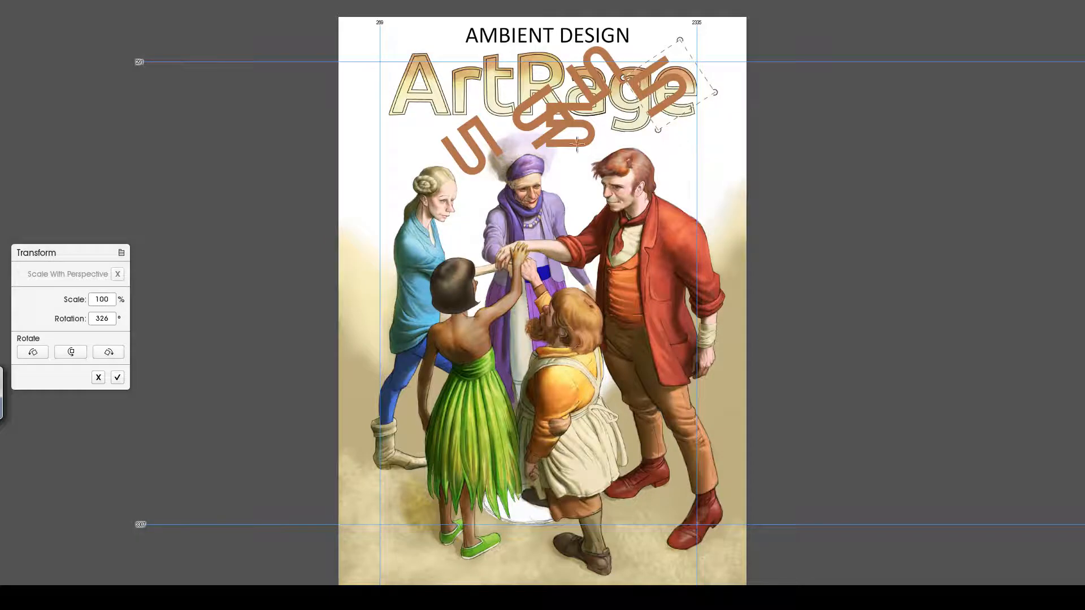
{"action": "left_click", "coordinate": [122, 378]}
{"action": "key", "text": "Page_Up"}
{"action": "key", "text": "t"}
{"action": "left_click", "coordinate": [122, 380]}
- Complete the ring's lower half by placing the 144° copy above the red-haired man's shoulder side and the 55° copy over his head
{"action": "key", "text": "Page_Up"}
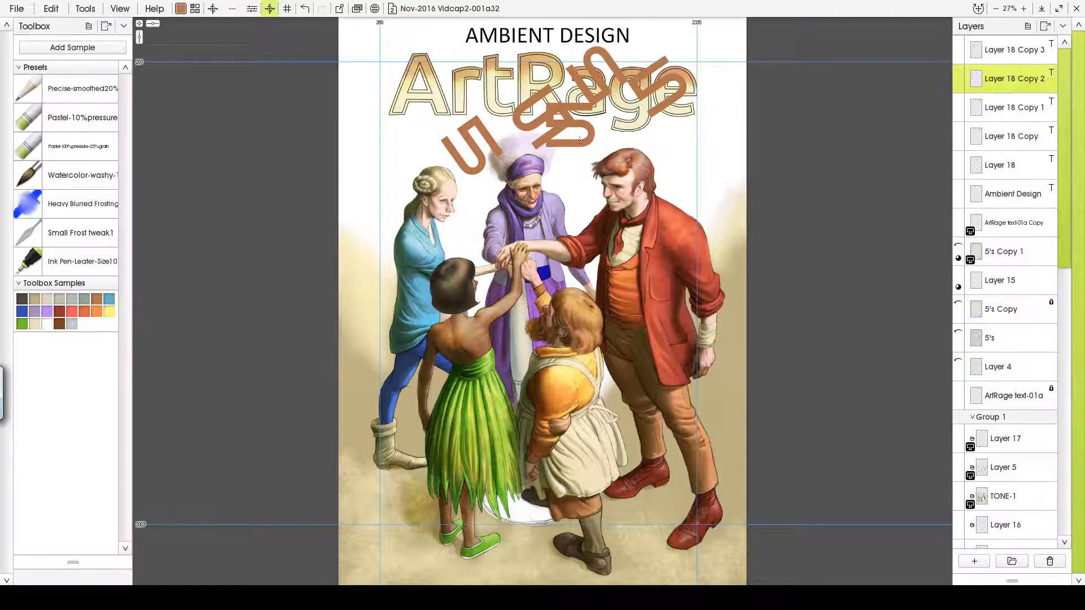
{"action": "key", "text": "t"}
{"action": "left_click_drag", "start_coordinate": [530, 131], "coordinate": [572, 151]}
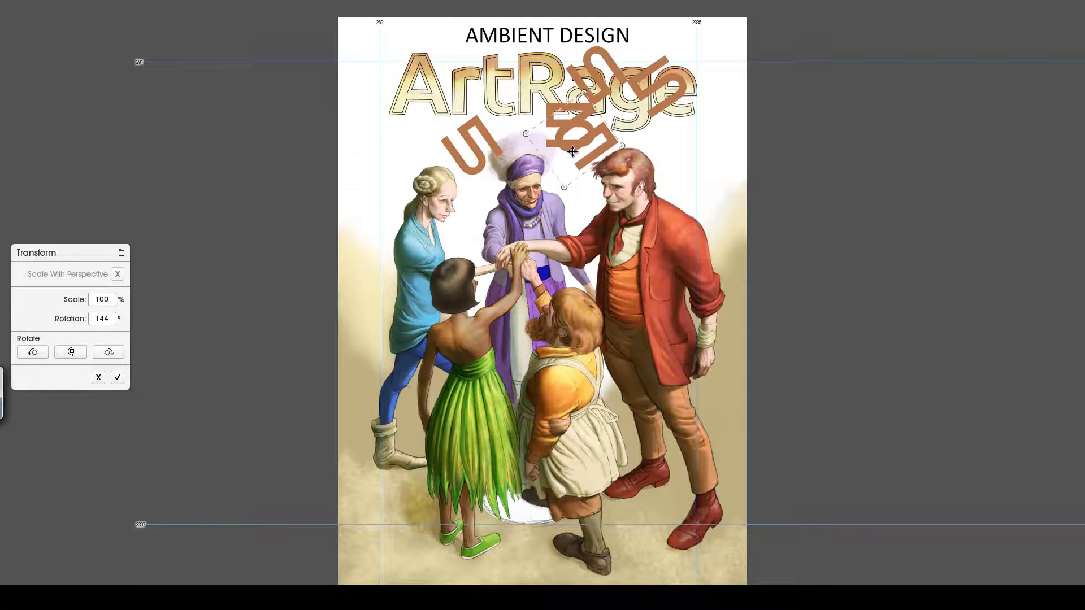
{"action": "left_click", "coordinate": [120, 377]}
{"action": "left_click", "coordinate": [998, 55]}
{"action": "key", "text": "t"}
{"action": "left_click_drag", "start_coordinate": [477, 162], "coordinate": [655, 161]}
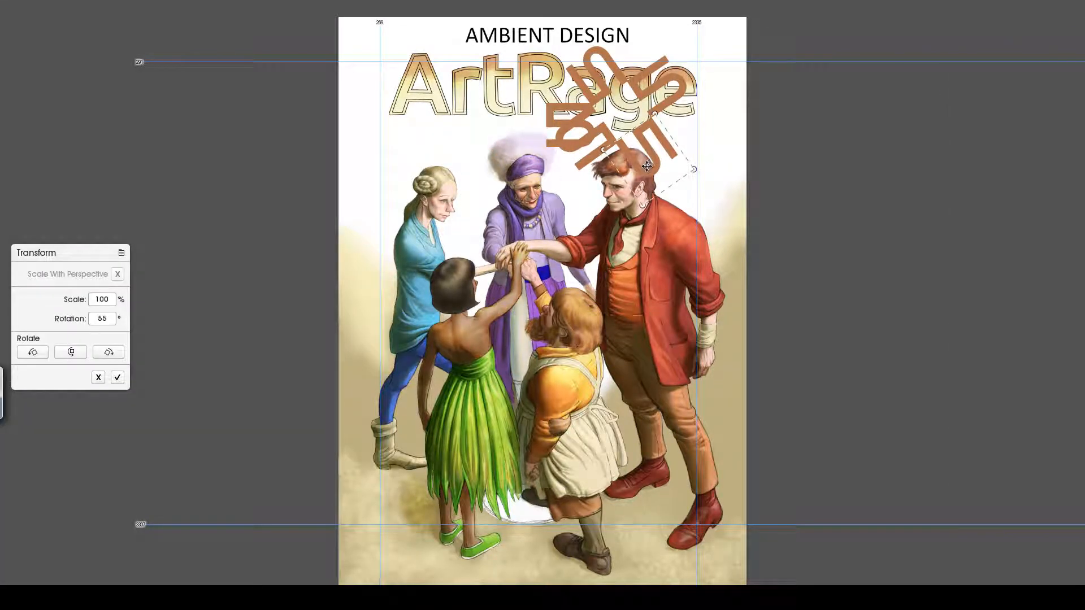
{"action": "key", "text": "Return"}
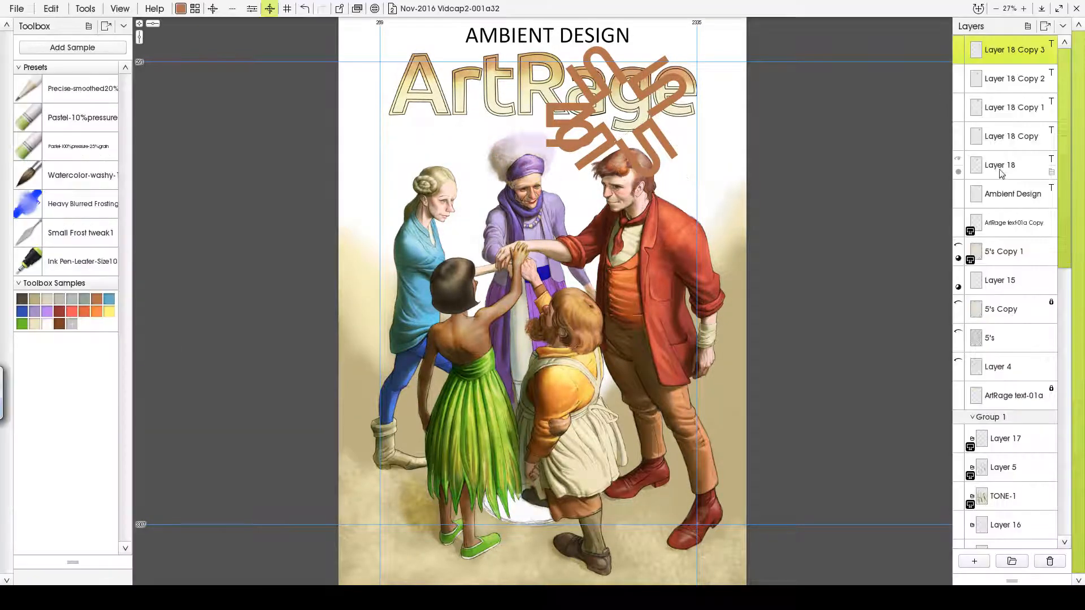
- Centre the original 5 inside the ring of copies, scaled to 72% and rotated 13°
{"action": "left_click", "coordinate": [1003, 177]}
{"action": "key", "text": "ctrl+t"}
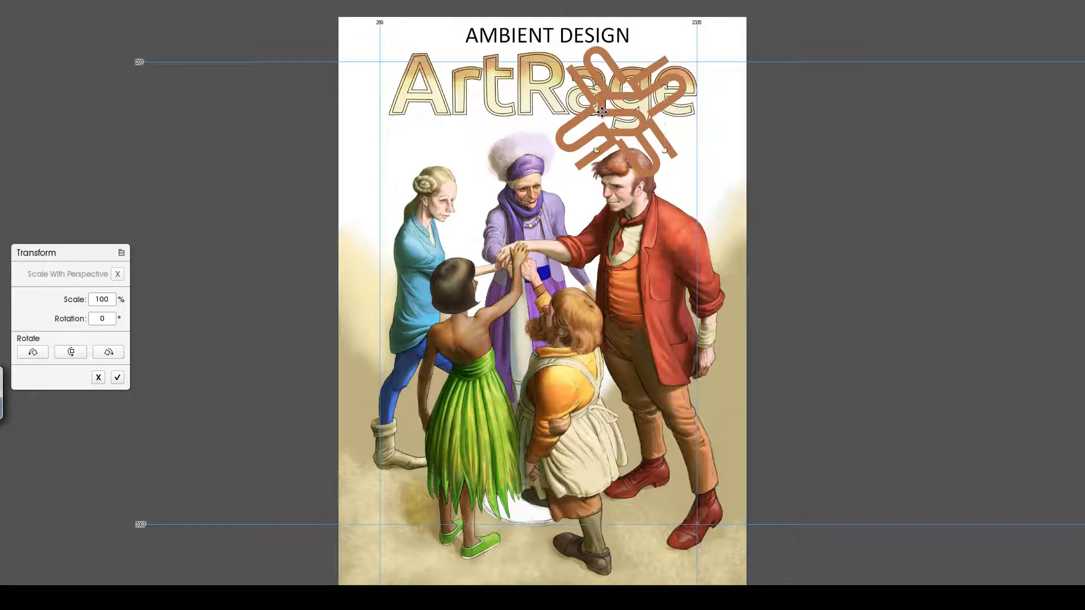
{"action": "left_click_drag", "start_coordinate": [665, 86], "coordinate": [656, 91]}
{"action": "left_click_drag", "start_coordinate": [662, 142], "coordinate": [657, 147]}
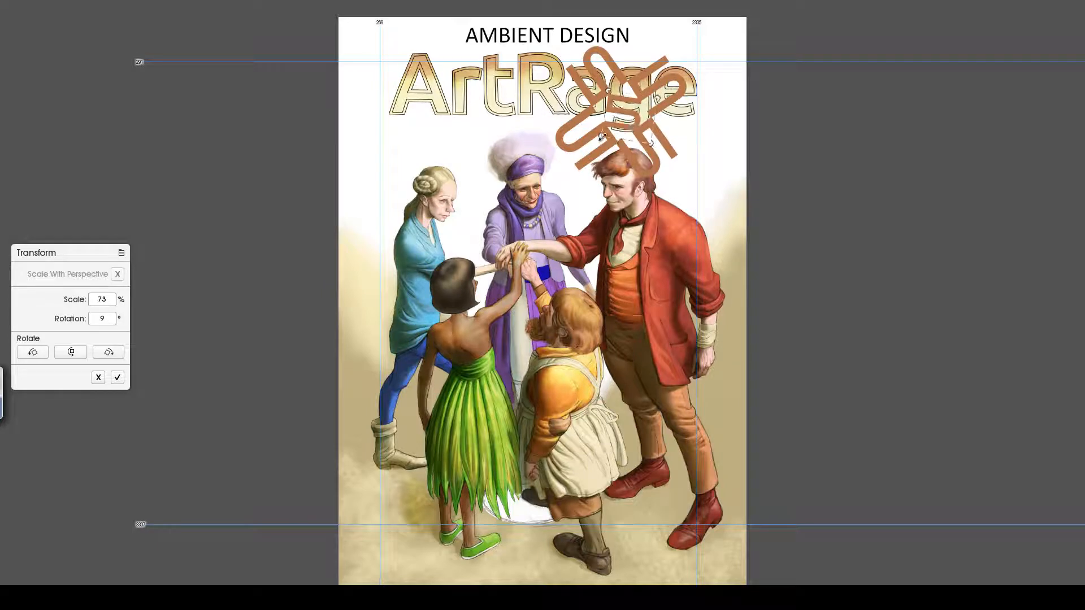
{"action": "left_click_drag", "start_coordinate": [651, 143], "coordinate": [592, 136]}
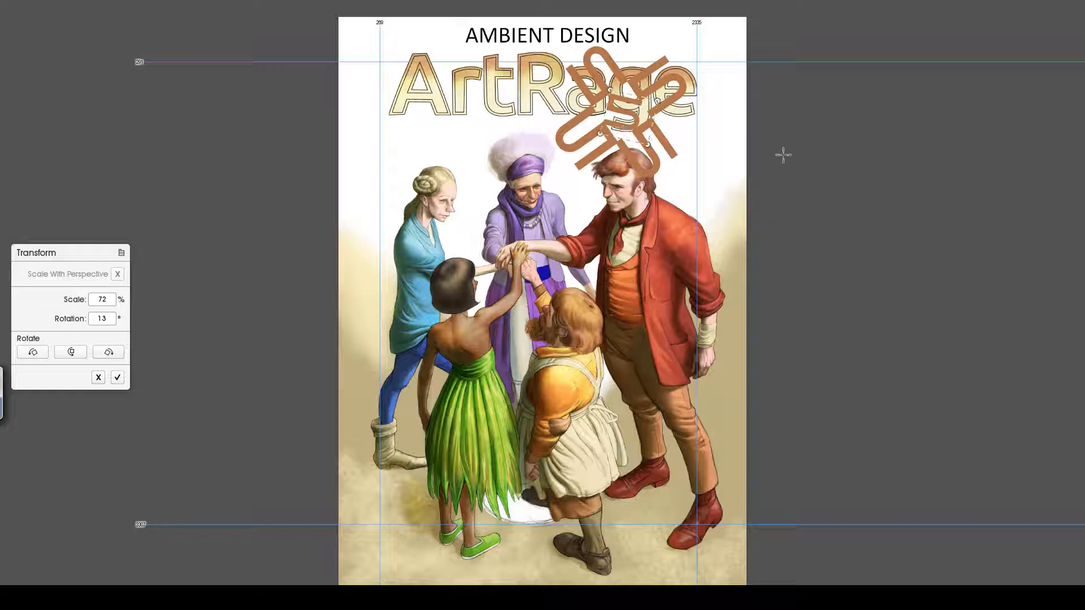
{"action": "left_click", "coordinate": [117, 378]}
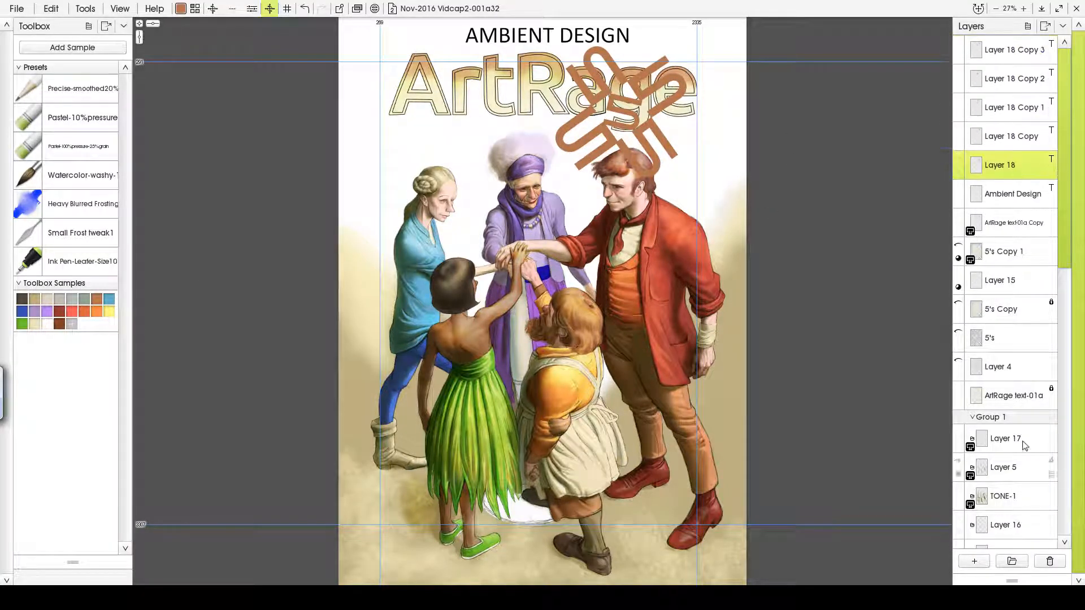
- Create a new layer group and move Layer 18 and its four copies into it
{"action": "left_click_drag", "start_coordinate": [1066, 243], "coordinate": [1068, 198]}
{"action": "left_click", "coordinate": [1027, 27]}
{"action": "left_click", "coordinate": [923, 249]}
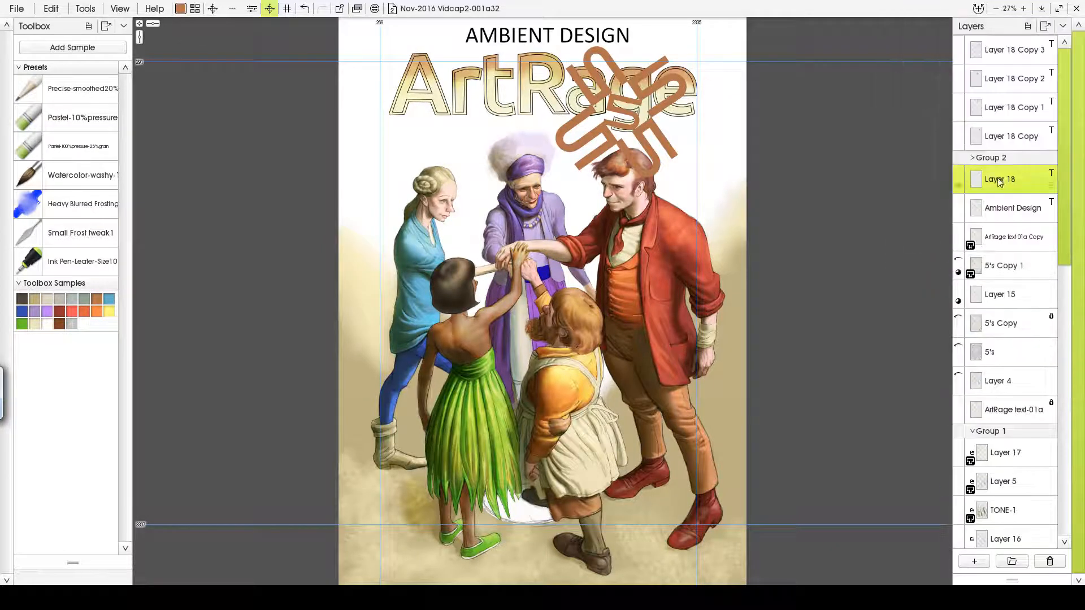
{"action": "left_click_drag", "start_coordinate": [998, 182], "coordinate": [1005, 155]}
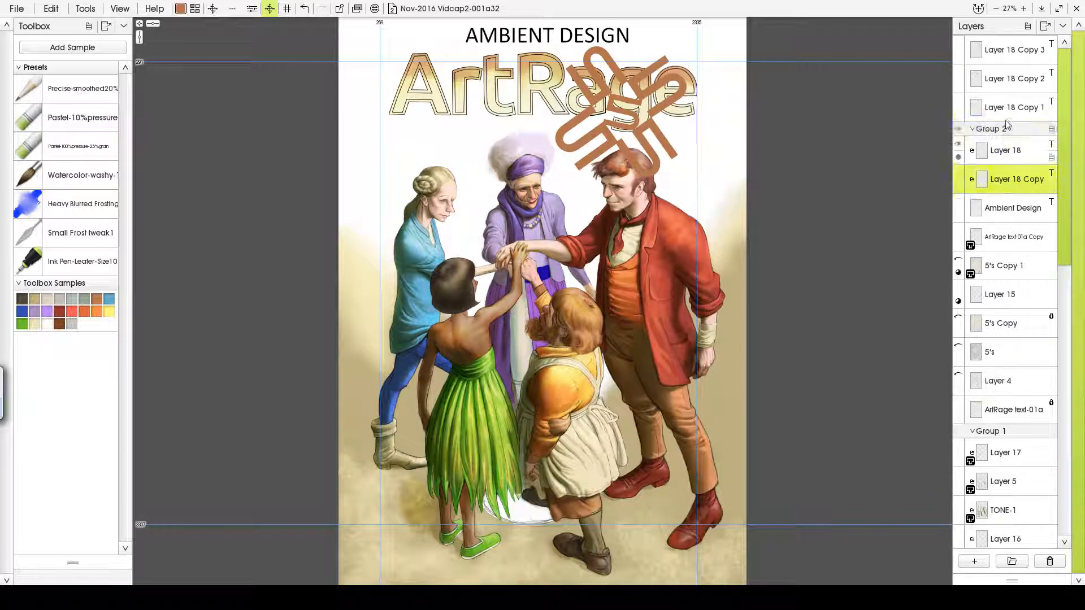
{"action": "left_click_drag", "start_coordinate": [1007, 114], "coordinate": [1007, 143]}
{"action": "left_click_drag", "start_coordinate": [1010, 84], "coordinate": [1004, 102]}
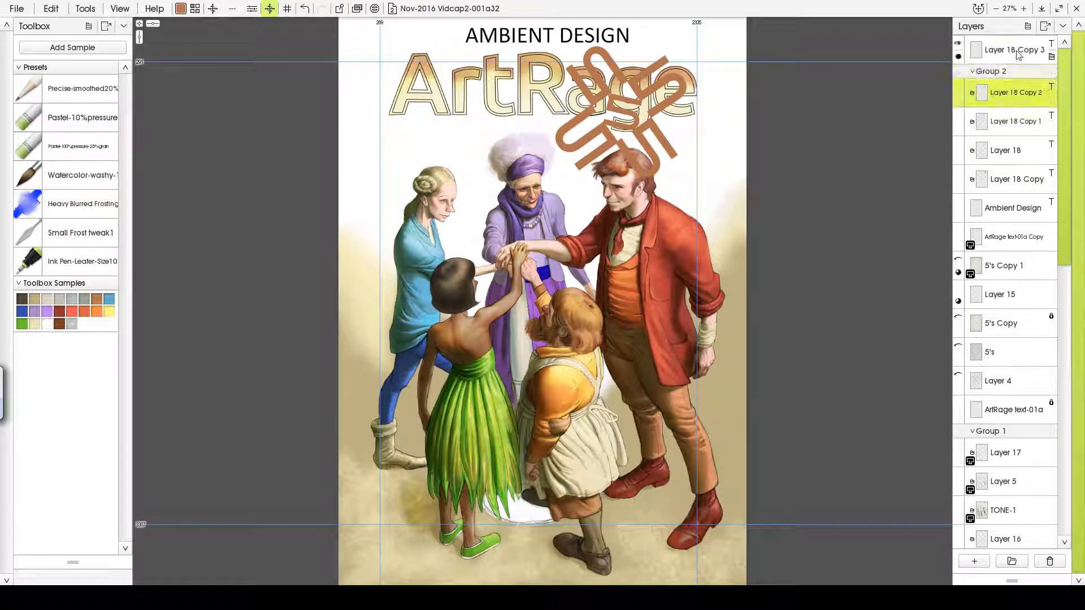
{"action": "left_click_drag", "start_coordinate": [1016, 54], "coordinate": [1014, 84]}
- Duplicate Group 2, collapse the original group, and merge the duplicate's contents into a single layer
{"action": "left_click", "coordinate": [1051, 43]}
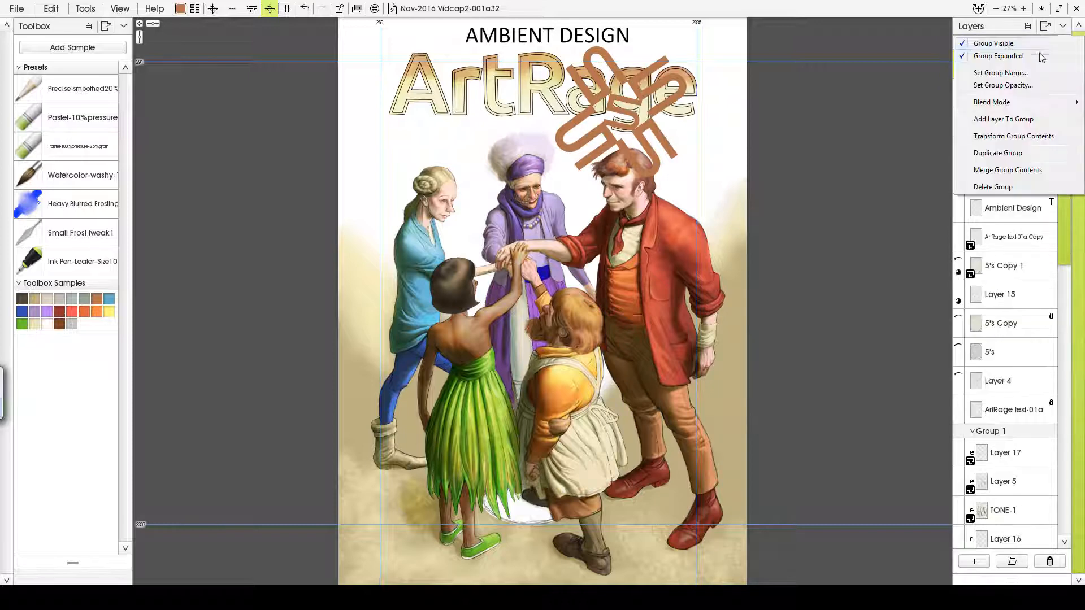
{"action": "left_click", "coordinate": [995, 150]}
{"action": "left_click", "coordinate": [988, 199]}
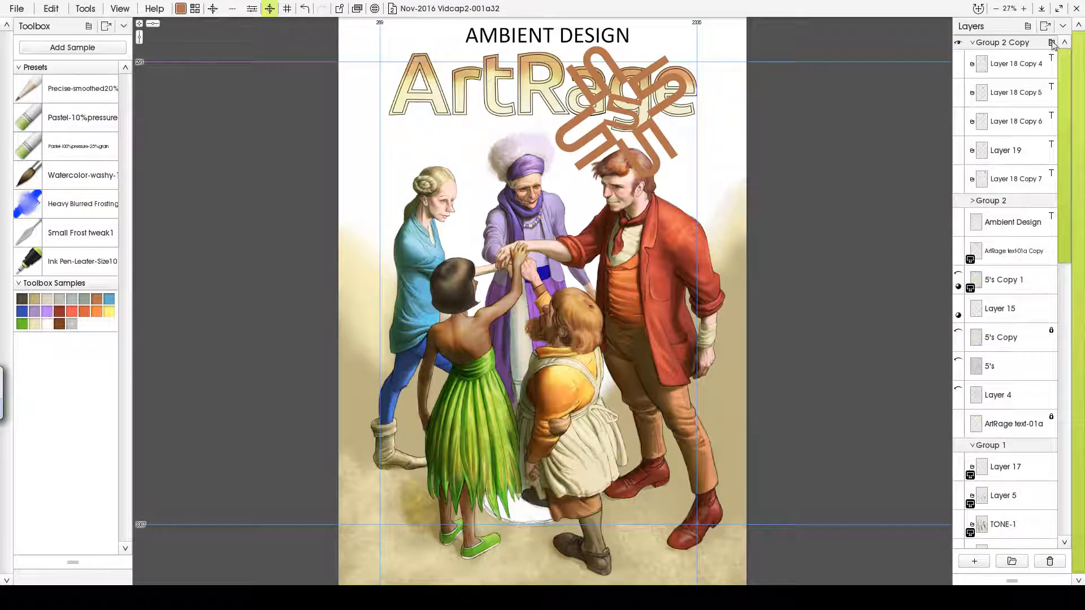
{"action": "left_click", "coordinate": [1051, 42]}
{"action": "left_click", "coordinate": [1005, 167]}
- Rename the merged emblem layer as 5 LOGO
{"action": "double_click", "coordinate": [1001, 52]}
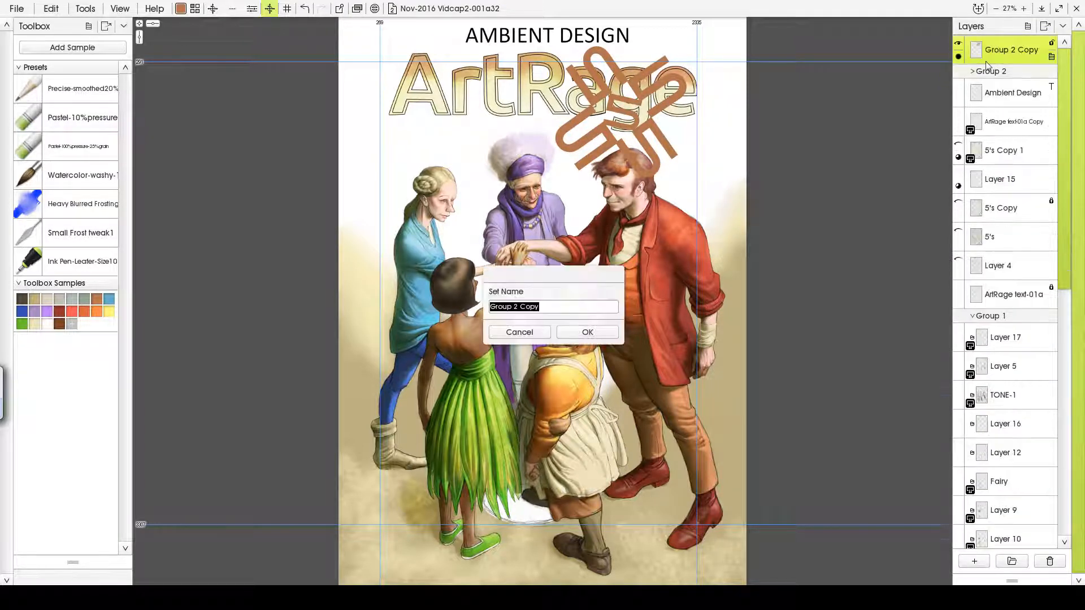
{"action": "type", "text": "5 LOGO"}
{"action": "key", "text": "Return"}
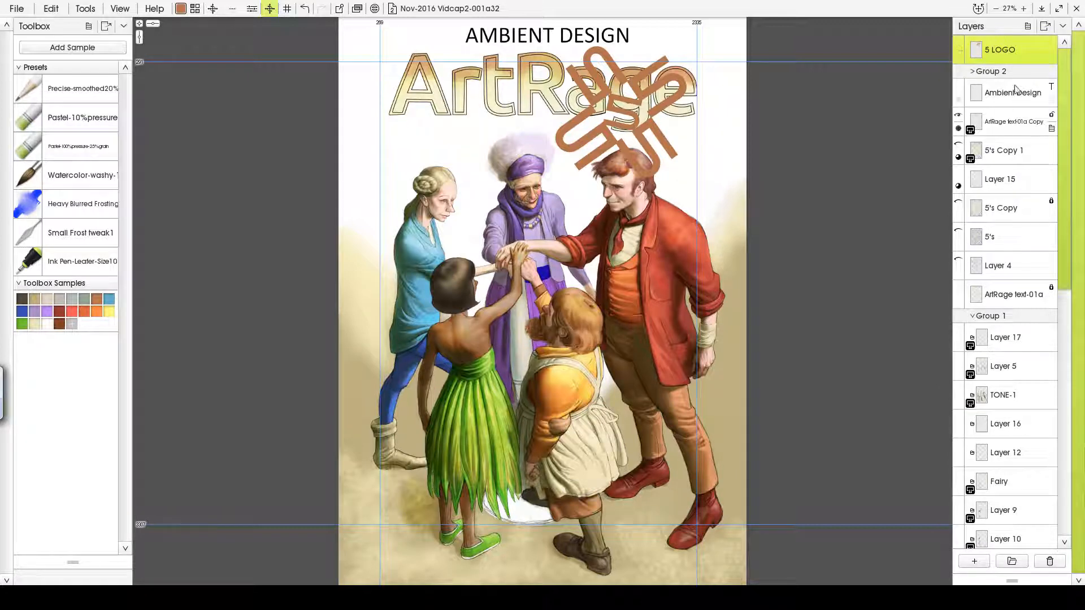
- Hide Group 2, and rotate the 5 LOGO emblem upright, enlarged and centred over the woman in purple
{"action": "left_click", "coordinate": [1051, 73]}
{"action": "left_click", "coordinate": [750, 58]}
{"action": "key", "text": "ctrl+t"}
{"action": "left_click_drag", "start_coordinate": [663, 131], "coordinate": [552, 151]}
{"action": "left_click_drag", "start_coordinate": [575, 218], "coordinate": [601, 194]}
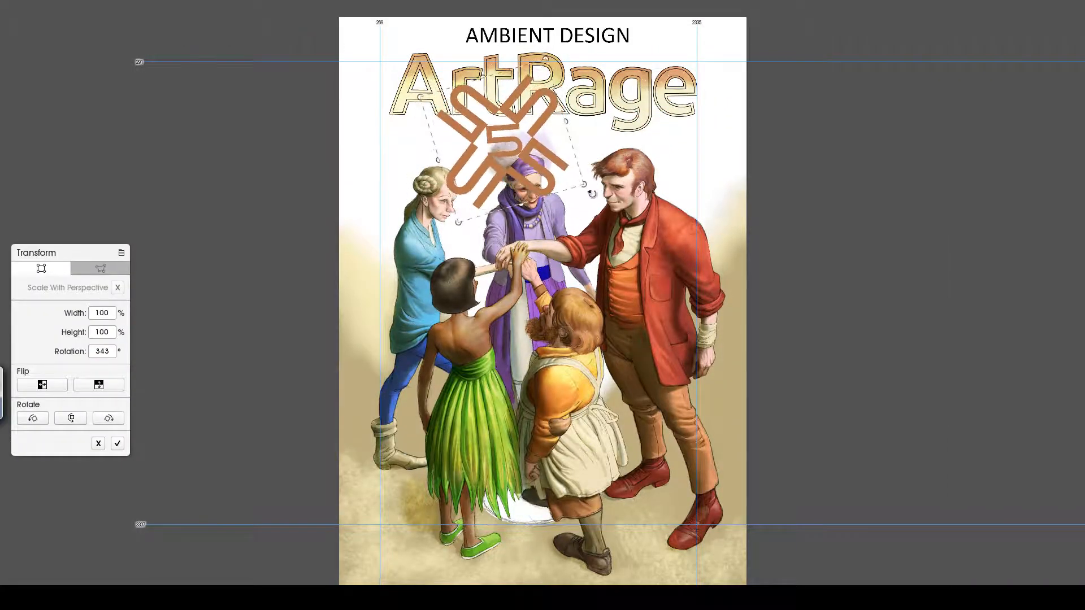
{"action": "left_click_drag", "start_coordinate": [530, 124], "coordinate": [540, 485]}
{"action": "left_click_drag", "start_coordinate": [578, 418], "coordinate": [602, 389]}
{"action": "left_click_drag", "start_coordinate": [537, 486], "coordinate": [546, 164]}
{"action": "left_click", "coordinate": [117, 444]}
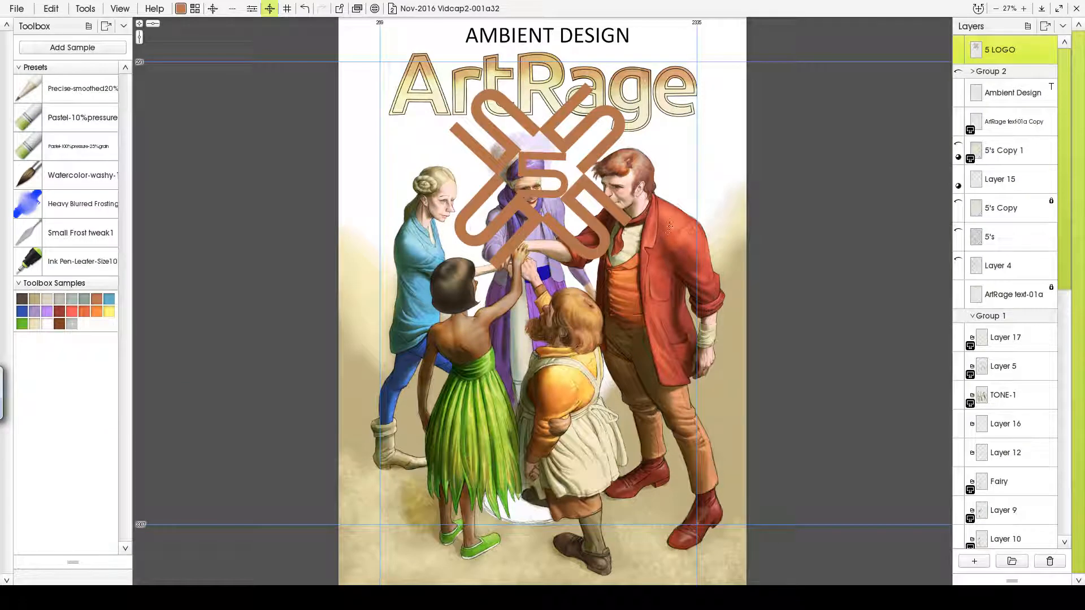
- Add a new layer above 5 LOGO and place a circular ring stencil around the emblem
{"action": "left_click", "coordinate": [974, 561]}
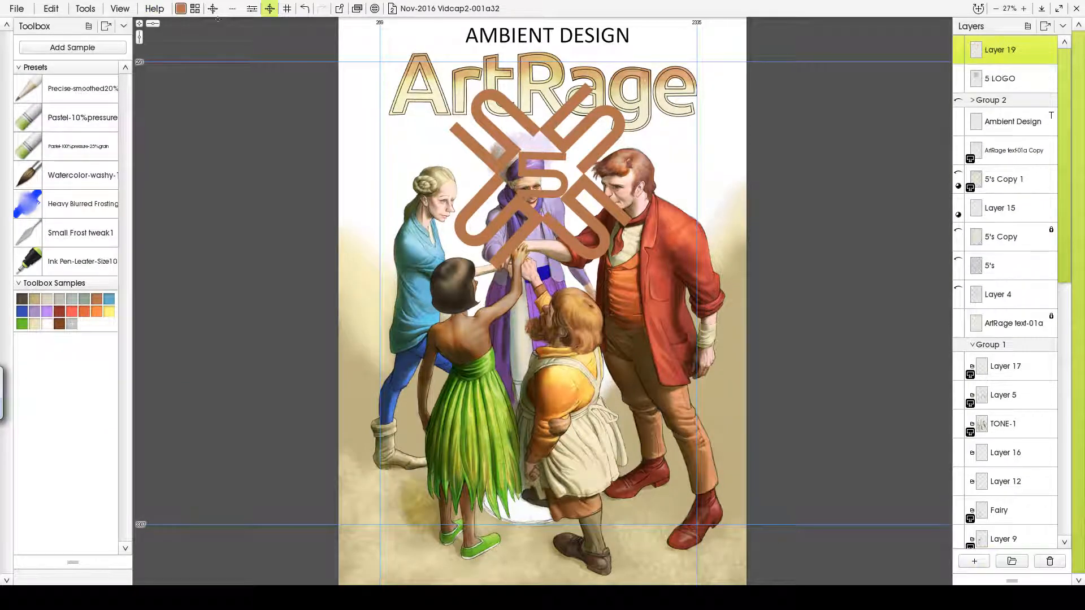
{"action": "left_click", "coordinate": [357, 8]}
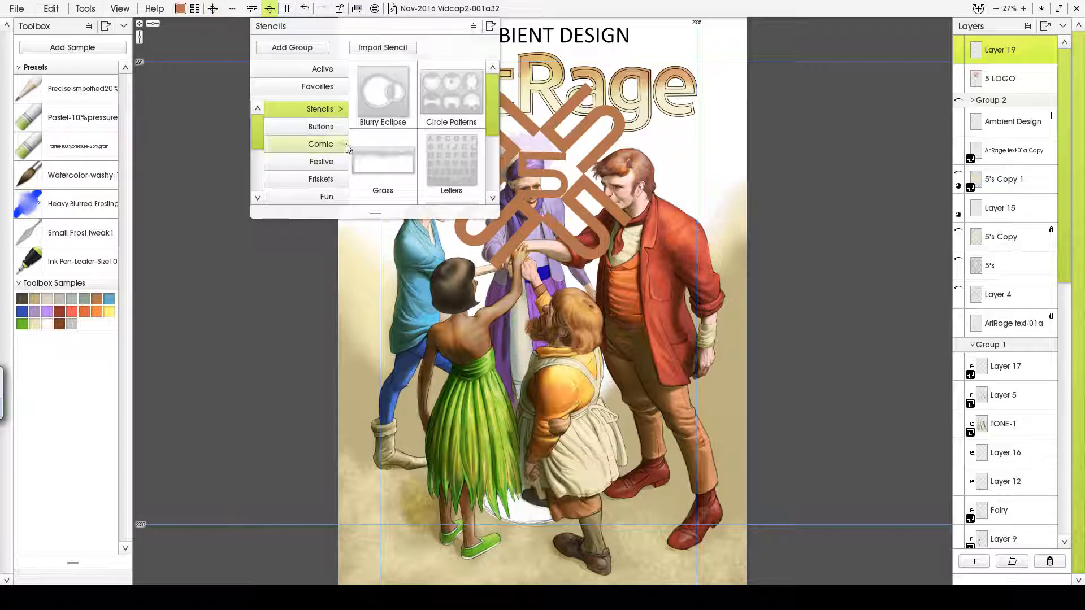
{"action": "left_click", "coordinate": [321, 180]}
{"action": "left_click_drag", "start_coordinate": [491, 120], "coordinate": [491, 140]}
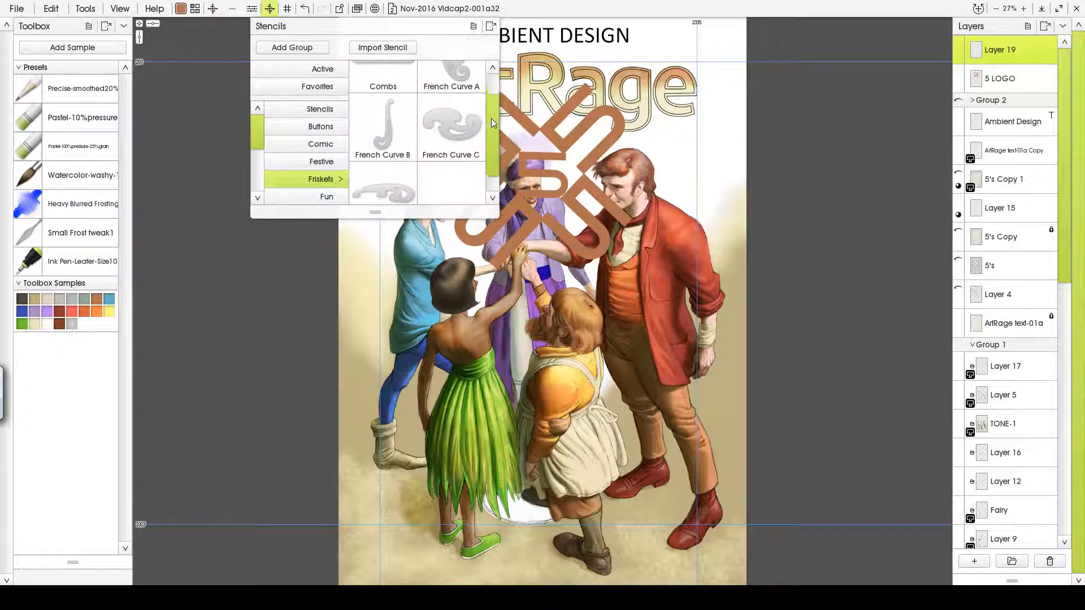
{"action": "left_click_drag", "start_coordinate": [258, 135], "coordinate": [258, 177]}
{"action": "left_click", "coordinate": [320, 156]}
{"action": "left_click", "coordinate": [387, 164]}
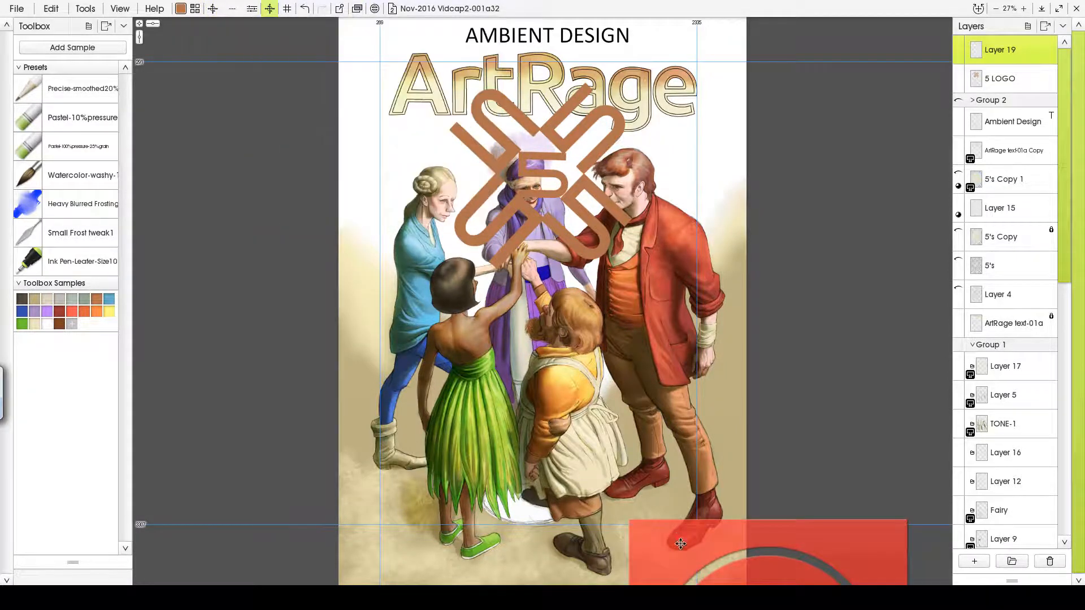
{"action": "left_click_drag", "start_coordinate": [679, 546], "coordinate": [449, 61]}
{"action": "left_click", "coordinate": [117, 429]}
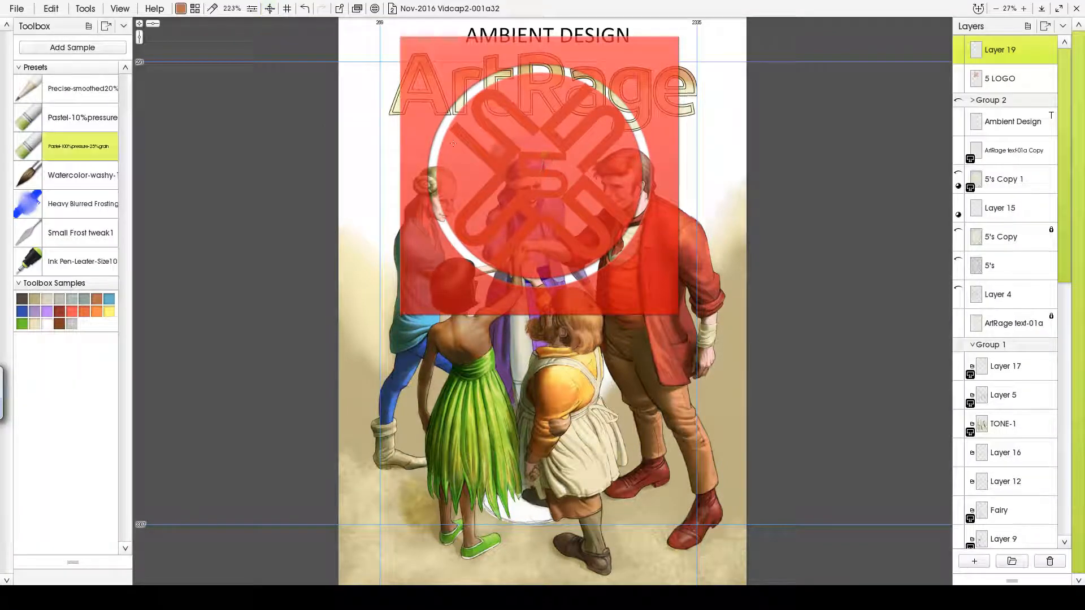
- Paint the ring through the stencil in brown with the 100% pressure pastel preset, and remove the stencil
{"action": "mouse_move", "coordinate": [509, 278]}
{"action": "left_mouse_down"}
{"action": "mouse_move", "coordinate": [637, 197]}
{"action": "mouse_move", "coordinate": [642, 162]}
{"action": "mouse_move", "coordinate": [591, 96]}
{"action": "mouse_move", "coordinate": [557, 81]}
{"action": "mouse_move", "coordinate": [442, 150]}
{"action": "left_mouse_up"}
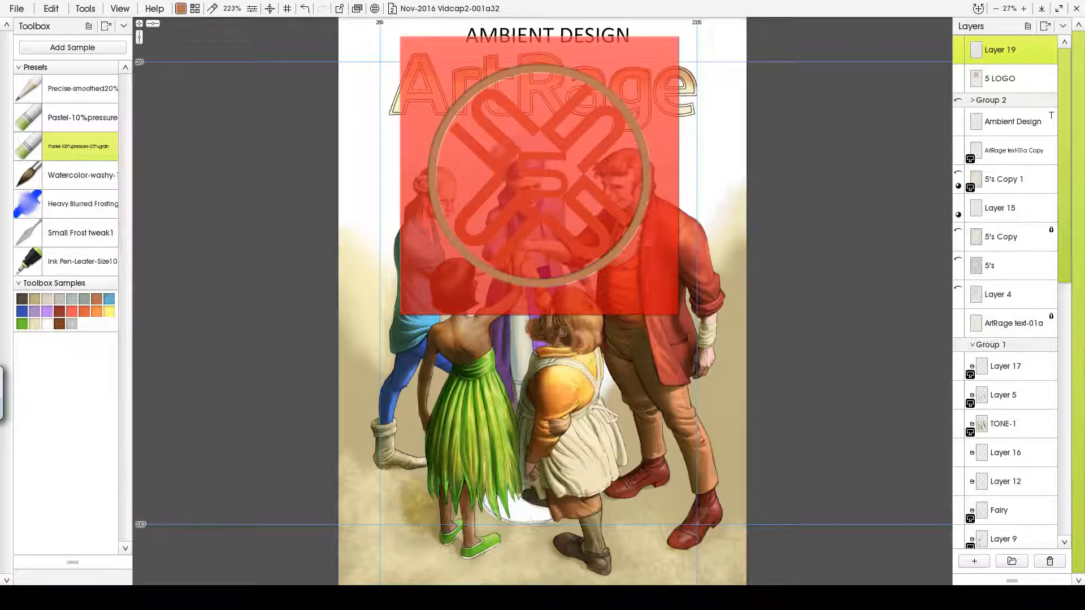
{"action": "right_click", "coordinate": [551, 174]}
{"action": "left_click", "coordinate": [587, 186]}
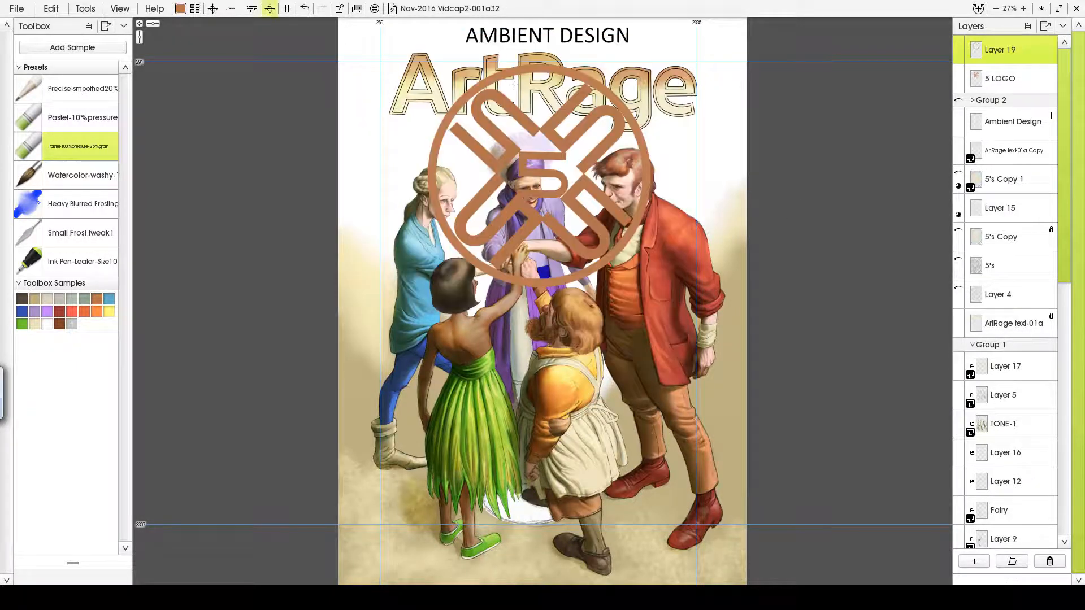
- Shrink the painted ring slightly so it fits closely around the outer 5s
{"action": "left_click", "coordinate": [270, 8]}
{"action": "mouse_move", "coordinate": [427, 65]}
{"action": "left_mouse_down"}
{"action": "mouse_move", "coordinate": [446, 85]}
{"action": "mouse_move", "coordinate": [435, 69]}
{"action": "left_mouse_up"}
{"action": "left_click", "coordinate": [117, 443]}
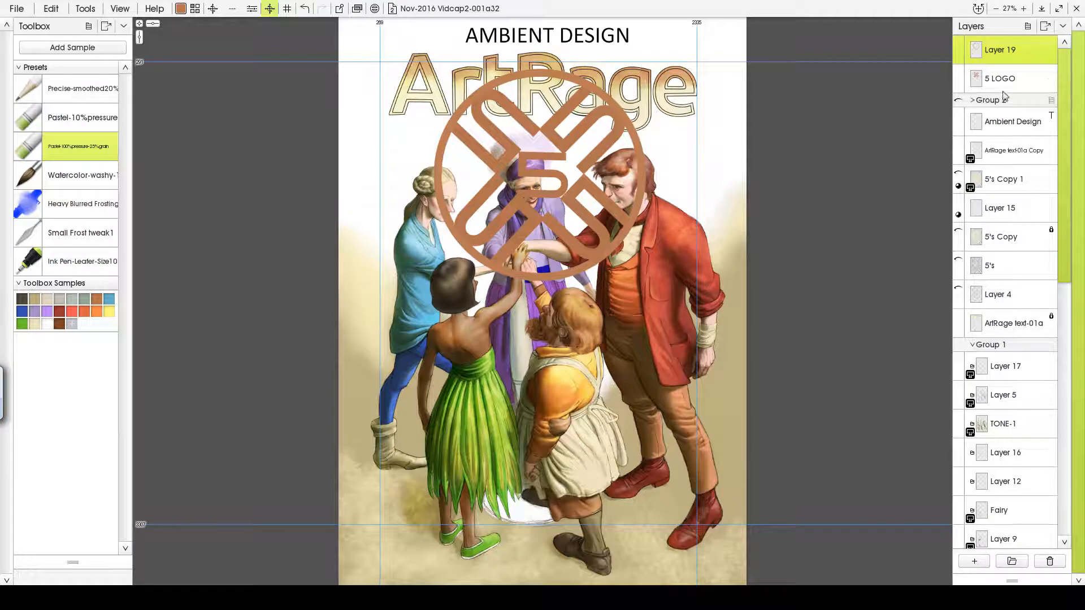
- Duplicate Layer 19 and scale the ring copy to 30%, centred around the middle 5
{"action": "left_click", "coordinate": [1050, 47]}
{"action": "left_click", "coordinate": [931, 188]}
{"action": "key", "text": "ctrl+shift+t"}
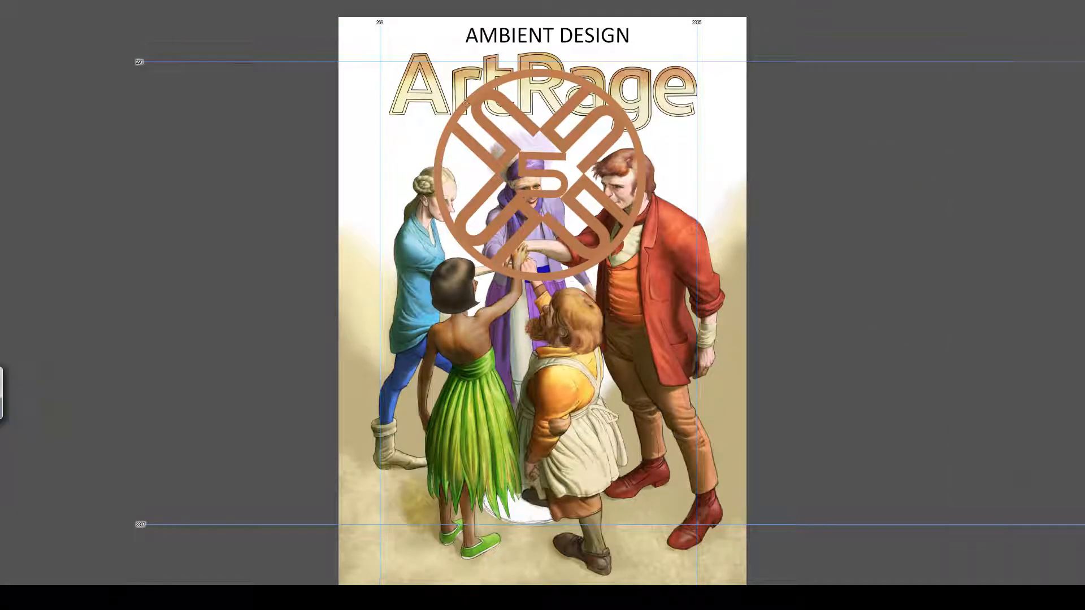
{"action": "left_click_drag", "start_coordinate": [436, 70], "coordinate": [526, 179]}
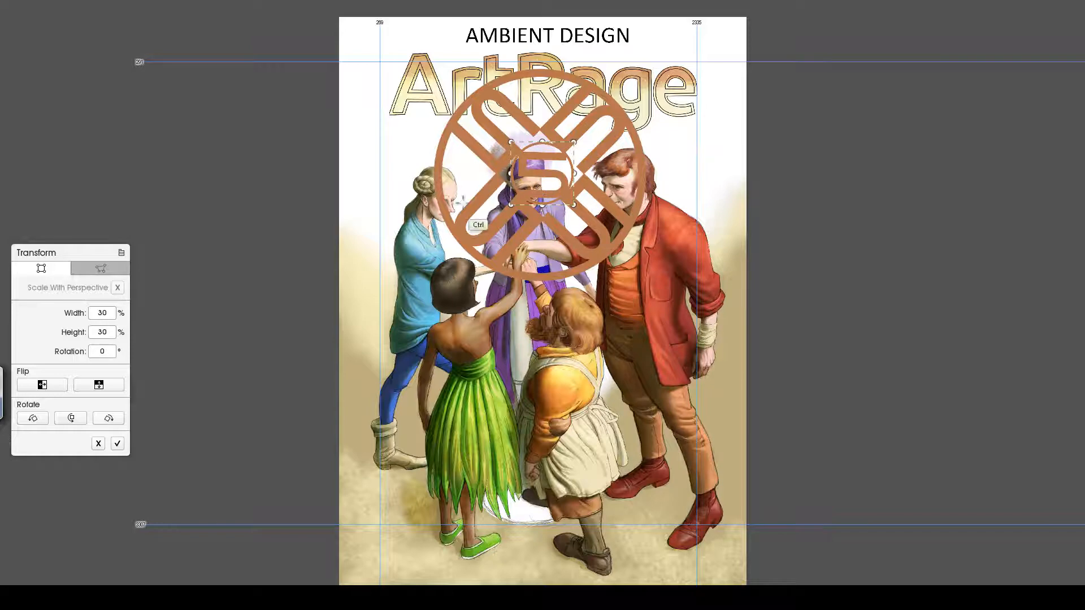
{"action": "left_click", "coordinate": [117, 443]}
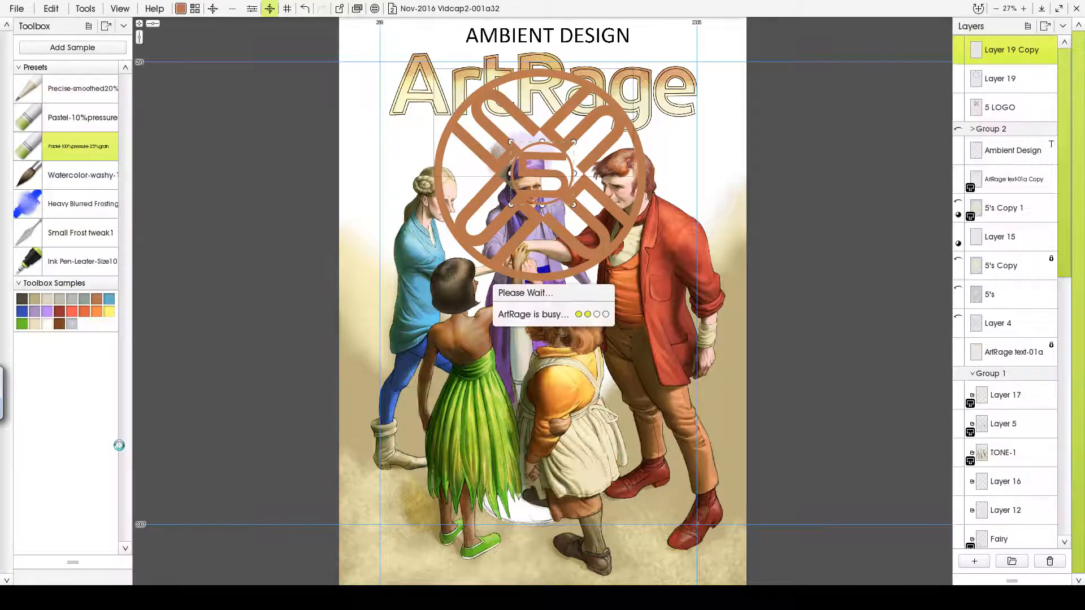
- Merge both ring layers down into the 5 LOGO layer
{"action": "right_click", "coordinate": [1033, 58]}
{"action": "left_click", "coordinate": [943, 236]}
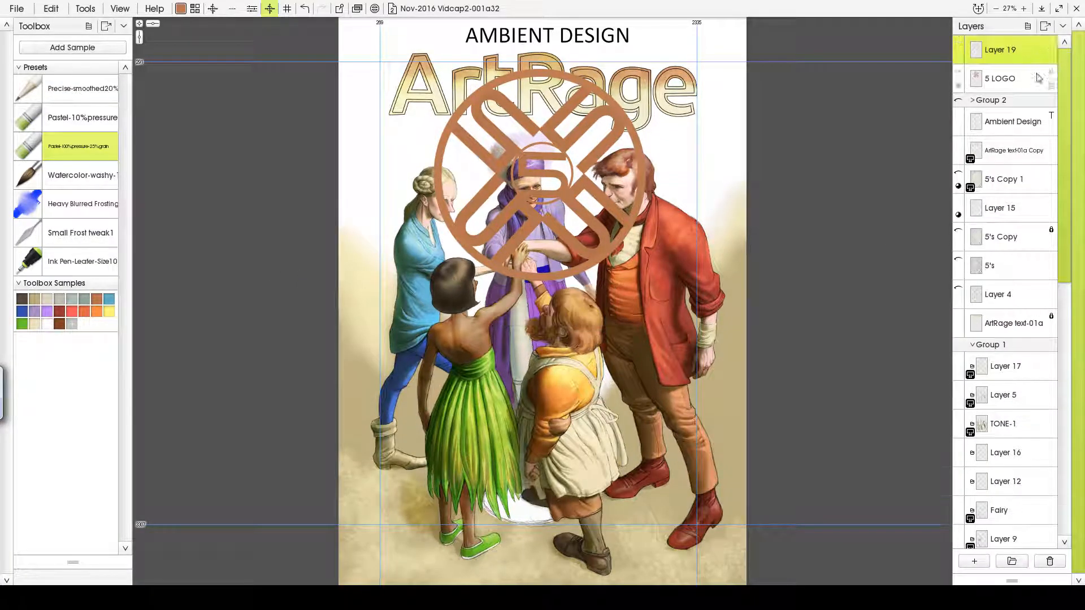
{"action": "right_click", "coordinate": [1042, 57]}
{"action": "left_click", "coordinate": [943, 237]}
- Duplicate the 5 LOGO layer and hide the original
{"action": "right_click", "coordinate": [1034, 57]}
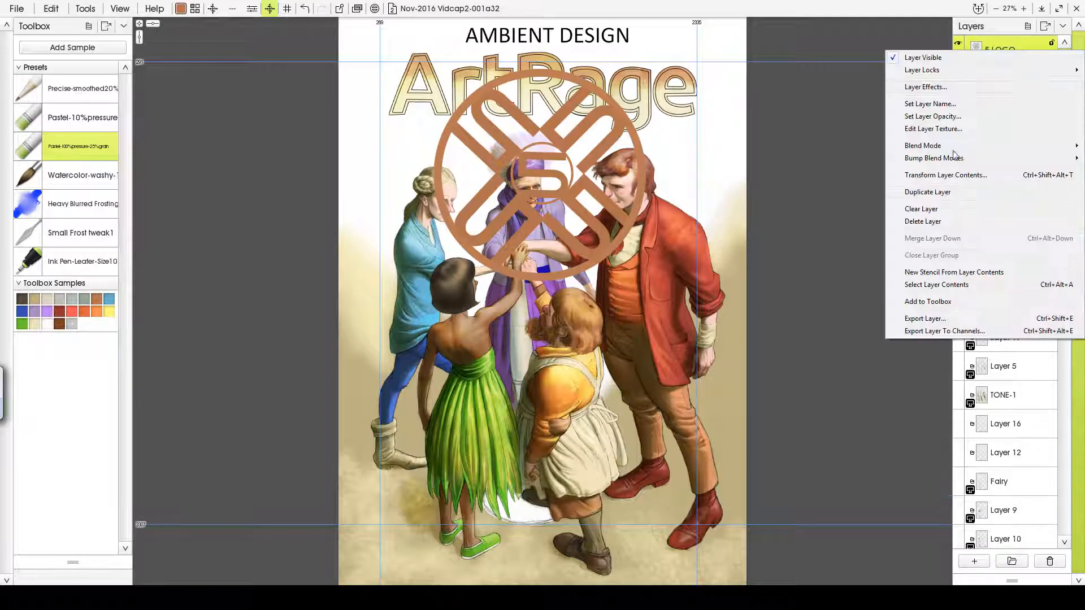
{"action": "left_click", "coordinate": [927, 190]}
{"action": "left_click", "coordinate": [959, 73]}
- Move the emblem copy down over the front characters' legs and feet
{"action": "key", "text": "v"}
{"action": "left_click_drag", "start_coordinate": [631, 75], "coordinate": [628, 385]}
{"action": "key", "text": "Return"}
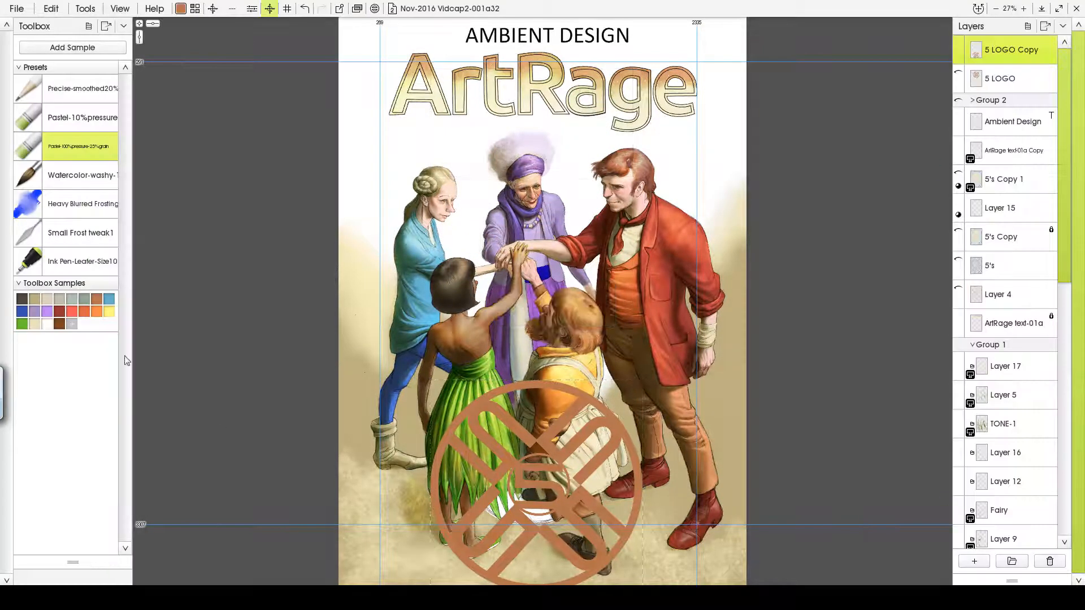
{"action": "left_click", "coordinate": [252, 12]}
{"action": "left_click", "coordinate": [287, 11]}
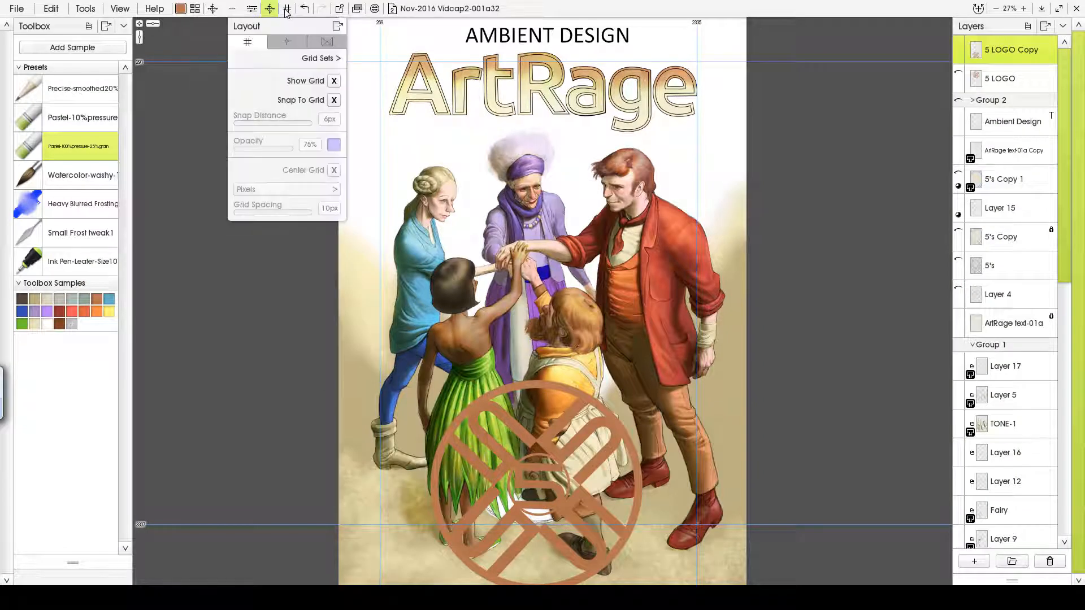
{"action": "left_click", "coordinate": [287, 11]}
{"action": "left_click", "coordinate": [213, 11]}
{"action": "left_click", "coordinate": [213, 11]}
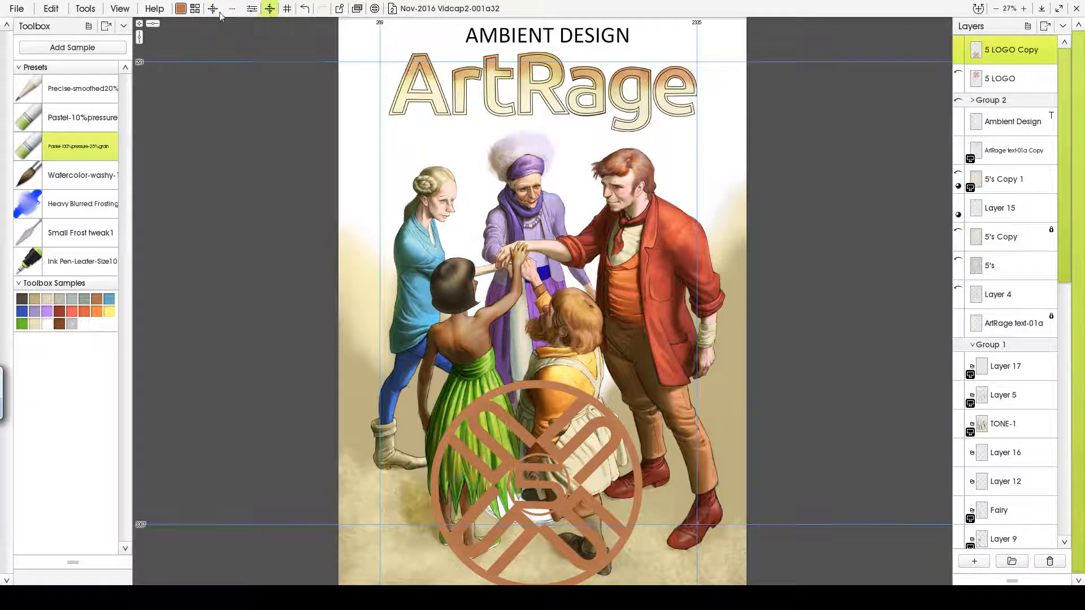
{"action": "left_click", "coordinate": [251, 10]}
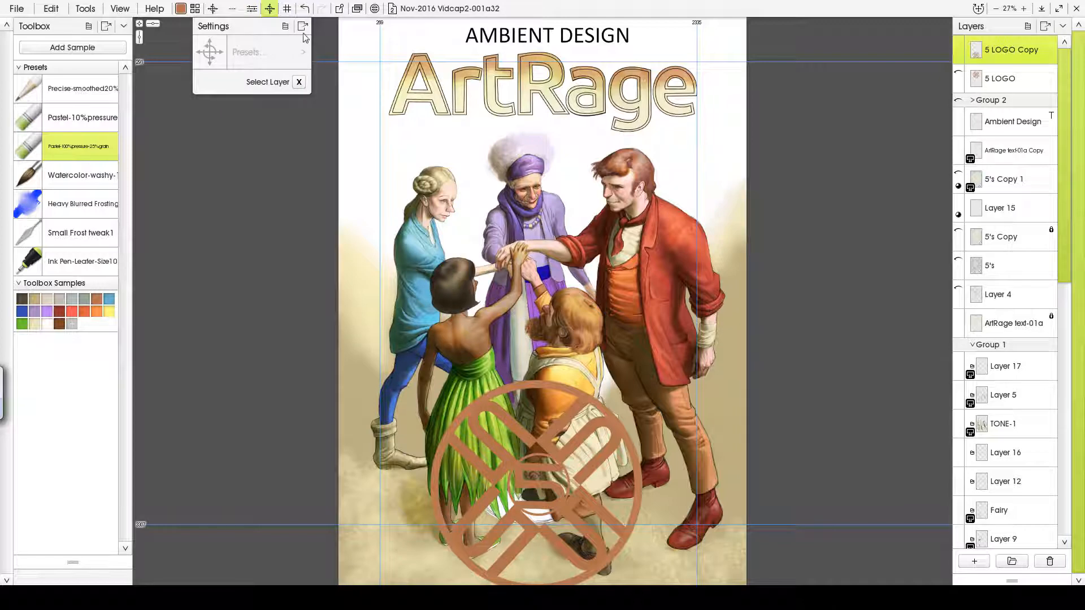
{"action": "left_click", "coordinate": [213, 10]}
{"action": "left_click", "coordinate": [290, 65]}
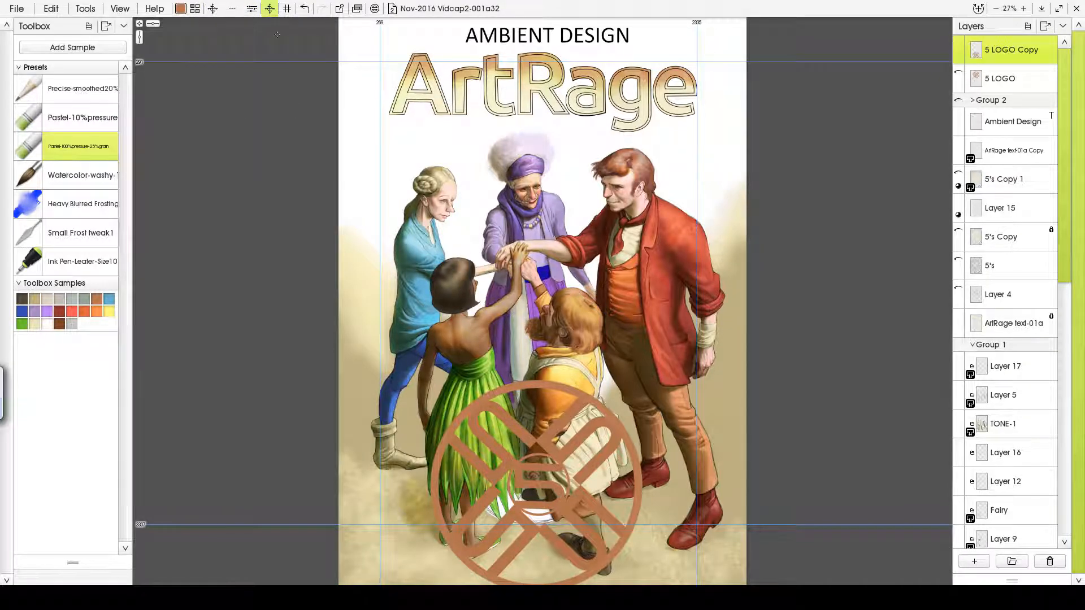
- Try to distort the lowered emblem copy into ground perspective, cancel the transform, and undo the copy's downward move
{"action": "left_click", "coordinate": [531, 510]}
{"action": "left_click", "coordinate": [95, 269]}
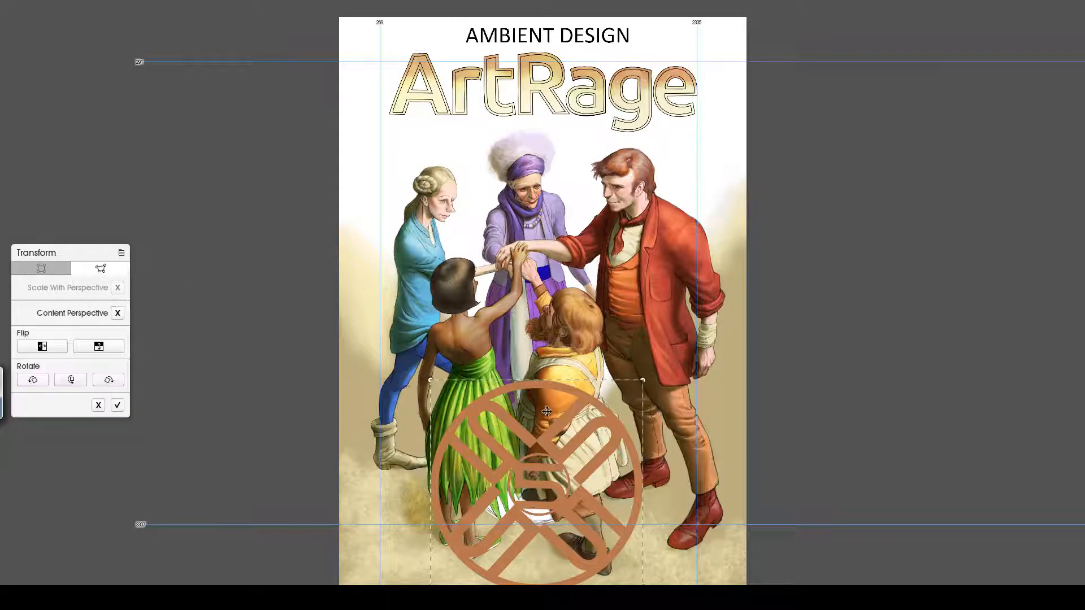
{"action": "left_click_drag", "start_coordinate": [642, 380], "coordinate": [637, 421]}
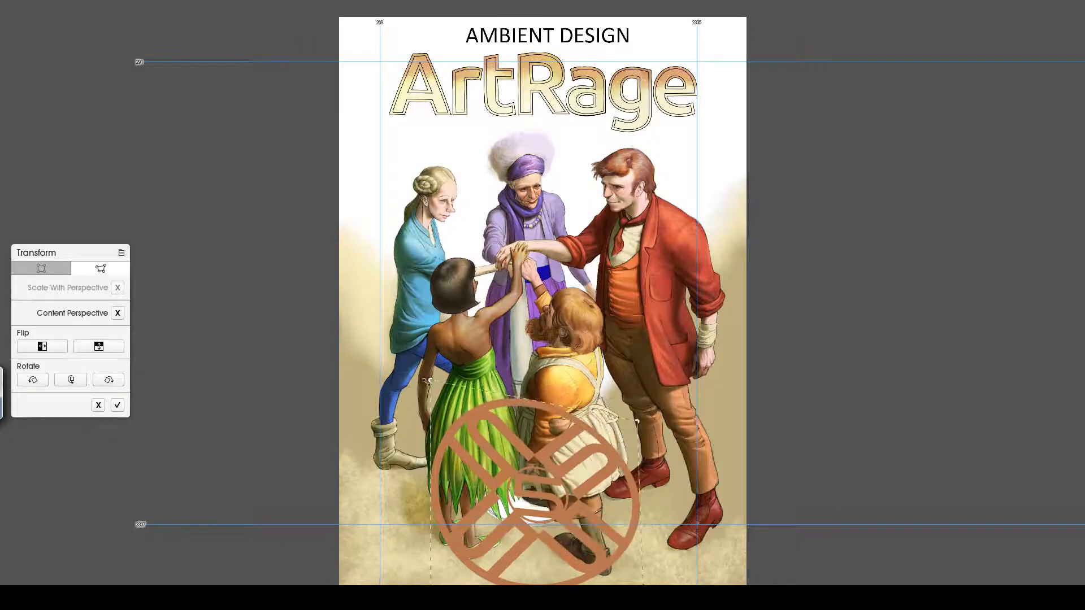
{"action": "left_click_drag", "start_coordinate": [431, 380], "coordinate": [430, 438]}
{"action": "left_click_drag", "start_coordinate": [638, 422], "coordinate": [635, 424]}
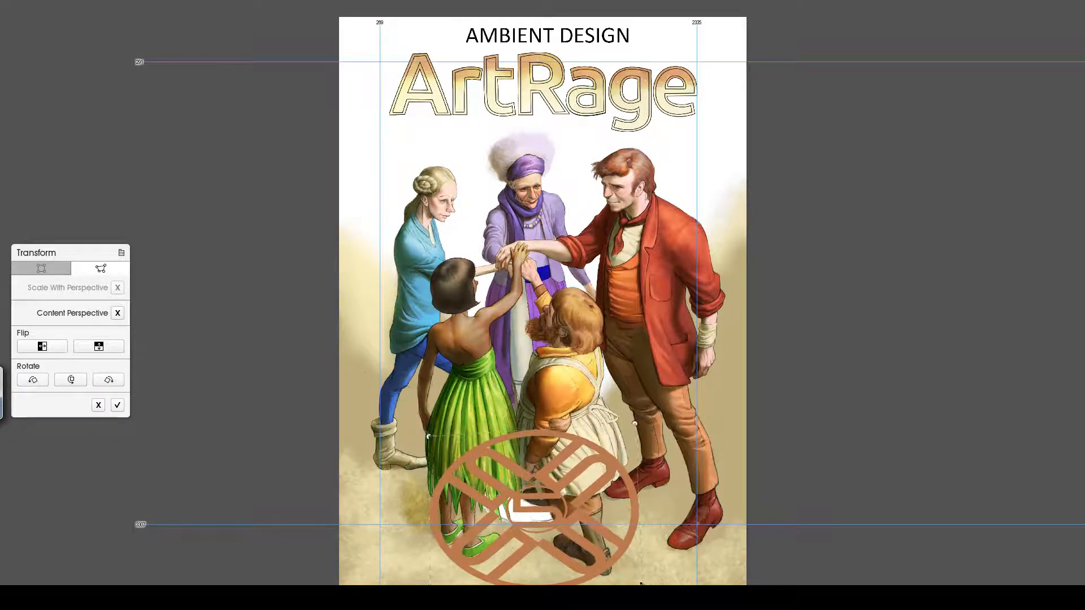
{"action": "left_click_drag", "start_coordinate": [643, 584], "coordinate": [633, 571]}
{"action": "left_click_drag", "start_coordinate": [432, 584], "coordinate": [417, 566]}
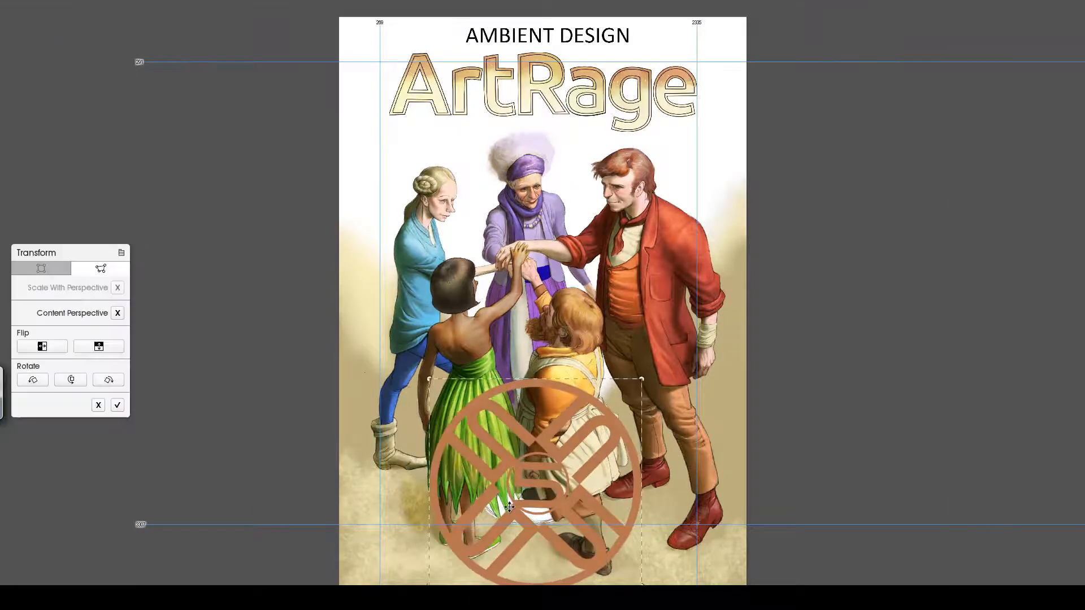
{"action": "left_click_drag", "start_coordinate": [515, 511], "coordinate": [497, 489]}
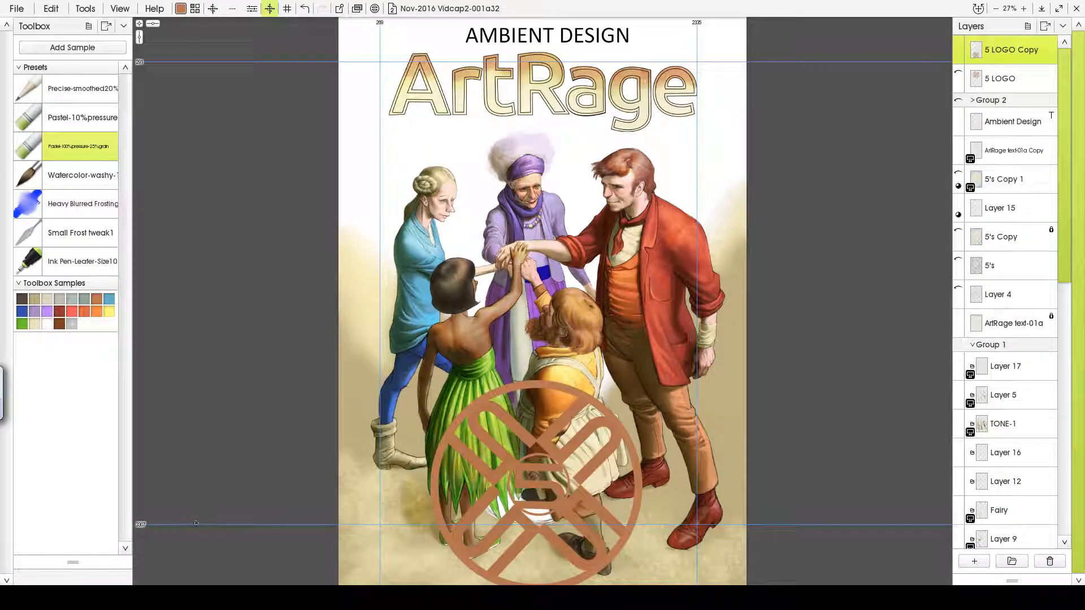
{"action": "key", "text": "ctrl+z"}
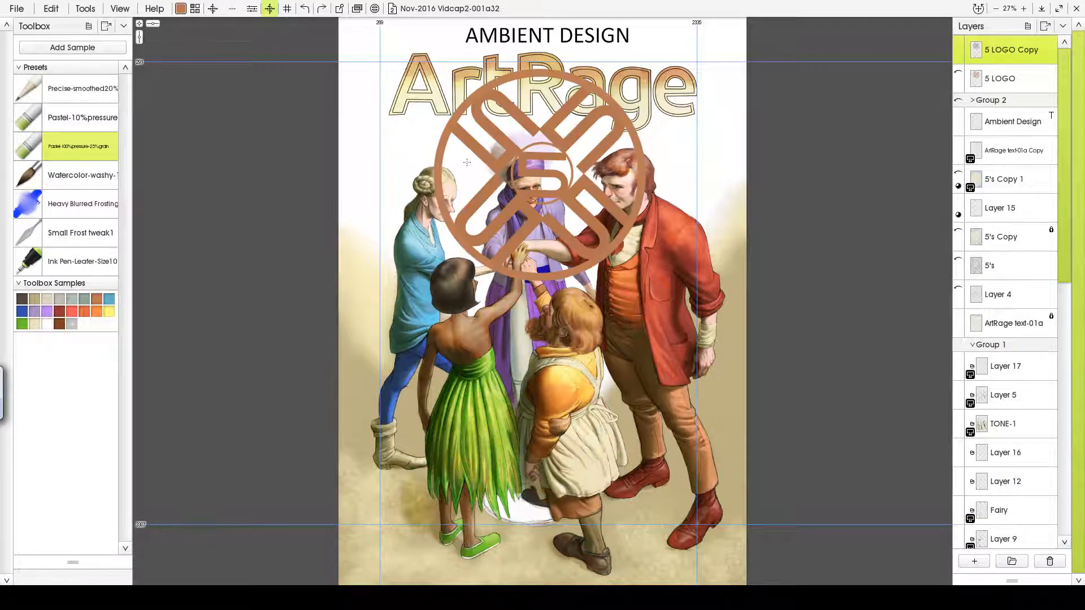
- Flatten the emblem copy by transforming its upper corners downward and move it onto the ground around the front characters' feet
{"action": "left_click", "coordinate": [270, 9]}
{"action": "left_click_drag", "start_coordinate": [434, 69], "coordinate": [424, 177]}
{"action": "left_click_drag", "start_coordinate": [647, 69], "coordinate": [596, 171]}
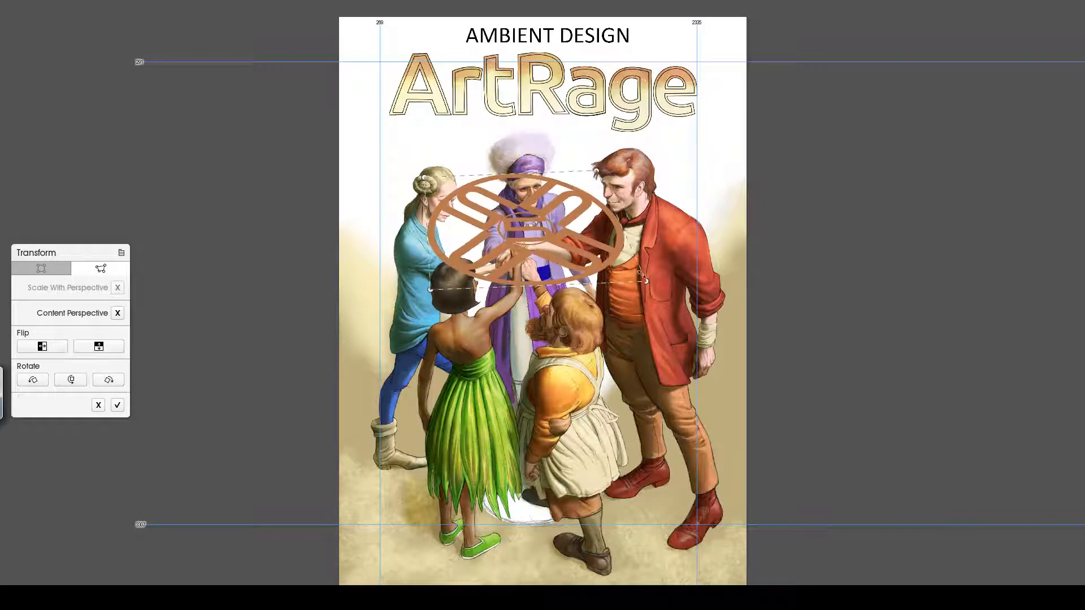
{"action": "left_click_drag", "start_coordinate": [515, 229], "coordinate": [521, 505]}
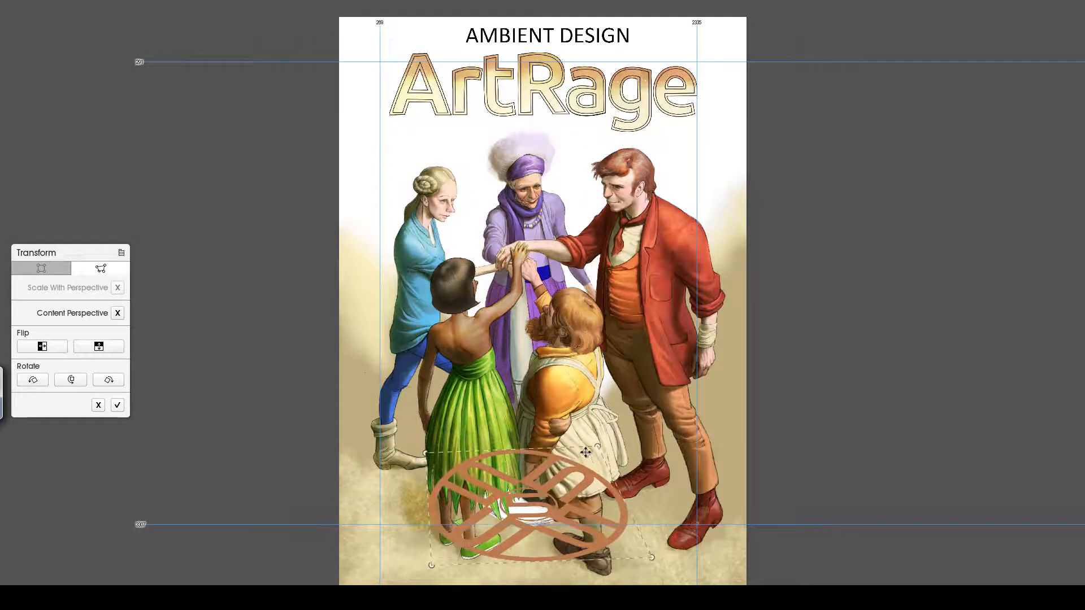
- Stretch the flattened emblem's two near corners down and outward, then nudge the emblem slightly into place
{"action": "left_click_drag", "start_coordinate": [434, 565], "coordinate": [422, 583]}
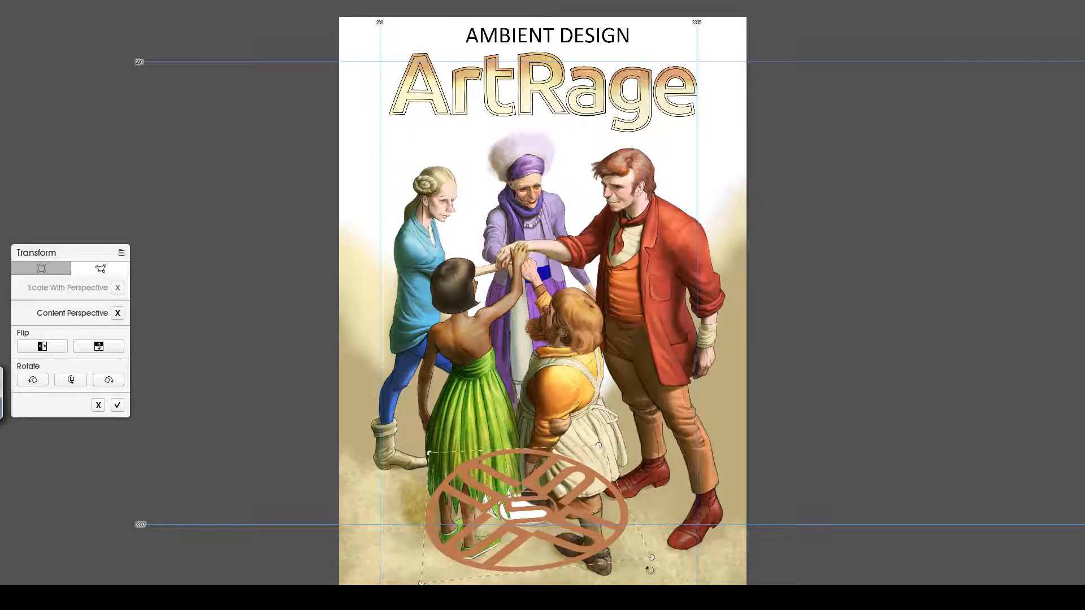
{"action": "left_click_drag", "start_coordinate": [652, 557], "coordinate": [660, 578]}
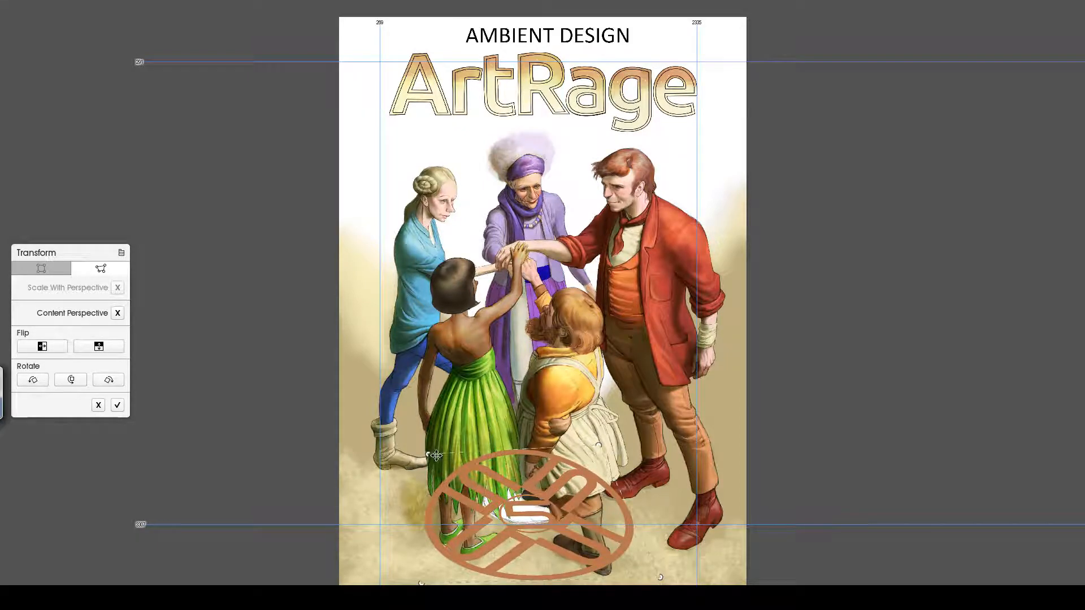
{"action": "left_click_drag", "start_coordinate": [535, 511], "coordinate": [528, 514]}
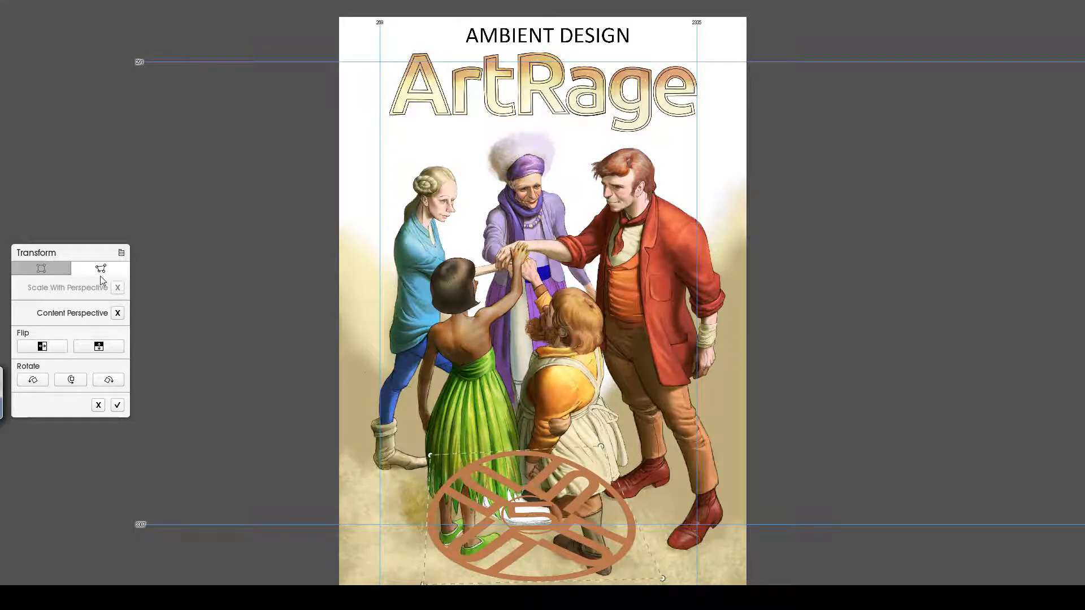
- Enable Content Perspective for the emblem, fine-tune its corners and position on the ground, and apply the transform
{"action": "left_click", "coordinate": [118, 314]}
{"action": "left_click_drag", "start_coordinate": [603, 447], "coordinate": [596, 450]}
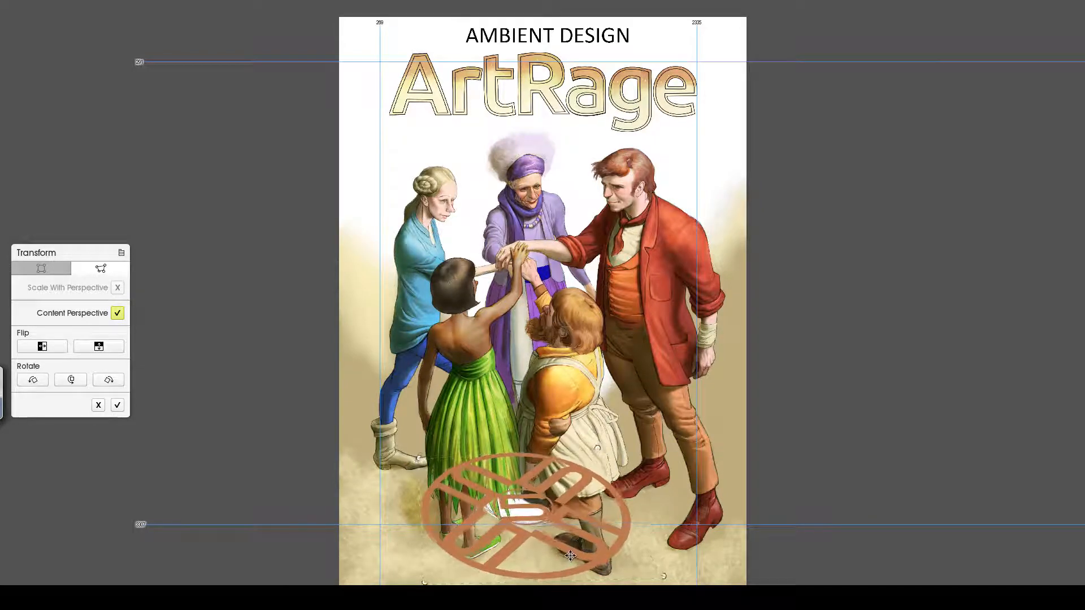
{"action": "left_click_drag", "start_coordinate": [569, 558], "coordinate": [569, 555]}
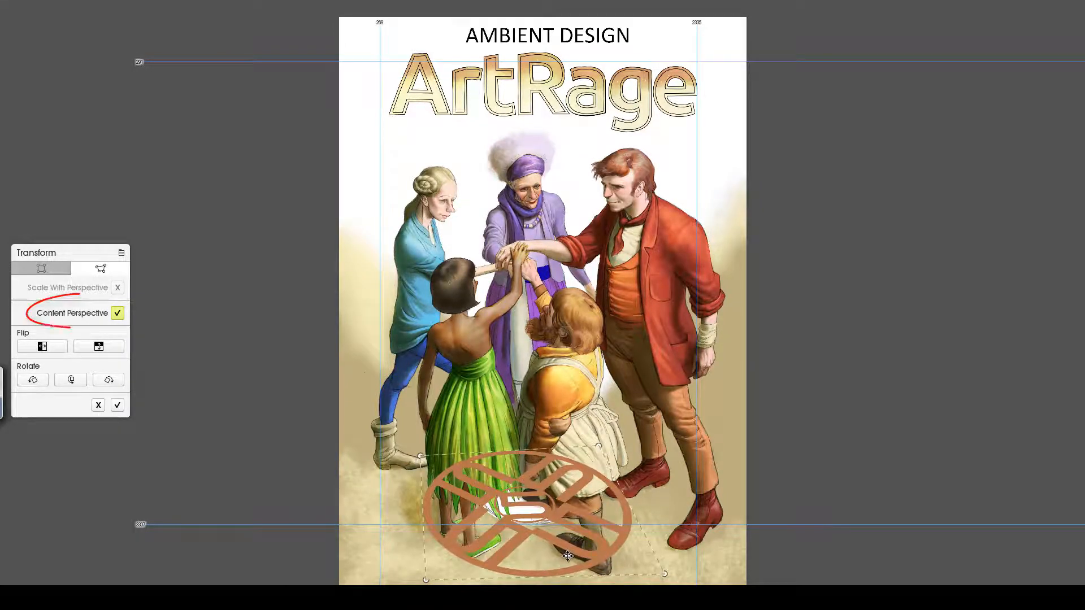
{"action": "left_click_drag", "start_coordinate": [424, 577], "coordinate": [422, 584]}
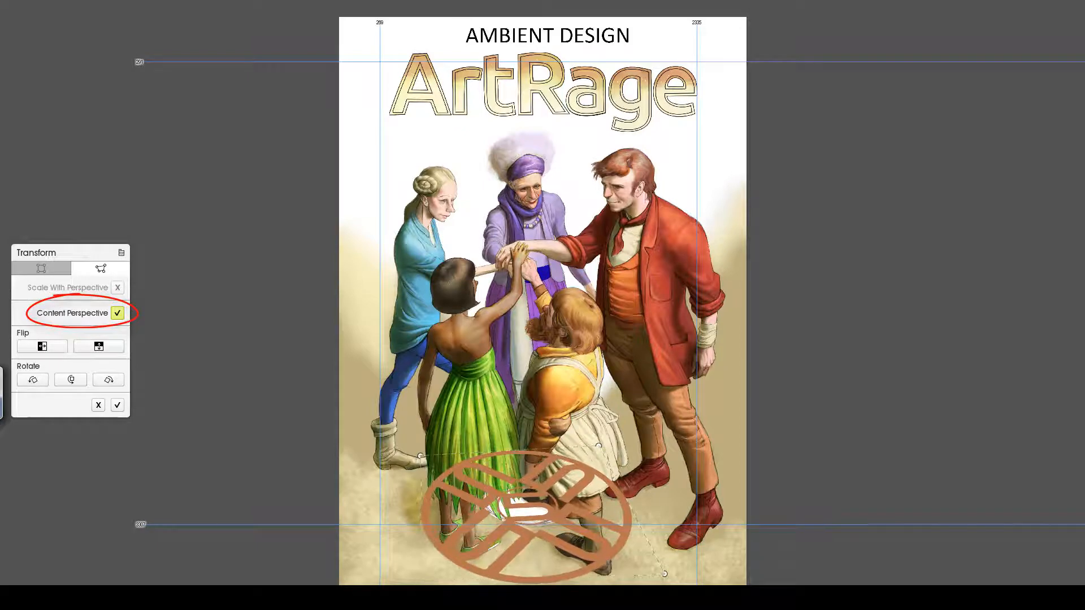
{"action": "left_click", "coordinate": [117, 404]}
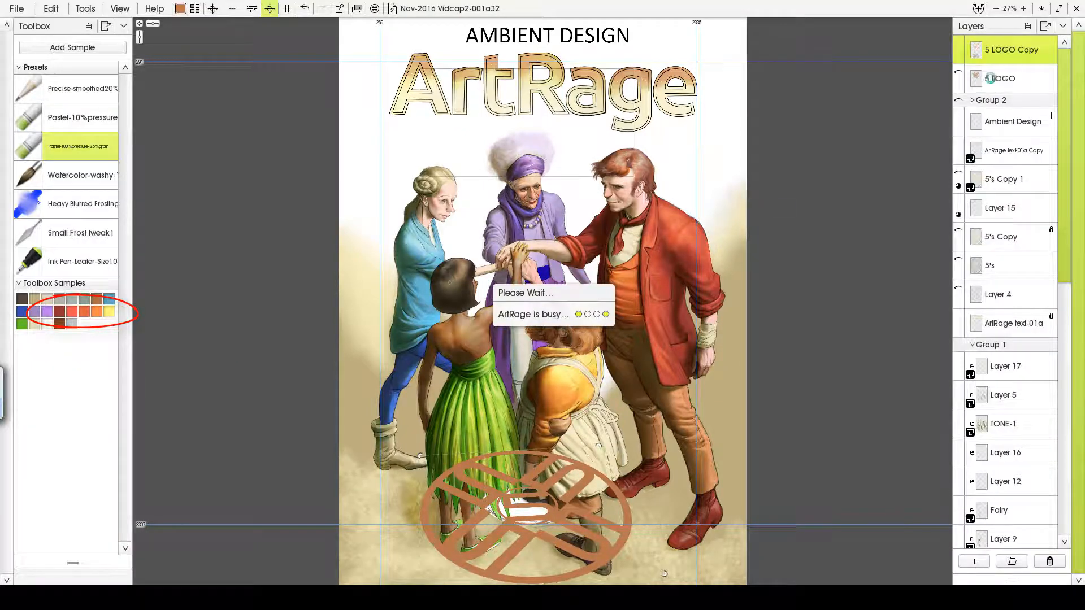
- Try red and yellow pastel strokes on the transparency-locked emblem copy using the Pastel presets
{"action": "left_click", "coordinate": [103, 124]}
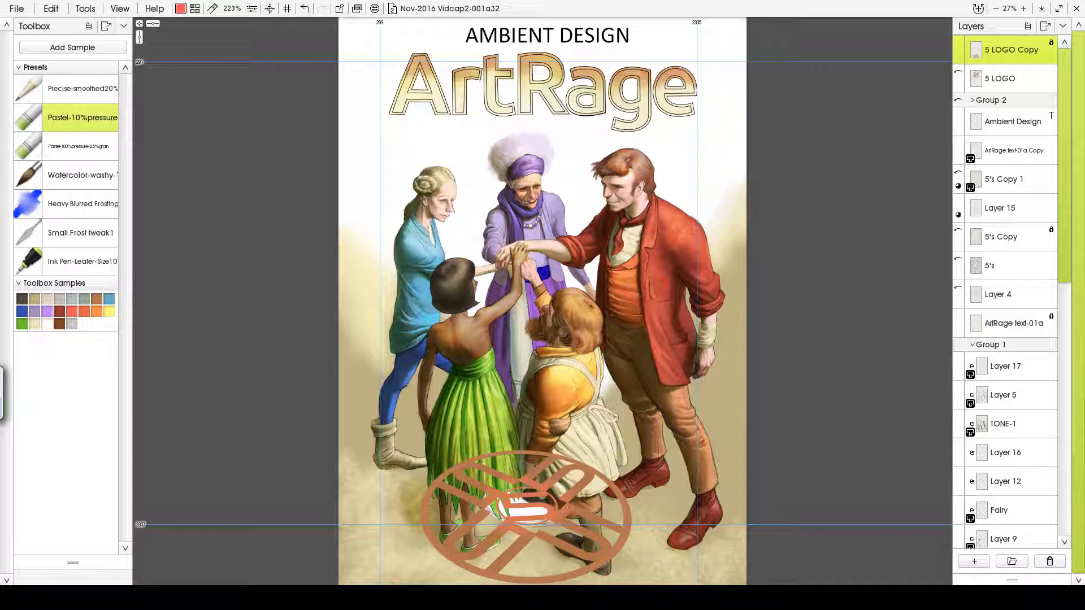
{"action": "left_click", "coordinate": [79, 156]}
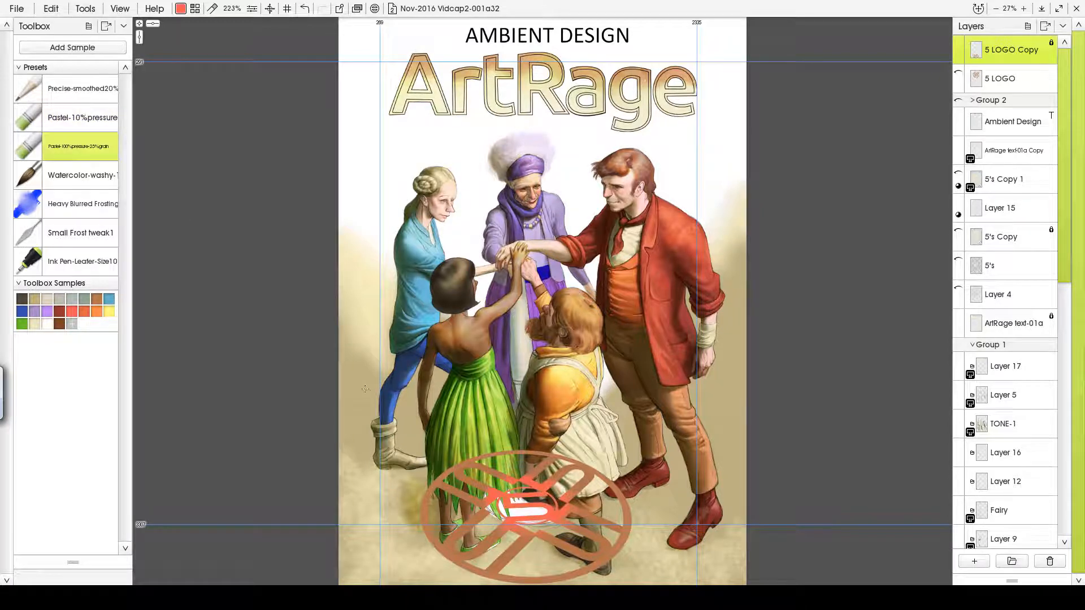
{"action": "mouse_move", "coordinate": [497, 480]}
{"action": "left_mouse_down"}
{"action": "mouse_move", "coordinate": [523, 479]}
{"action": "mouse_move", "coordinate": [574, 526]}
{"action": "mouse_move", "coordinate": [470, 520]}
{"action": "mouse_move", "coordinate": [518, 519]}
{"action": "mouse_move", "coordinate": [462, 479]}
{"action": "mouse_move", "coordinate": [442, 480]}
{"action": "mouse_move", "coordinate": [462, 525]}
{"action": "mouse_move", "coordinate": [476, 482]}
{"action": "mouse_move", "coordinate": [474, 495]}
{"action": "mouse_move", "coordinate": [505, 471]}
{"action": "left_mouse_up"}
{"action": "left_click", "coordinate": [109, 311]}
{"action": "left_click_drag", "start_coordinate": [475, 534], "coordinate": [535, 554]}
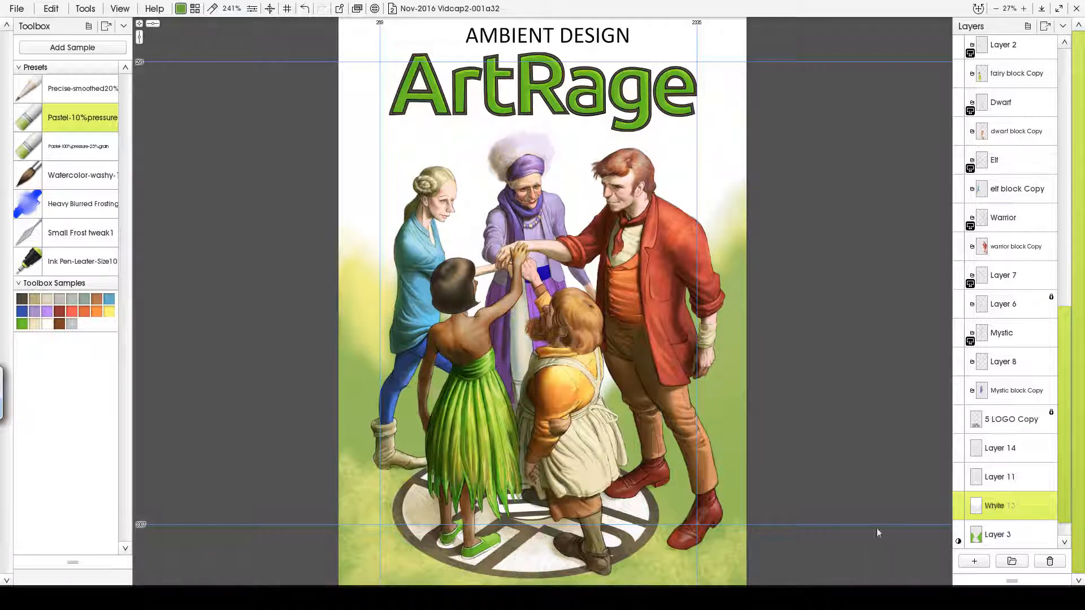
- Switch to the Custom Brush with the Nature preset Grassy-1 - upstroke and move the Presets window clear of the painting
{"action": "left_click", "coordinate": [211, 8]}
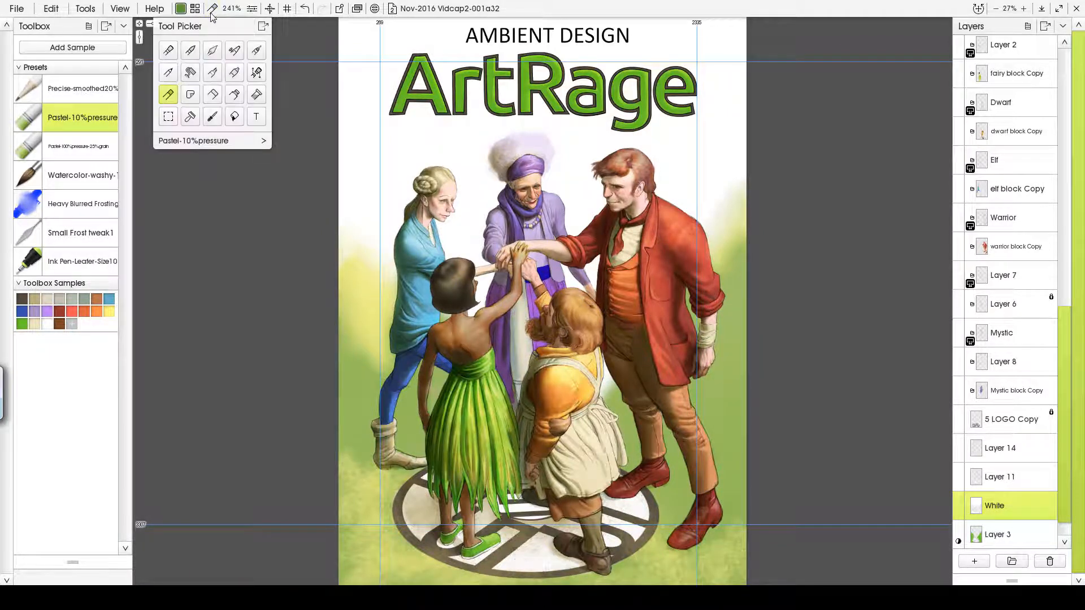
{"action": "left_click", "coordinate": [256, 72]}
{"action": "left_click", "coordinate": [212, 9]}
{"action": "left_click", "coordinate": [264, 141]}
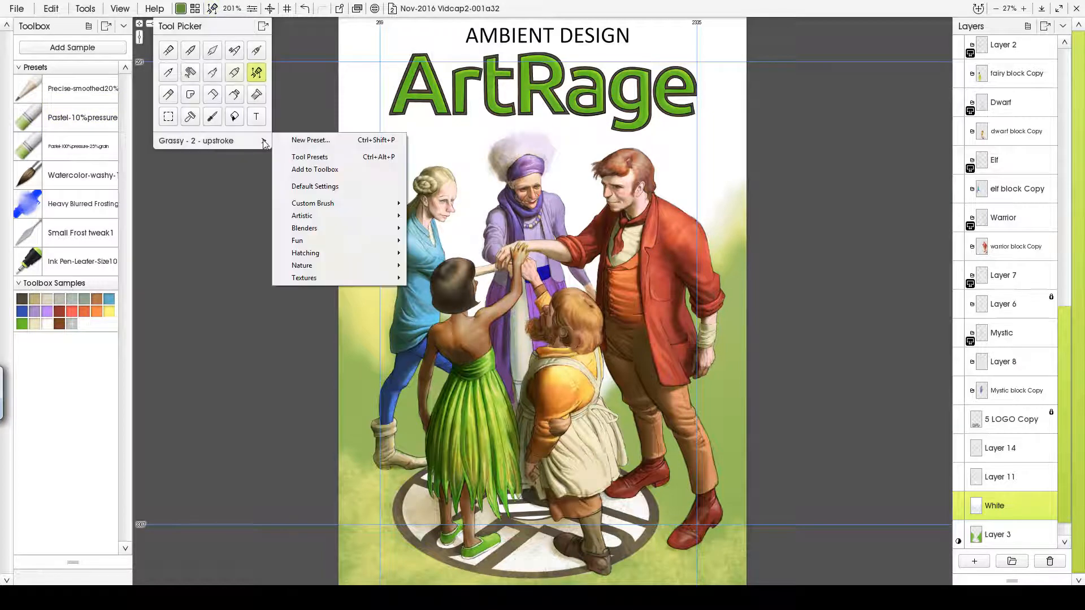
{"action": "left_click", "coordinate": [309, 157]}
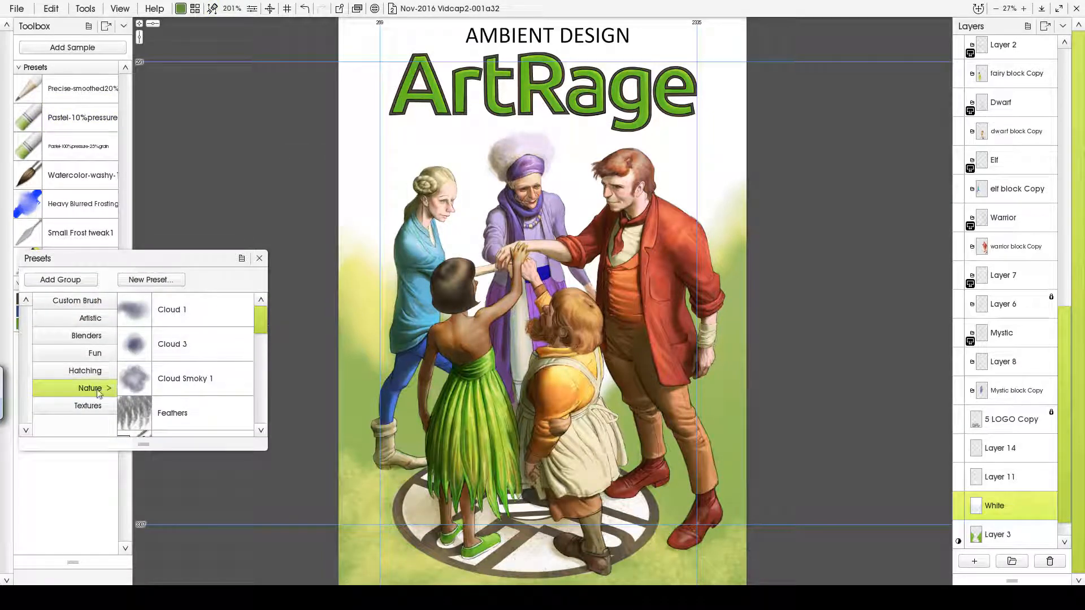
{"action": "scroll", "coordinate": [141, 379], "scroll_direction": "down", "scroll_amount": 5}
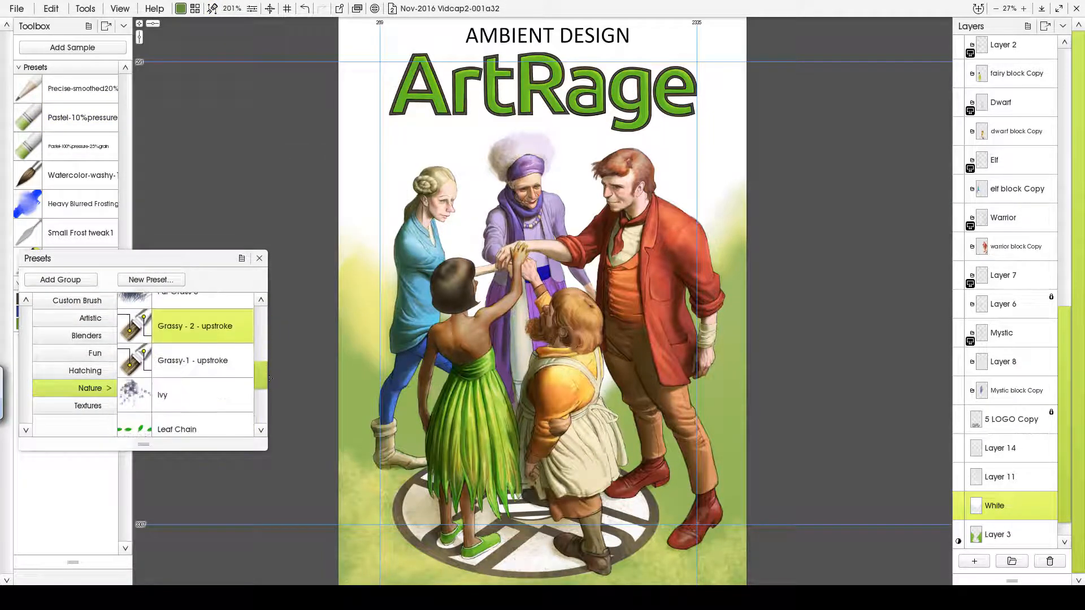
{"action": "left_click_drag", "start_coordinate": [209, 262], "coordinate": [244, 411]}
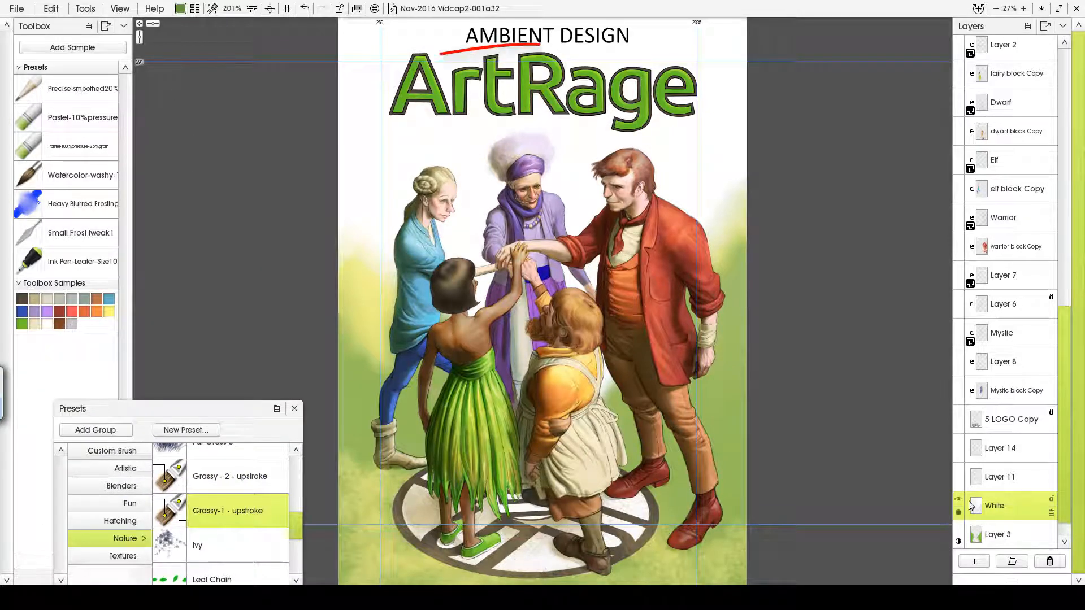
- Paint green grass on Layer 11 in the background beside the elf
{"action": "left_click", "coordinate": [993, 477]}
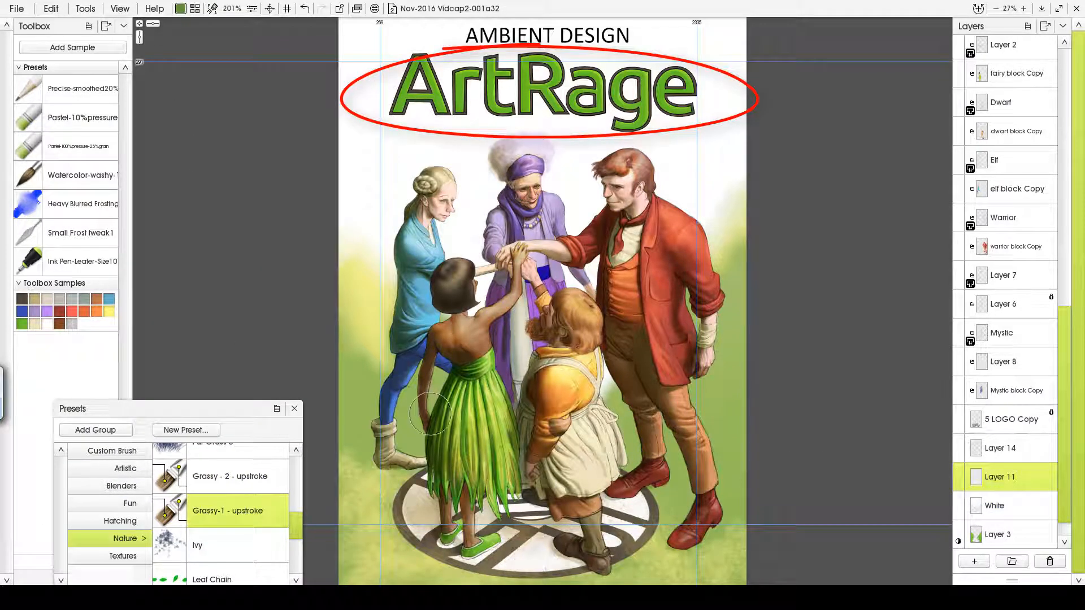
{"action": "left_click_drag", "start_coordinate": [344, 409], "coordinate": [374, 383]}
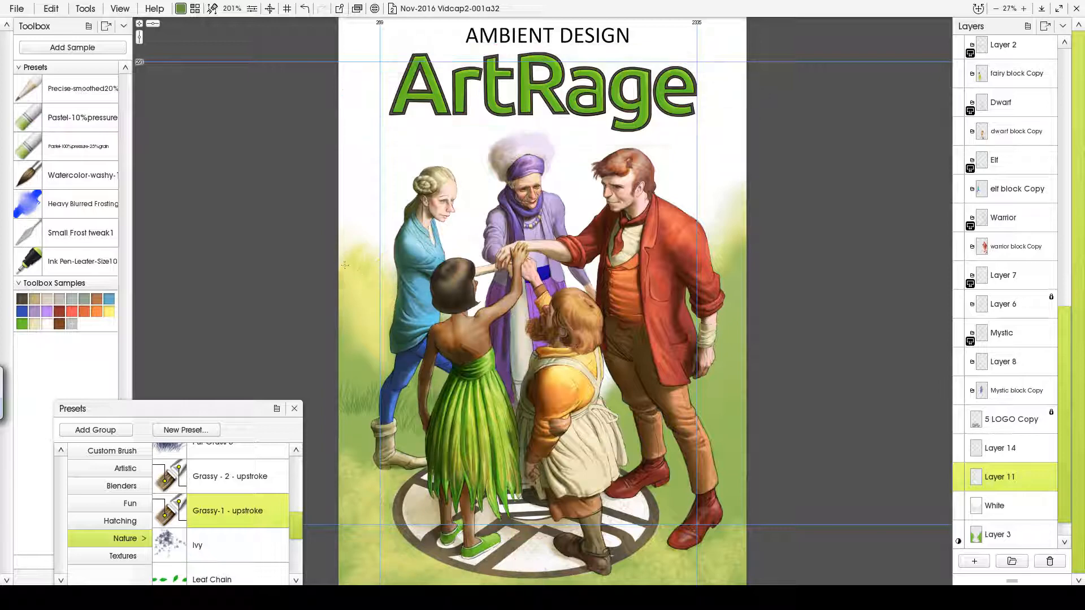
{"action": "mouse_move", "coordinate": [344, 266]}
{"action": "left_mouse_down"}
{"action": "mouse_move", "coordinate": [385, 308]}
{"action": "mouse_move", "coordinate": [443, 318]}
{"action": "left_mouse_up"}
{"action": "mouse_move", "coordinate": [346, 317]}
{"action": "left_mouse_down"}
{"action": "mouse_move", "coordinate": [392, 301]}
{"action": "mouse_move", "coordinate": [358, 343]}
{"action": "mouse_move", "coordinate": [326, 340]}
{"action": "mouse_move", "coordinate": [418, 354]}
{"action": "mouse_move", "coordinate": [365, 358]}
{"action": "mouse_move", "coordinate": [346, 377]}
{"action": "left_mouse_up"}
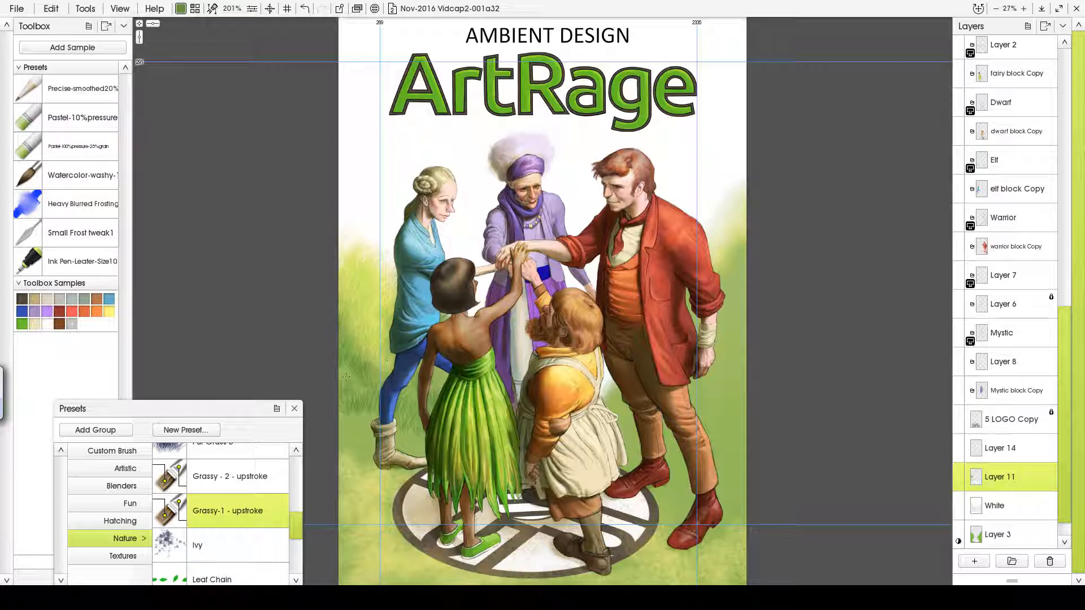
- Try grass strokes along the hill's upper edge behind the warrior and undo them
{"action": "mouse_move", "coordinate": [736, 250]}
{"action": "left_mouse_down"}
{"action": "mouse_move", "coordinate": [710, 251]}
{"action": "mouse_move", "coordinate": [736, 193]}
{"action": "mouse_move", "coordinate": [707, 237]}
{"action": "left_mouse_up"}
{"action": "key", "text": "ctrl+z"}
{"action": "key", "text": "ctrl+z"}
{"action": "key", "text": "ctrl+z"}
{"action": "key", "text": "ctrl+z"}
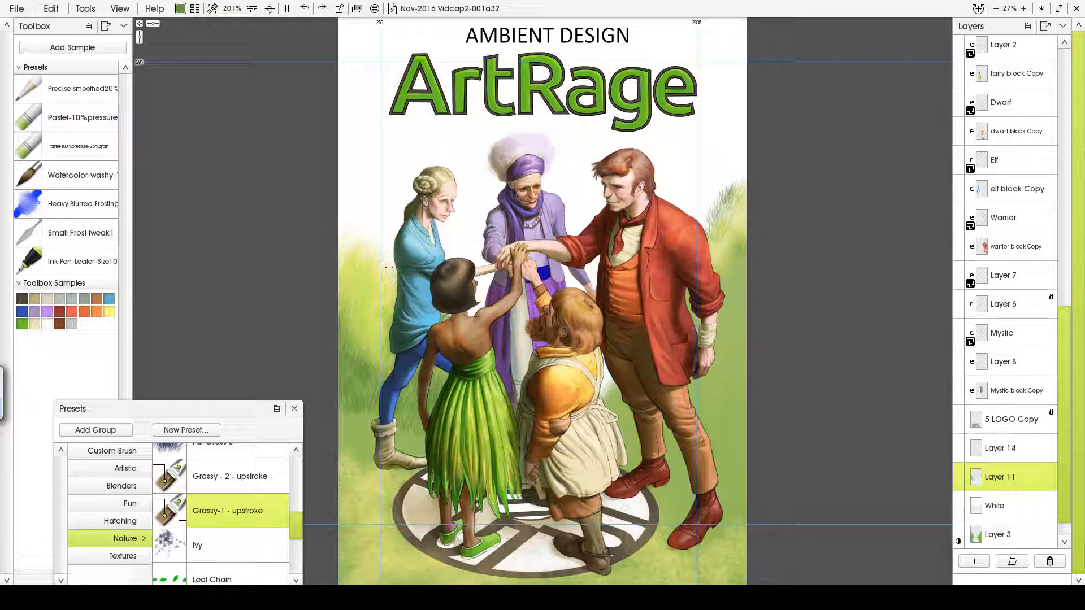
- Paint grass on Layer 11 between the dwarf and warrior and across the ground on the warrior's outer side
{"action": "left_click_drag", "start_coordinate": [604, 387], "coordinate": [624, 407]}
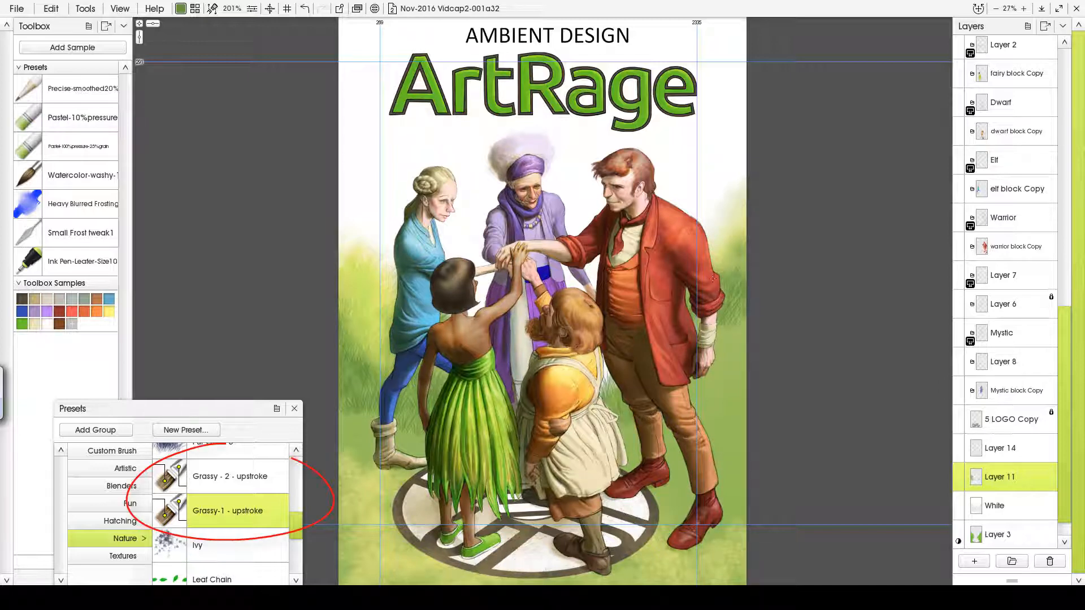
{"action": "left_click_drag", "start_coordinate": [718, 360], "coordinate": [725, 330]}
{"action": "mouse_move", "coordinate": [738, 390]}
{"action": "left_mouse_down"}
{"action": "mouse_move", "coordinate": [742, 328]}
{"action": "mouse_move", "coordinate": [721, 349]}
{"action": "left_mouse_up"}
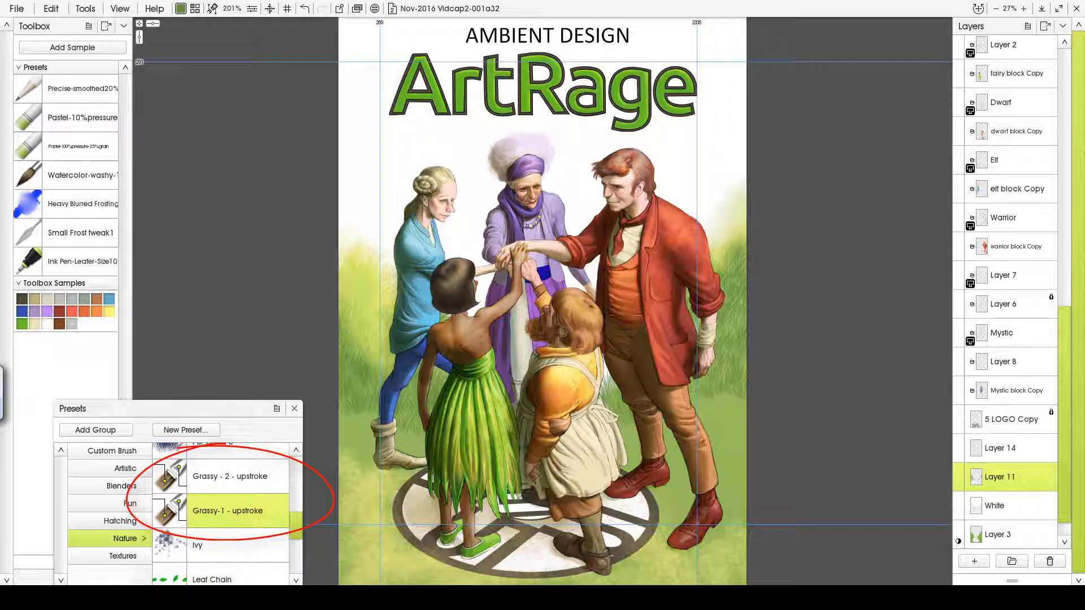
{"action": "left_click_drag", "start_coordinate": [632, 449], "coordinate": [627, 421]}
{"action": "mouse_move", "coordinate": [665, 439]}
{"action": "left_mouse_down"}
{"action": "mouse_move", "coordinate": [669, 420]}
{"action": "mouse_move", "coordinate": [713, 407]}
{"action": "left_mouse_up"}
{"action": "mouse_move", "coordinate": [718, 452]}
{"action": "left_mouse_down"}
{"action": "mouse_move", "coordinate": [734, 403]}
{"action": "mouse_move", "coordinate": [744, 411]}
{"action": "left_mouse_up"}
{"action": "mouse_move", "coordinate": [721, 413]}
{"action": "left_mouse_down"}
{"action": "mouse_move", "coordinate": [736, 388]}
{"action": "mouse_move", "coordinate": [709, 377]}
{"action": "left_mouse_up"}
- Paint rows of grass on Layer 11 around the elf's lower legs and boots, down toward the emblem
{"action": "left_click_drag", "start_coordinate": [340, 452], "coordinate": [350, 424]}
{"action": "mouse_move", "coordinate": [355, 450]}
{"action": "left_mouse_down"}
{"action": "mouse_move", "coordinate": [370, 412]}
{"action": "mouse_move", "coordinate": [403, 413]}
{"action": "left_mouse_up"}
{"action": "left_click_drag", "start_coordinate": [417, 449], "coordinate": [423, 425]}
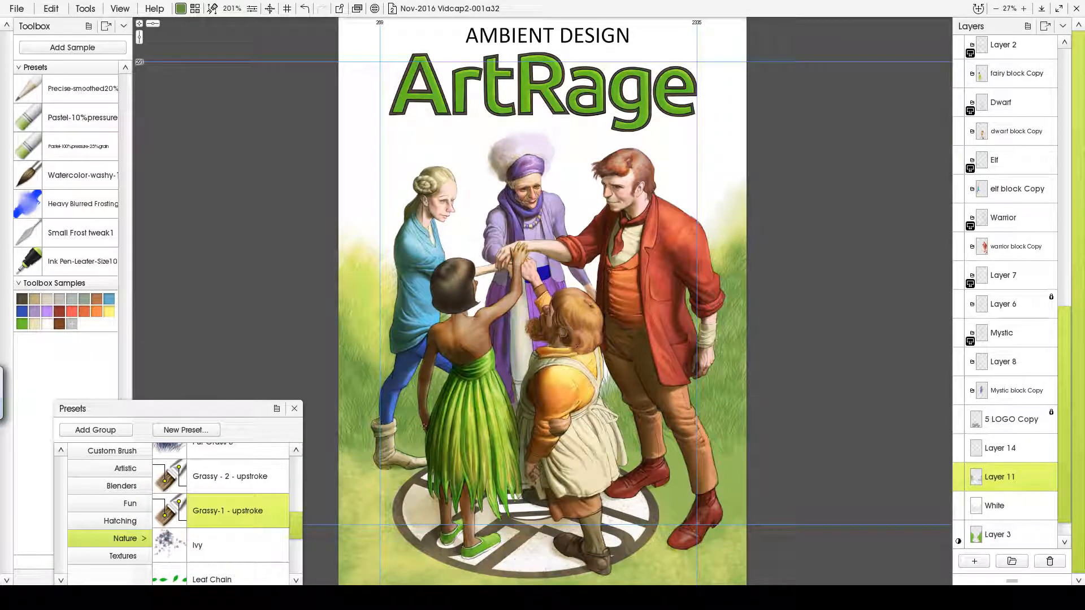
{"action": "left_click_drag", "start_coordinate": [347, 473], "coordinate": [361, 447]}
{"action": "mouse_move", "coordinate": [365, 476]}
{"action": "left_mouse_down"}
{"action": "mouse_move", "coordinate": [349, 442]}
{"action": "mouse_move", "coordinate": [422, 438]}
{"action": "left_mouse_up"}
{"action": "mouse_move", "coordinate": [342, 508]}
{"action": "left_mouse_down"}
{"action": "mouse_move", "coordinate": [345, 479]}
{"action": "mouse_move", "coordinate": [412, 467]}
{"action": "left_mouse_up"}
- Extend the grass on Layer 11 around the warrior's lower legs and out to the canvas edge
{"action": "mouse_move", "coordinate": [665, 461]}
{"action": "left_mouse_down"}
{"action": "mouse_move", "coordinate": [674, 432]}
{"action": "mouse_move", "coordinate": [716, 431]}
{"action": "left_mouse_up"}
{"action": "left_click_drag", "start_coordinate": [730, 469], "coordinate": [744, 437]}
{"action": "mouse_move", "coordinate": [680, 477]}
{"action": "left_mouse_down"}
{"action": "mouse_move", "coordinate": [684, 460]}
{"action": "mouse_move", "coordinate": [636, 446]}
{"action": "left_mouse_up"}
{"action": "left_click_drag", "start_coordinate": [724, 483], "coordinate": [744, 455]}
- Pick a darker green and add shaded grass around the elf's legs and along the adjacent canvas edge
{"action": "left_click", "coordinate": [180, 9]}
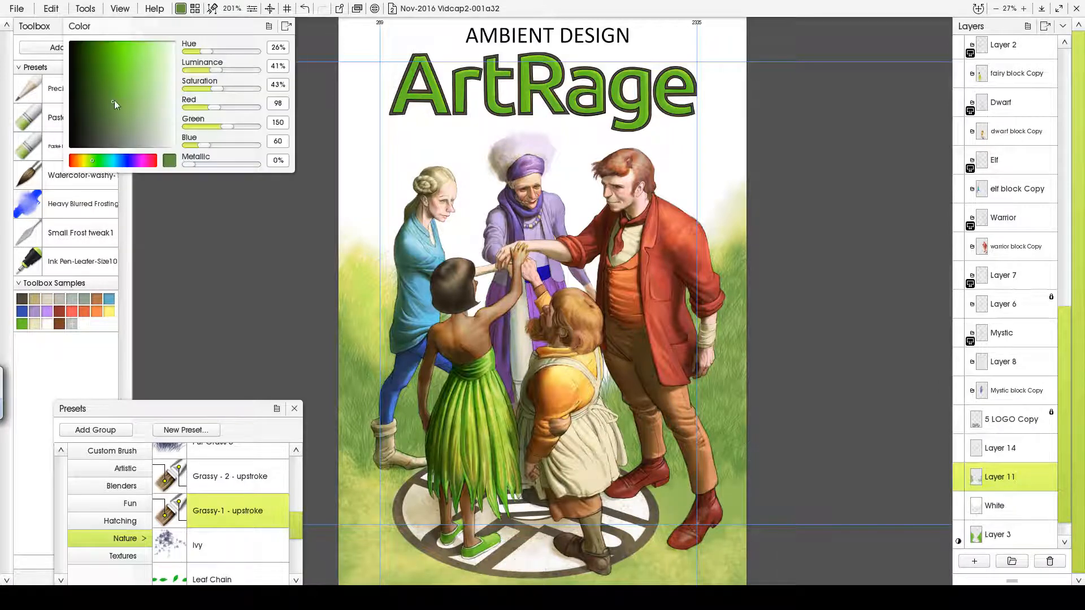
{"action": "left_click", "coordinate": [116, 119]}
{"action": "left_click", "coordinate": [373, 414]}
{"action": "mouse_move", "coordinate": [370, 431]}
{"action": "left_mouse_down"}
{"action": "mouse_move", "coordinate": [365, 407]}
{"action": "mouse_move", "coordinate": [341, 415]}
{"action": "left_mouse_up"}
{"action": "left_click_drag", "start_coordinate": [349, 470], "coordinate": [342, 454]}
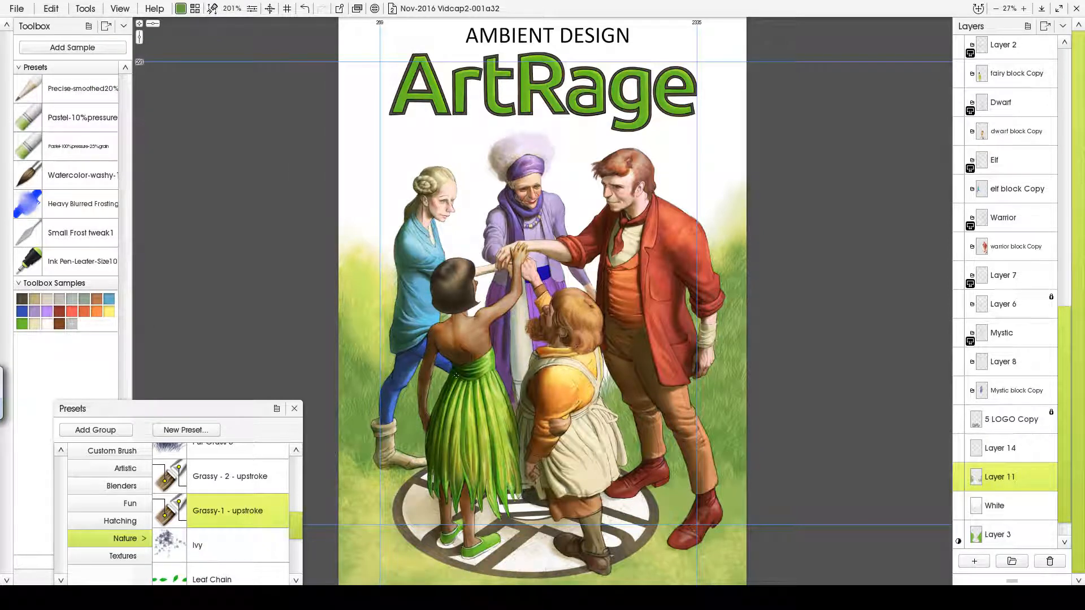
- Add darker grass in the gap between the dwarf and warrior and around the warrior's lower legs
{"action": "left_click_drag", "start_coordinate": [602, 399], "coordinate": [604, 365]}
{"action": "mouse_move", "coordinate": [606, 388]}
{"action": "left_mouse_down"}
{"action": "mouse_move", "coordinate": [624, 374]}
{"action": "mouse_move", "coordinate": [627, 357]}
{"action": "mouse_move", "coordinate": [602, 348]}
{"action": "left_mouse_up"}
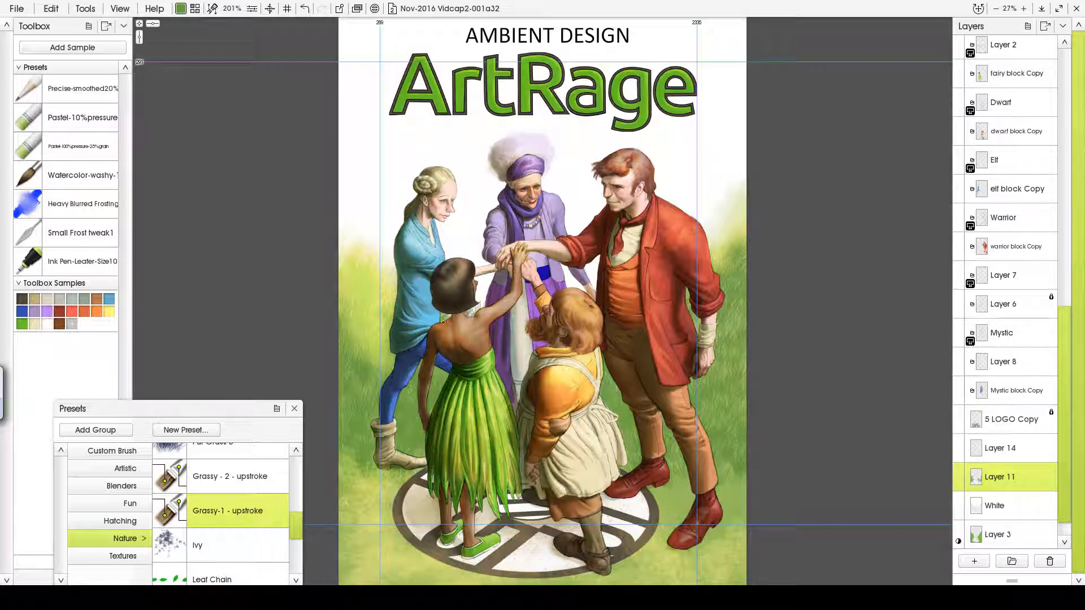
{"action": "left_click_drag", "start_coordinate": [721, 499], "coordinate": [729, 468]}
{"action": "left_click_drag", "start_coordinate": [677, 480], "coordinate": [666, 455]}
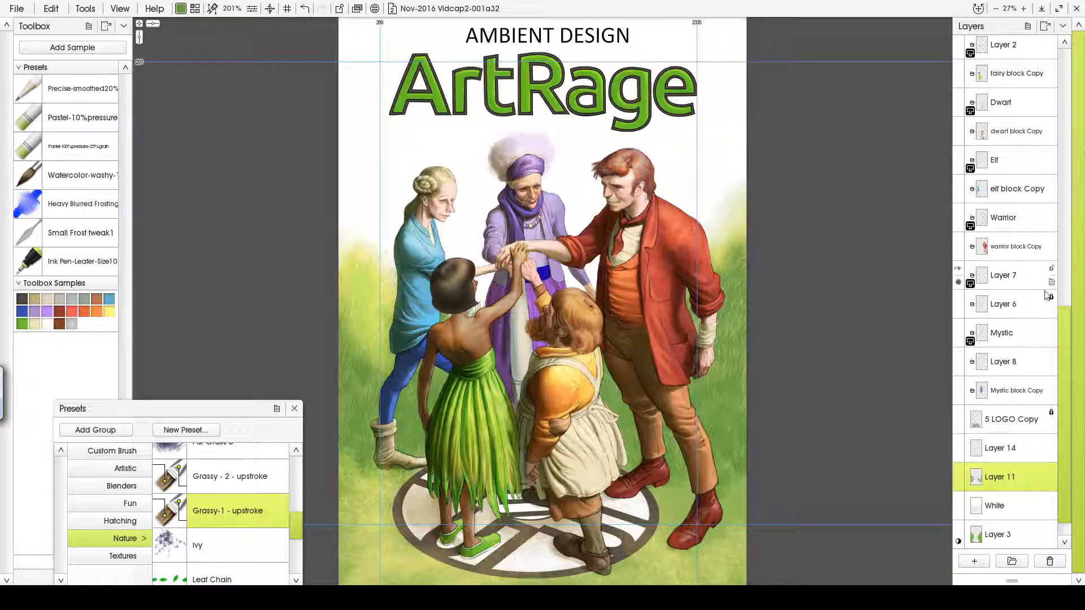
- Add a layer above Warrior and paint grass over the warrior's boots in yellow-green with hue 23%, luminance 51% and saturation 59%
{"action": "left_click", "coordinate": [1005, 221]}
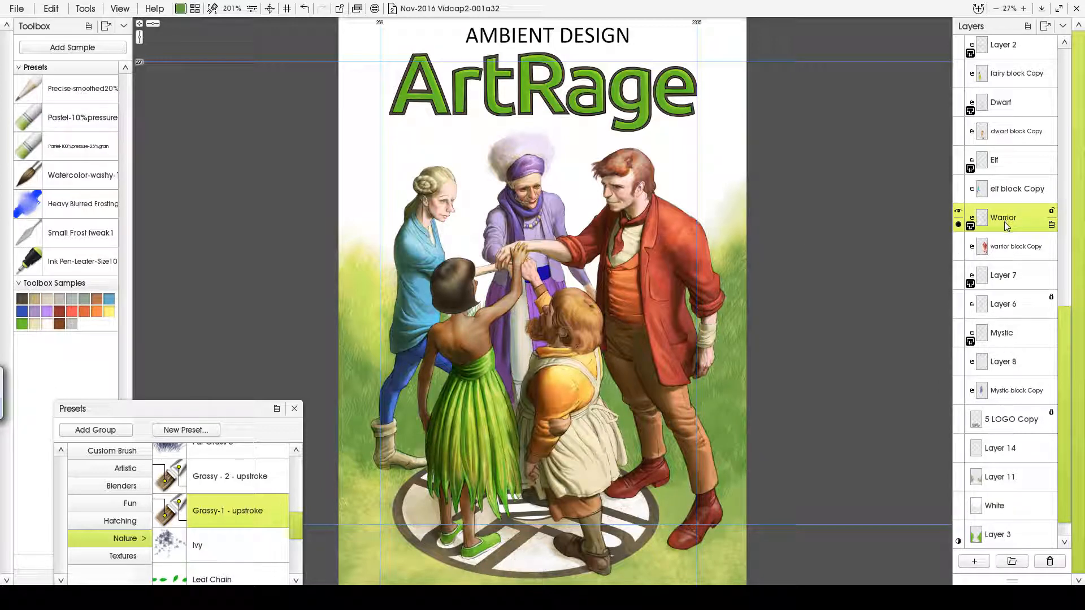
{"action": "left_click", "coordinate": [974, 561]}
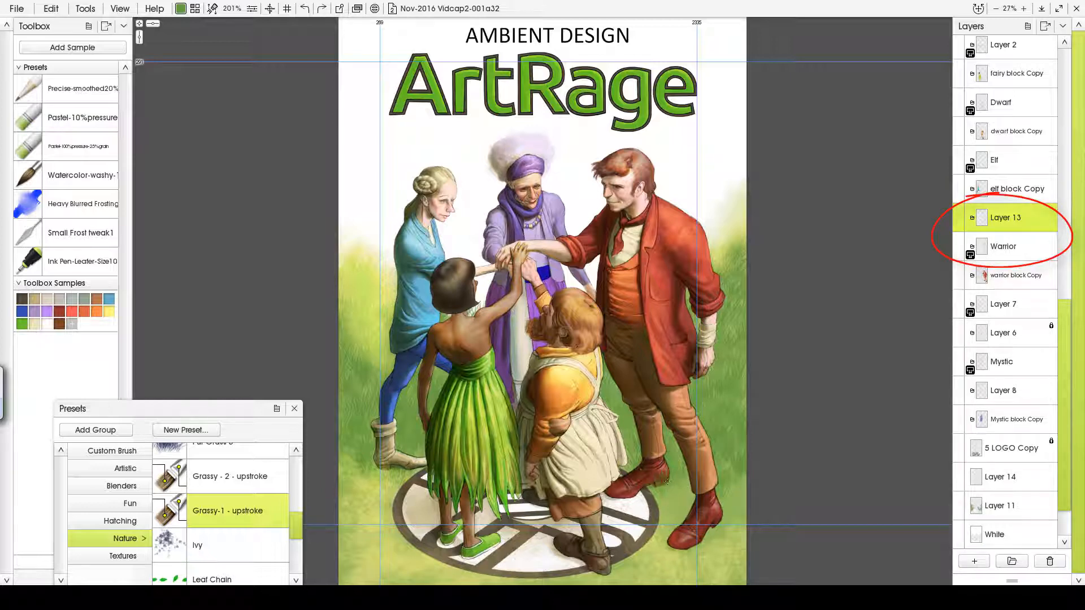
{"action": "left_click", "coordinate": [179, 10]}
{"action": "left_click_drag", "start_coordinate": [114, 94], "coordinate": [123, 84]}
{"action": "left_click_drag", "start_coordinate": [93, 161], "coordinate": [89, 161]}
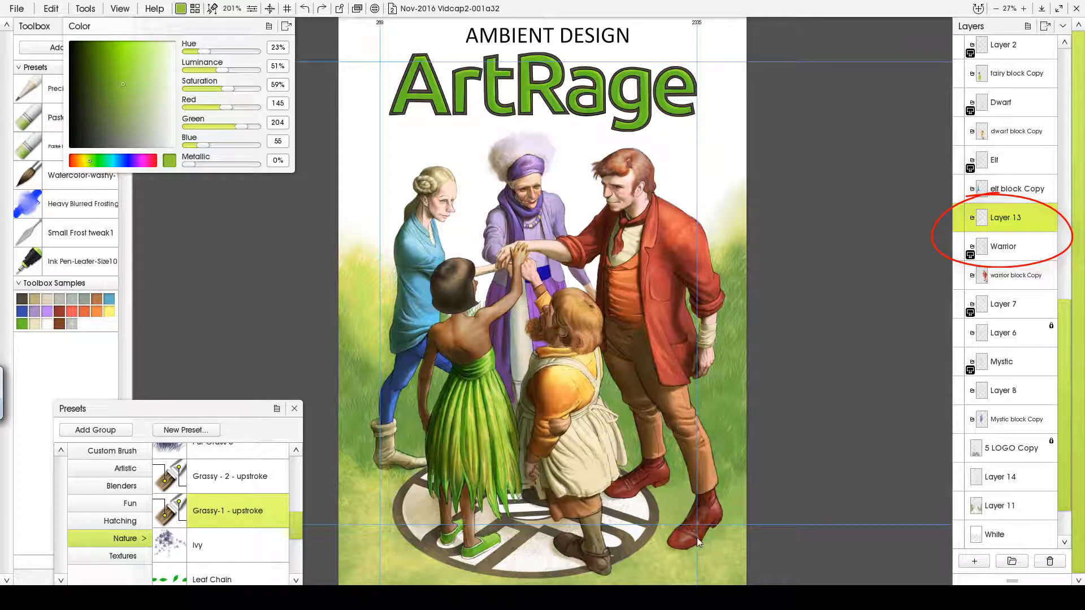
{"action": "mouse_move", "coordinate": [700, 541]}
{"action": "left_mouse_down"}
{"action": "mouse_move", "coordinate": [699, 523]}
{"action": "mouse_move", "coordinate": [719, 506]}
{"action": "mouse_move", "coordinate": [667, 471]}
{"action": "left_mouse_up"}
{"action": "mouse_move", "coordinate": [663, 487]}
{"action": "left_mouse_down"}
{"action": "mouse_move", "coordinate": [656, 474]}
{"action": "mouse_move", "coordinate": [646, 481]}
{"action": "left_mouse_up"}
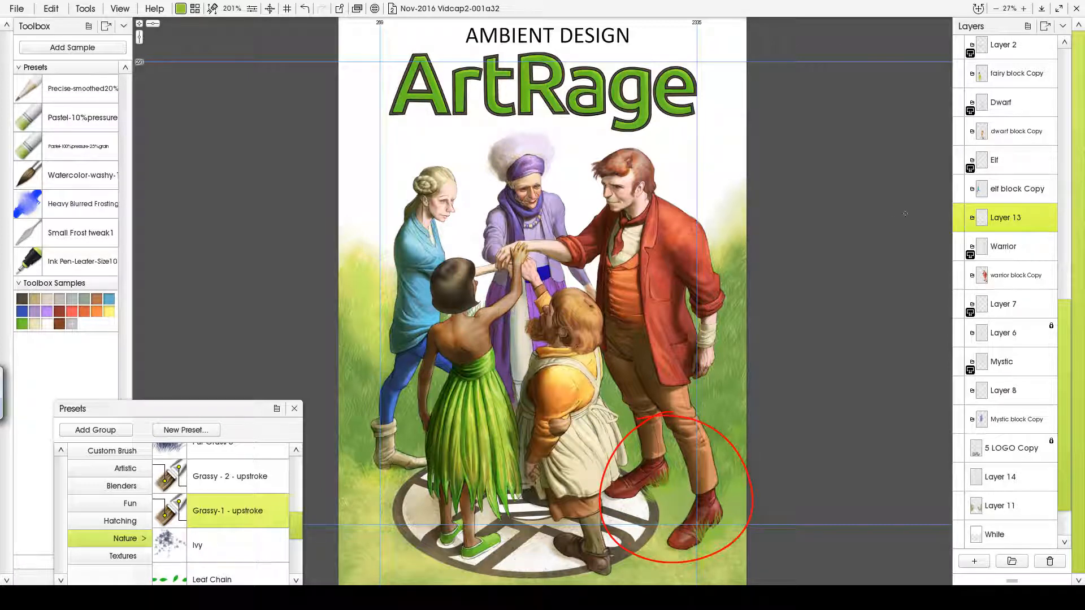
- Move Layer 13 above the Elf layer and paint darker green grass on the ground below the elf
{"action": "left_click_drag", "start_coordinate": [1008, 224], "coordinate": [1004, 164]}
{"action": "left_click", "coordinate": [180, 10]}
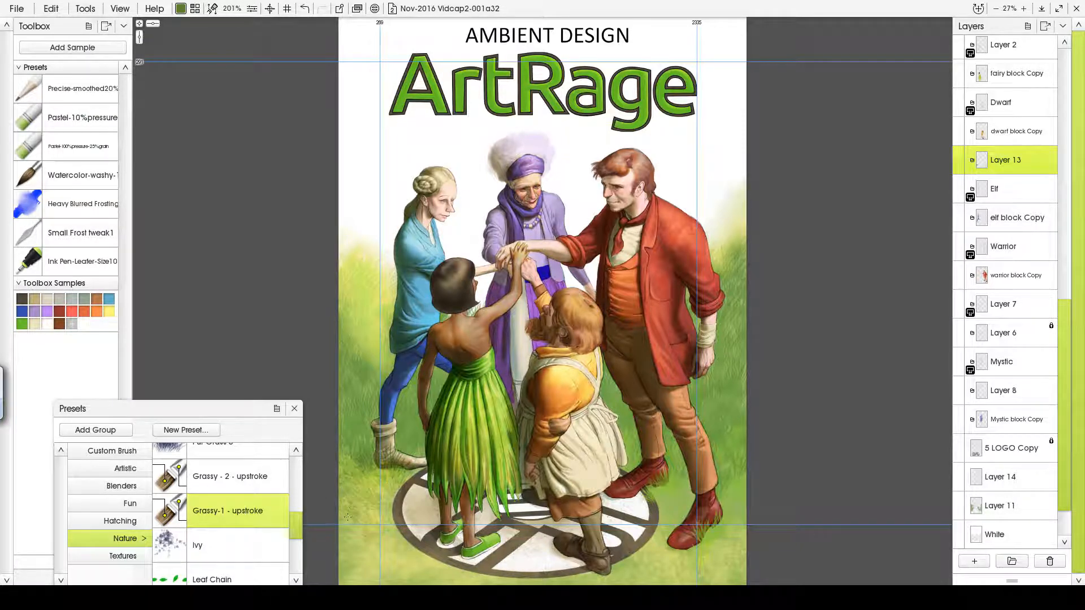
{"action": "left_click_drag", "start_coordinate": [347, 548], "coordinate": [352, 516]}
- Paint grass tufts on Layer 13 around the warrior's boots and out to the nearby canvas edge
{"action": "left_click_drag", "start_coordinate": [660, 514], "coordinate": [662, 487]}
{"action": "mouse_move", "coordinate": [674, 502]}
{"action": "left_mouse_down"}
{"action": "mouse_move", "coordinate": [678, 471]}
{"action": "mouse_move", "coordinate": [686, 476]}
{"action": "left_mouse_up"}
{"action": "left_click_drag", "start_coordinate": [726, 506], "coordinate": [732, 487]}
{"action": "left_click_drag", "start_coordinate": [736, 501], "coordinate": [741, 477]}
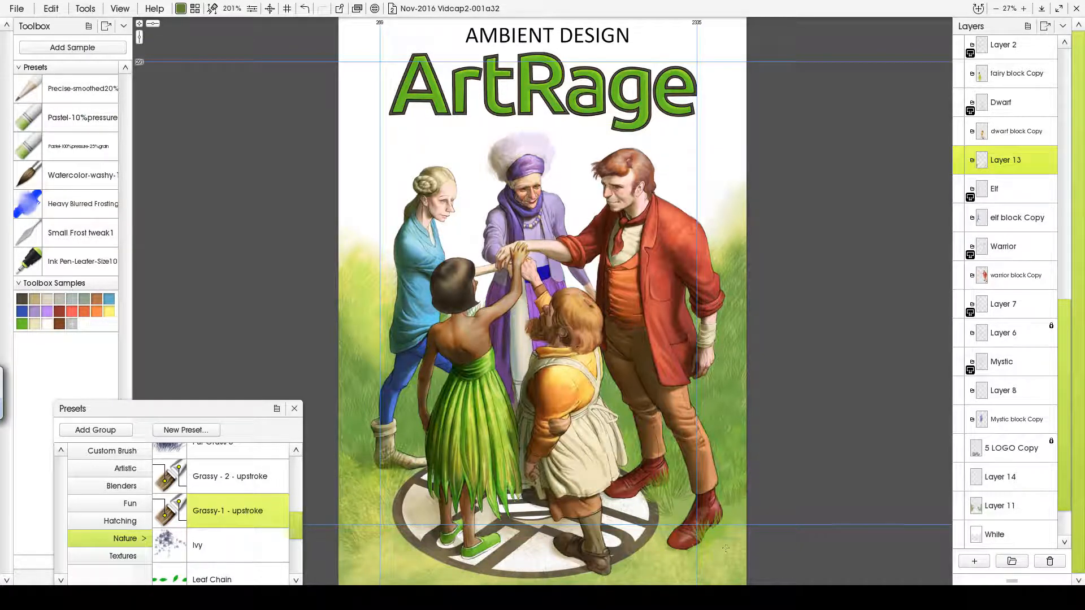
{"action": "left_click_drag", "start_coordinate": [726, 548], "coordinate": [724, 518]}
{"action": "mouse_move", "coordinate": [734, 541]}
{"action": "left_mouse_down"}
{"action": "mouse_move", "coordinate": [741, 497]}
{"action": "mouse_move", "coordinate": [746, 508]}
{"action": "left_mouse_up"}
{"action": "left_click_drag", "start_coordinate": [675, 522], "coordinate": [677, 499]}
- Paint grass on Layer 13 over the emblem's lower-left rim and into the poster's lower-left corner
{"action": "left_click_drag", "start_coordinate": [390, 560], "coordinate": [392, 517]}
{"action": "mouse_move", "coordinate": [412, 560]}
{"action": "left_mouse_down"}
{"action": "mouse_move", "coordinate": [409, 542]}
{"action": "mouse_move", "coordinate": [419, 545]}
{"action": "left_mouse_up"}
{"action": "mouse_move", "coordinate": [444, 573]}
{"action": "left_mouse_down"}
{"action": "mouse_move", "coordinate": [440, 551]}
{"action": "mouse_move", "coordinate": [453, 557]}
{"action": "mouse_move", "coordinate": [393, 544]}
{"action": "left_mouse_up"}
{"action": "mouse_move", "coordinate": [374, 570]}
{"action": "left_mouse_down"}
{"action": "mouse_move", "coordinate": [371, 536]}
{"action": "mouse_move", "coordinate": [348, 548]}
{"action": "left_mouse_up"}
{"action": "left_click_drag", "start_coordinate": [389, 581], "coordinate": [393, 561]}
{"action": "left_click_drag", "start_coordinate": [373, 575], "coordinate": [371, 552]}
{"action": "left_click_drag", "start_coordinate": [370, 584], "coordinate": [367, 571]}
{"action": "mouse_move", "coordinate": [356, 569]}
{"action": "left_mouse_down"}
{"action": "mouse_move", "coordinate": [379, 497]}
{"action": "mouse_move", "coordinate": [351, 502]}
{"action": "left_mouse_up"}
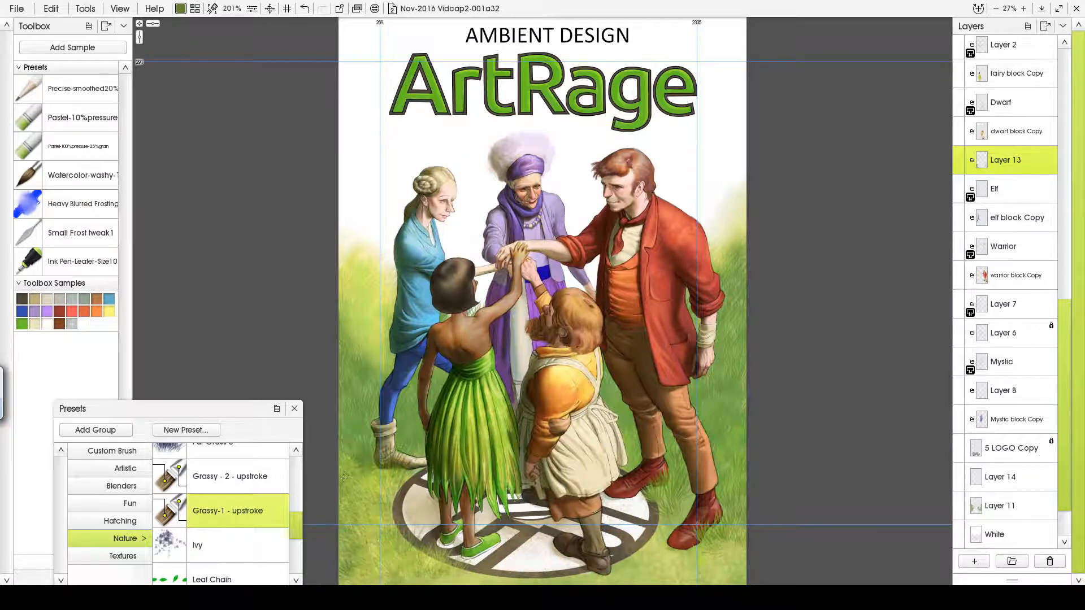
- Paint grass on Layer 13 along the emblem's lower-right rim and across the foreground below the warrior
{"action": "left_click_drag", "start_coordinate": [636, 554], "coordinate": [640, 533]}
{"action": "mouse_move", "coordinate": [654, 547]}
{"action": "left_mouse_down"}
{"action": "mouse_move", "coordinate": [657, 523]}
{"action": "mouse_move", "coordinate": [677, 544]}
{"action": "left_mouse_up"}
{"action": "mouse_move", "coordinate": [692, 564]}
{"action": "left_mouse_down"}
{"action": "mouse_move", "coordinate": [695, 545]}
{"action": "mouse_move", "coordinate": [715, 541]}
{"action": "left_mouse_up"}
{"action": "mouse_move", "coordinate": [685, 567]}
{"action": "left_mouse_down"}
{"action": "mouse_move", "coordinate": [687, 548]}
{"action": "mouse_move", "coordinate": [662, 546]}
{"action": "left_mouse_up"}
{"action": "left_click_drag", "start_coordinate": [727, 575], "coordinate": [730, 541]}
{"action": "mouse_move", "coordinate": [741, 583]}
{"action": "left_mouse_down"}
{"action": "mouse_move", "coordinate": [735, 560]}
{"action": "mouse_move", "coordinate": [735, 575]}
{"action": "left_mouse_up"}
{"action": "left_click_drag", "start_coordinate": [668, 577], "coordinate": [664, 565]}
{"action": "mouse_move", "coordinate": [635, 584]}
{"action": "left_mouse_down"}
{"action": "mouse_move", "coordinate": [629, 559]}
{"action": "mouse_move", "coordinate": [577, 569]}
{"action": "mouse_move", "coordinate": [604, 553]}
{"action": "left_mouse_up"}
{"action": "mouse_move", "coordinate": [621, 577]}
{"action": "left_mouse_down"}
{"action": "mouse_move", "coordinate": [618, 562]}
{"action": "mouse_move", "coordinate": [640, 563]}
{"action": "left_mouse_up"}
{"action": "left_click_drag", "start_coordinate": [695, 580], "coordinate": [698, 557]}
- Paint grass tufts on Layer 13 overlapping the emblem's front rim along the poster's lower edge
{"action": "mouse_move", "coordinate": [480, 584]}
{"action": "left_mouse_down"}
{"action": "mouse_move", "coordinate": [478, 571]}
{"action": "mouse_move", "coordinate": [496, 564]}
{"action": "left_mouse_up"}
{"action": "mouse_move", "coordinate": [523, 581]}
{"action": "left_mouse_down"}
{"action": "mouse_move", "coordinate": [521, 563]}
{"action": "mouse_move", "coordinate": [547, 562]}
{"action": "left_mouse_up"}
{"action": "left_click_drag", "start_coordinate": [570, 580], "coordinate": [568, 560]}
{"action": "mouse_move", "coordinate": [466, 583]}
{"action": "left_mouse_down"}
{"action": "mouse_move", "coordinate": [477, 562]}
{"action": "mouse_move", "coordinate": [452, 572]}
{"action": "left_mouse_up"}
{"action": "left_click_drag", "start_coordinate": [427, 585], "coordinate": [431, 572]}
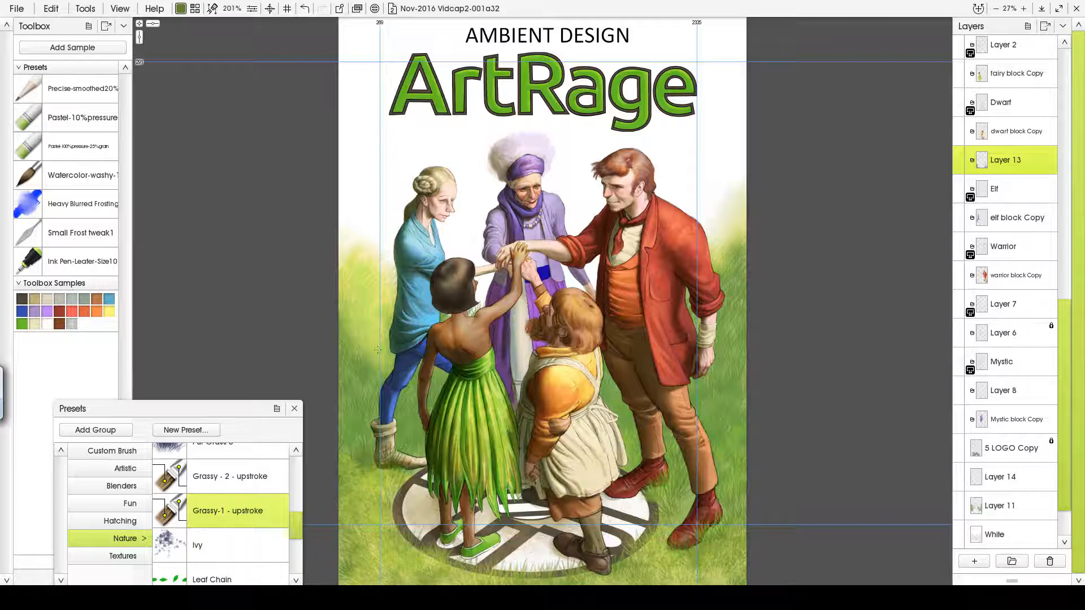
- Thicken the grass on Layer 13 beside the elf, along the warrior's outer side, and at the elf's boot
{"action": "left_click_drag", "start_coordinate": [369, 372], "coordinate": [366, 349]}
{"action": "left_click_drag", "start_coordinate": [349, 387], "coordinate": [343, 367]}
{"action": "left_click_drag", "start_coordinate": [347, 429], "coordinate": [343, 403]}
{"action": "left_click_drag", "start_coordinate": [365, 418], "coordinate": [357, 394]}
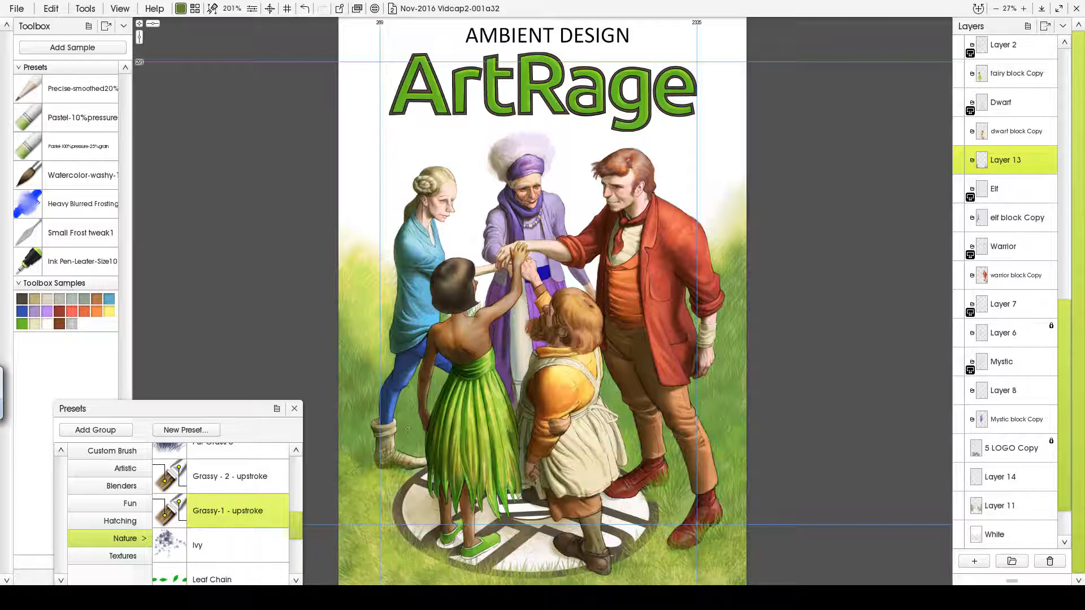
{"action": "left_click_drag", "start_coordinate": [730, 469], "coordinate": [733, 425]}
{"action": "left_click_drag", "start_coordinate": [741, 434], "coordinate": [737, 418]}
{"action": "mouse_move", "coordinate": [417, 479]}
{"action": "left_mouse_down"}
{"action": "mouse_move", "coordinate": [418, 454]}
{"action": "mouse_move", "coordinate": [406, 463]}
{"action": "left_mouse_up"}
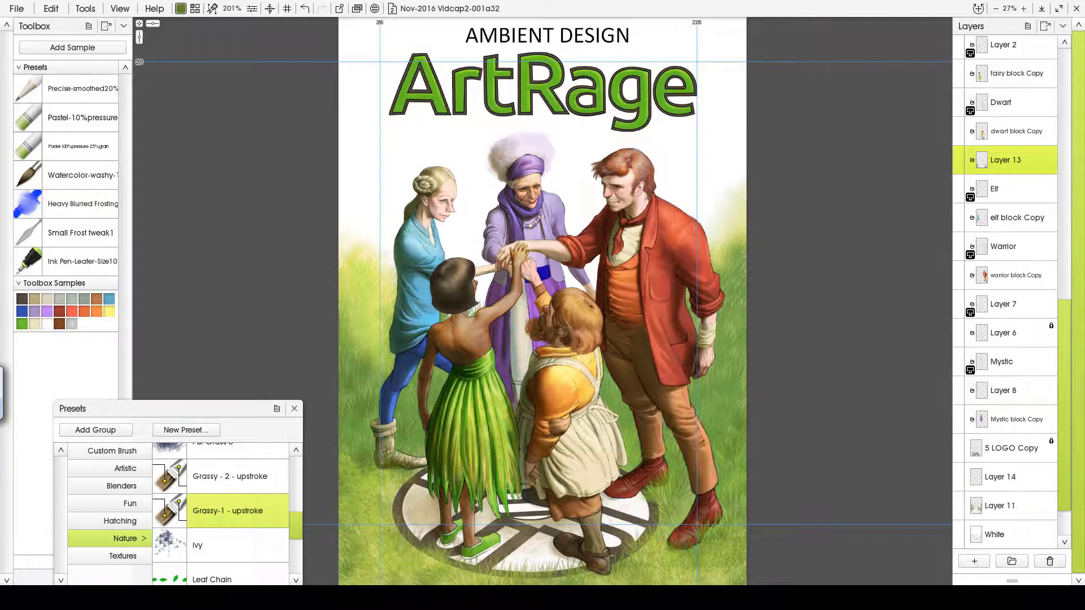